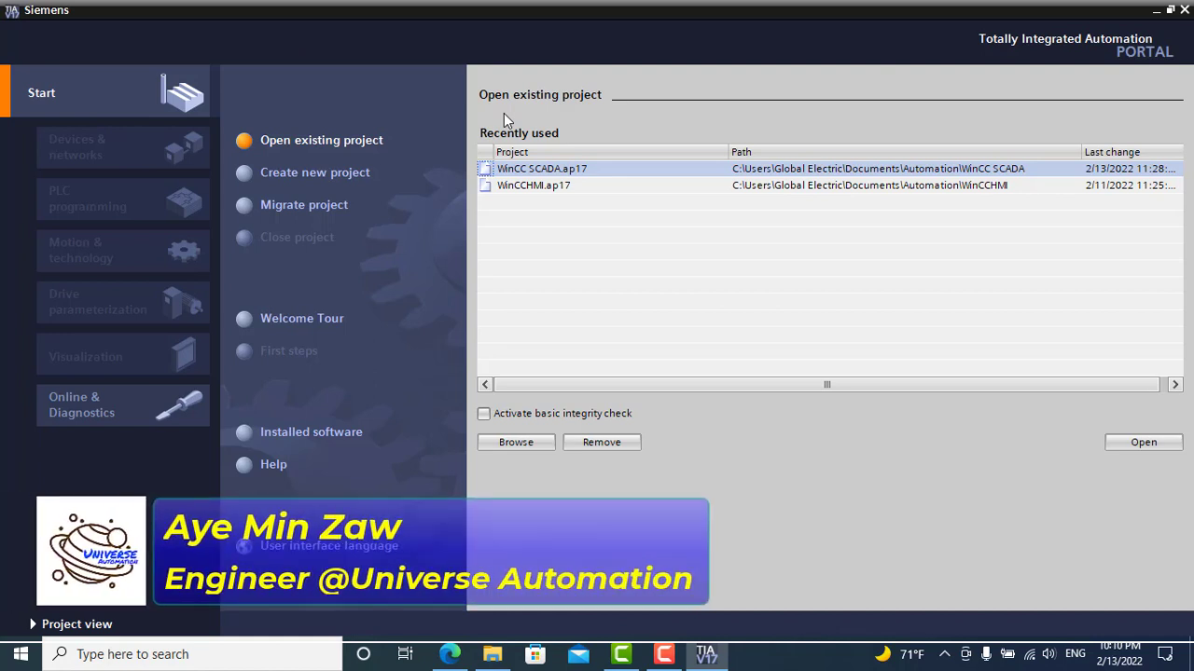
Step: Open the recently used WinCCHMI.ap17 project and switch to the Project view
{"action": "left_click", "coordinate": [572, 186]}
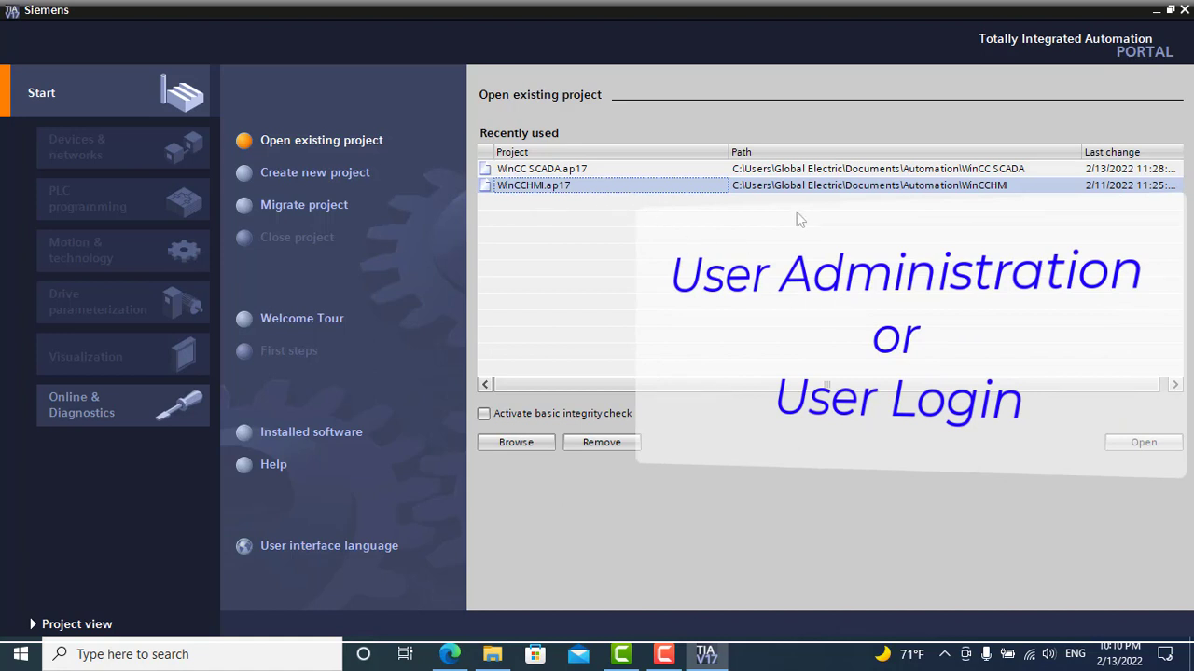
{"action": "left_click", "coordinate": [1140, 442]}
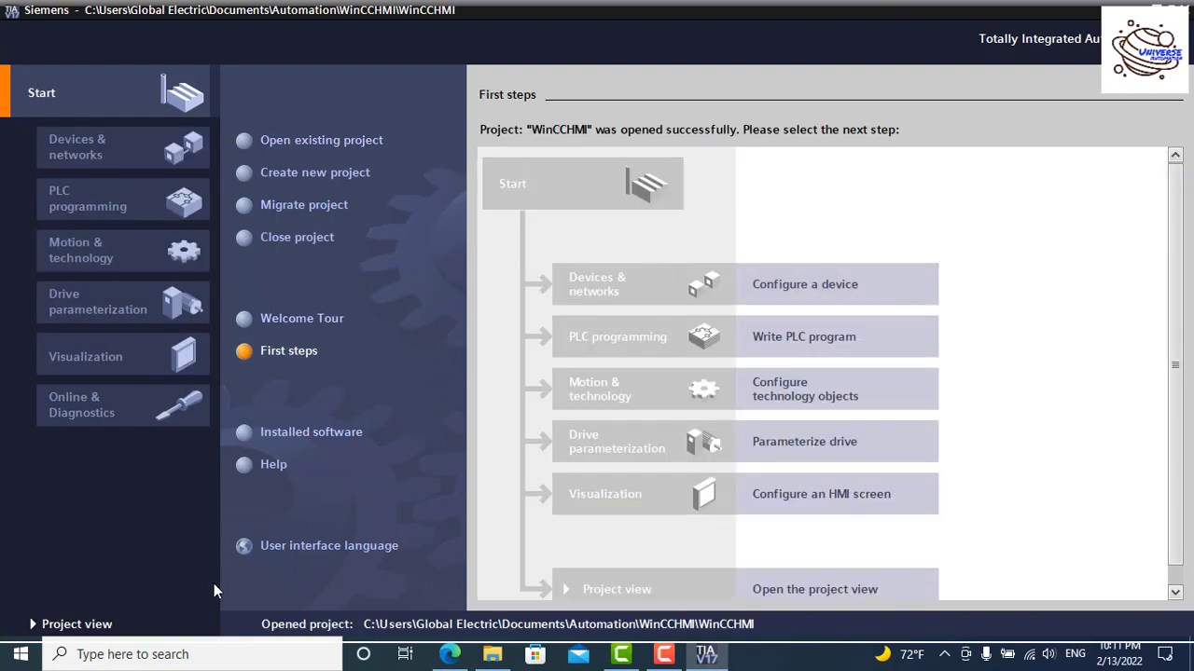
{"action": "left_click", "coordinate": [77, 625]}
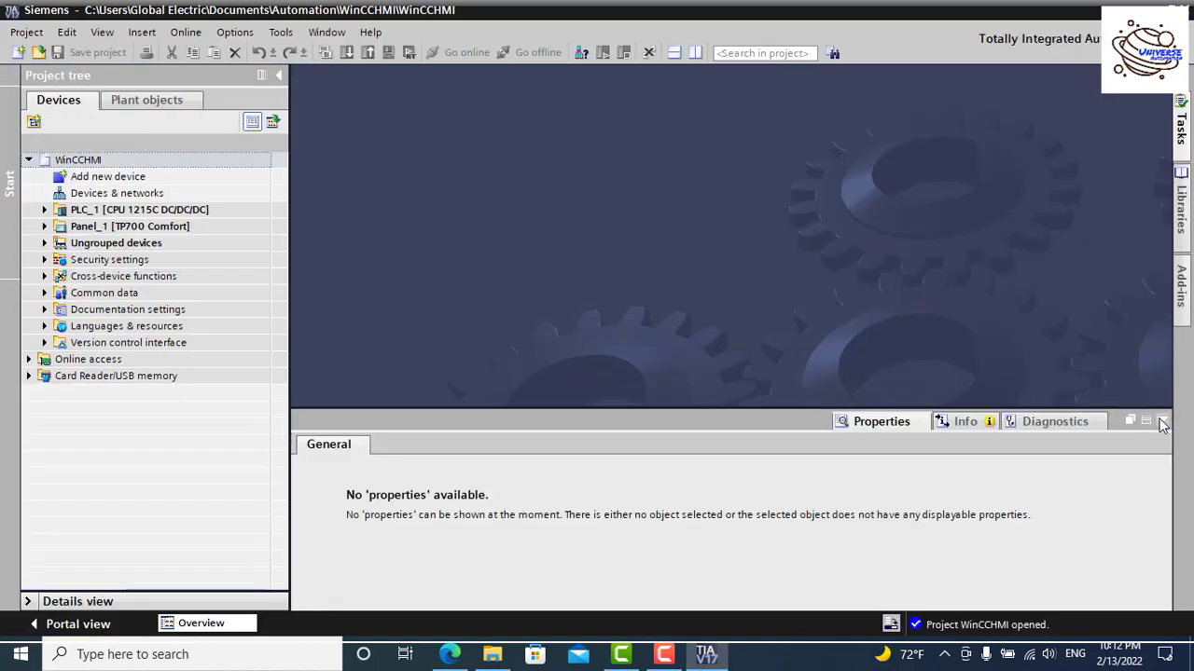
Step: Expand Panel_1 [TP700 Comfort] and its Screens folder, and open HOME_SCREEN in the screen editor
{"action": "left_click", "coordinate": [1159, 418]}
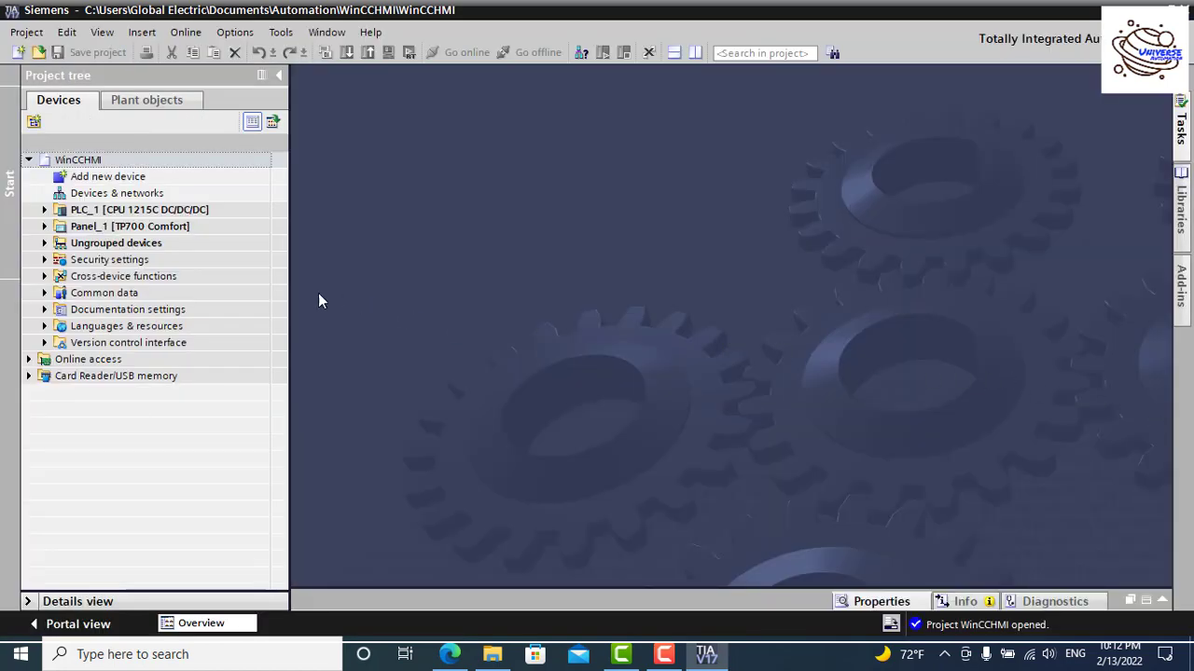
{"action": "left_click", "coordinate": [44, 233]}
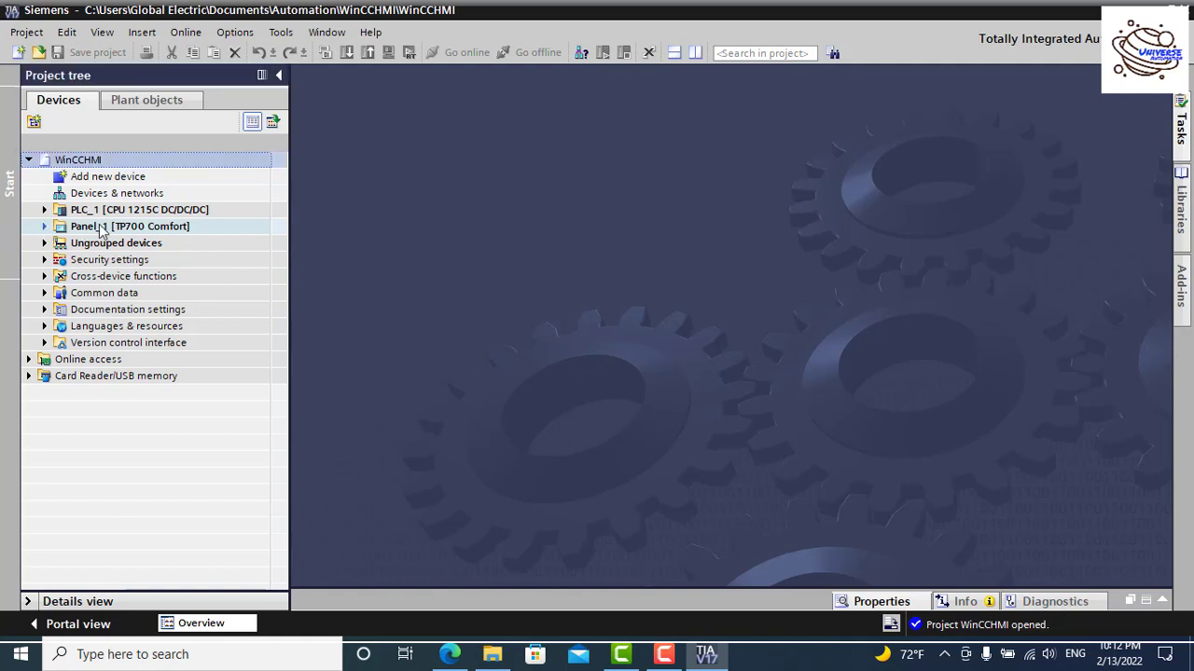
{"action": "left_click", "coordinate": [45, 227]}
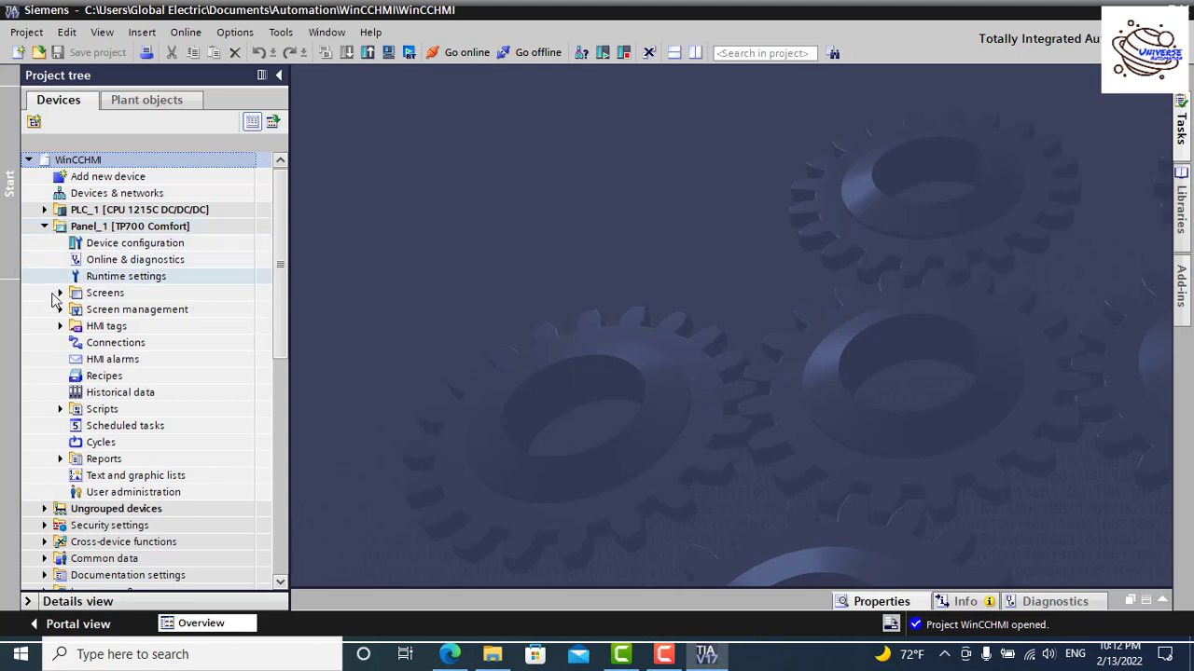
{"action": "left_click", "coordinate": [60, 293]}
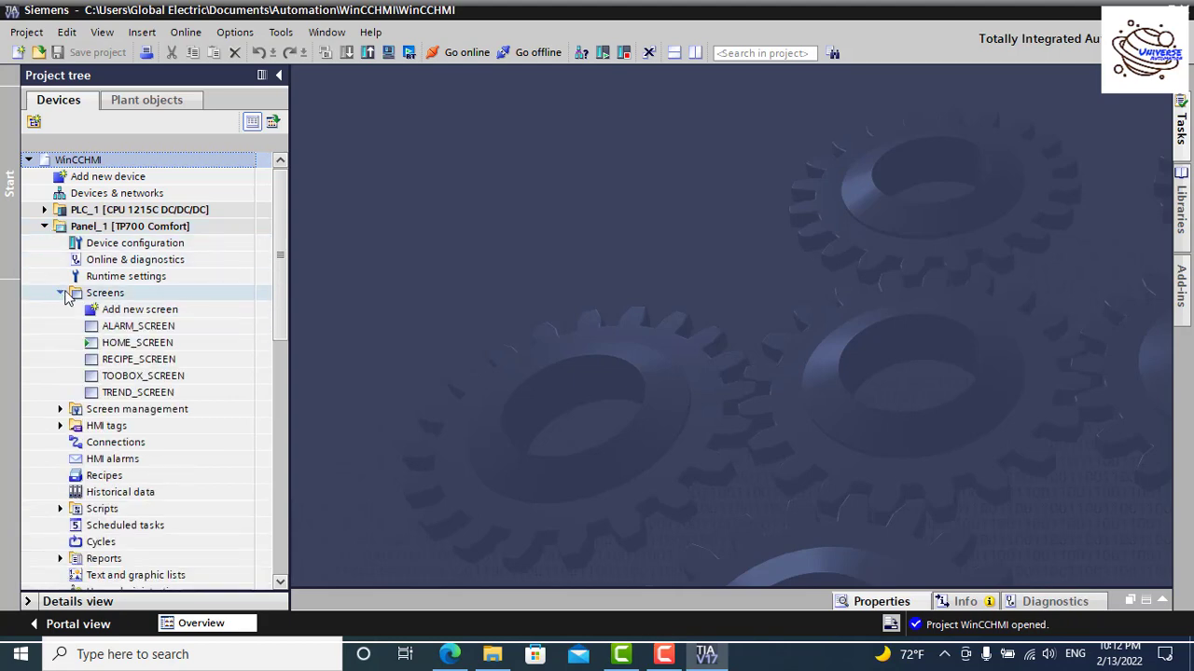
{"action": "left_click", "coordinate": [165, 330]}
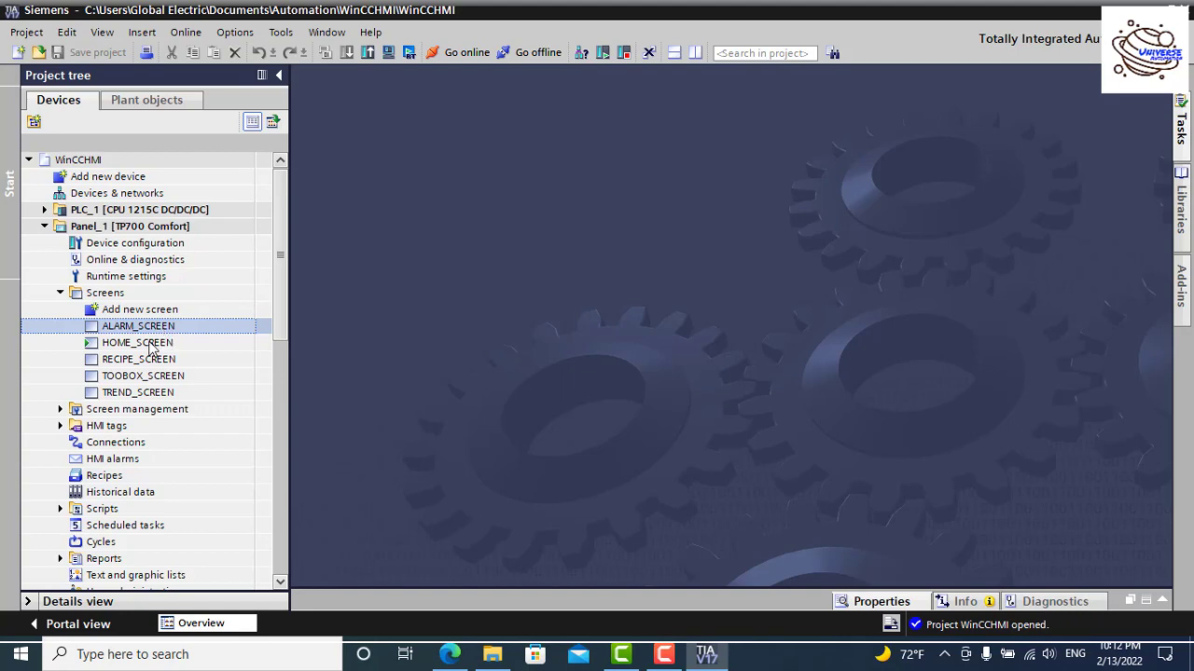
{"action": "left_click", "coordinate": [127, 345]}
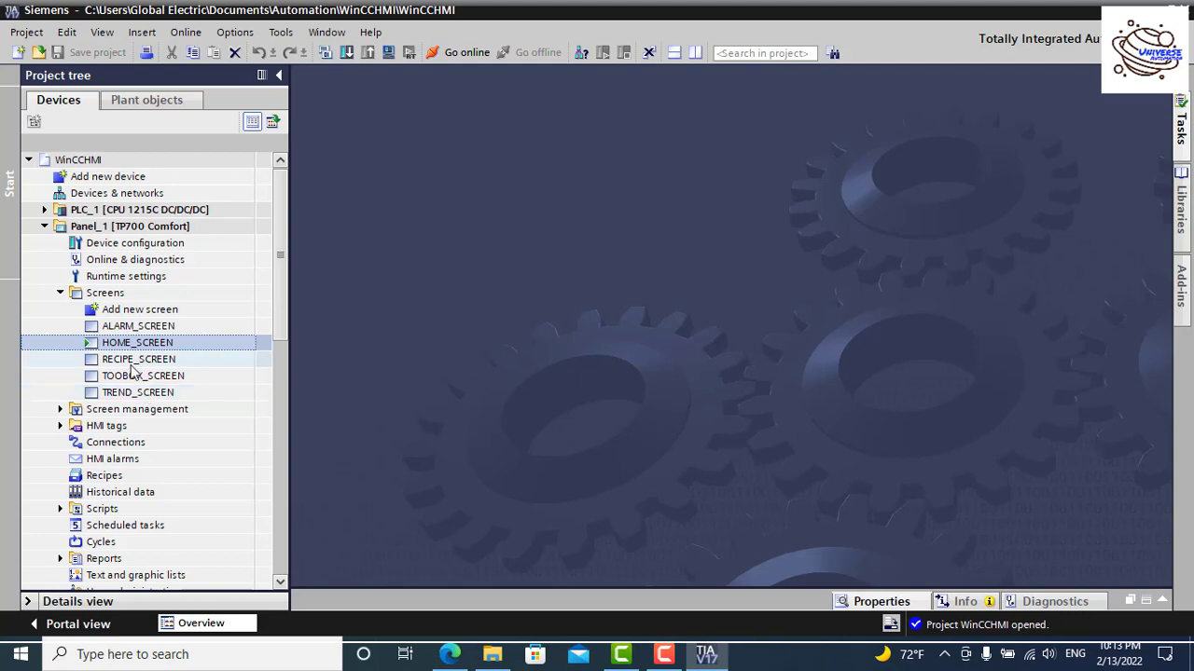
{"action": "left_click", "coordinate": [135, 361]}
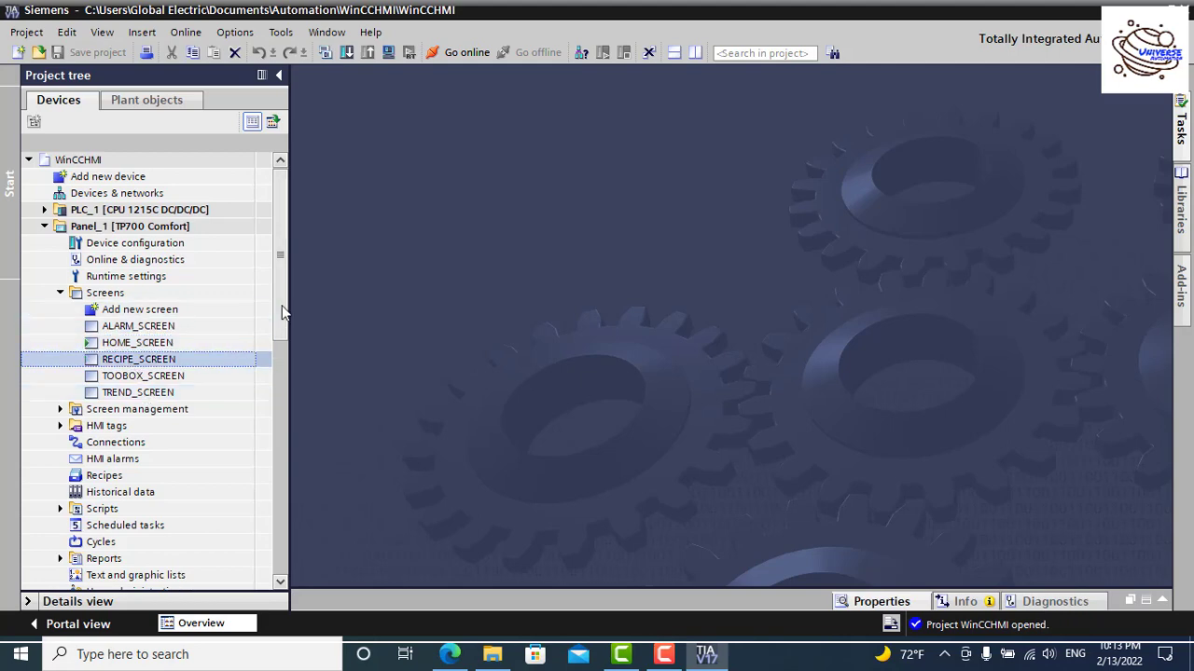
{"action": "left_click", "coordinate": [118, 330]}
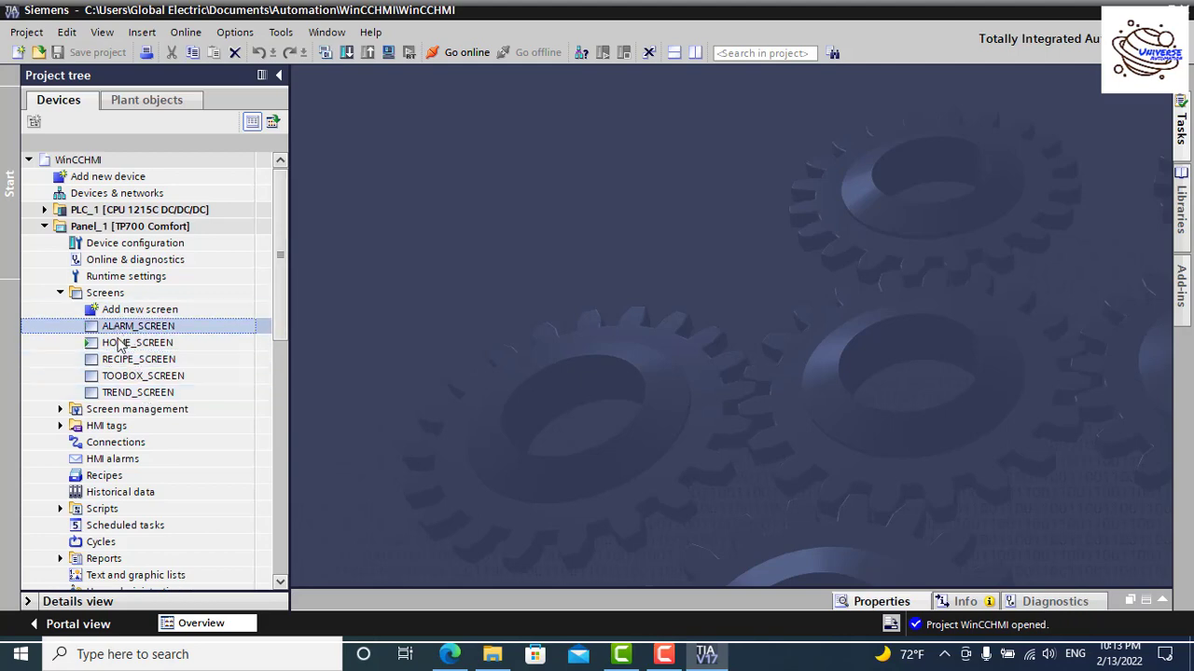
{"action": "left_click", "coordinate": [122, 344]}
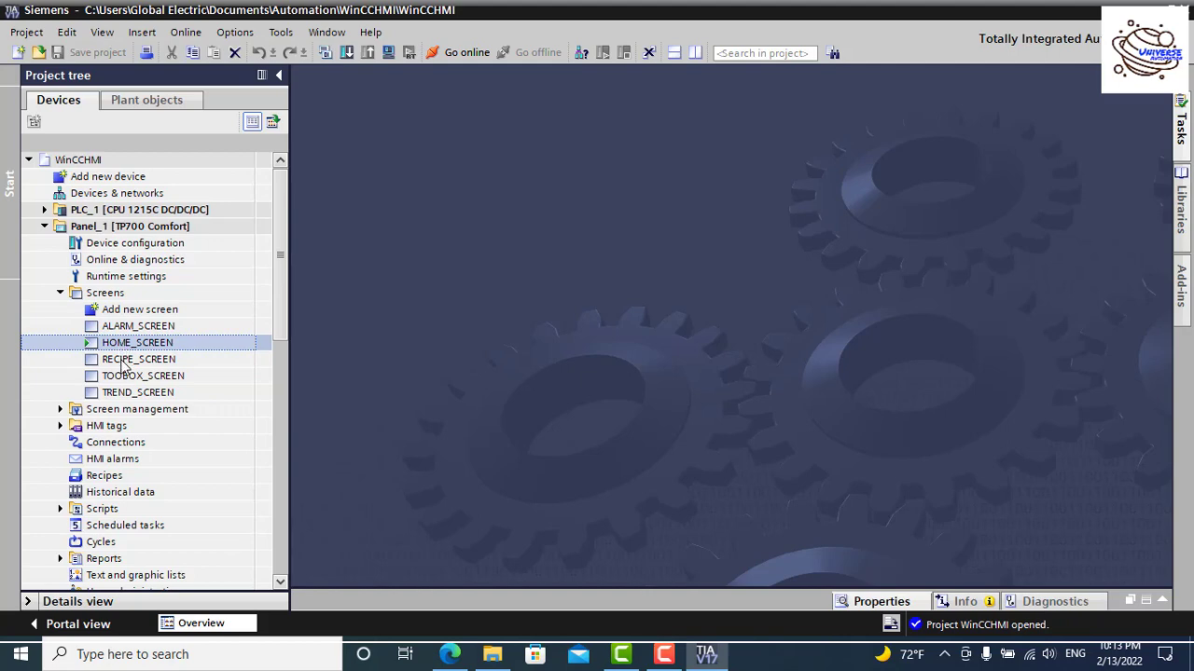
{"action": "double_click", "coordinate": [116, 308]}
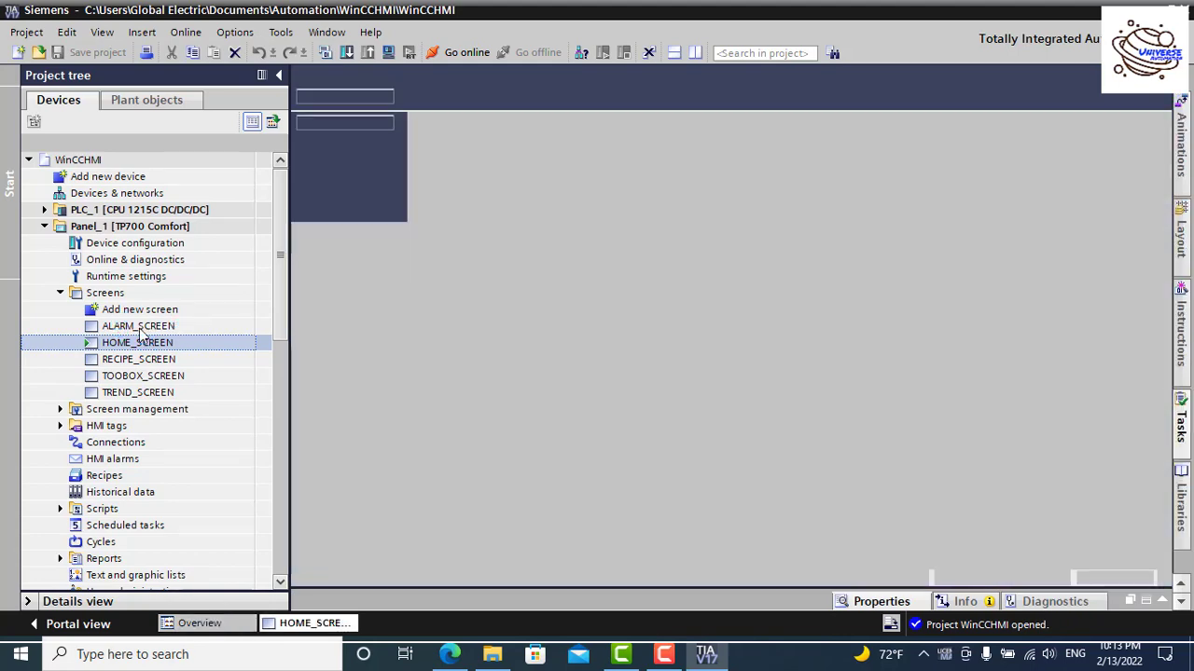
{"action": "left_click", "coordinate": [138, 329]}
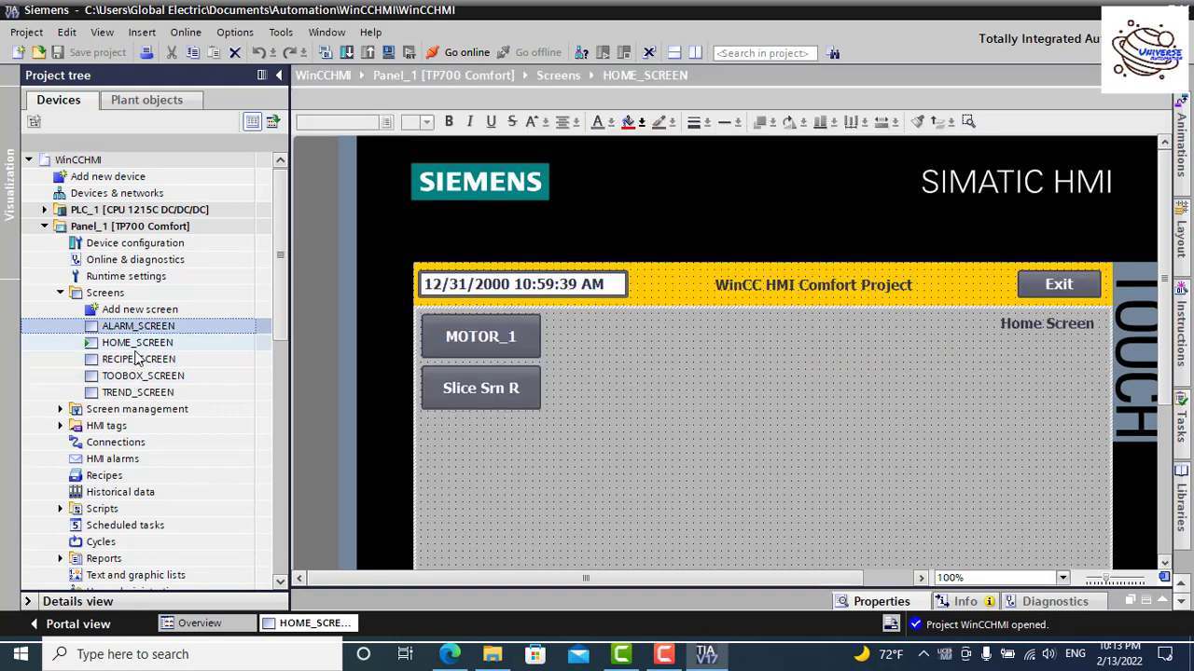
{"action": "left_click", "coordinate": [136, 345]}
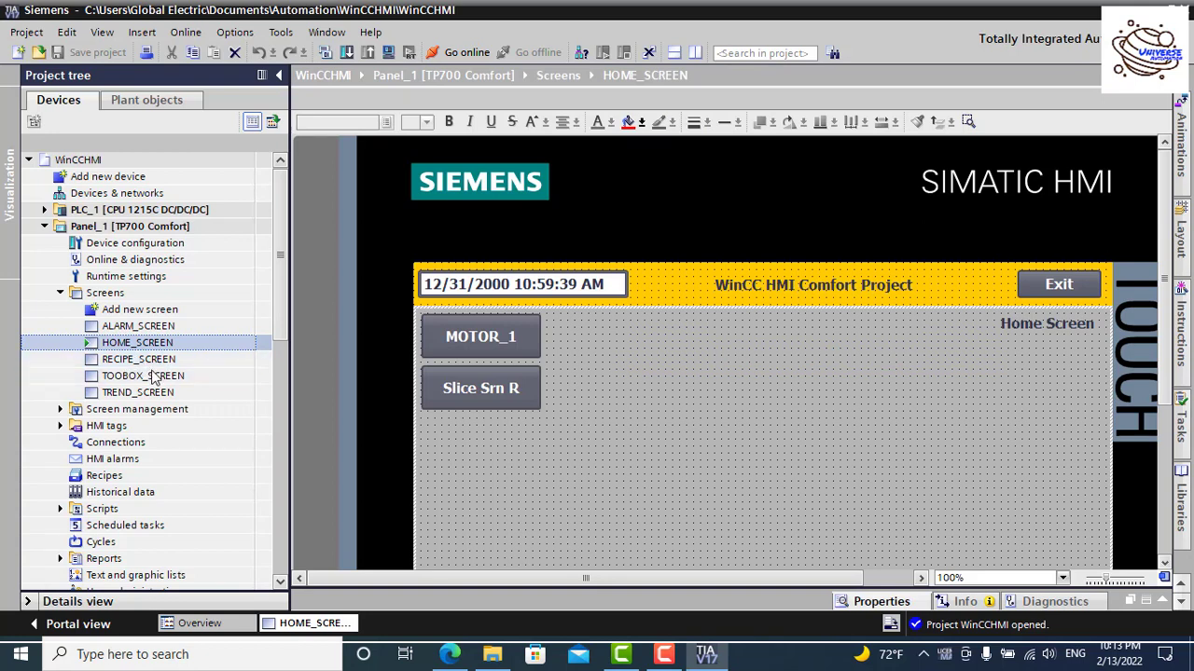
{"action": "left_click", "coordinate": [140, 379]}
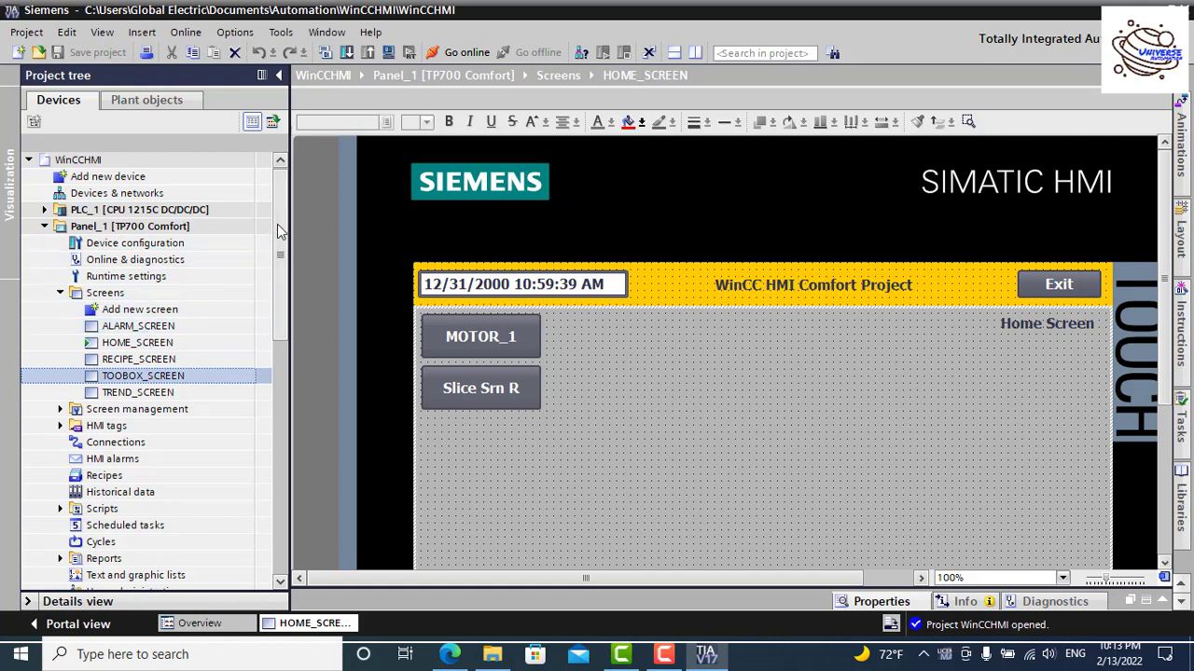
{"action": "mouse_move", "coordinate": [277, 225]}
{"action": "left_mouse_down"}
{"action": "mouse_move", "coordinate": [278, 265]}
{"action": "mouse_move", "coordinate": [284, 226]}
{"action": "left_mouse_up"}
{"action": "scroll", "coordinate": [616, 324], "scroll_direction": "down", "scroll_amount": 4}
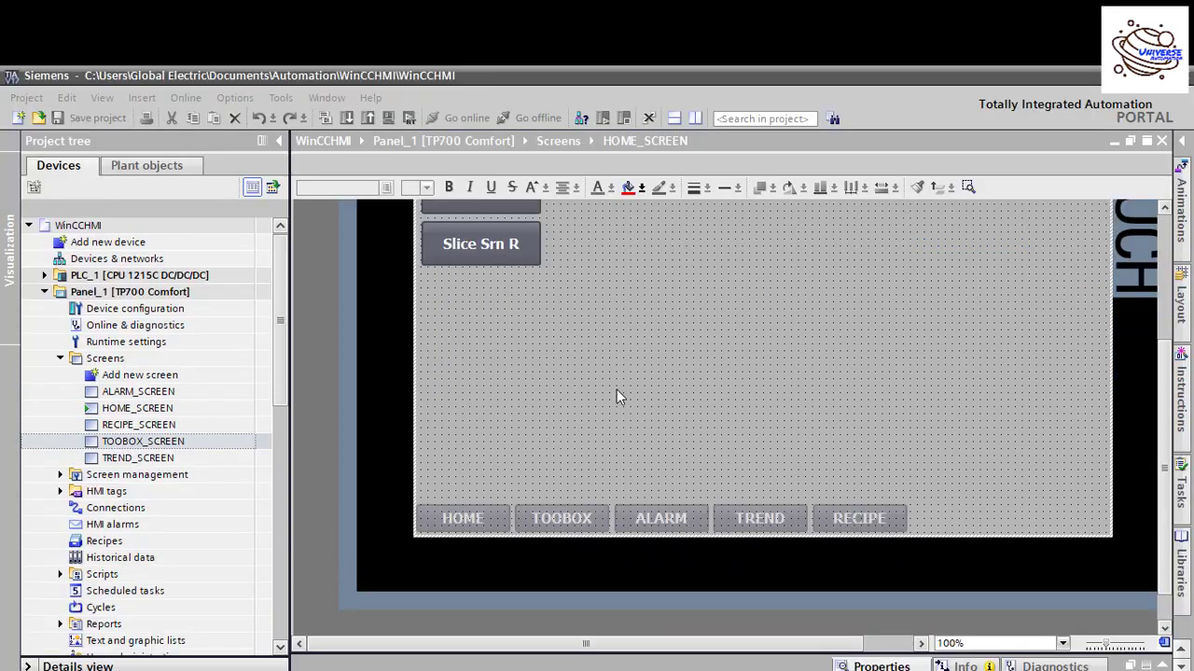
{"action": "scroll", "coordinate": [616, 392], "scroll_direction": "up", "scroll_amount": 3}
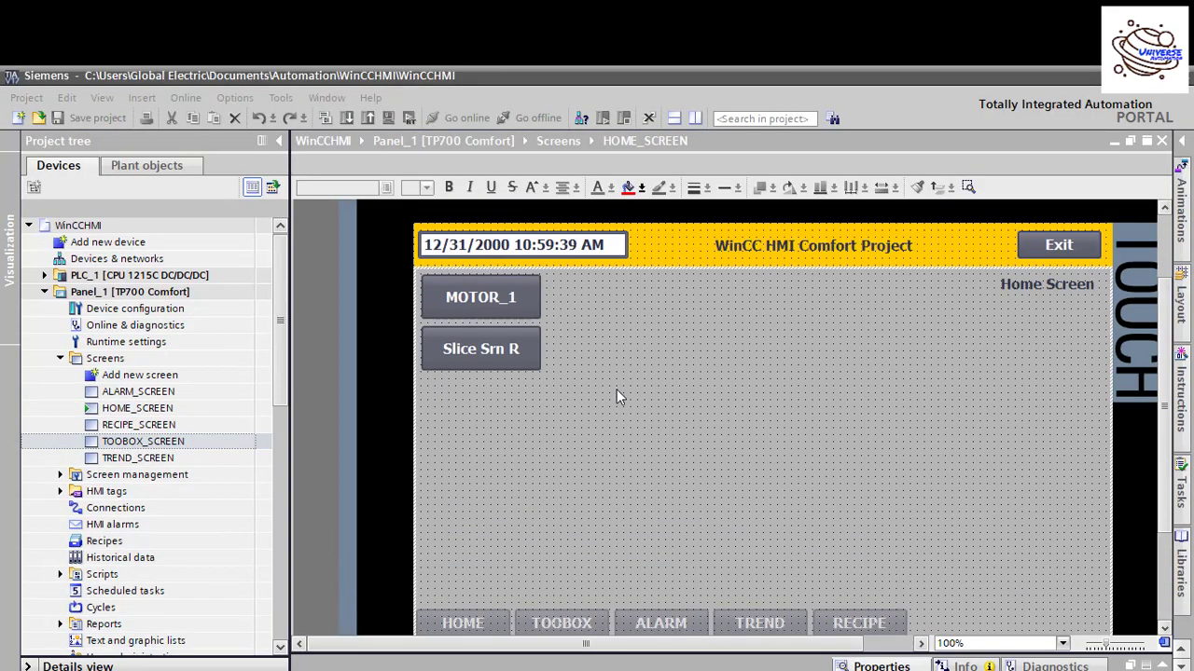
{"action": "left_click", "coordinate": [1024, 285]}
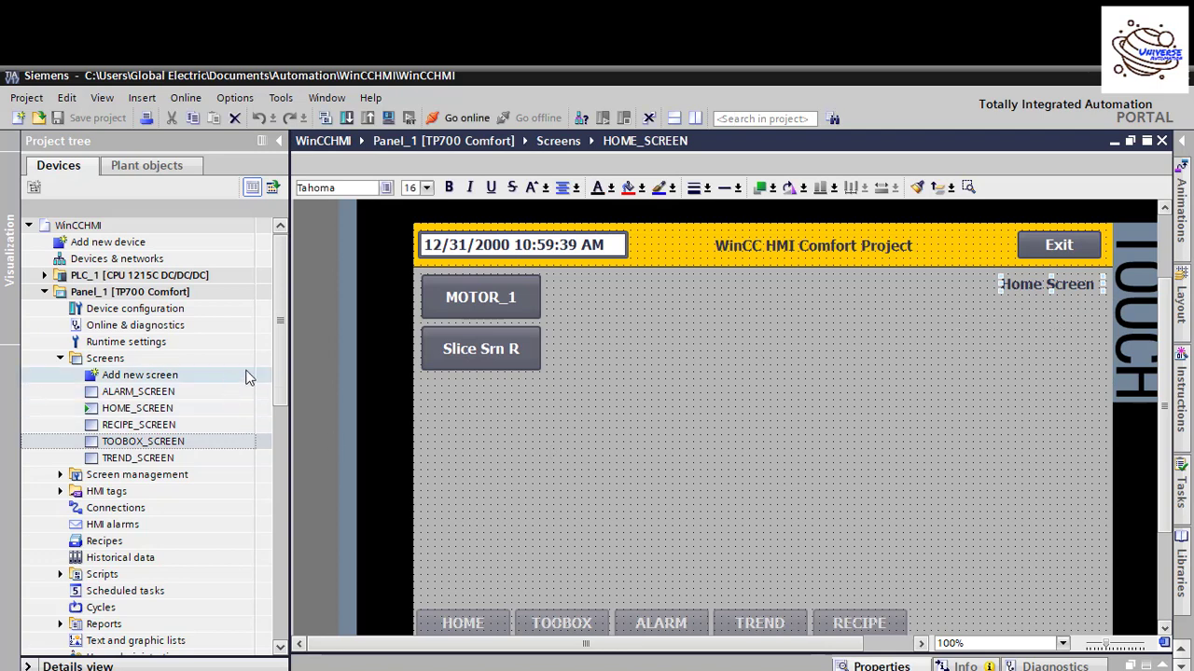
{"action": "scroll", "coordinate": [282, 406], "scroll_direction": "down", "scroll_amount": 2}
{"action": "scroll", "coordinate": [284, 409], "scroll_direction": "down", "scroll_amount": 1}
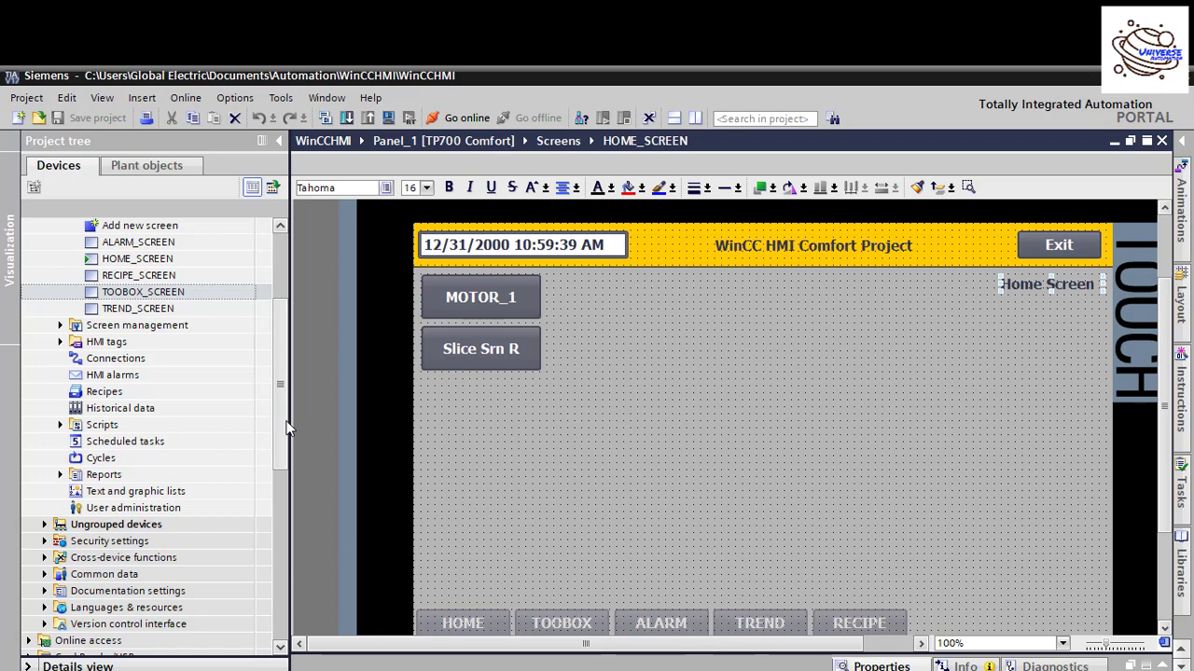
{"action": "left_click", "coordinate": [141, 262]}
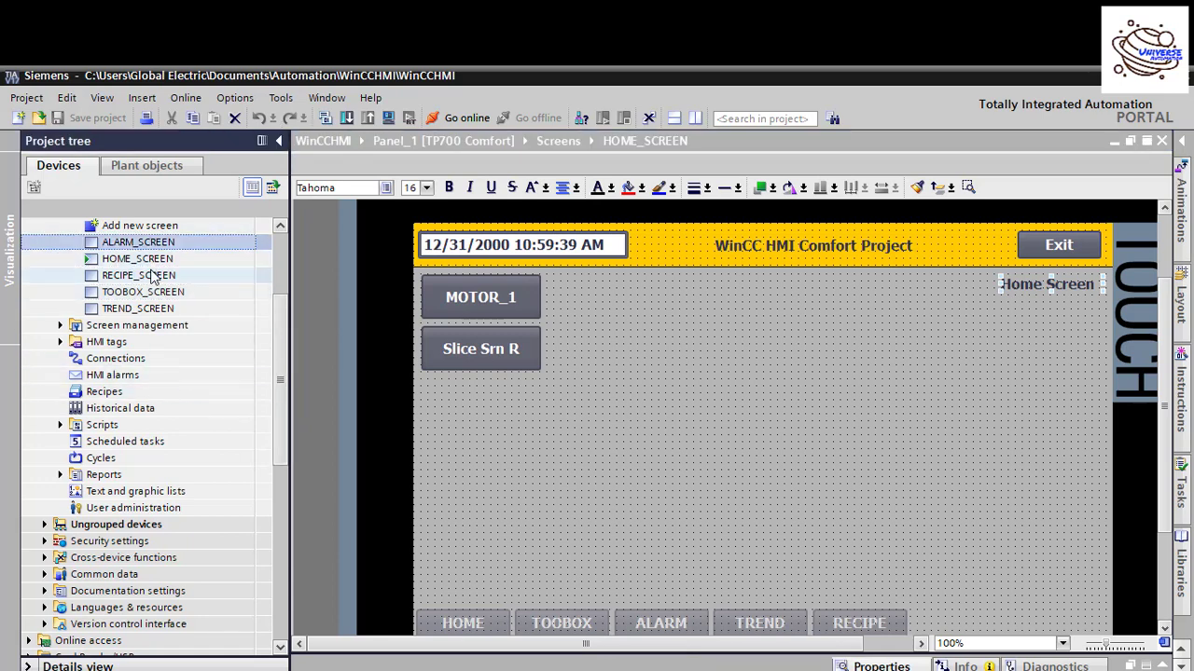
{"action": "left_click", "coordinate": [149, 276]}
{"action": "left_click", "coordinate": [152, 292]}
{"action": "left_click", "coordinate": [154, 308]}
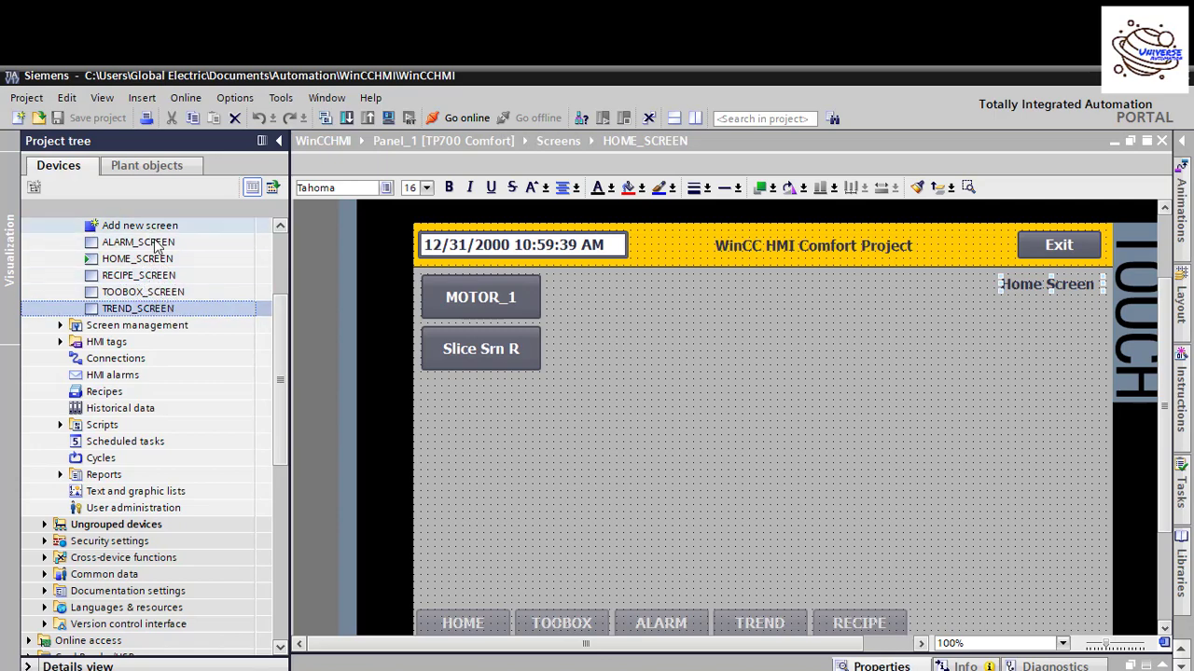
{"action": "left_click_drag", "start_coordinate": [283, 349], "coordinate": [283, 378]}
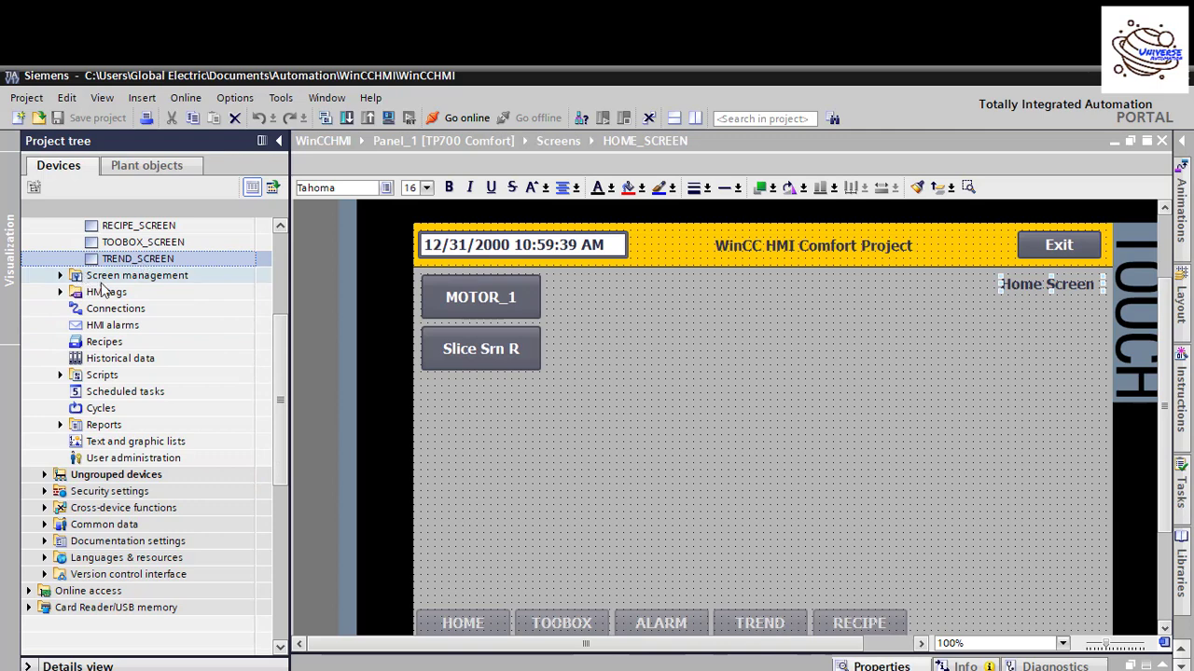
{"action": "left_click", "coordinate": [134, 461]}
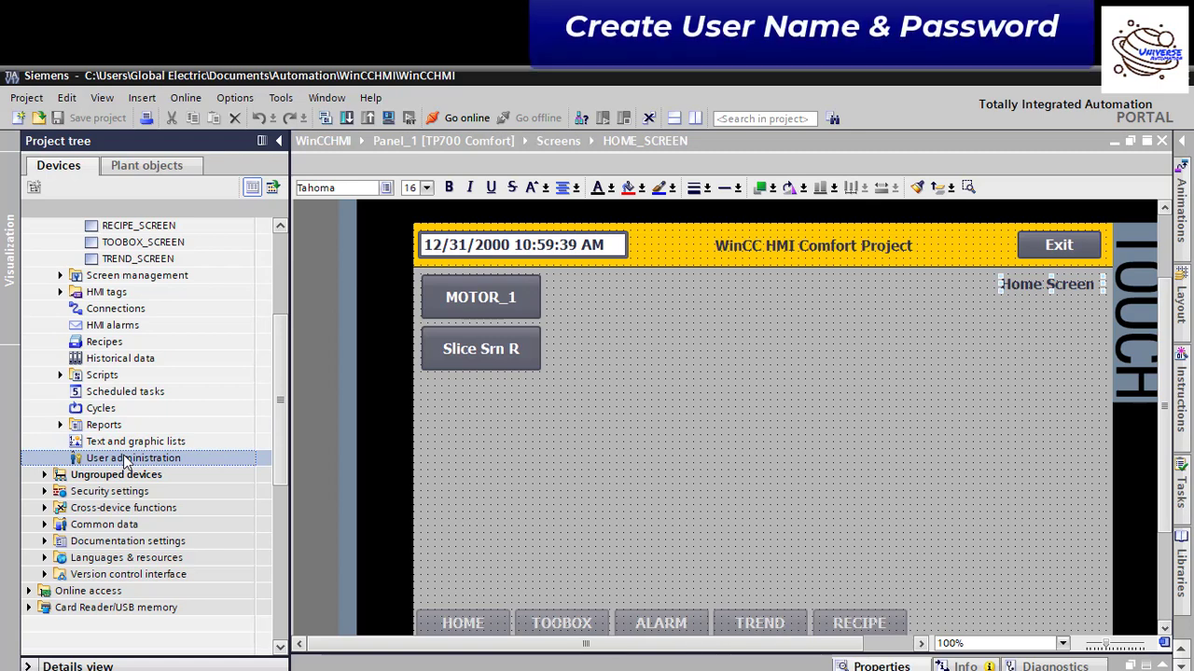
Step: Open Panel_1's User administration, check the User groups, and select the Administrator user on Users
{"action": "double_click", "coordinate": [92, 458]}
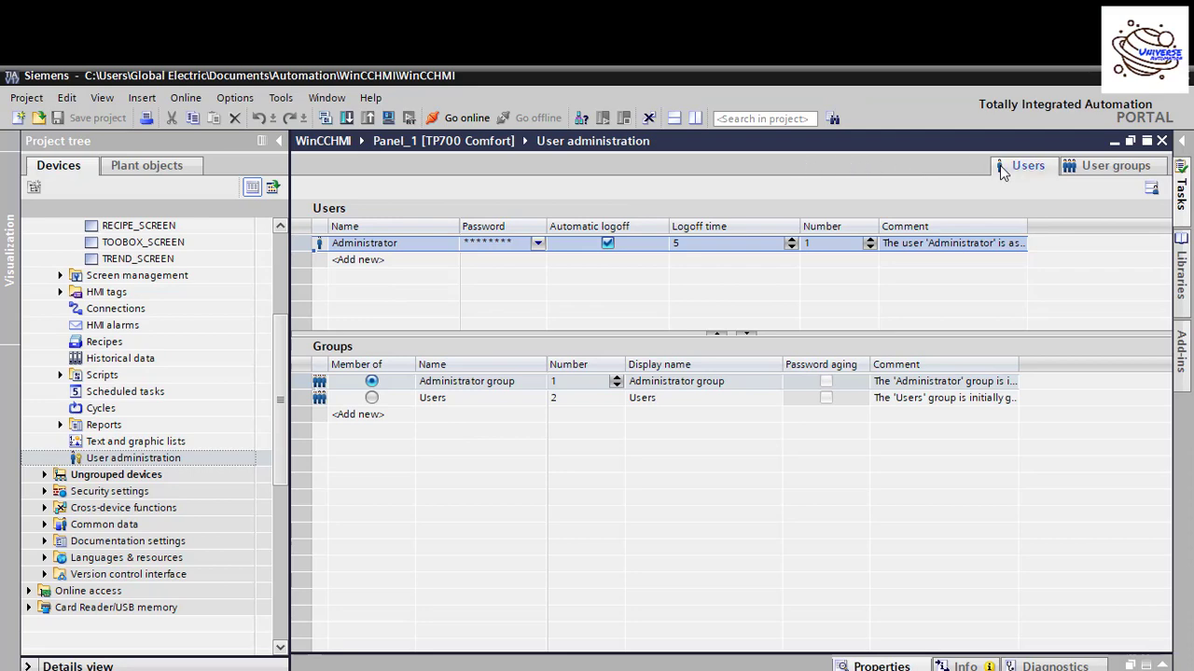
{"action": "left_click", "coordinate": [1101, 168]}
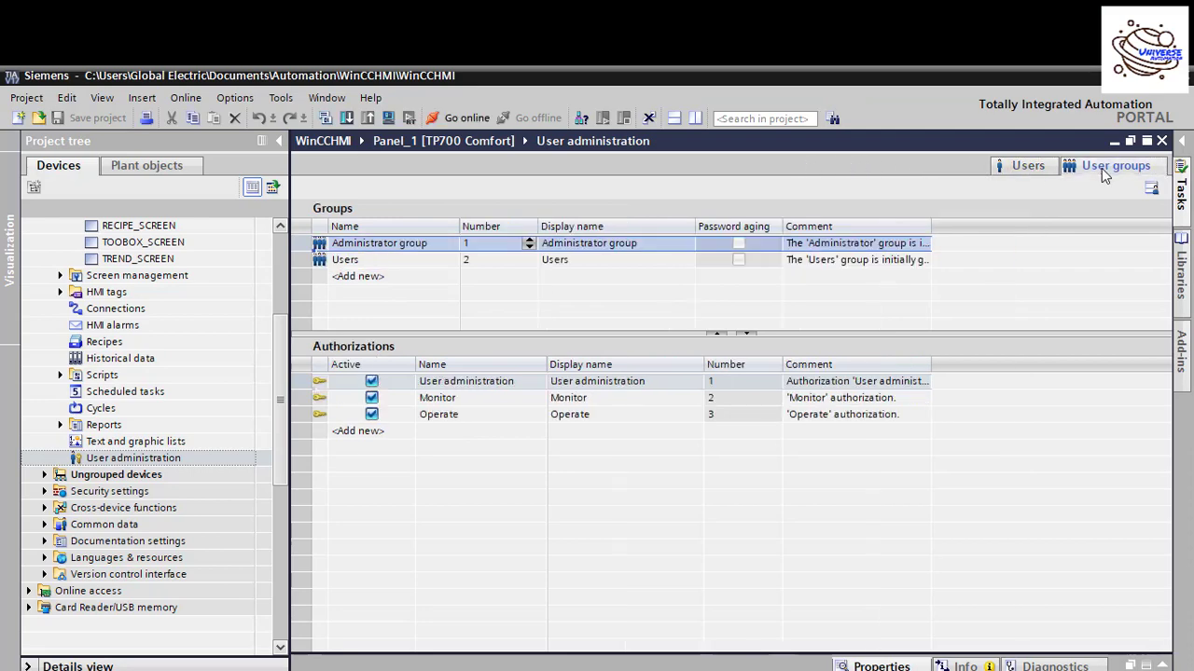
{"action": "left_click", "coordinate": [1028, 166]}
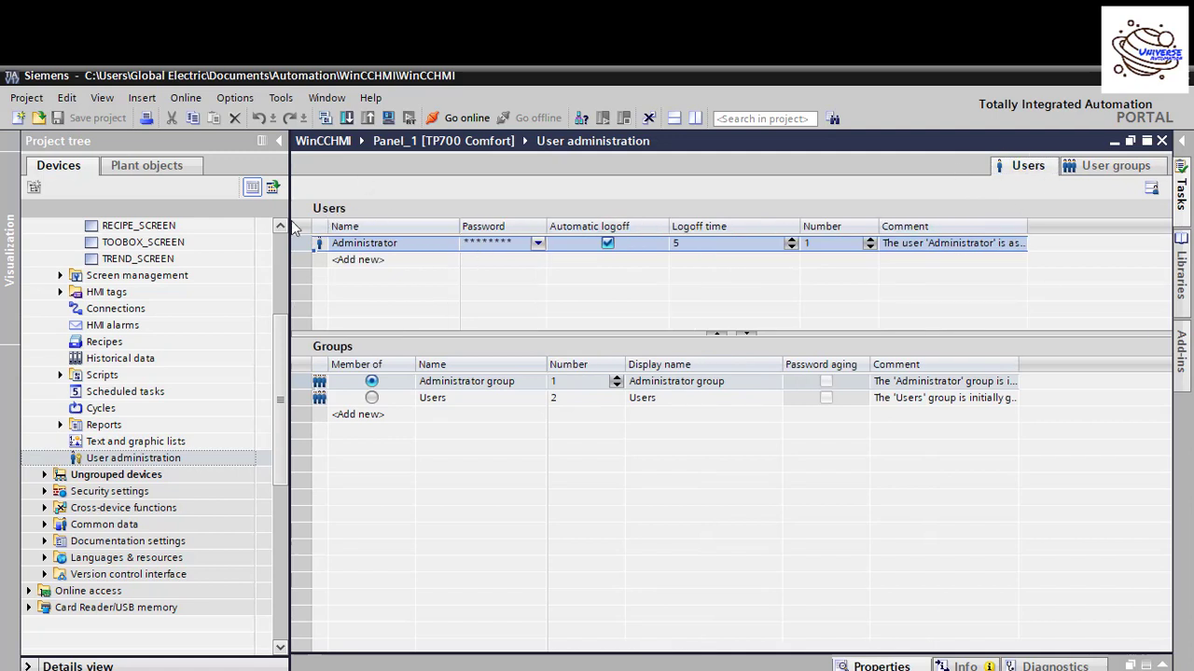
{"action": "left_click", "coordinate": [393, 245]}
{"action": "left_click", "coordinate": [316, 245]}
Step: Add a new user named Admin below Administrator in the user list
{"action": "left_click", "coordinate": [380, 260]}
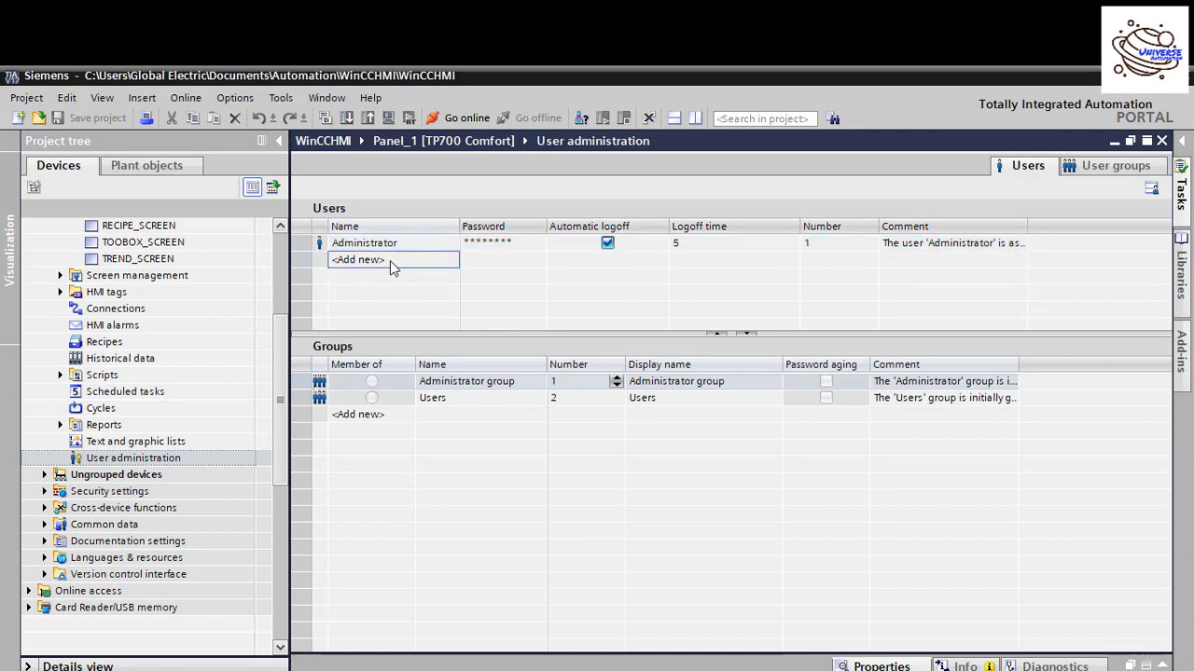
{"action": "double_click", "coordinate": [353, 260]}
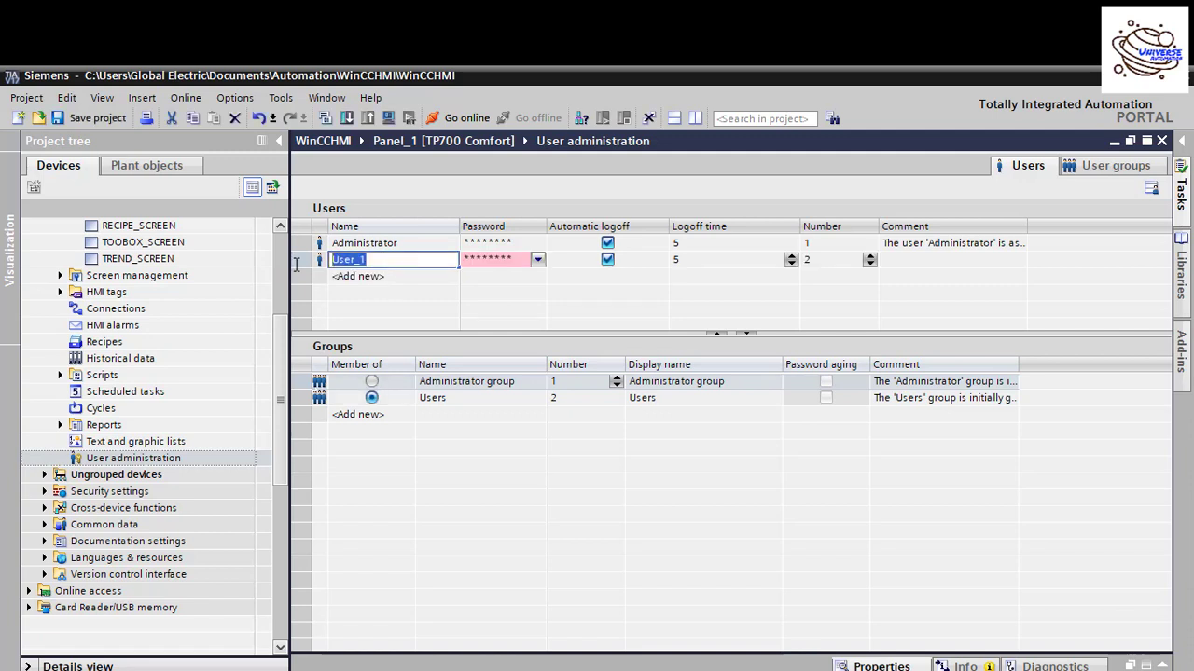
{"action": "type", "text": "Admin"}
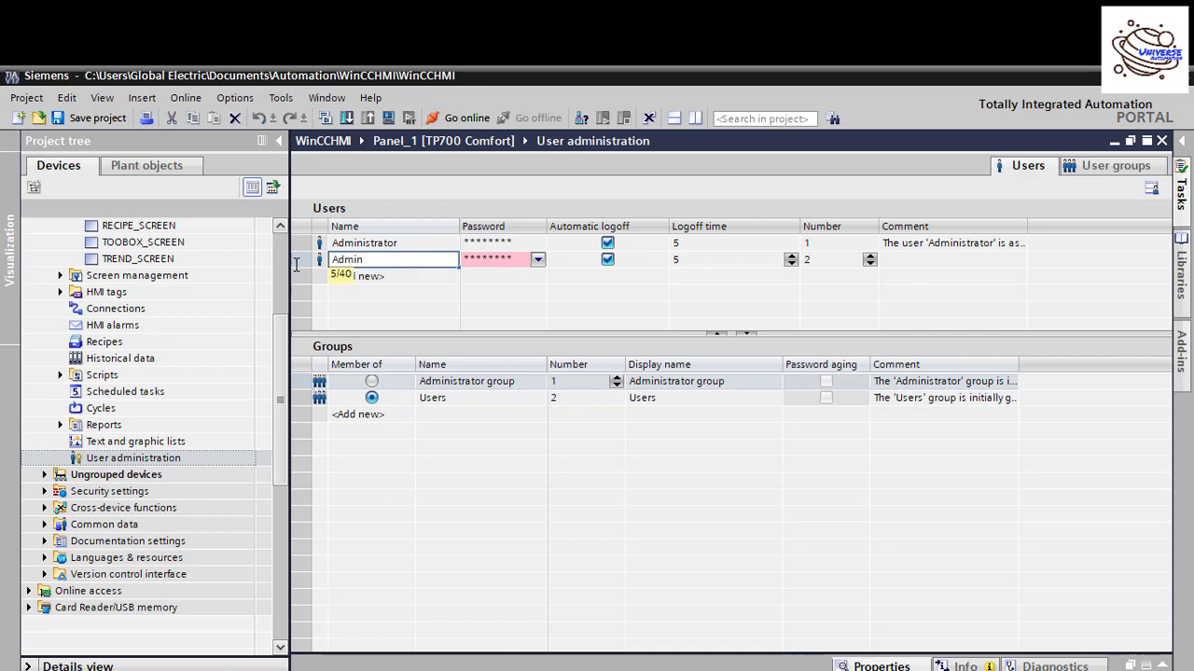
{"action": "key", "text": "Return"}
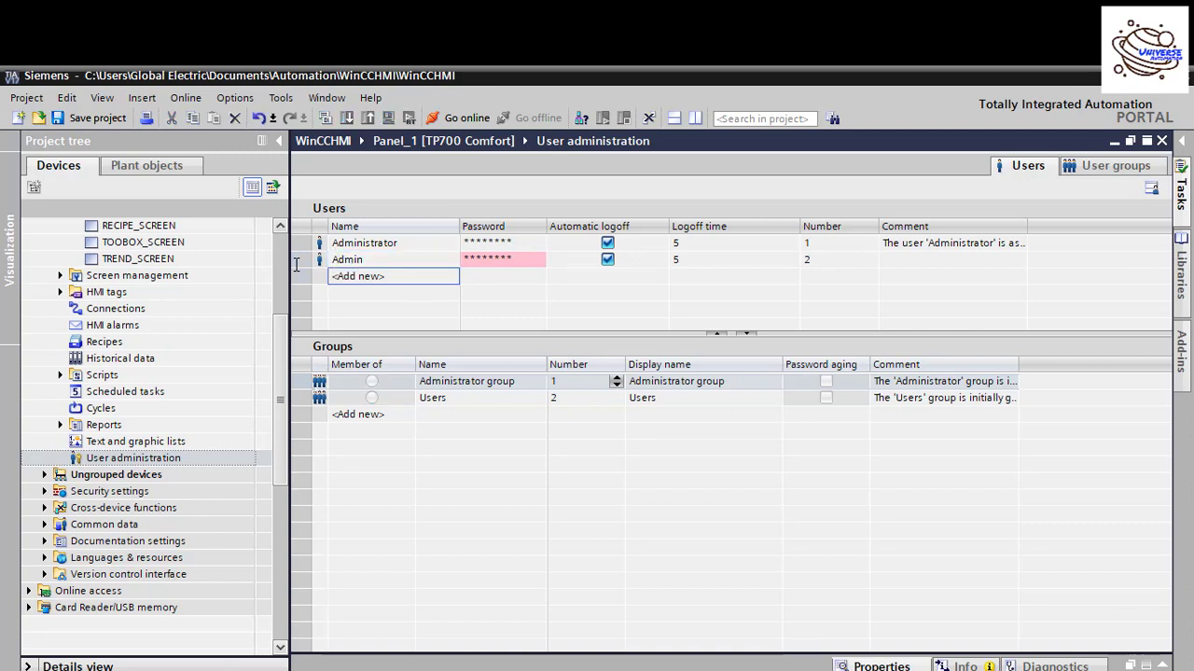
Step: Add three more users named Engineer, Supervisor and Operator
{"action": "key", "text": "Return"}
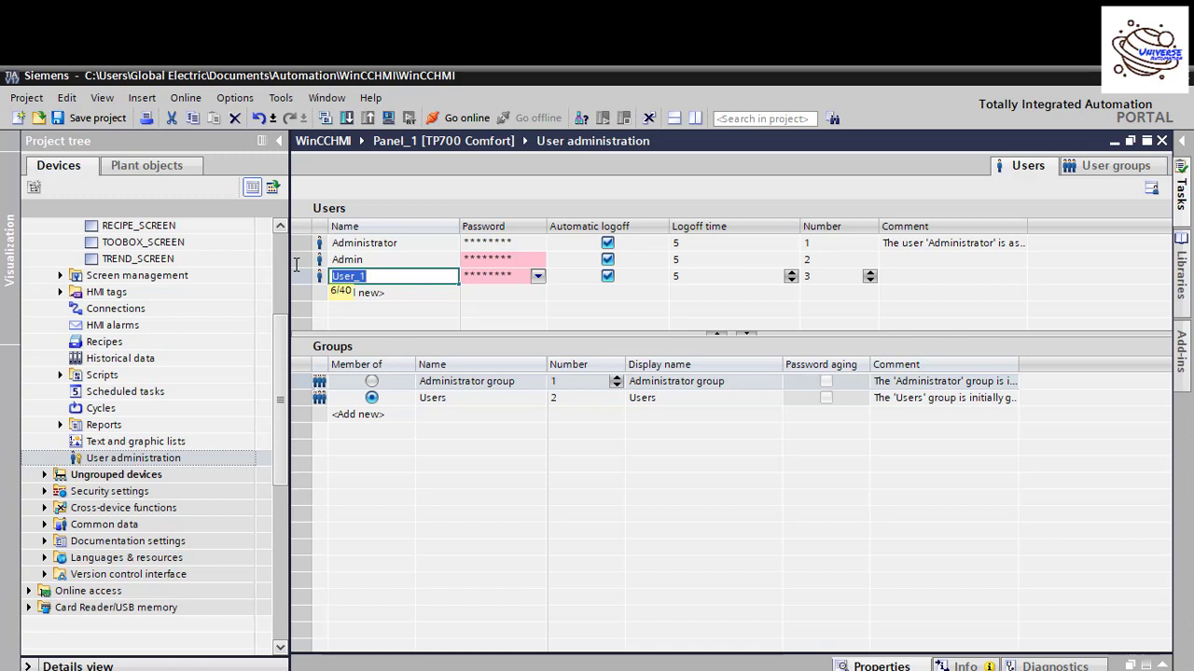
{"action": "type", "text": "Eng"}
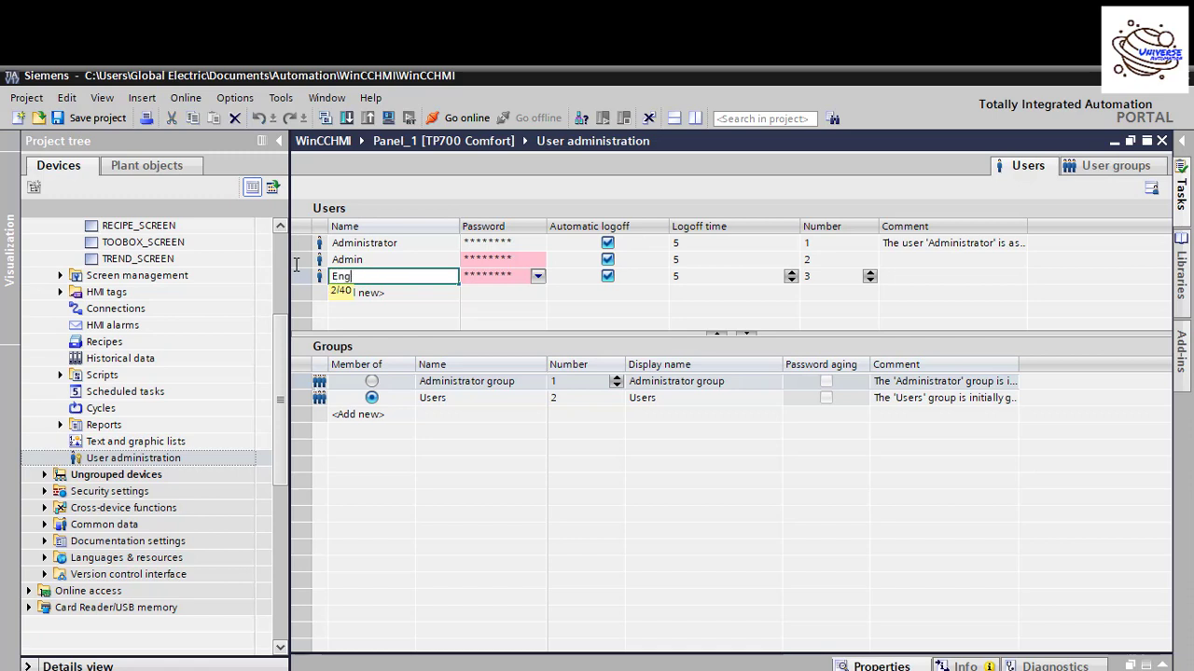
{"action": "type", "text": "ineer"}
{"action": "key", "text": "Return"}
{"action": "key", "text": "Return"}
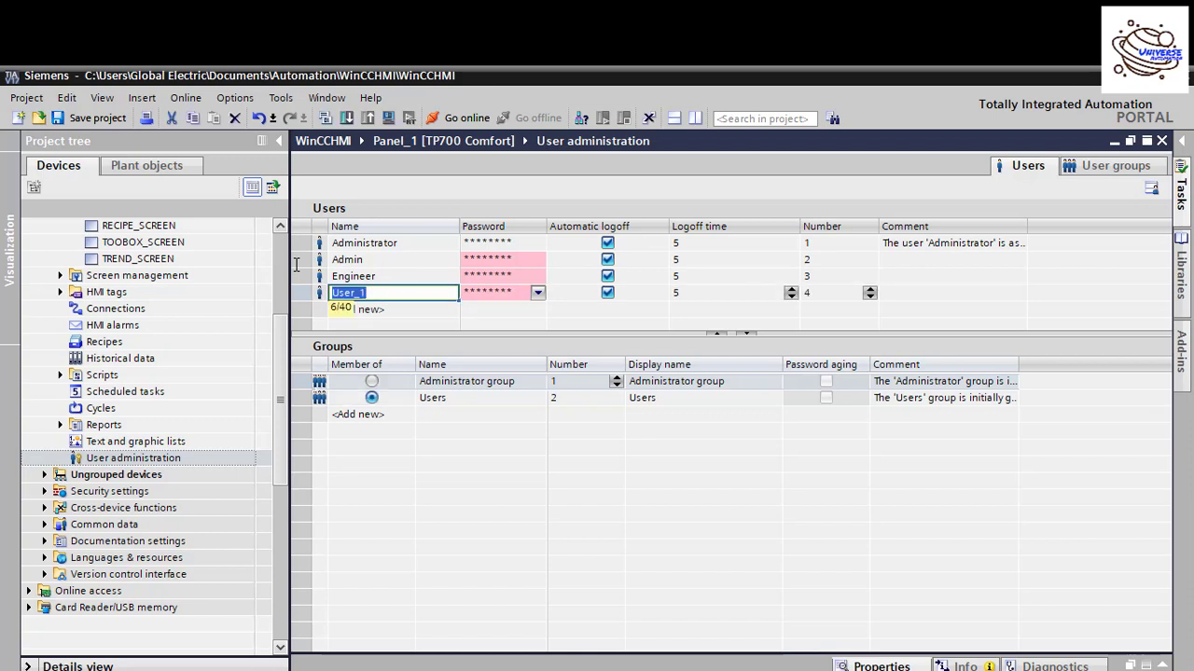
{"action": "type", "text": "Super"}
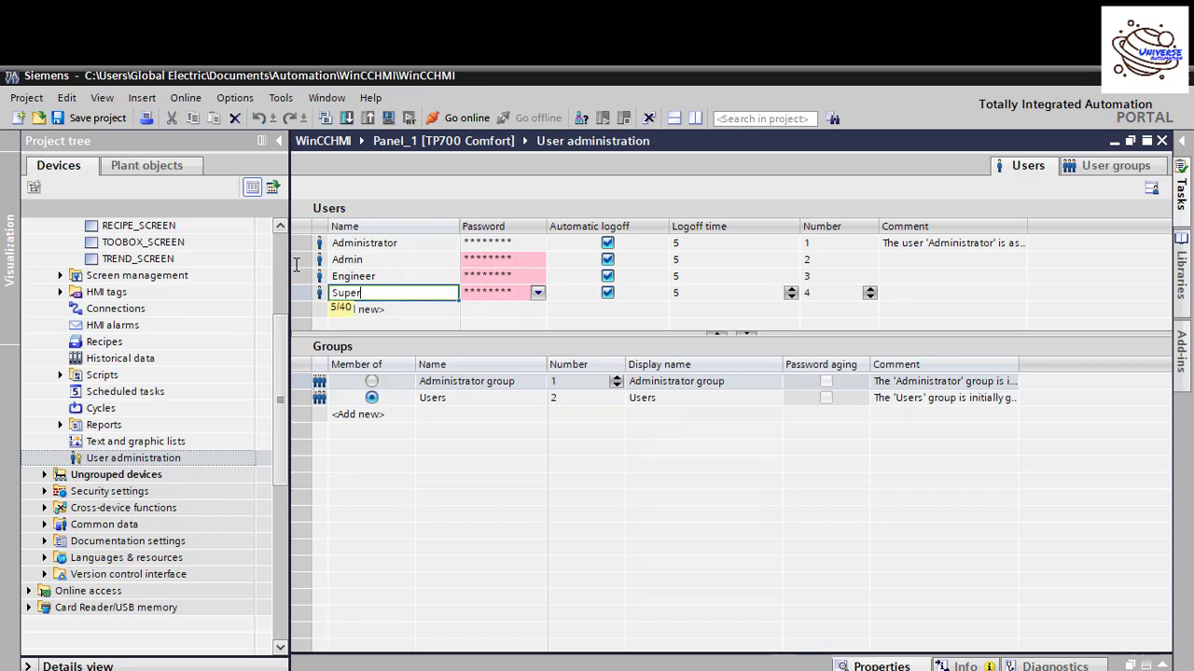
{"action": "type", "text": "visor"}
{"action": "key", "text": "Return"}
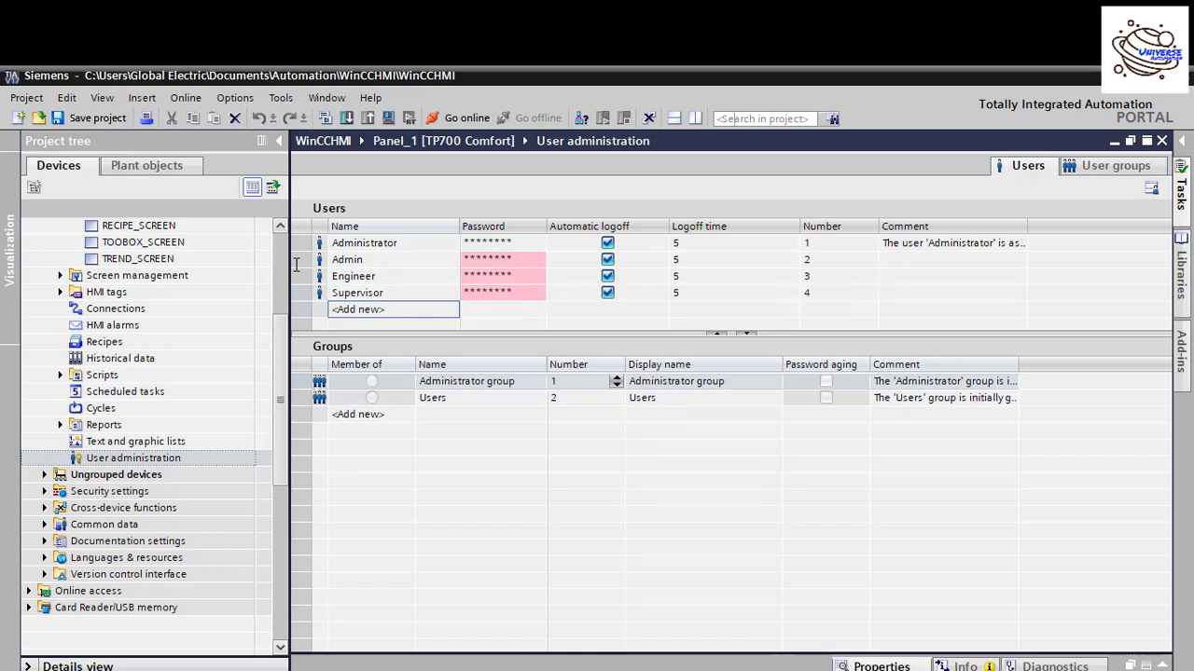
{"action": "key", "text": "Return"}
{"action": "type", "text": "O"}
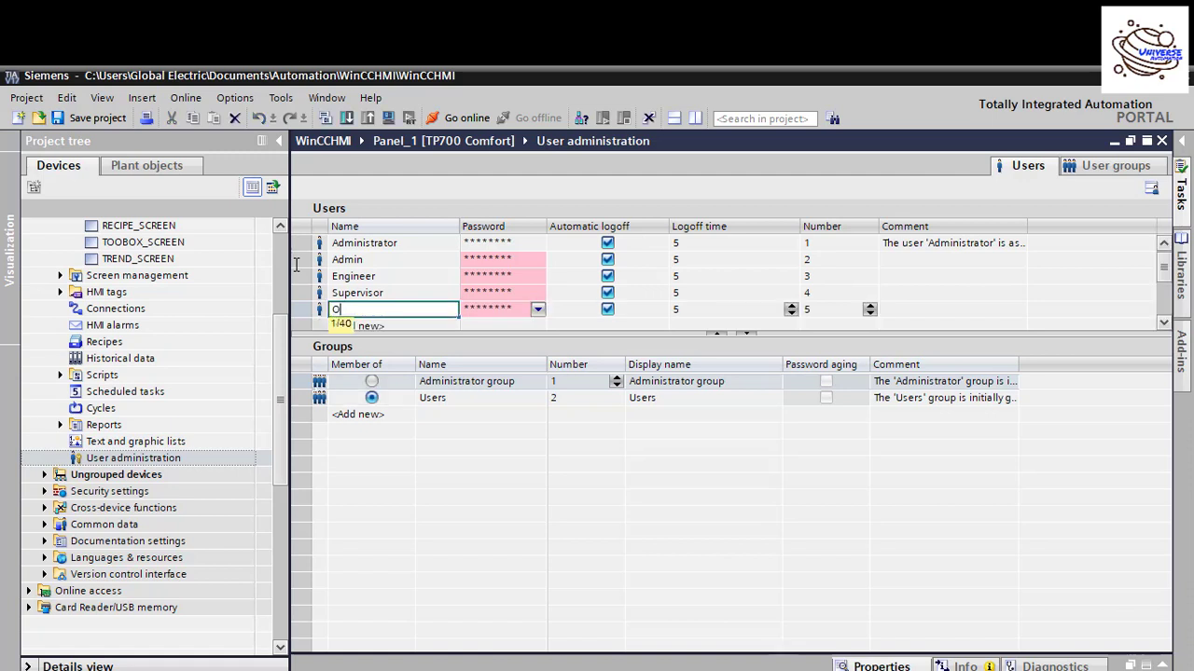
{"action": "type", "text": "perator"}
{"action": "key", "text": "Return"}
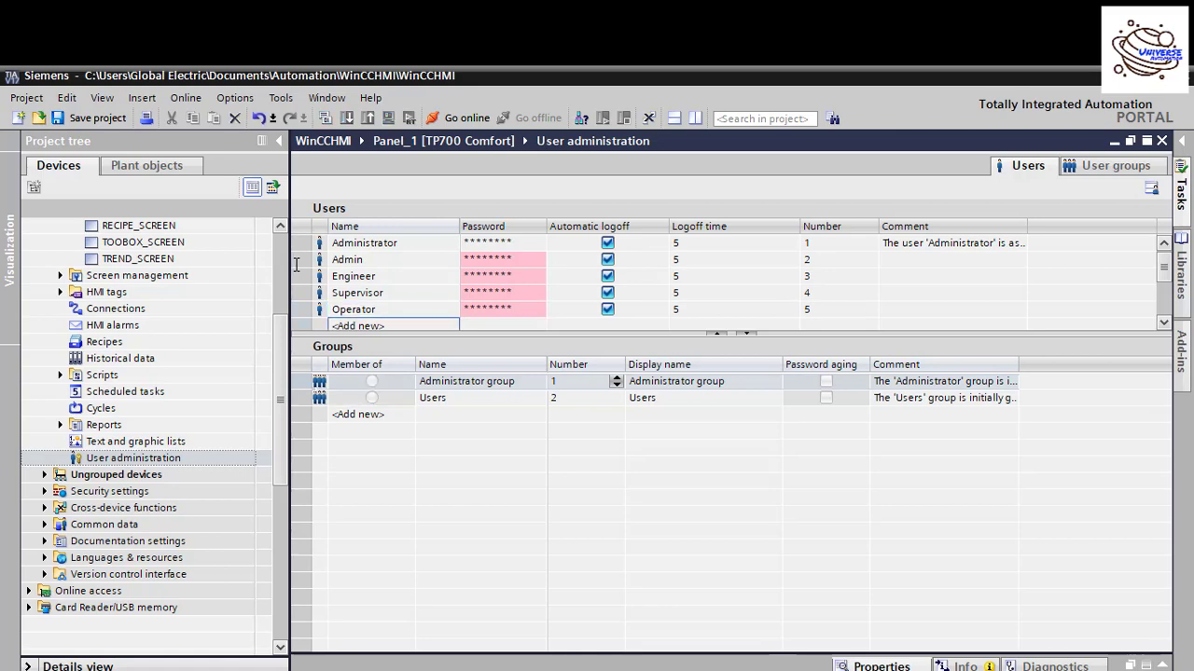
{"action": "left_click_drag", "start_coordinate": [334, 260], "coordinate": [373, 304]}
{"action": "left_click", "coordinate": [495, 261]}
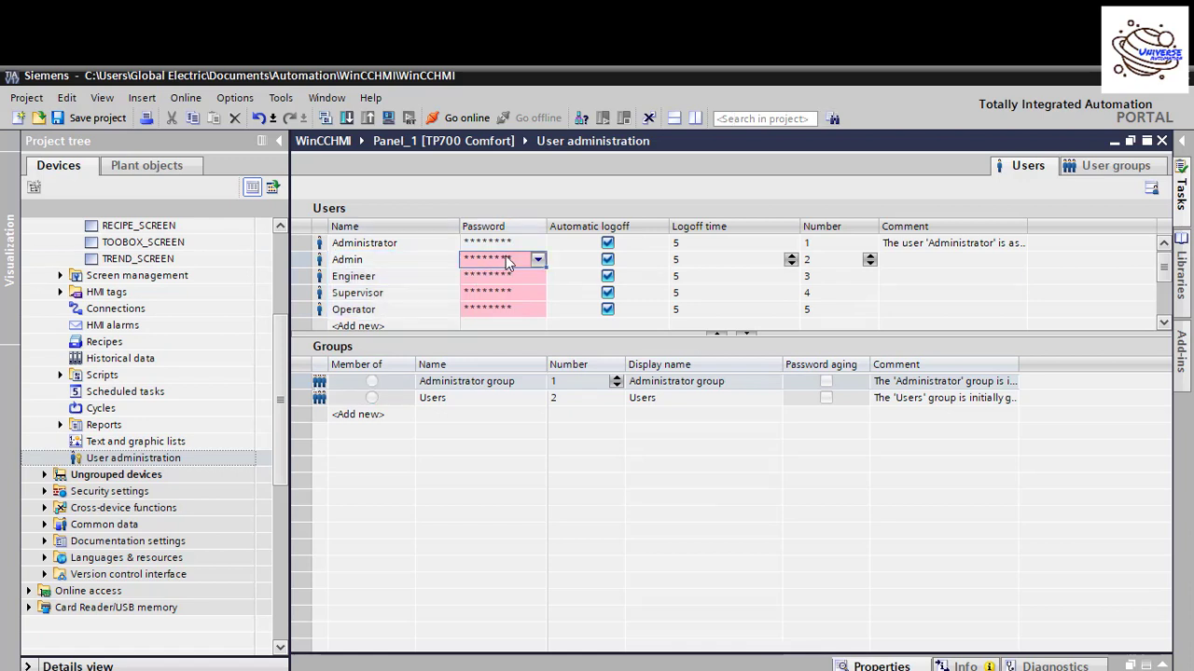
{"action": "left_click", "coordinate": [508, 260]}
{"action": "left_click", "coordinate": [537, 259]}
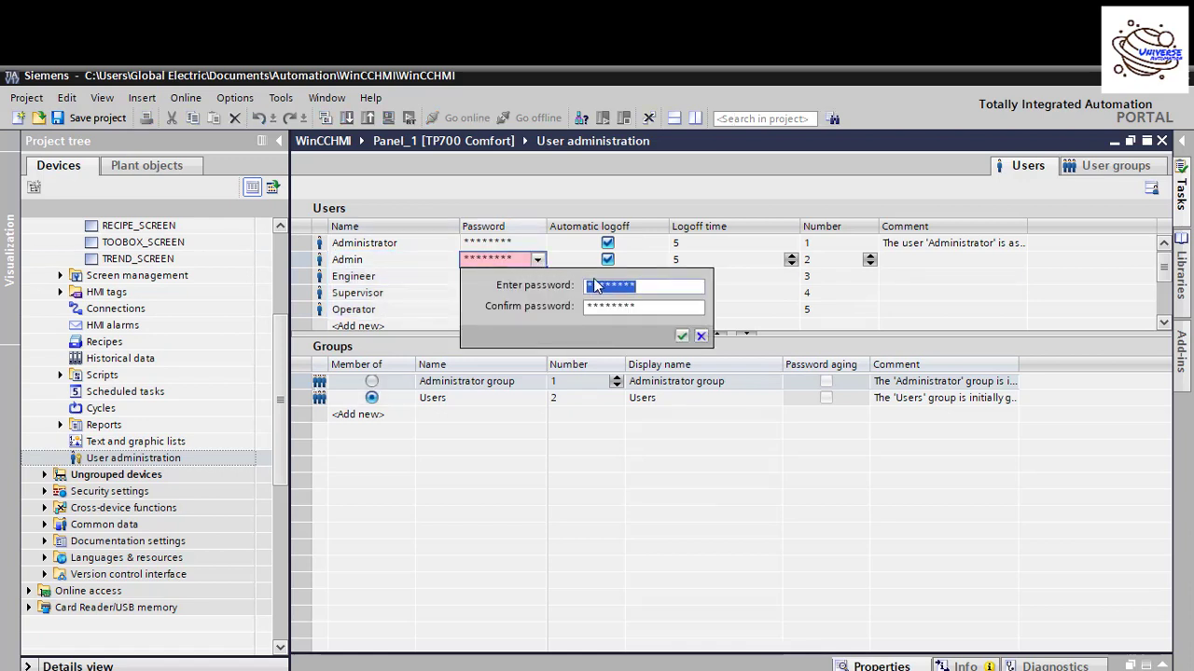
{"action": "type", "text": "123"}
{"action": "left_click", "coordinate": [647, 307]}
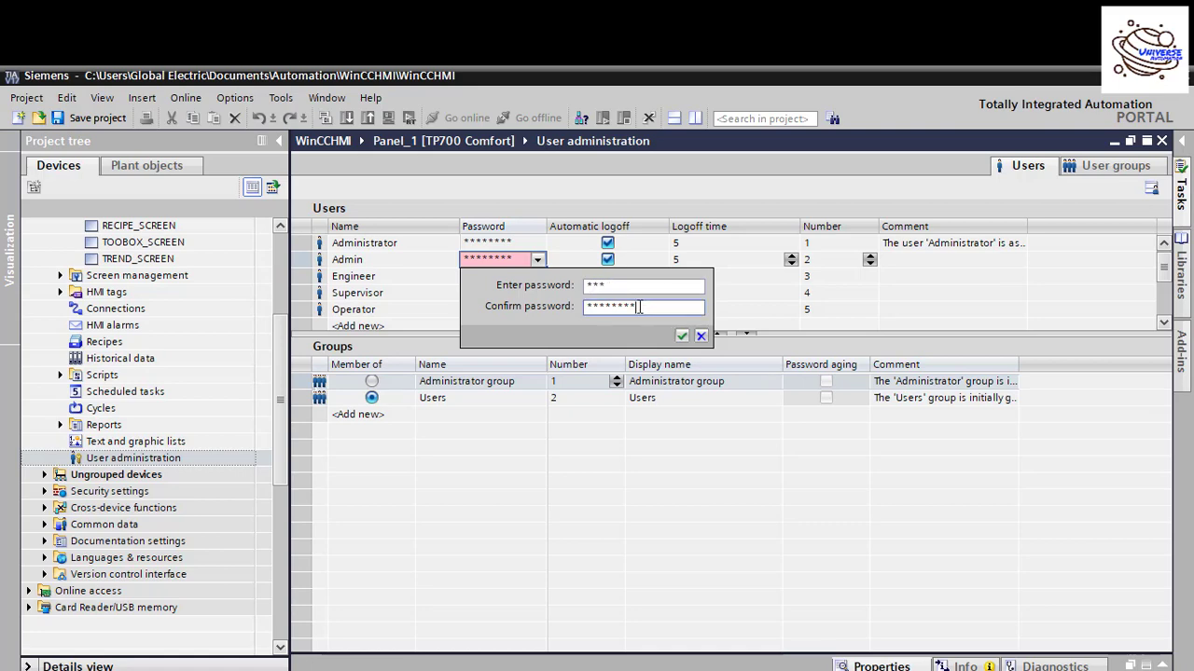
{"action": "left_click_drag", "start_coordinate": [638, 307], "coordinate": [574, 313]}
{"action": "type", "text": "123"}
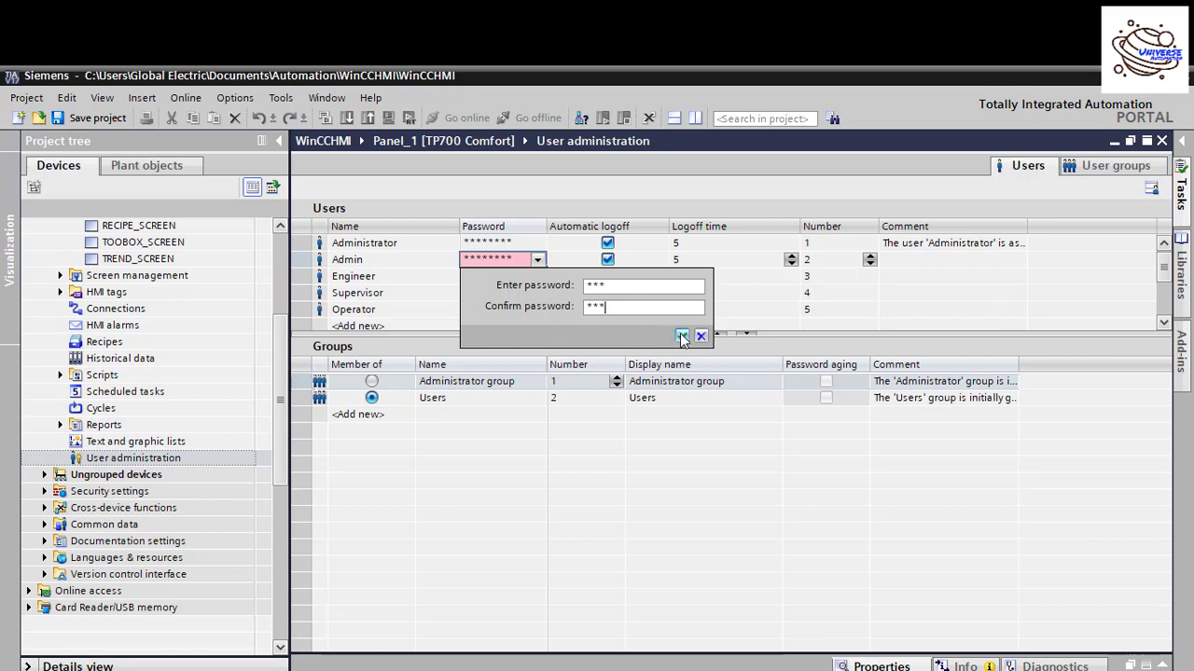
{"action": "left_click", "coordinate": [682, 335]}
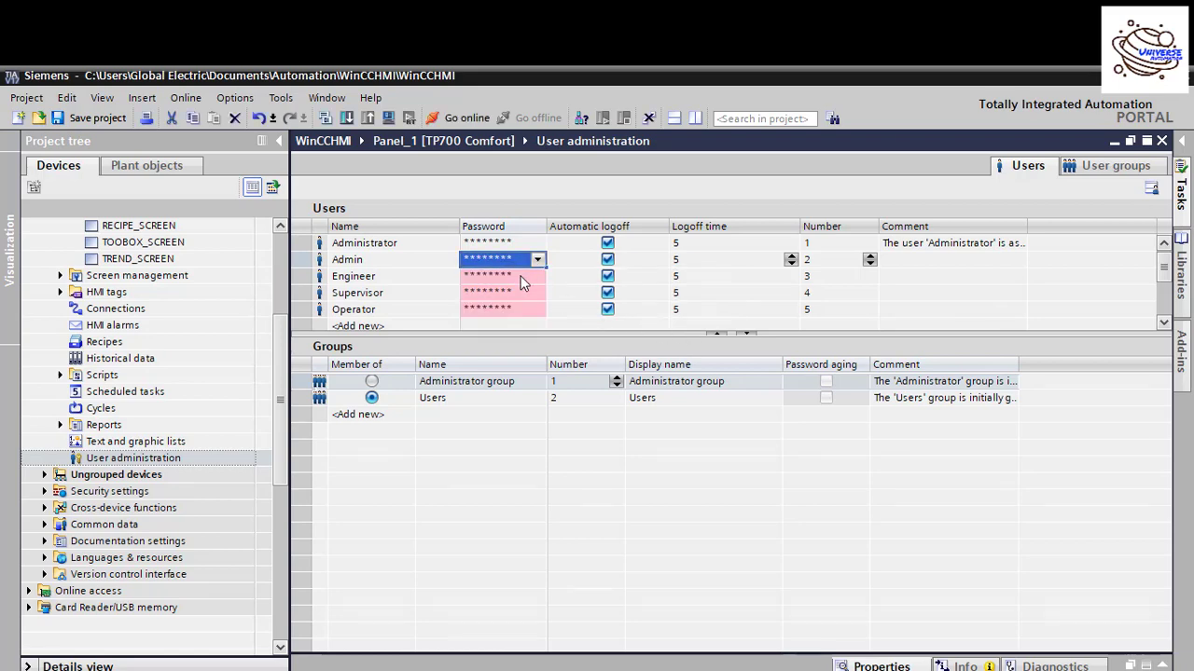
{"action": "left_click", "coordinate": [519, 277]}
{"action": "left_click", "coordinate": [522, 280]}
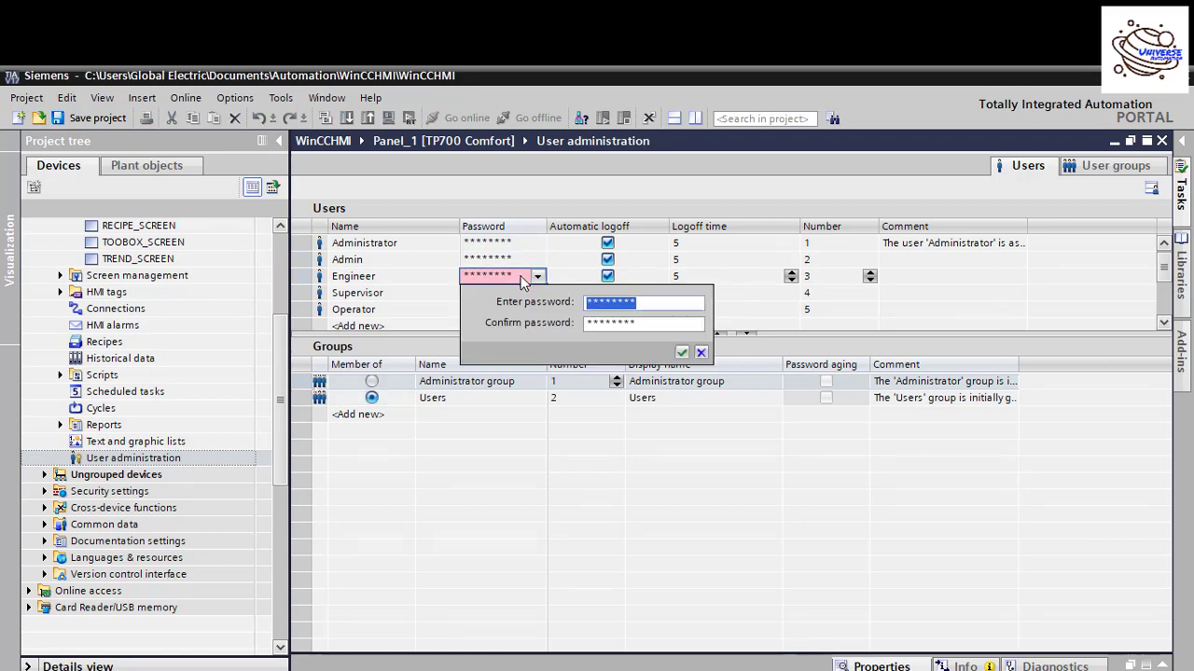
{"action": "type", "text": "123"}
{"action": "left_click_drag", "start_coordinate": [647, 322], "coordinate": [586, 326]}
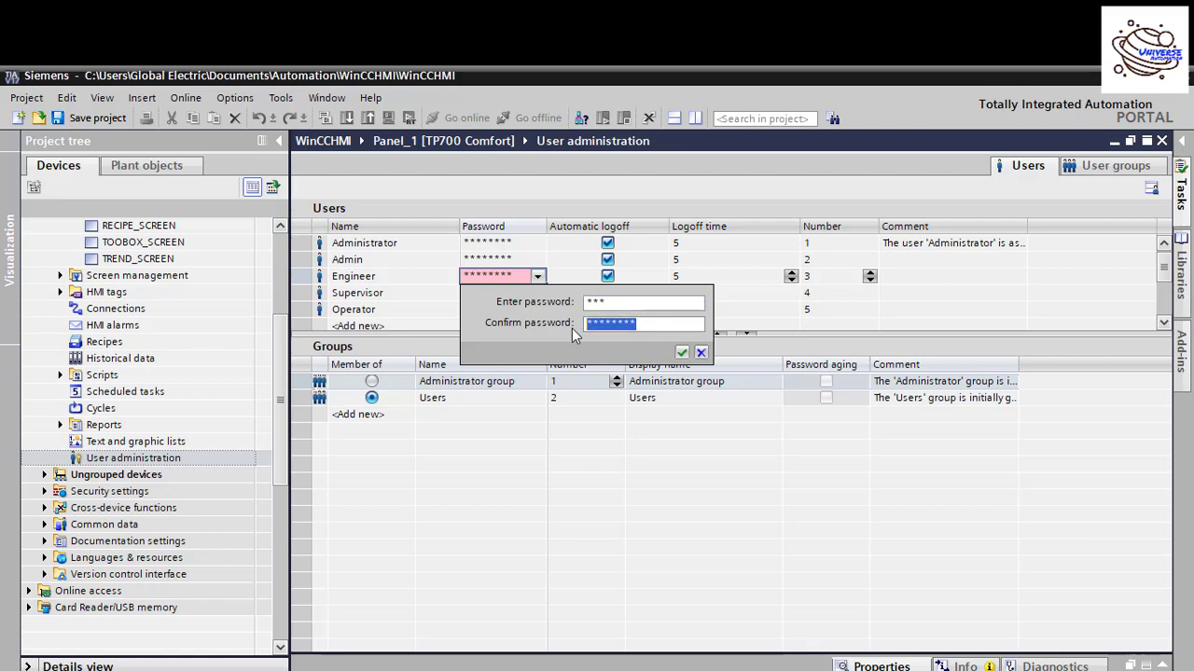
{"action": "type", "text": "123"}
{"action": "left_click", "coordinate": [681, 352]}
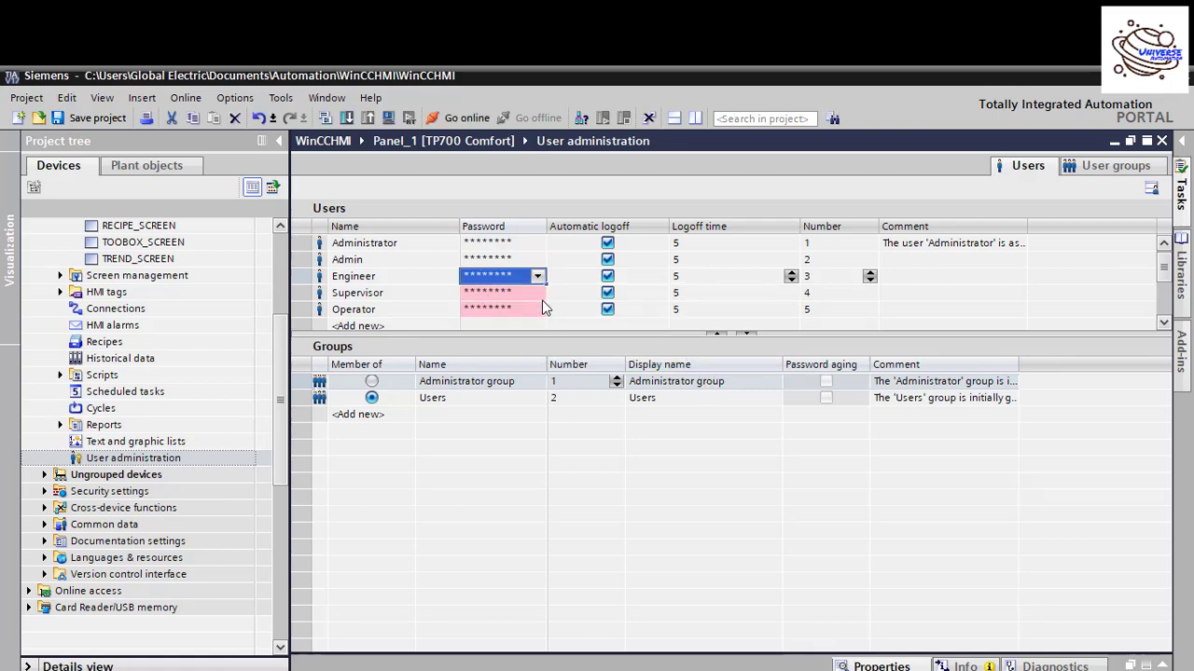
{"action": "left_click", "coordinate": [527, 294]}
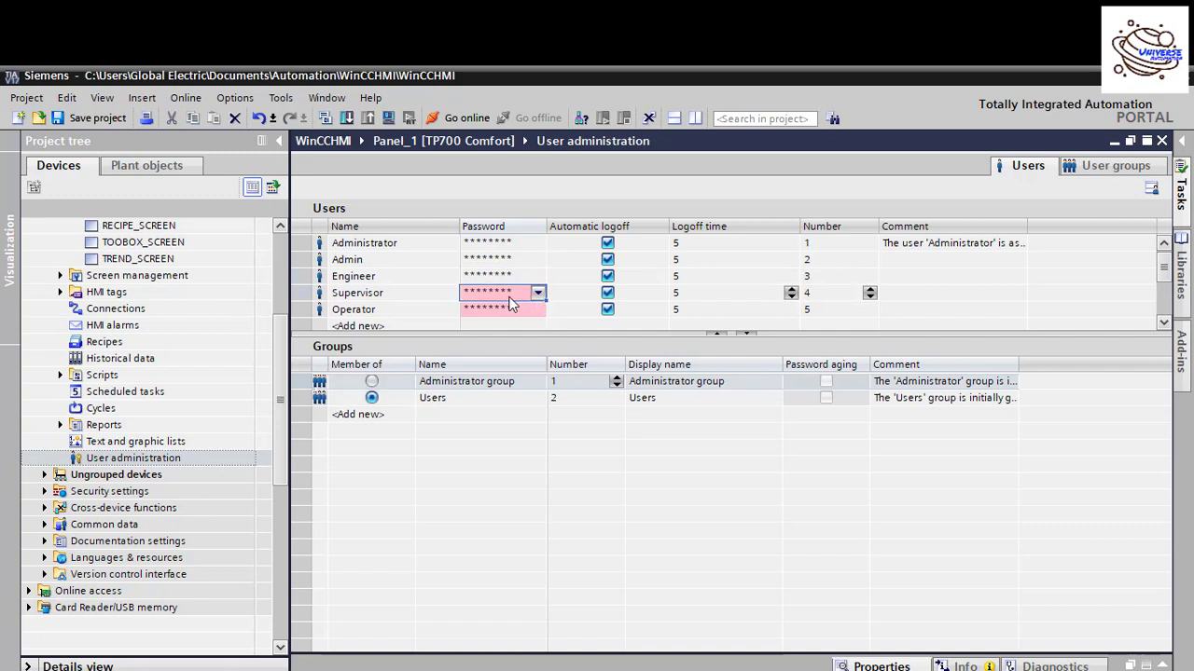
{"action": "left_click", "coordinate": [537, 292]}
{"action": "type", "text": "1"}
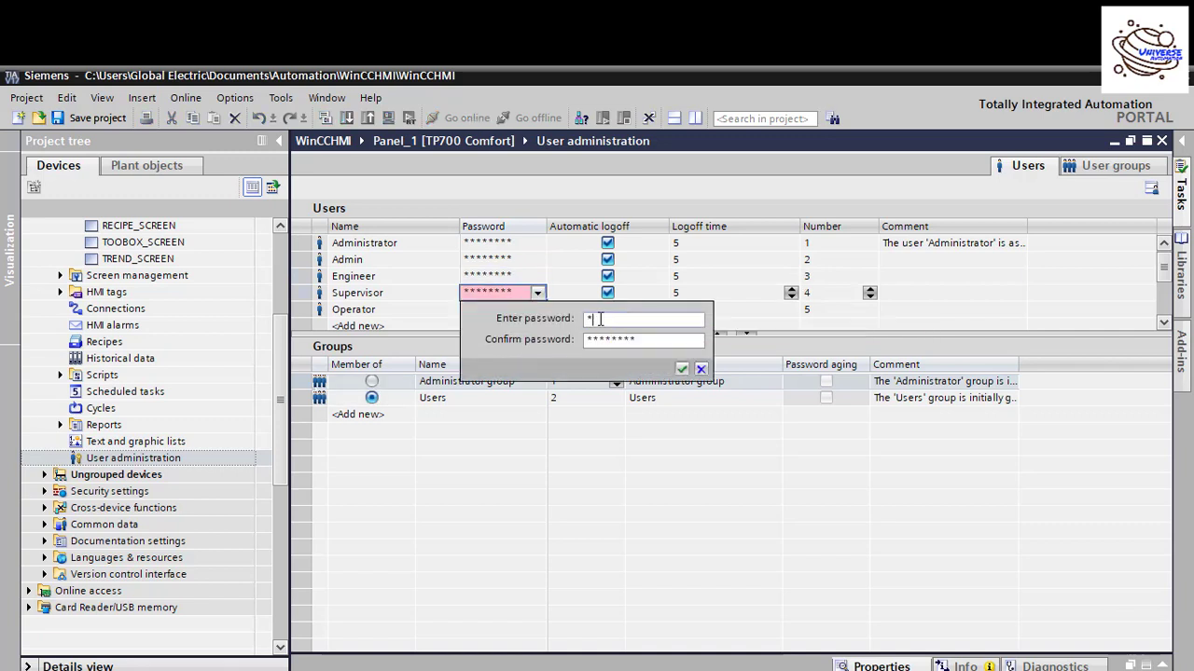
{"action": "type", "text": "23"}
{"action": "left_click_drag", "start_coordinate": [654, 339], "coordinate": [565, 342]}
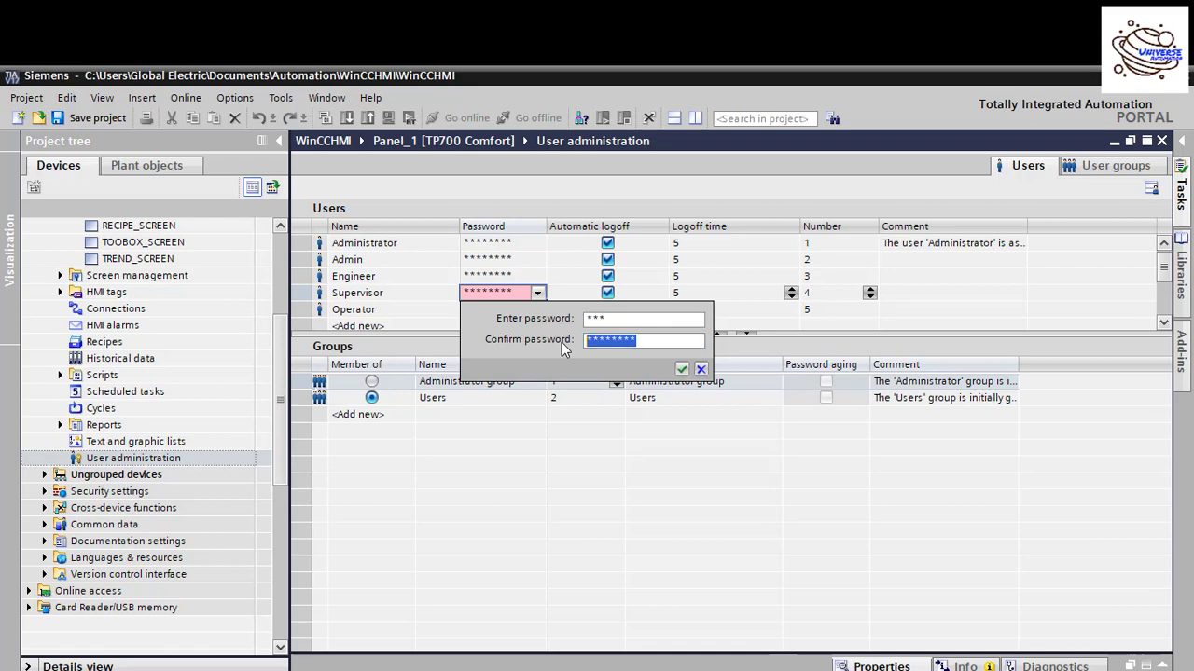
{"action": "type", "text": "123"}
{"action": "left_click", "coordinate": [682, 370]}
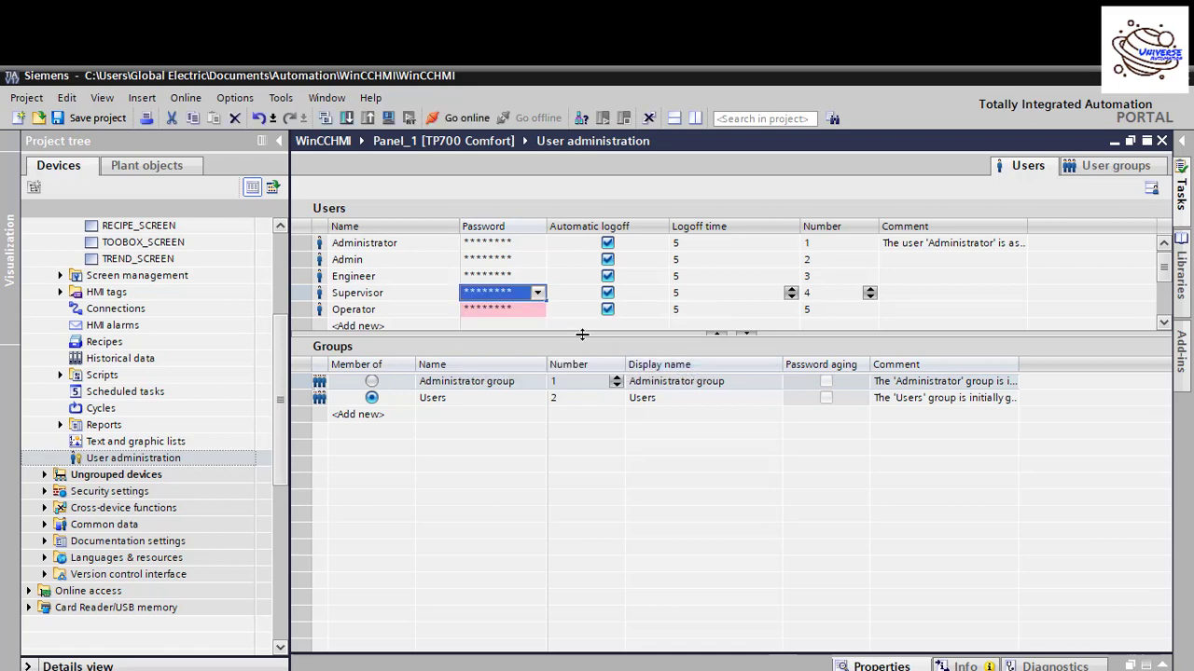
{"action": "left_click", "coordinate": [504, 311]}
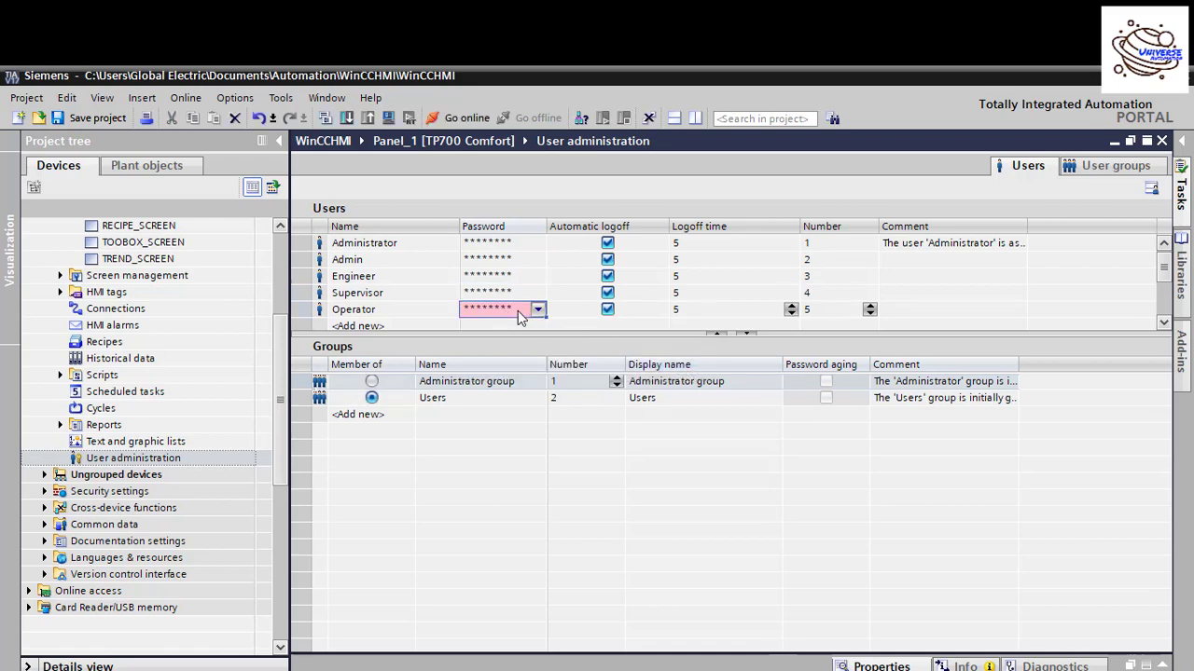
{"action": "left_click", "coordinate": [518, 311]}
{"action": "type", "text": "1"}
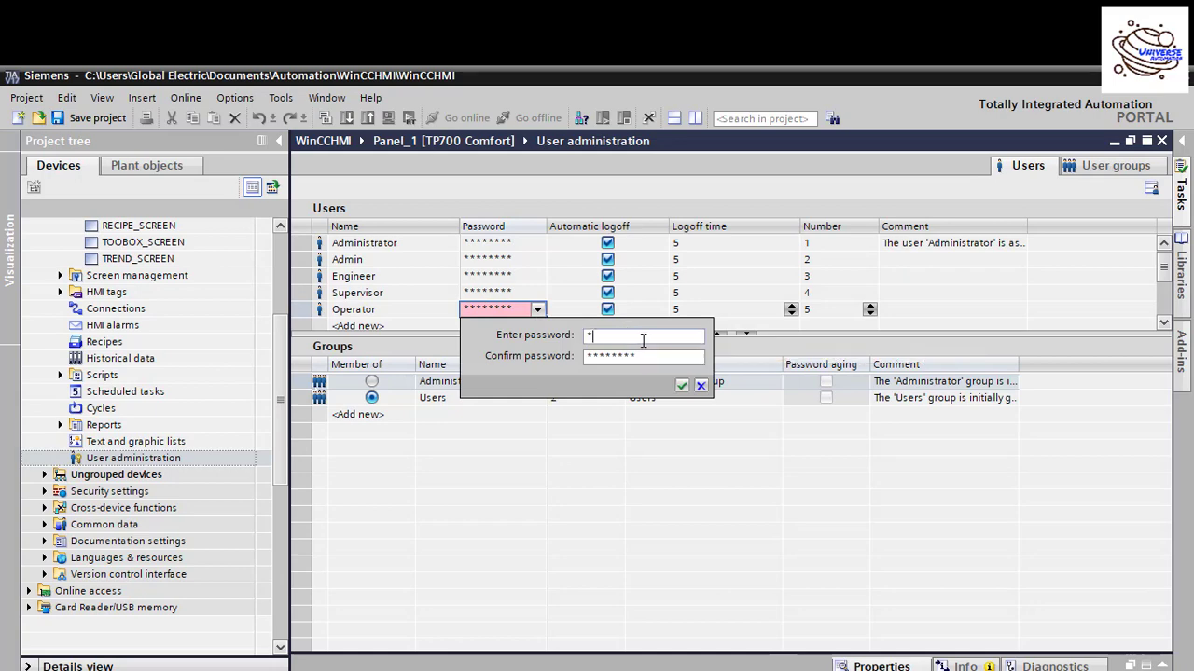
{"action": "type", "text": "23"}
{"action": "left_click_drag", "start_coordinate": [659, 357], "coordinate": [589, 363]}
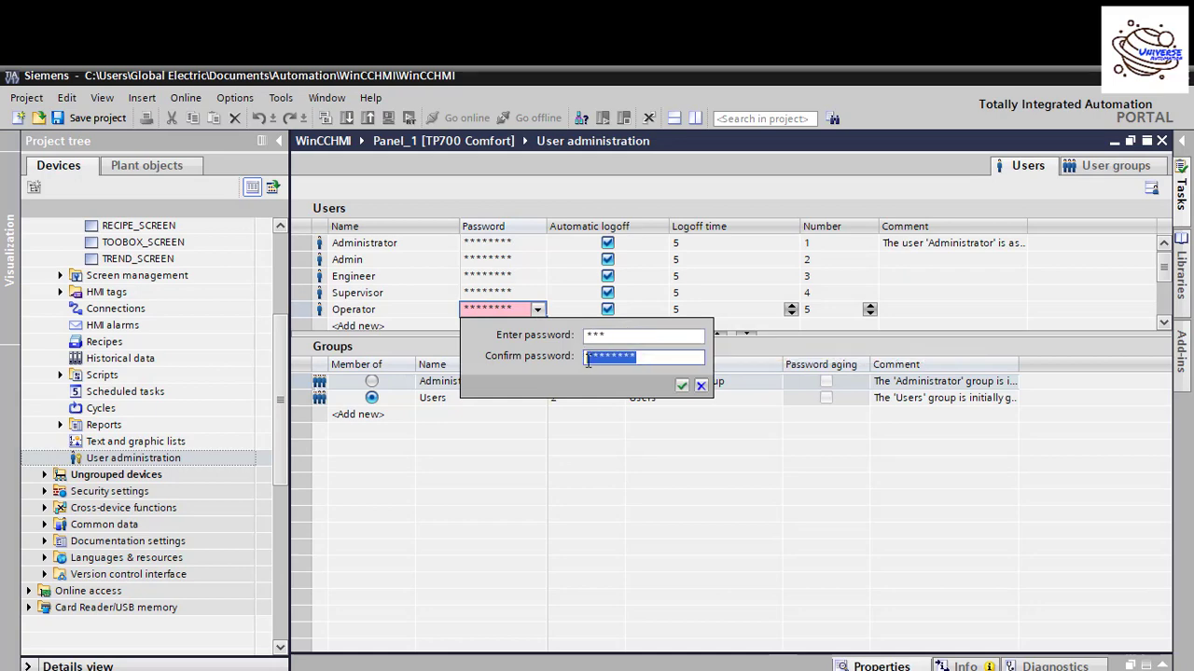
{"action": "type", "text": "123"}
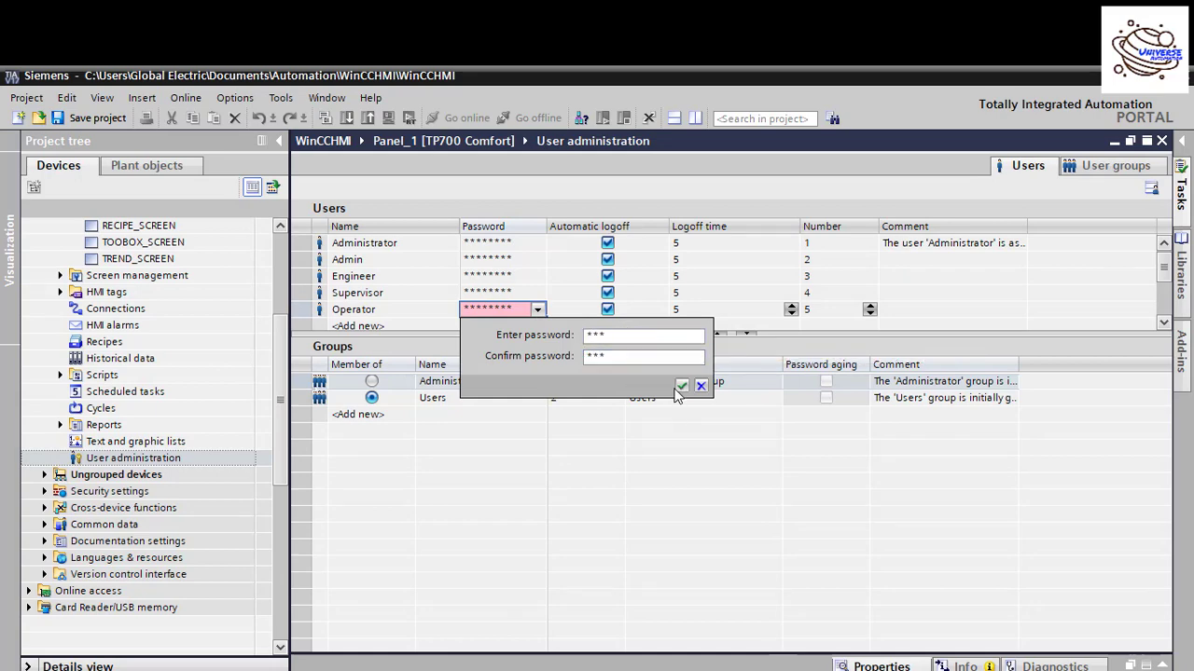
{"action": "left_click", "coordinate": [681, 386]}
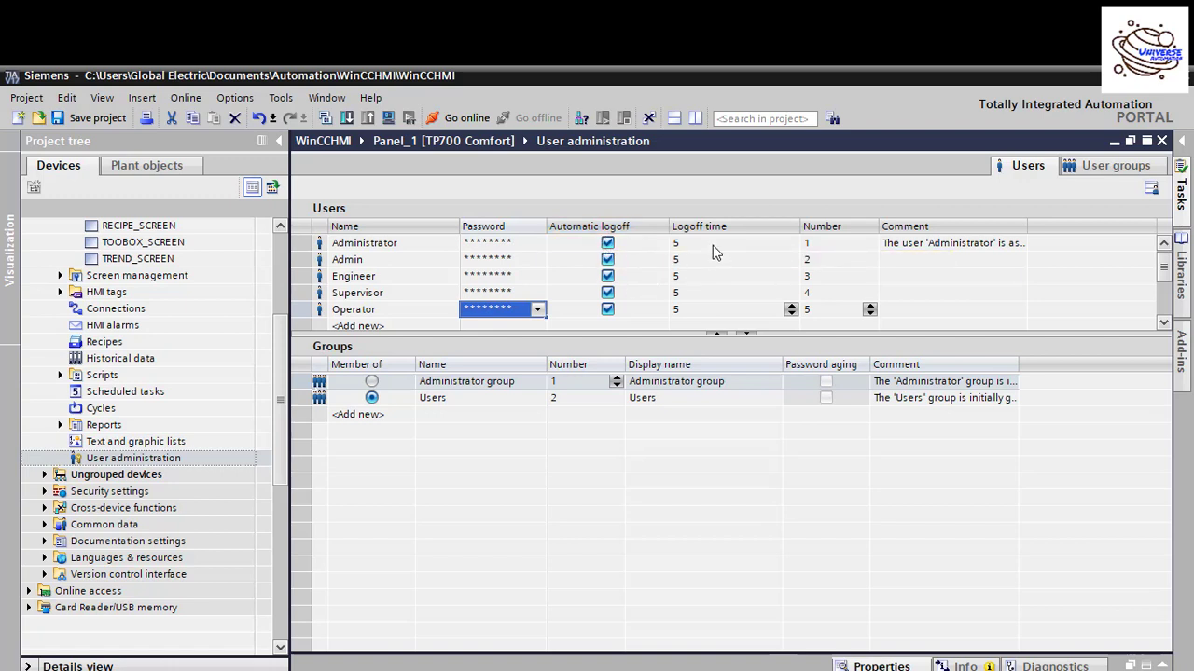
Step: Untick Automatic logoff for Admin, Engineer, Supervisor and Operator, leaving Administrator's enabled
{"action": "left_click", "coordinate": [790, 244]}
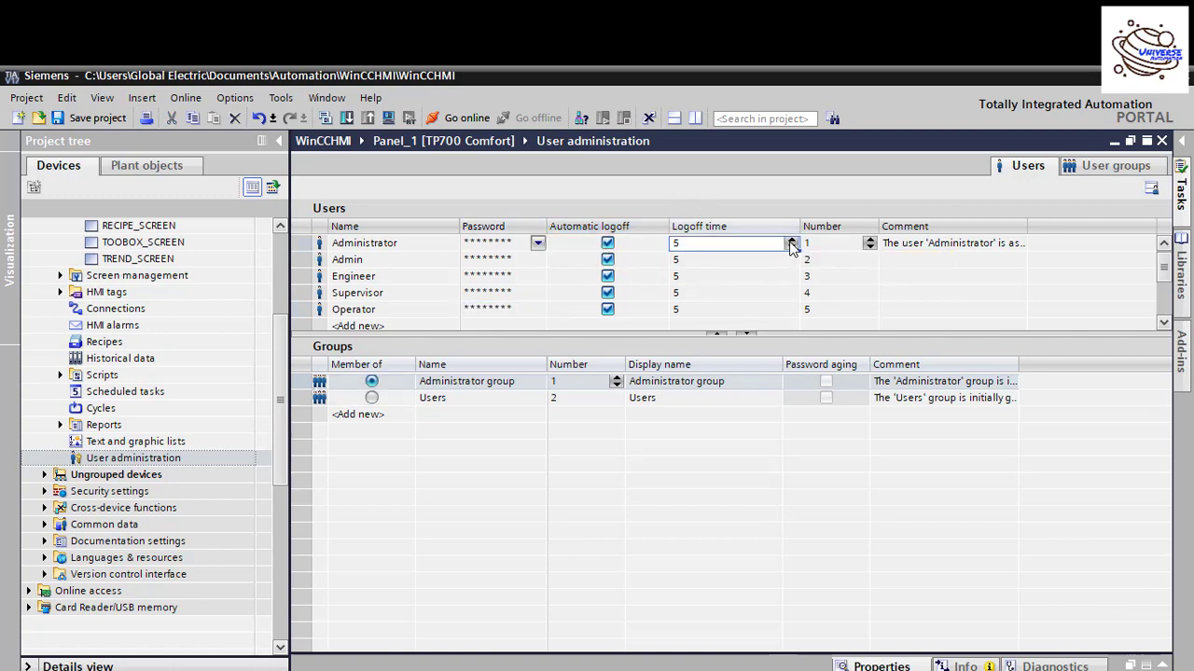
{"action": "left_click", "coordinate": [782, 262]}
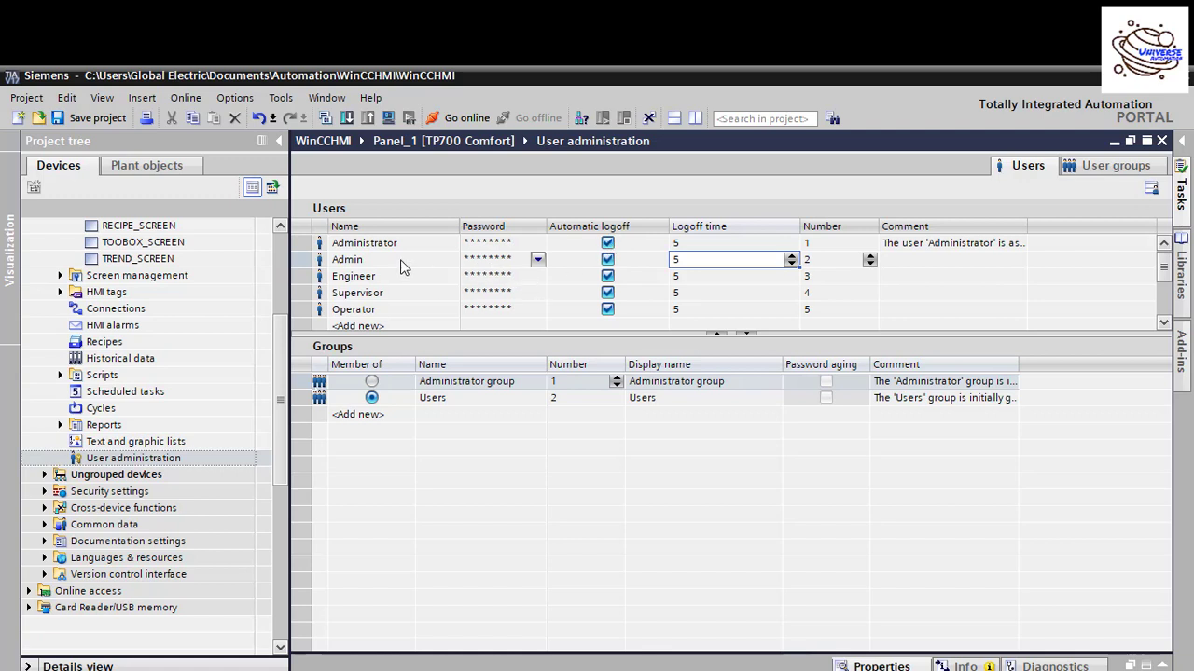
{"action": "left_click", "coordinate": [608, 245]}
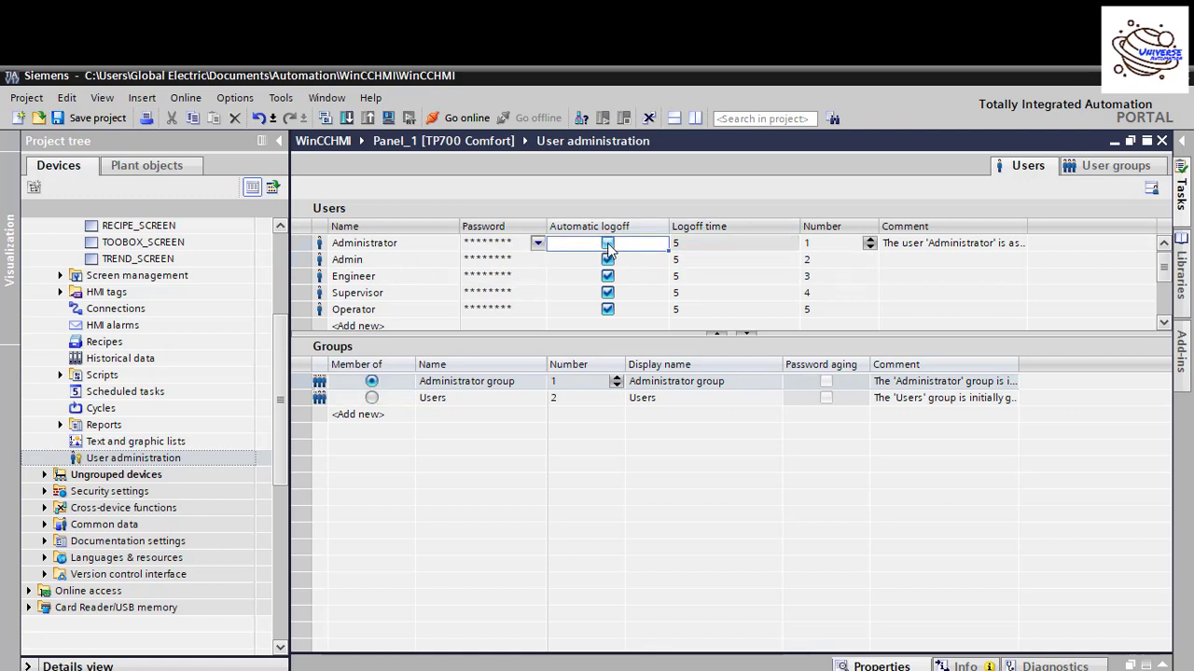
{"action": "left_click", "coordinate": [607, 259]}
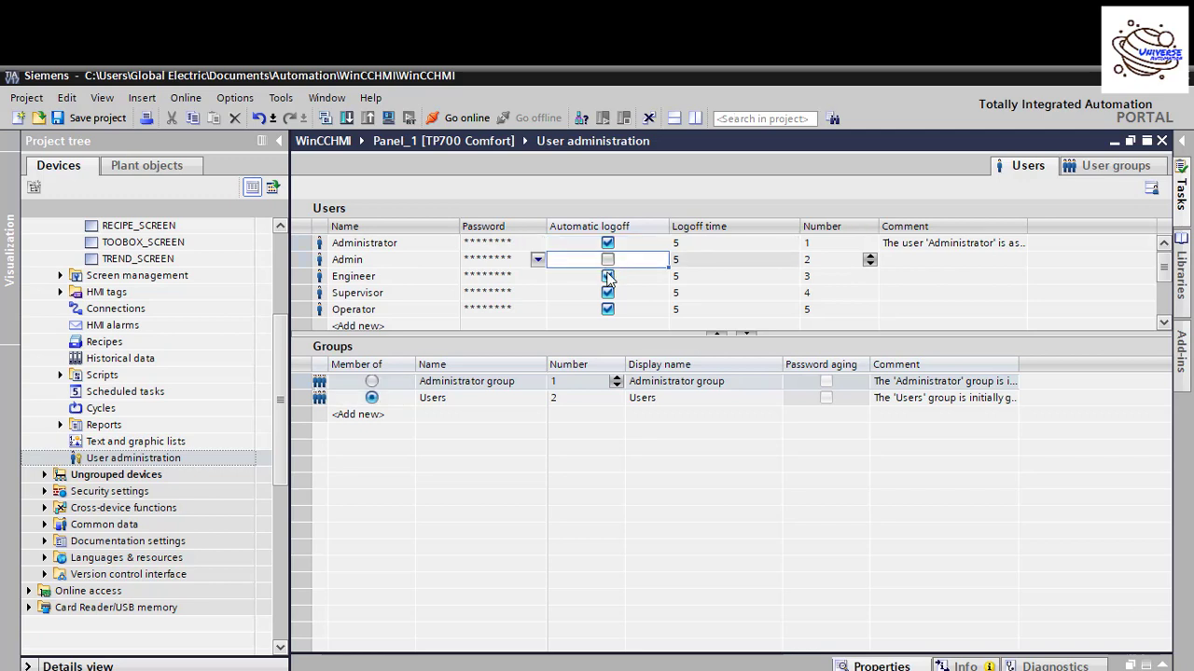
{"action": "left_click", "coordinate": [607, 276]}
{"action": "left_click", "coordinate": [607, 293]}
{"action": "left_click", "coordinate": [607, 310]}
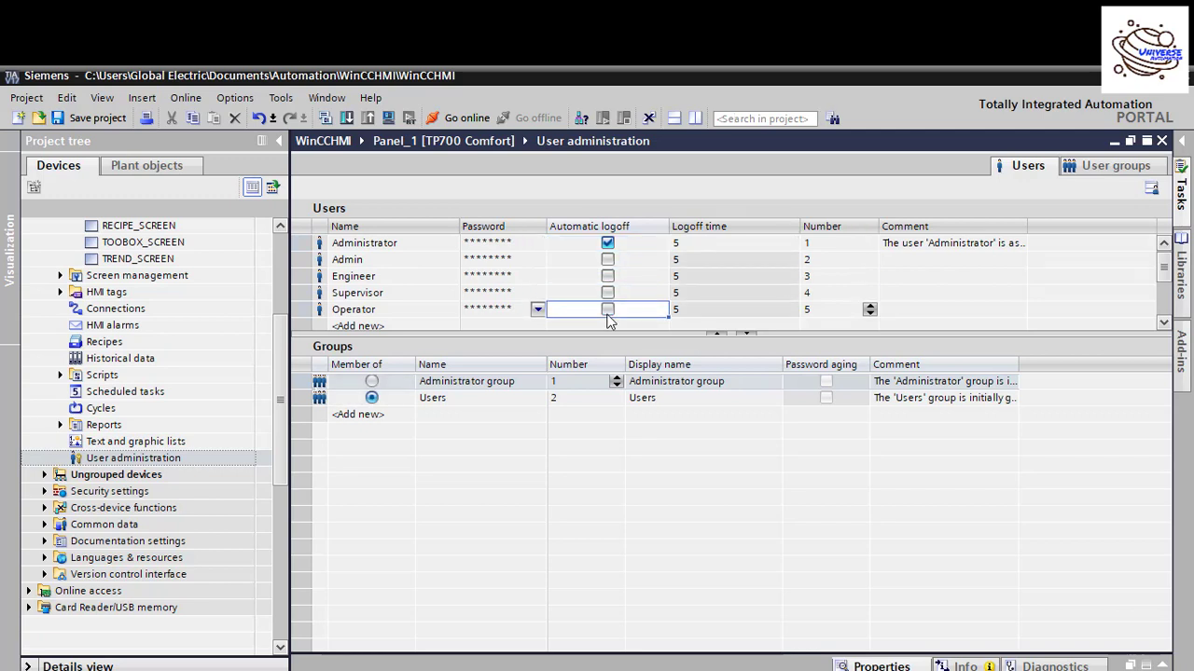
{"action": "left_click", "coordinate": [357, 266]}
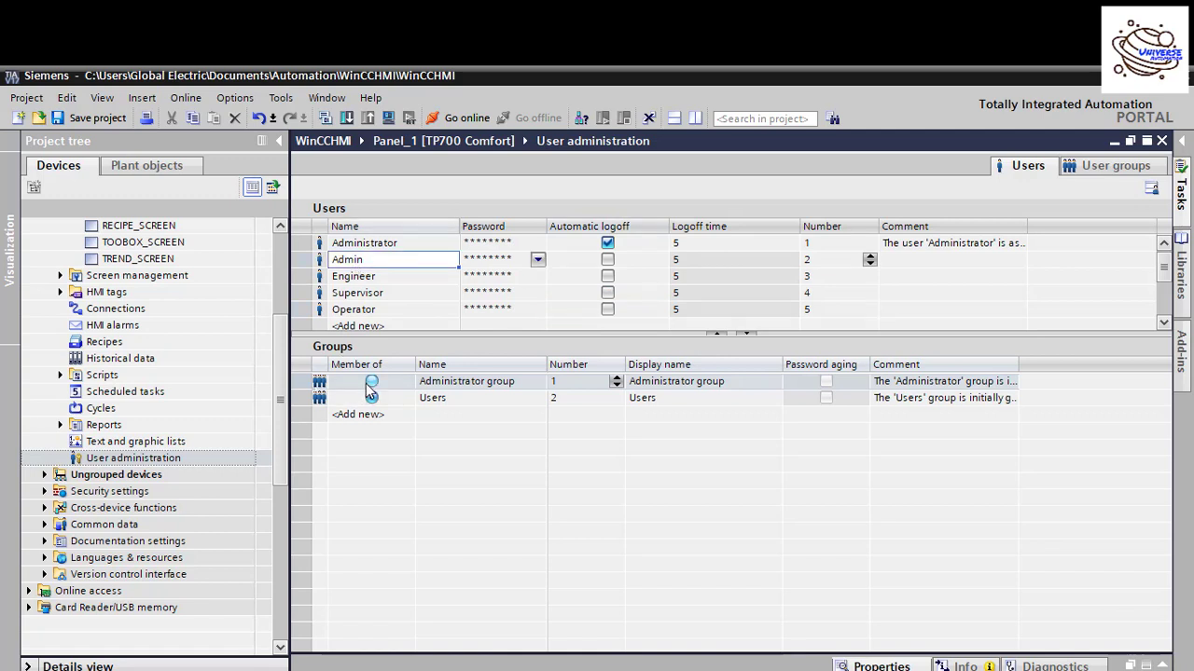
{"action": "left_click", "coordinate": [371, 381]}
{"action": "left_click", "coordinate": [372, 396]}
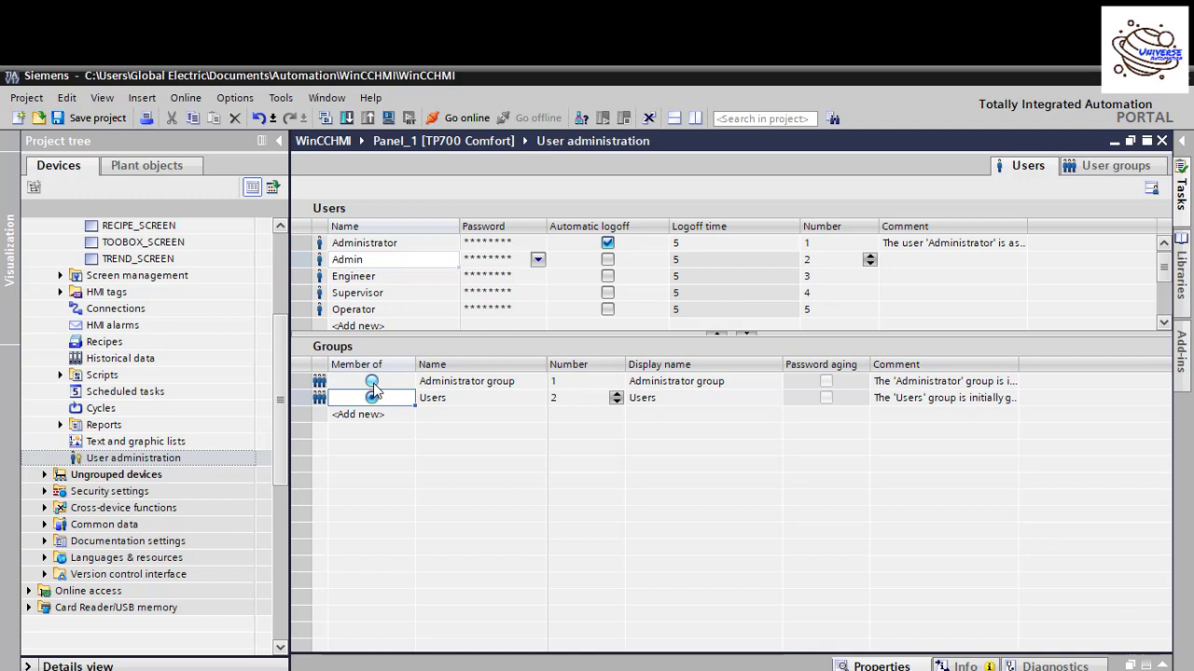
{"action": "left_click", "coordinate": [371, 382]}
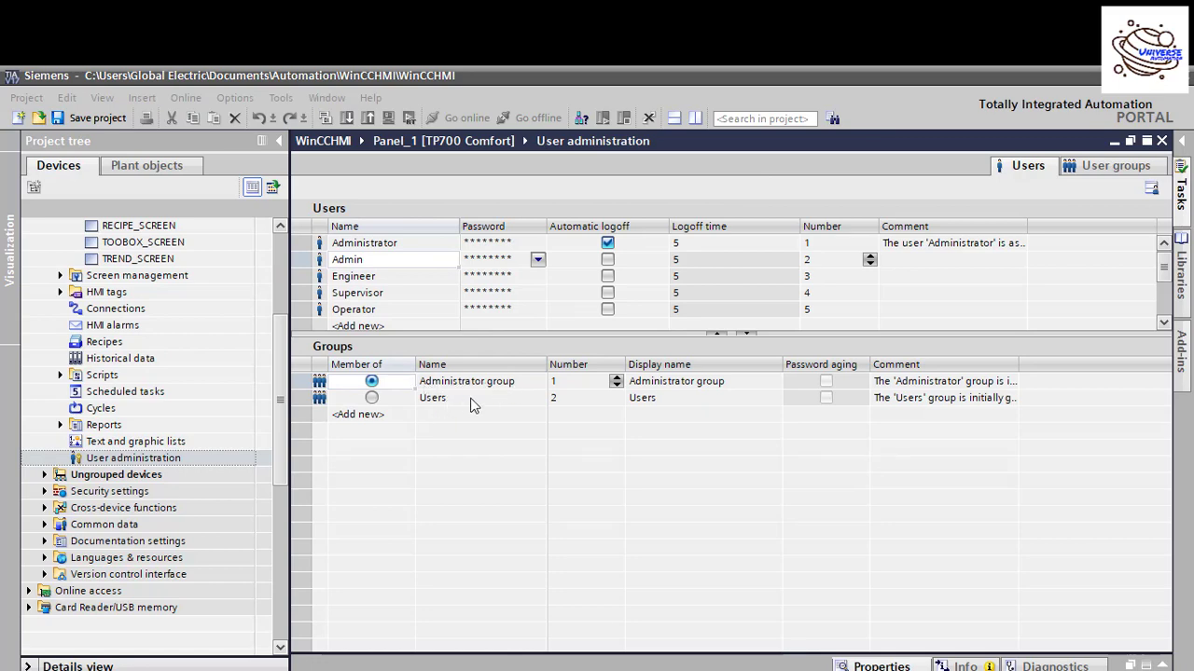
Step: On the User groups tab, grant the Administrator group the Operate authorization
{"action": "left_click", "coordinate": [1095, 165]}
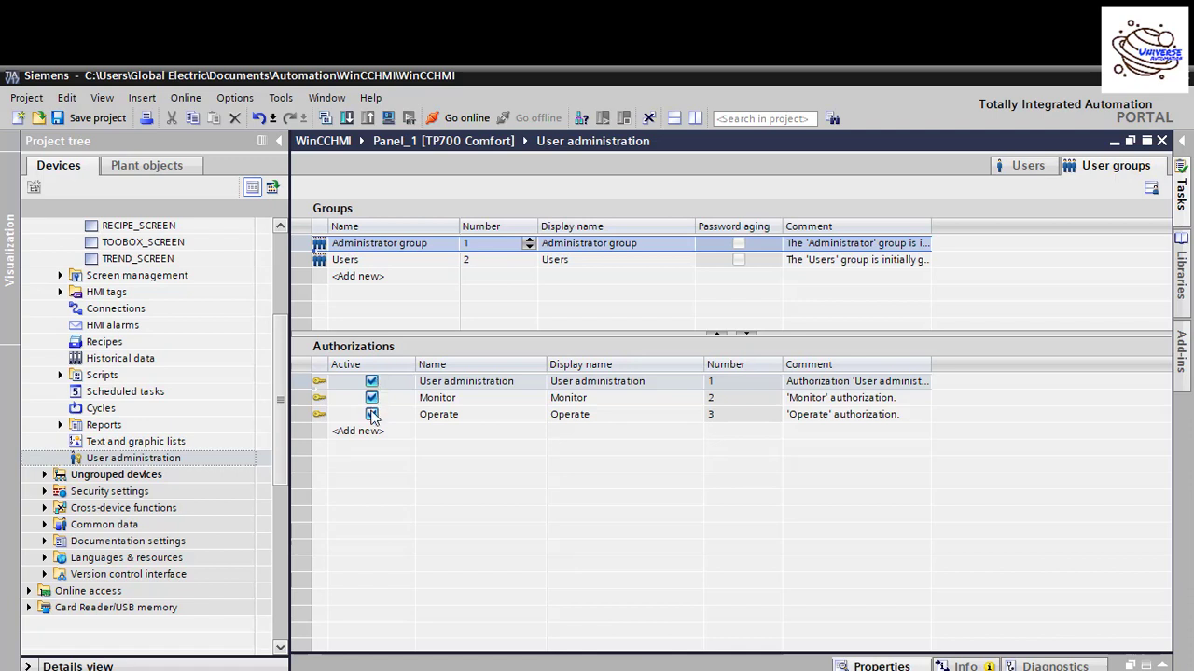
{"action": "left_click", "coordinate": [371, 414]}
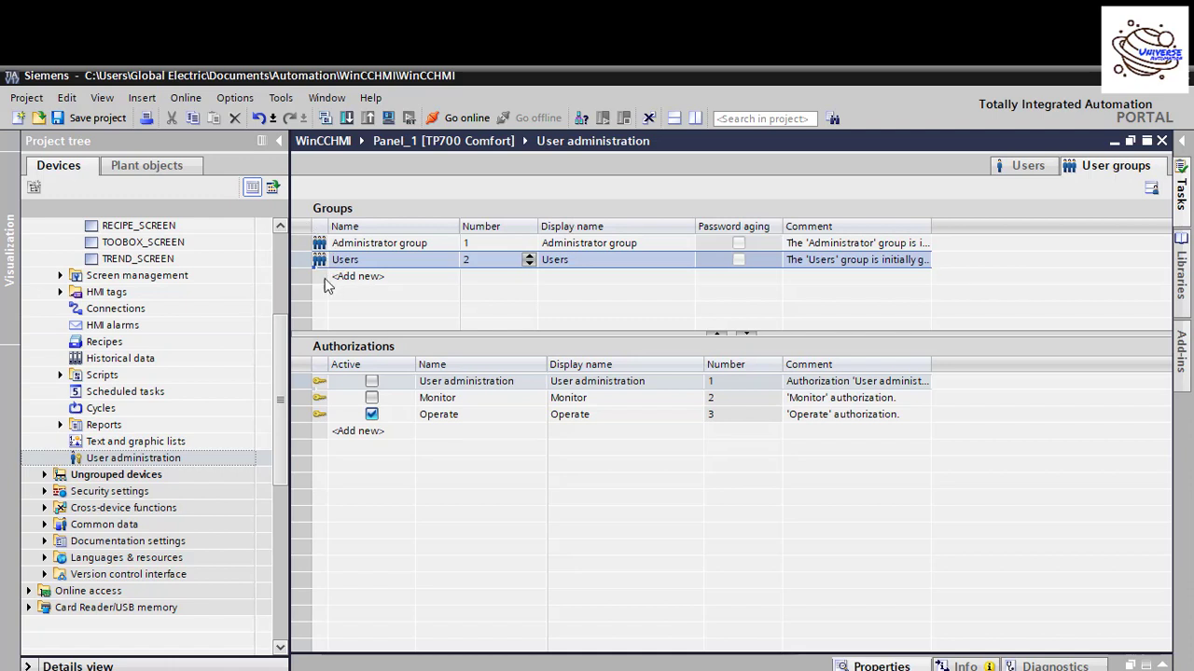
Step: Create a new group Group_1 and make the Engineer user a member of it
{"action": "left_click", "coordinate": [1029, 165]}
{"action": "left_click", "coordinate": [398, 416]}
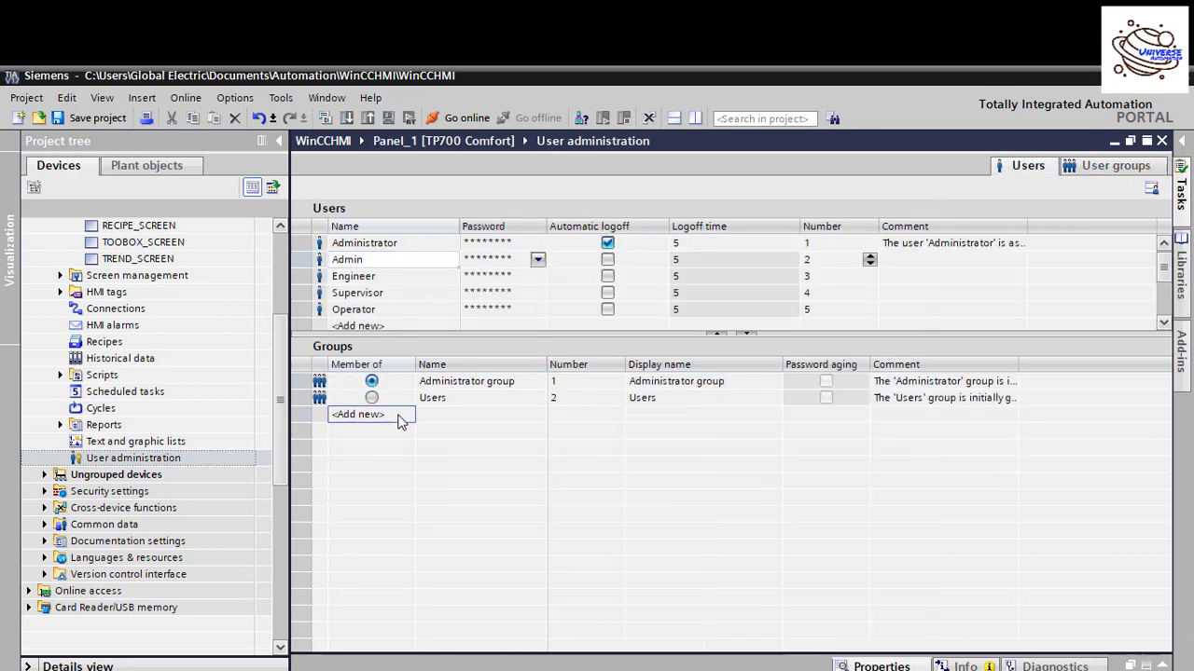
{"action": "left_click", "coordinate": [398, 416]}
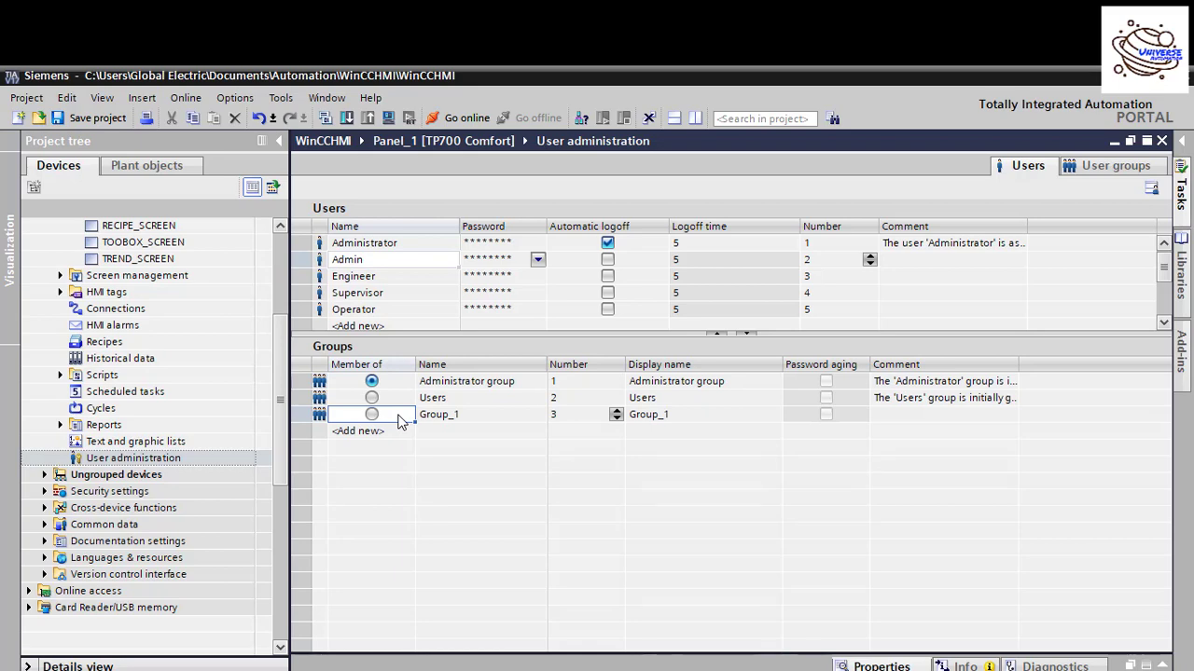
{"action": "left_click", "coordinate": [375, 415]}
{"action": "left_click", "coordinate": [326, 280]}
{"action": "left_click", "coordinate": [371, 414]}
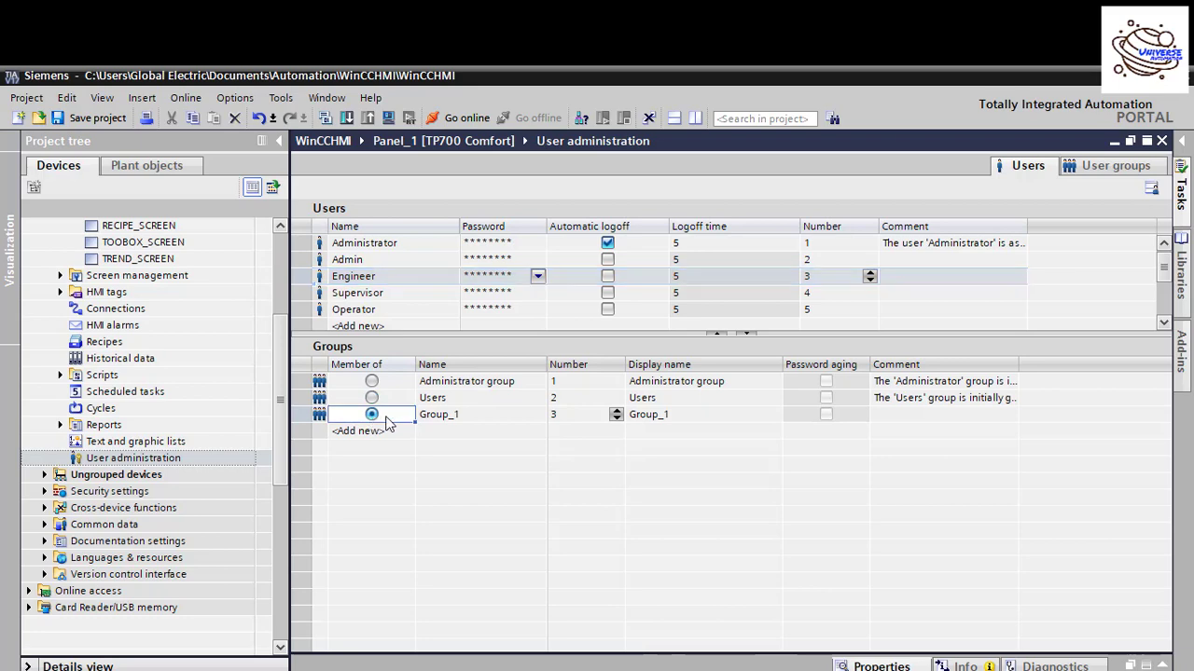
Step: Rename Group_1 to Engineer Group and add groups named Supervisor Group and Operator Group
{"action": "double_click", "coordinate": [473, 419]}
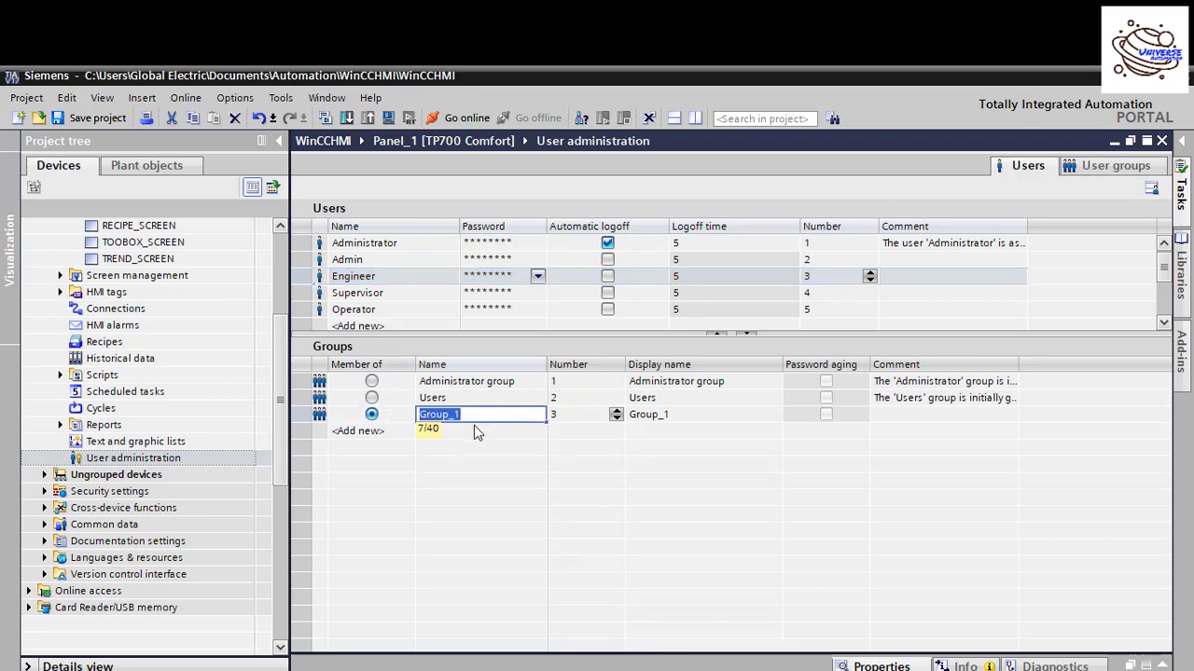
{"action": "type", "text": "Engin"}
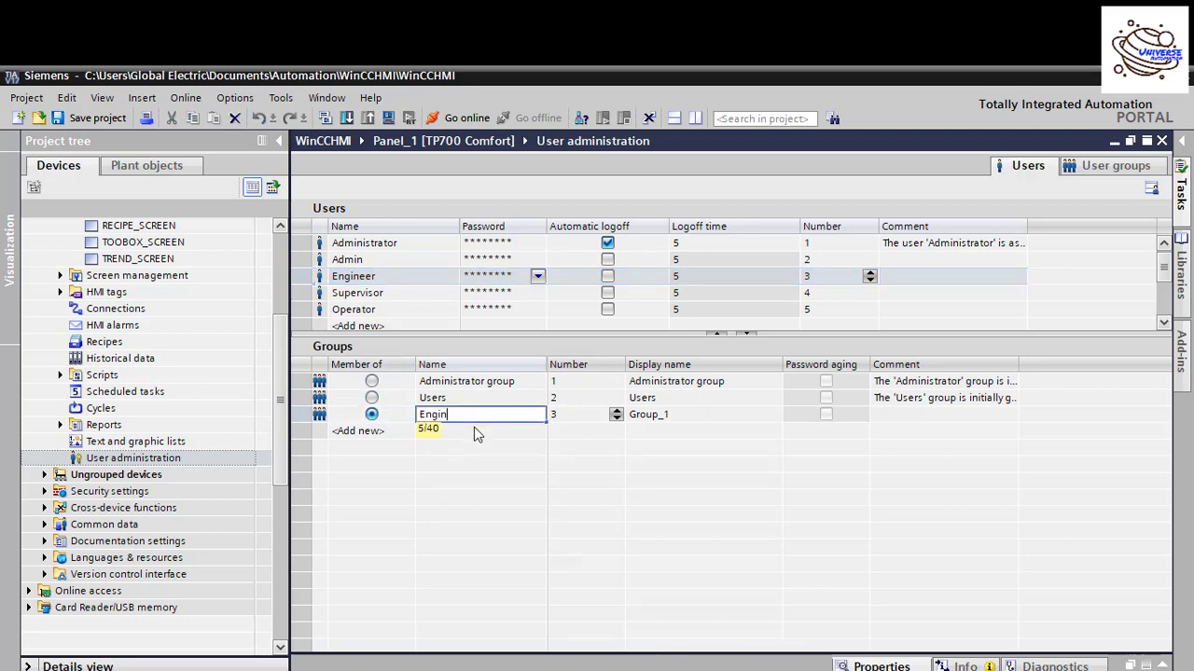
{"action": "type", "text": "eer Group"}
{"action": "left_click", "coordinate": [473, 433]}
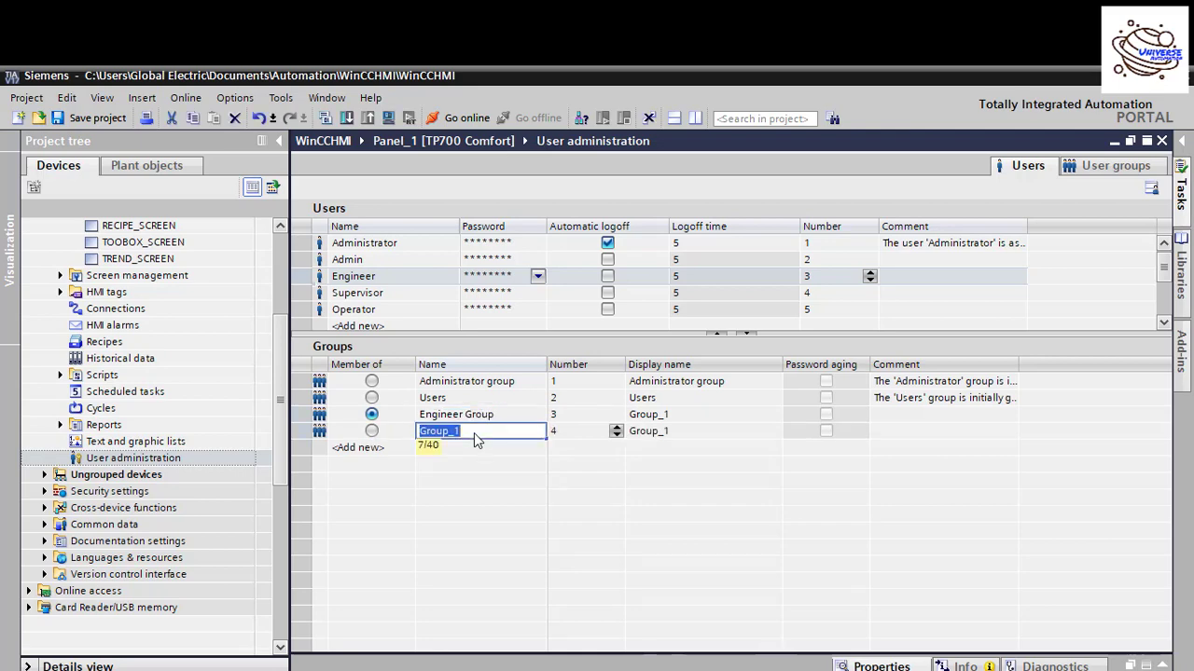
{"action": "type", "text": "Supt"}
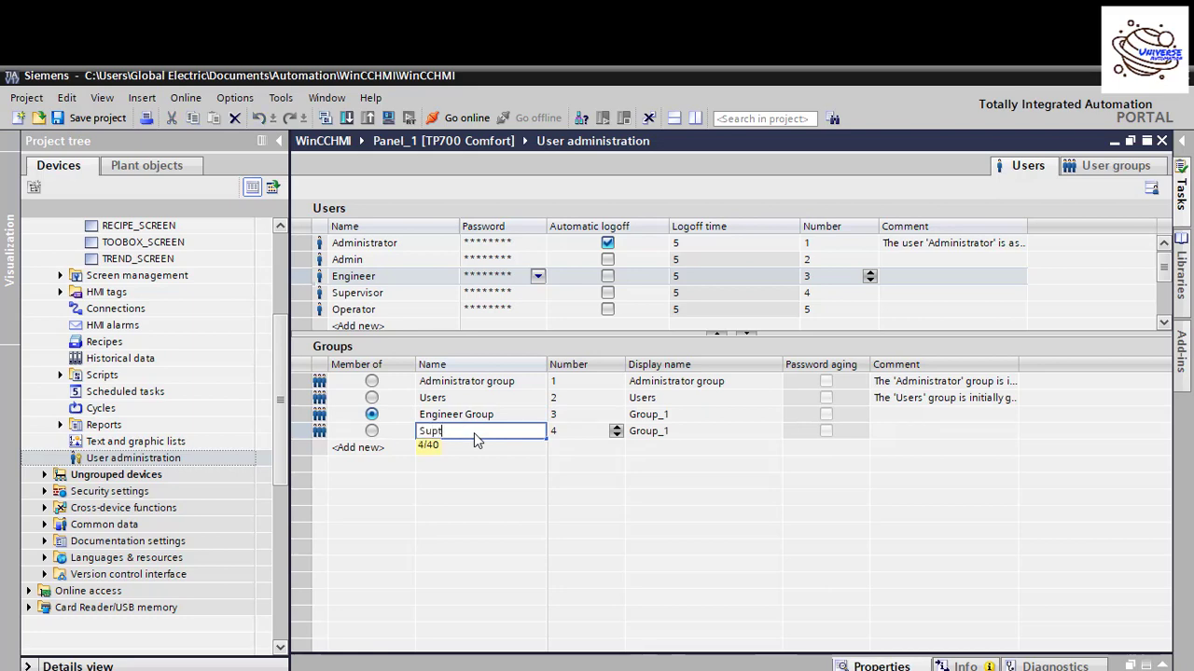
{"action": "key", "text": "BackSpace"}
{"action": "type", "text": "ervisor Gu"}
{"action": "key", "text": "BackSpace"}
{"action": "type", "text": "roup"}
{"action": "type", "text": "p"}
{"action": "key", "text": "Return"}
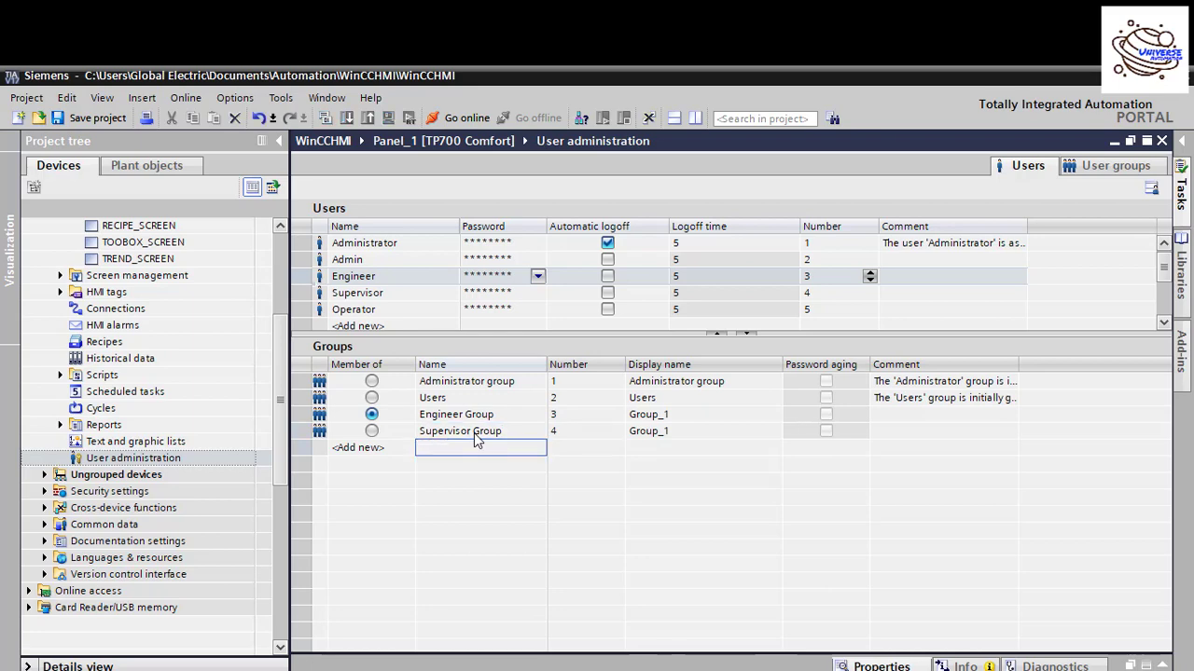
{"action": "key", "text": "Return"}
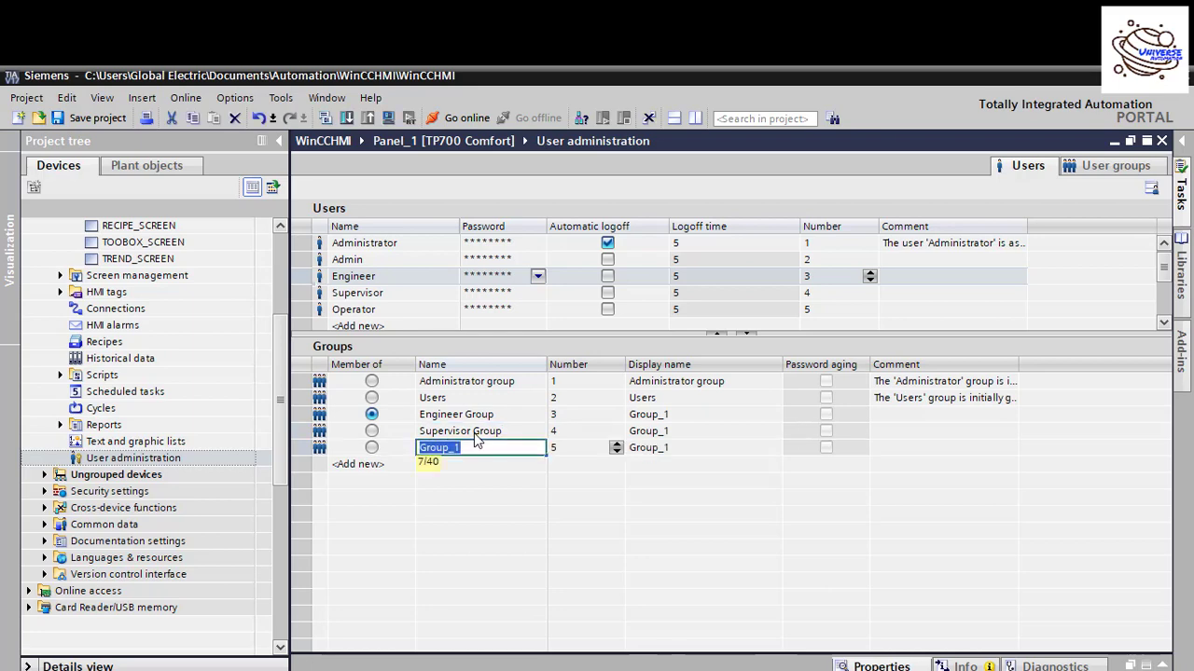
{"action": "type", "text": "Oper"}
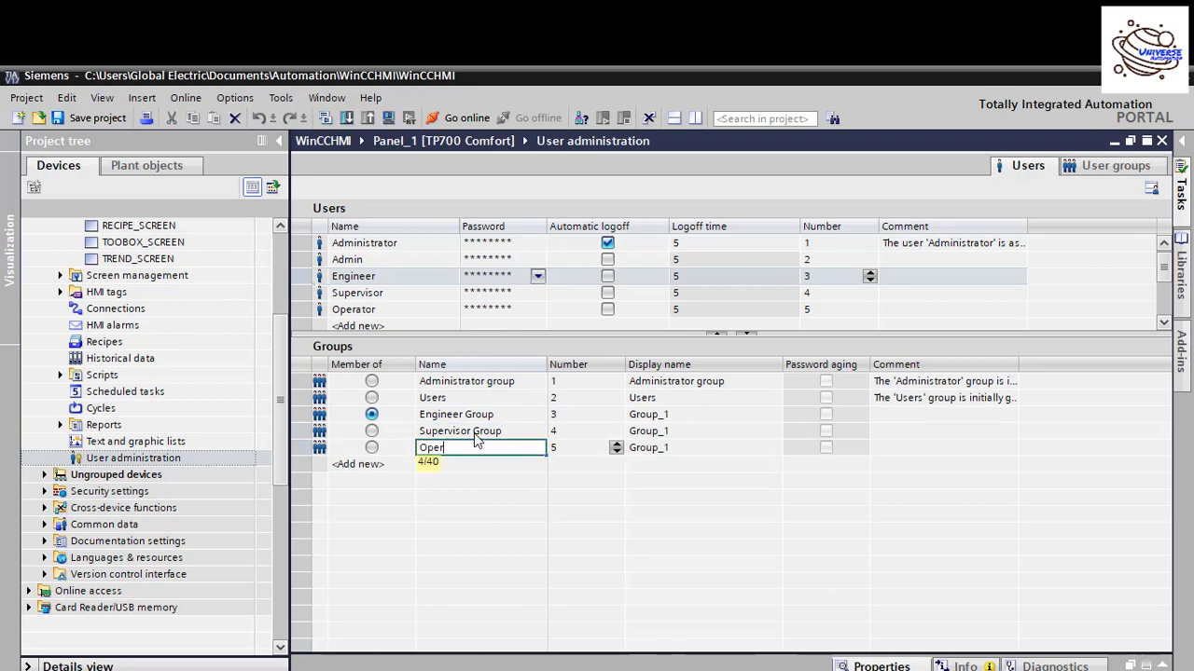
{"action": "type", "text": "ator Groupup"}
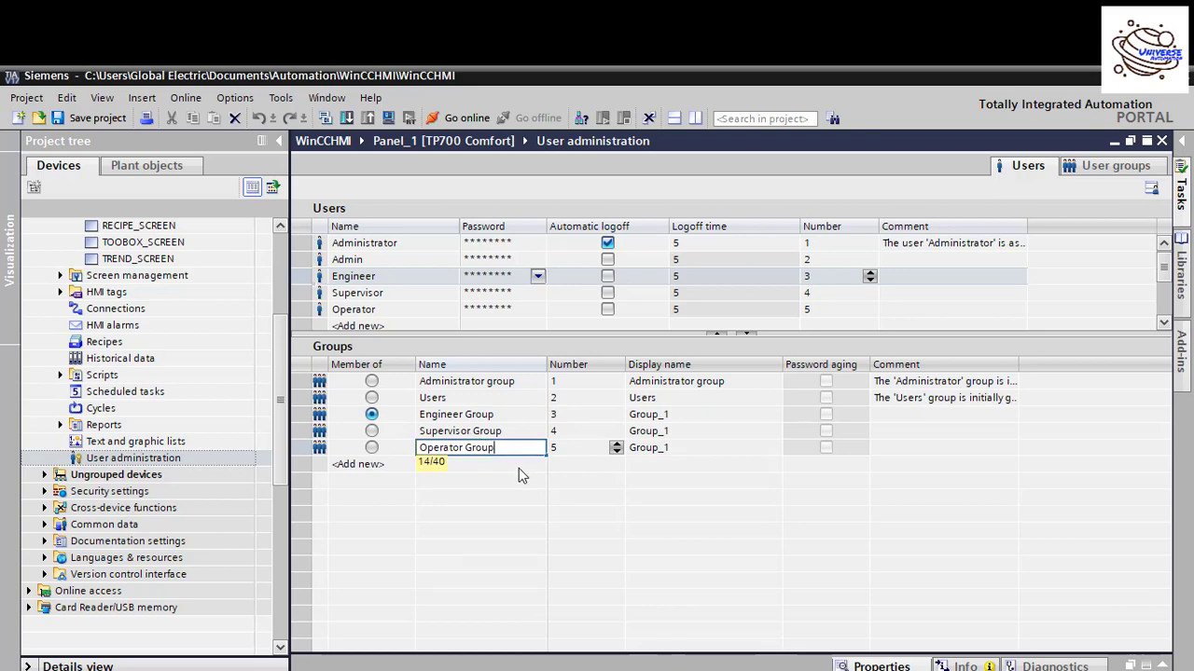
{"action": "key", "text": "Return"}
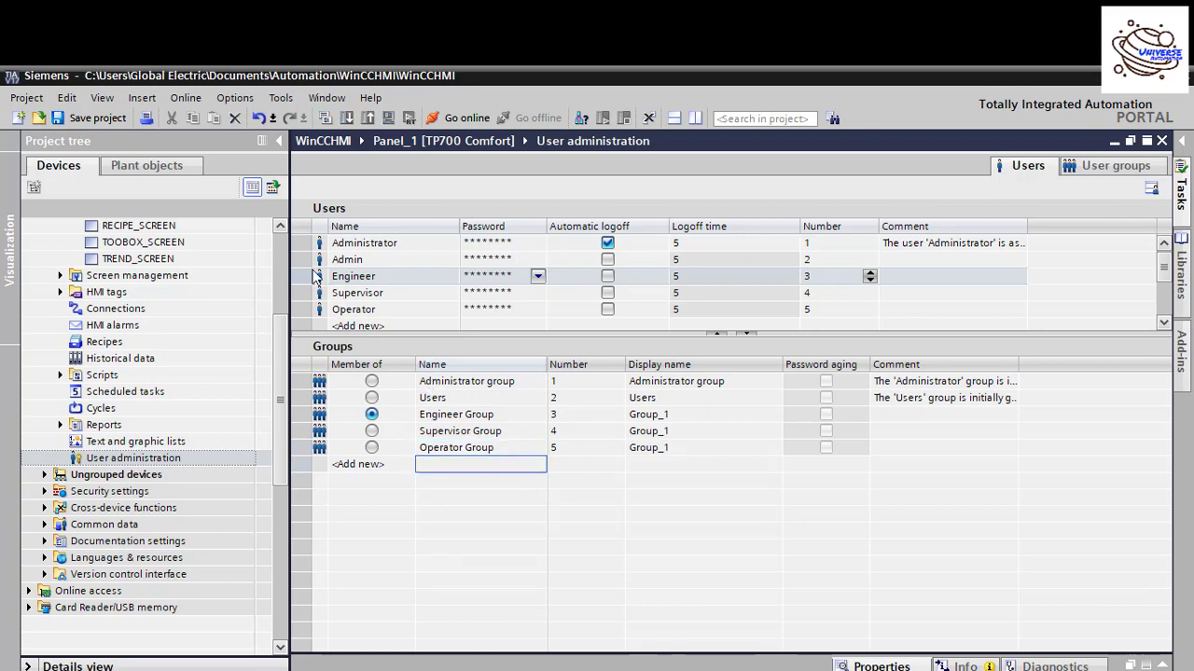
Step: Put Supervisor in Supervisor Group, Operator in Operator Group, and Admin back in Administrator group
{"action": "left_click", "coordinate": [313, 276]}
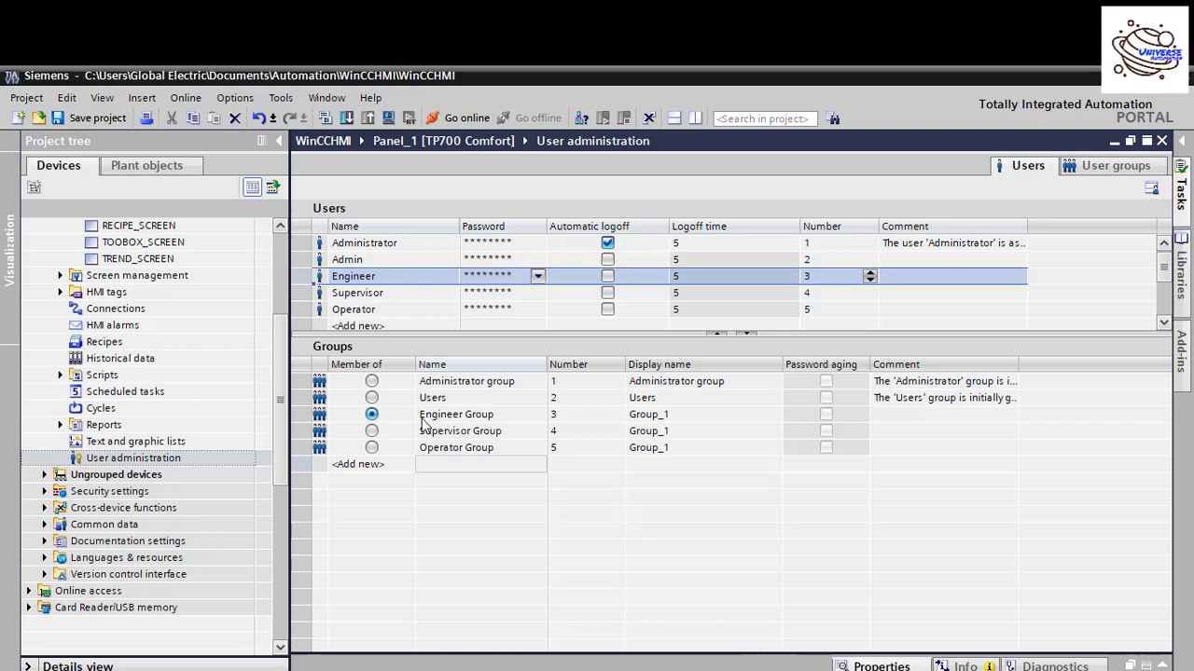
{"action": "left_click", "coordinate": [315, 293]}
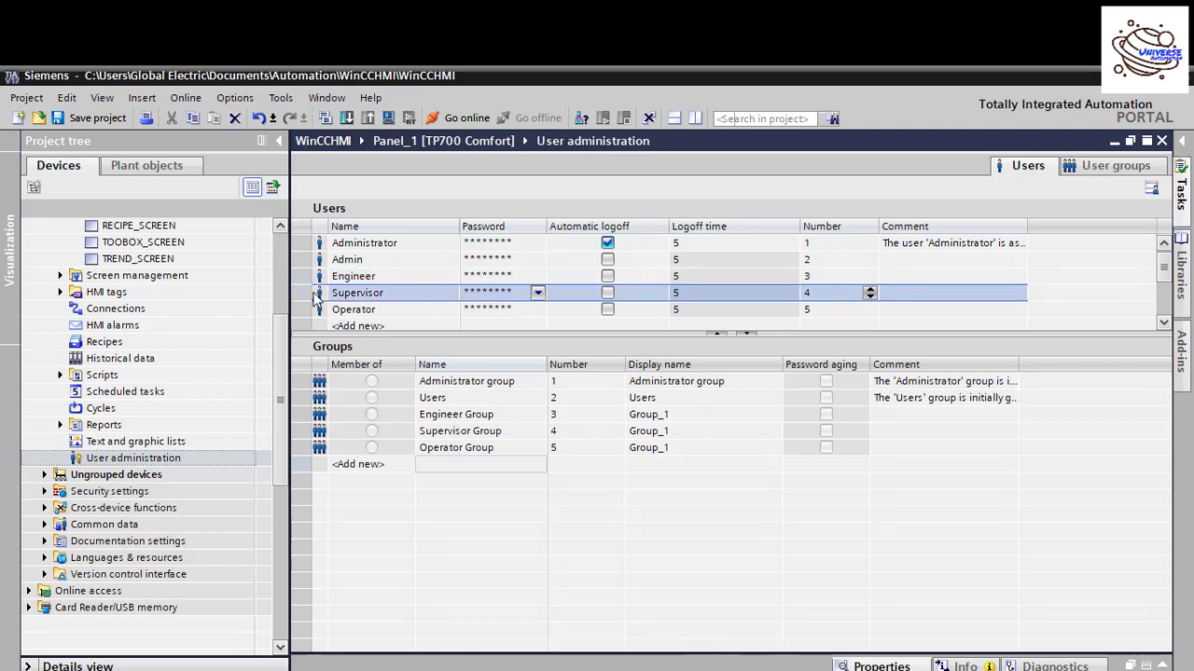
{"action": "left_click", "coordinate": [371, 431]}
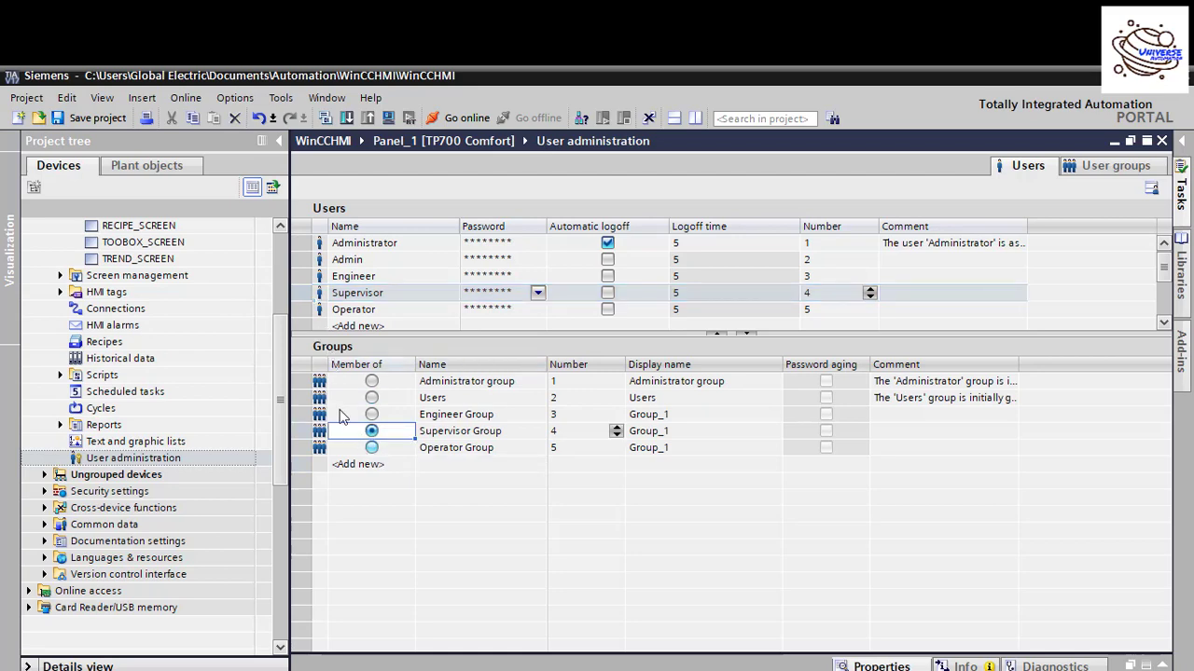
{"action": "left_click", "coordinate": [298, 296]}
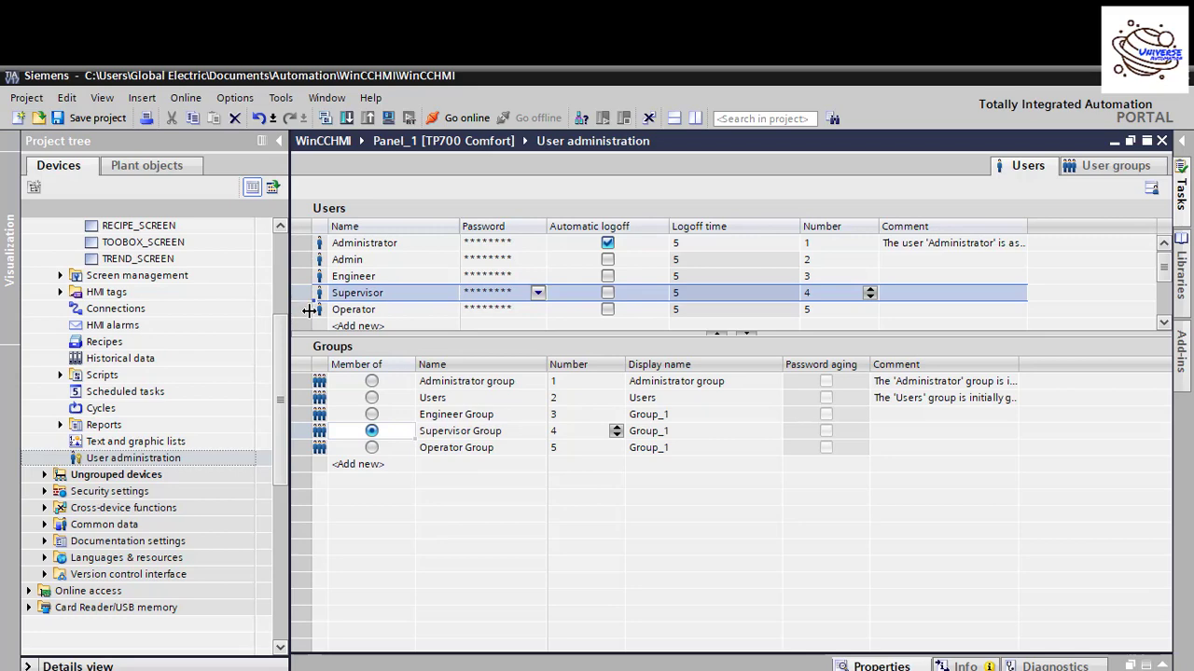
{"action": "left_click", "coordinate": [318, 311]}
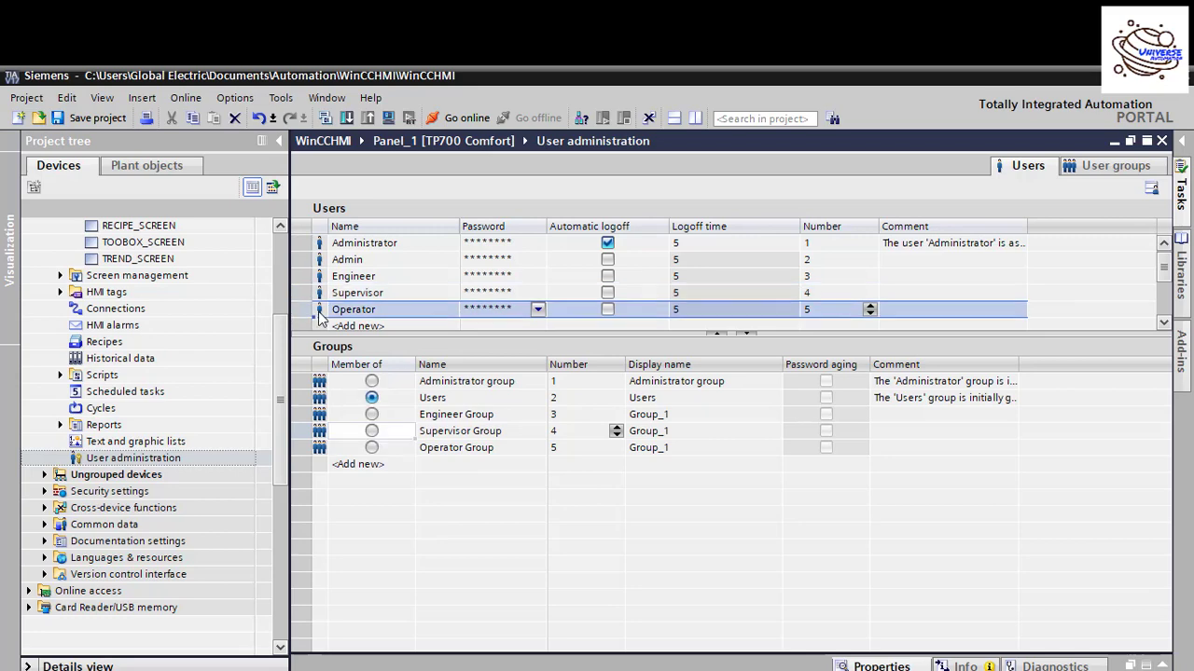
{"action": "left_click", "coordinate": [373, 448]}
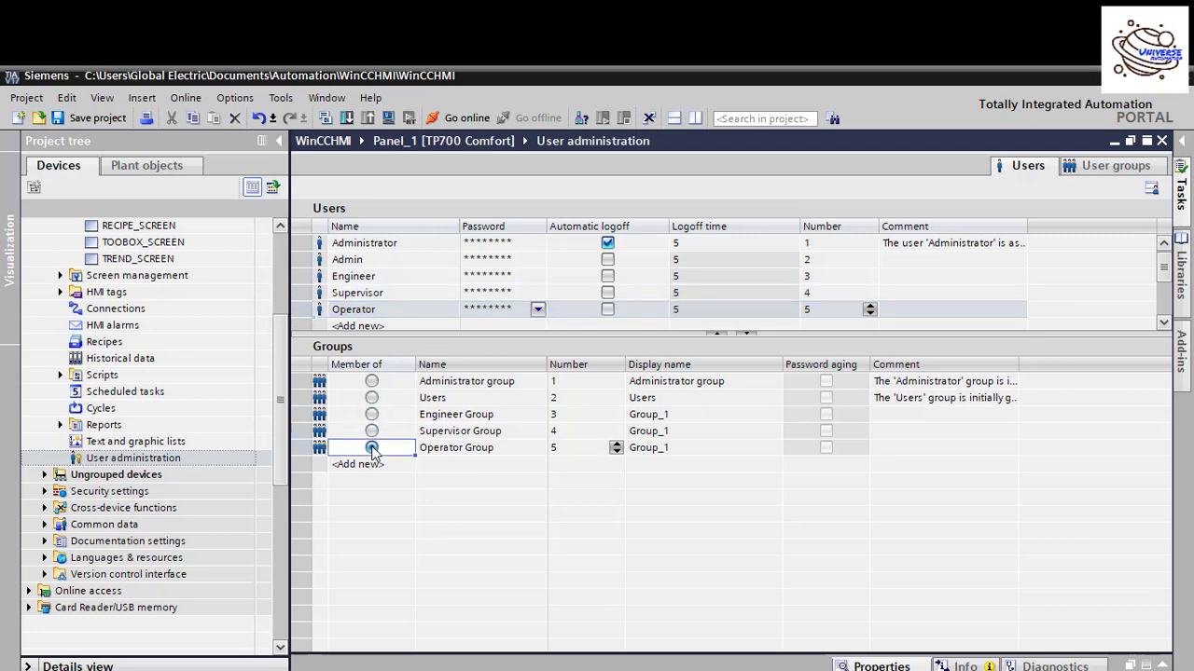
{"action": "left_click", "coordinate": [321, 261]}
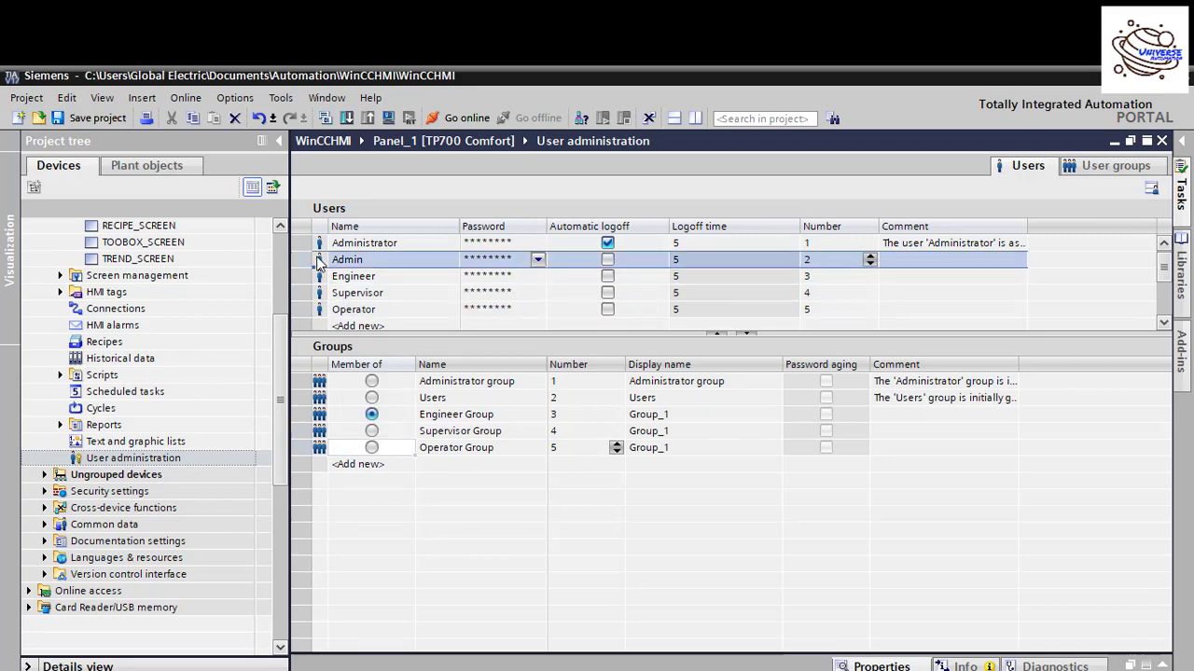
{"action": "left_click", "coordinate": [372, 383]}
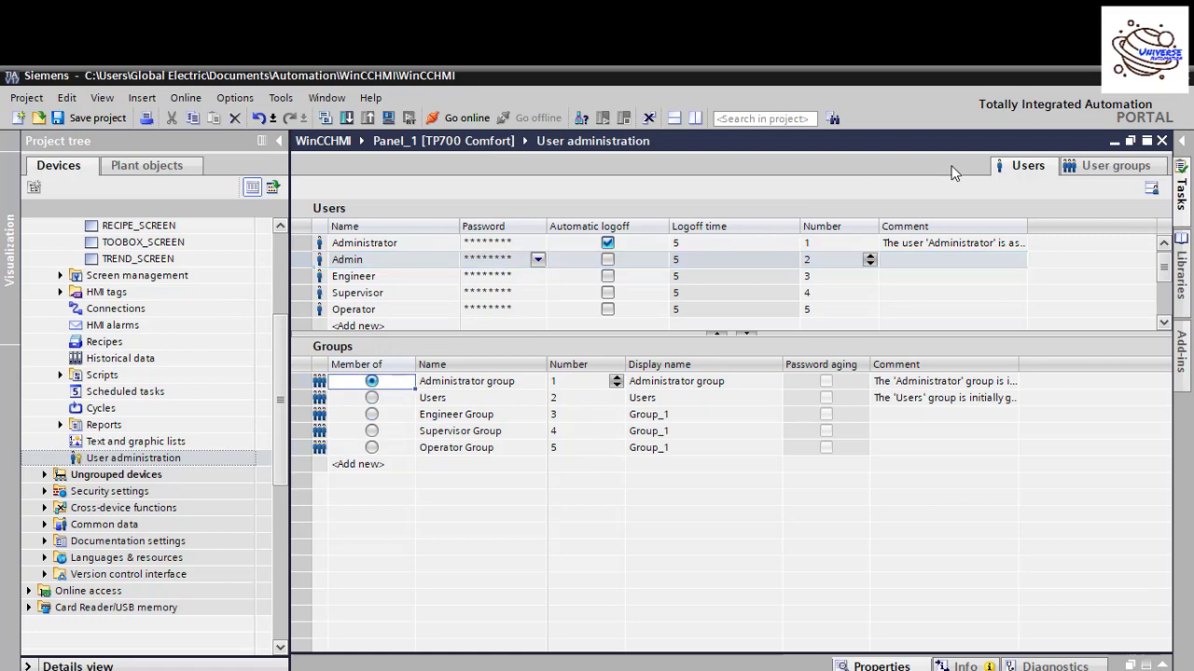
{"action": "left_click", "coordinate": [1101, 168]}
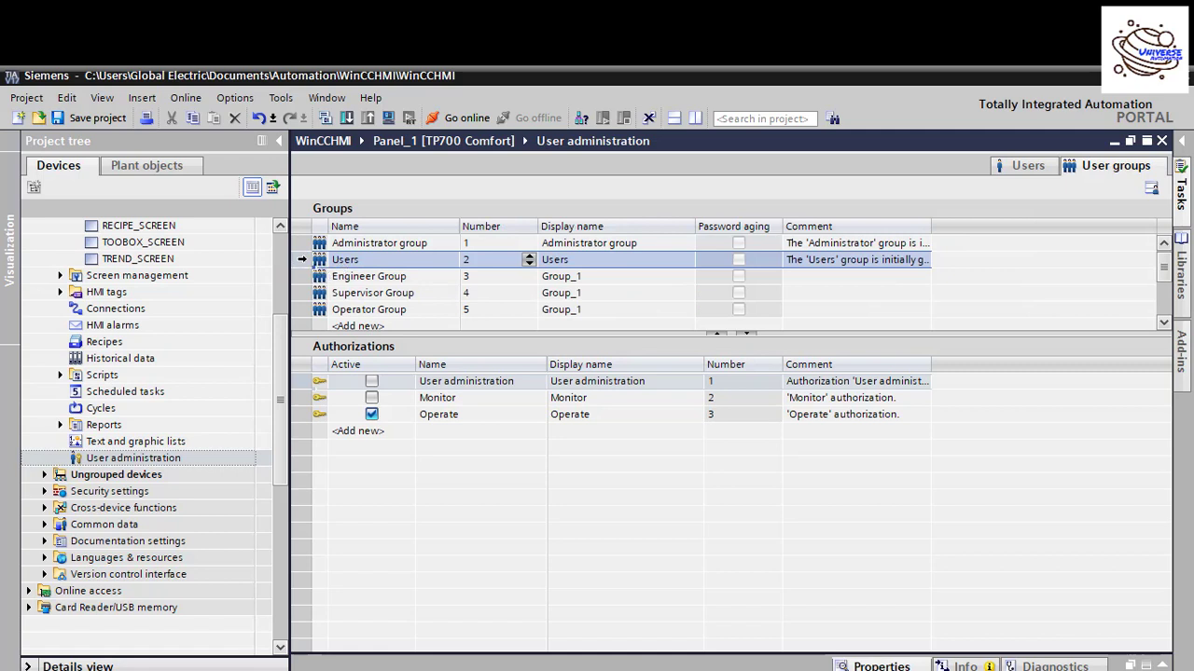
Step: Give Engineer Group and Supervisor Group the Monitor right, leaving Operator Group with only Operate
{"action": "left_click", "coordinate": [299, 280]}
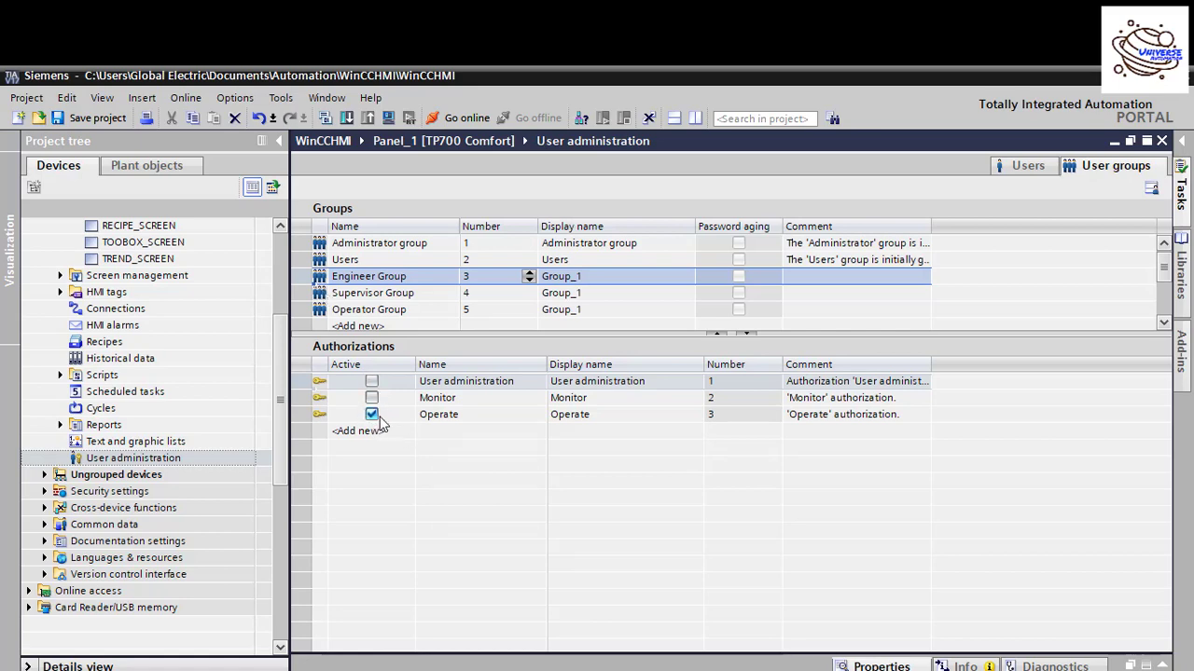
{"action": "left_click", "coordinate": [372, 398]}
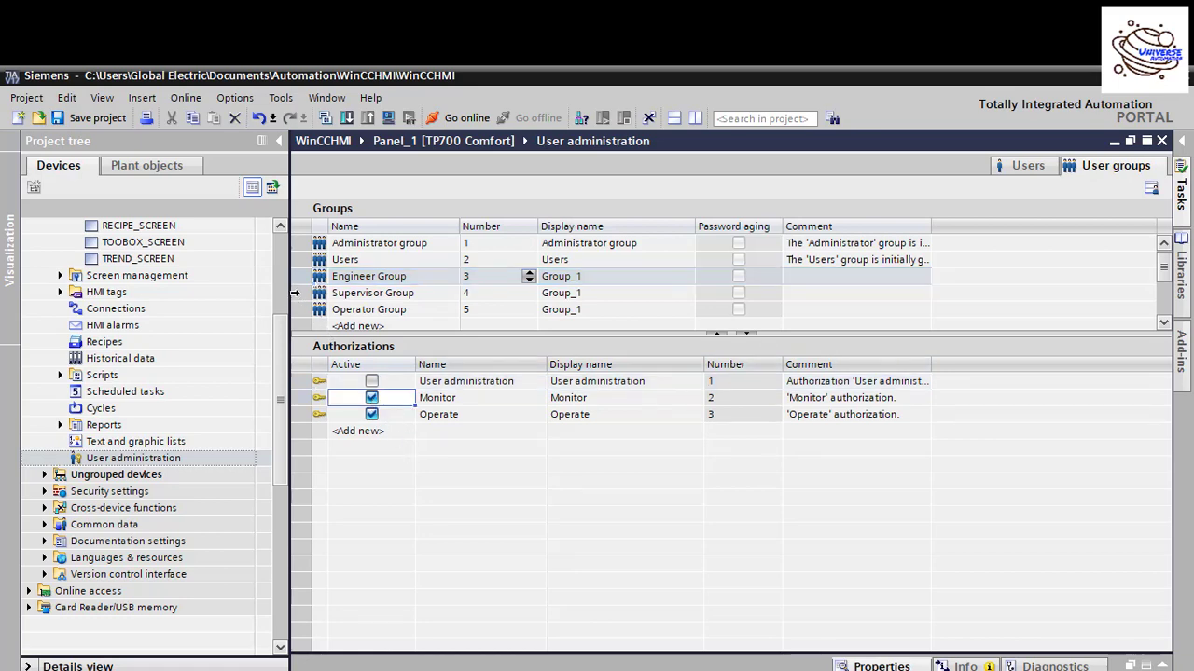
{"action": "left_click", "coordinate": [294, 292]}
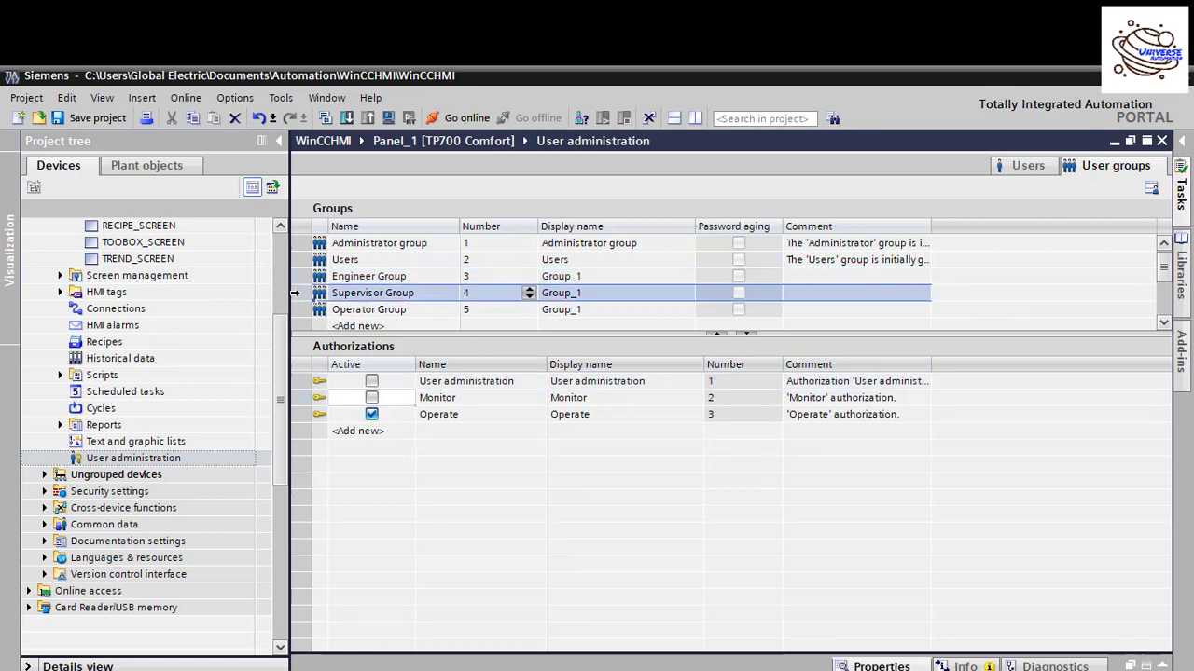
{"action": "left_click", "coordinate": [372, 398]}
{"action": "left_click", "coordinate": [306, 306]}
{"action": "left_click", "coordinate": [305, 309]}
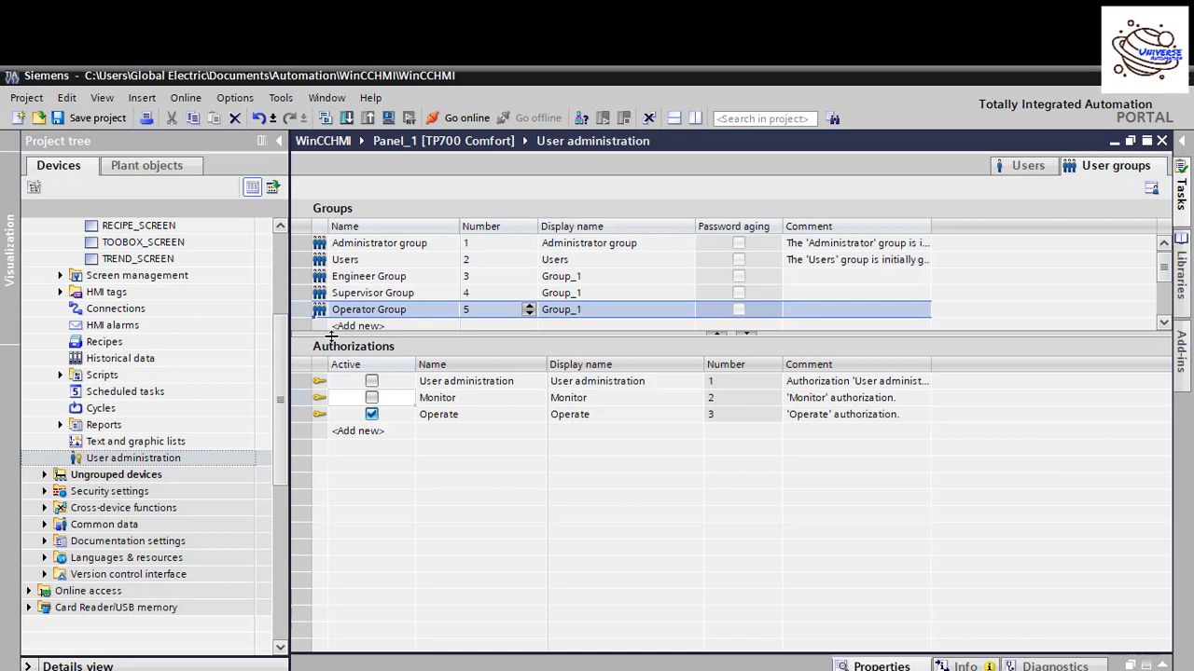
{"action": "left_click", "coordinate": [302, 292]}
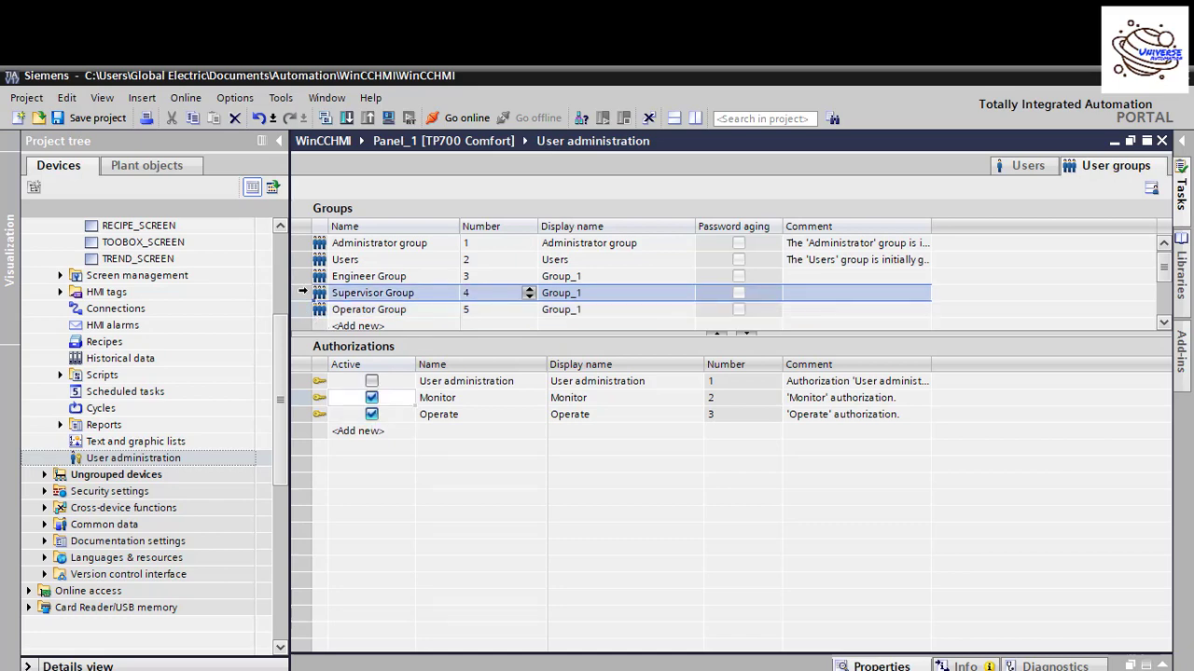
{"action": "left_click", "coordinate": [371, 414]}
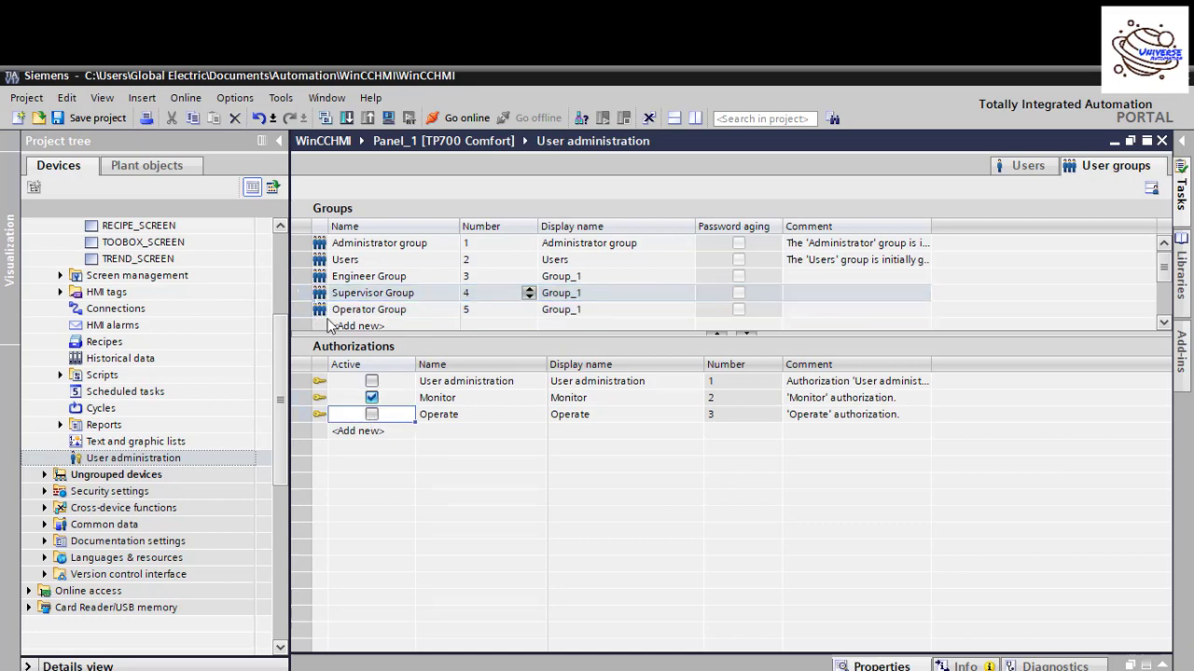
{"action": "left_click", "coordinate": [304, 276]}
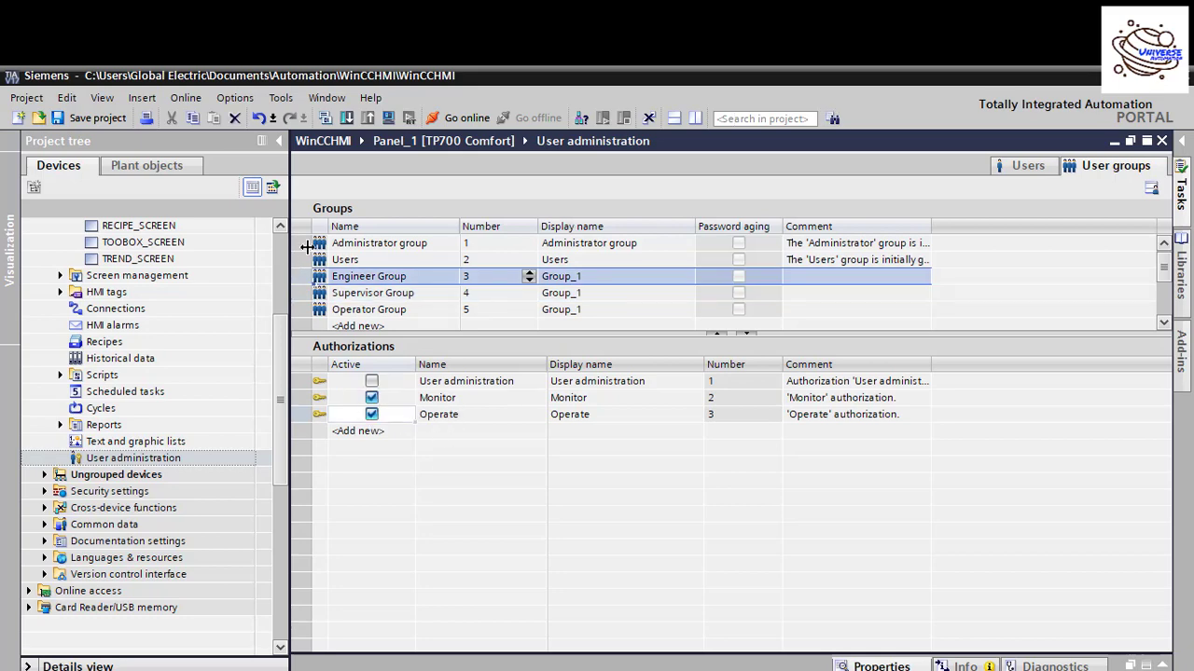
{"action": "left_click", "coordinate": [301, 243]}
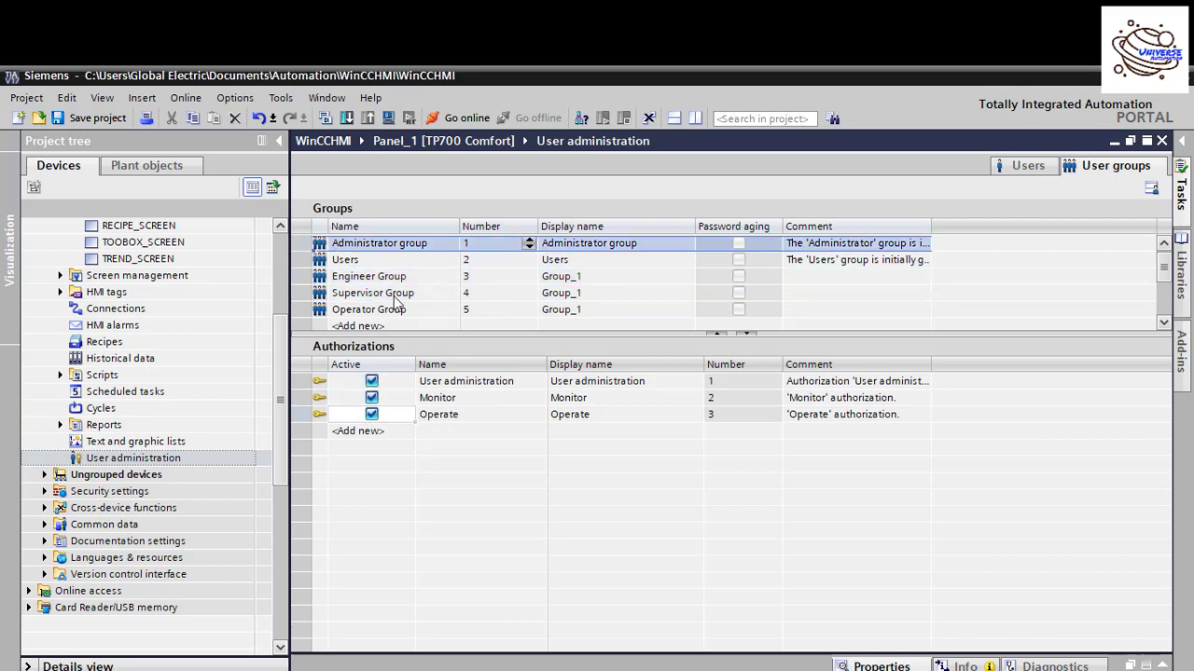
Step: Return to the users list, then close the User administration editor to reveal HOME_SCREEN
{"action": "left_click", "coordinate": [1016, 168]}
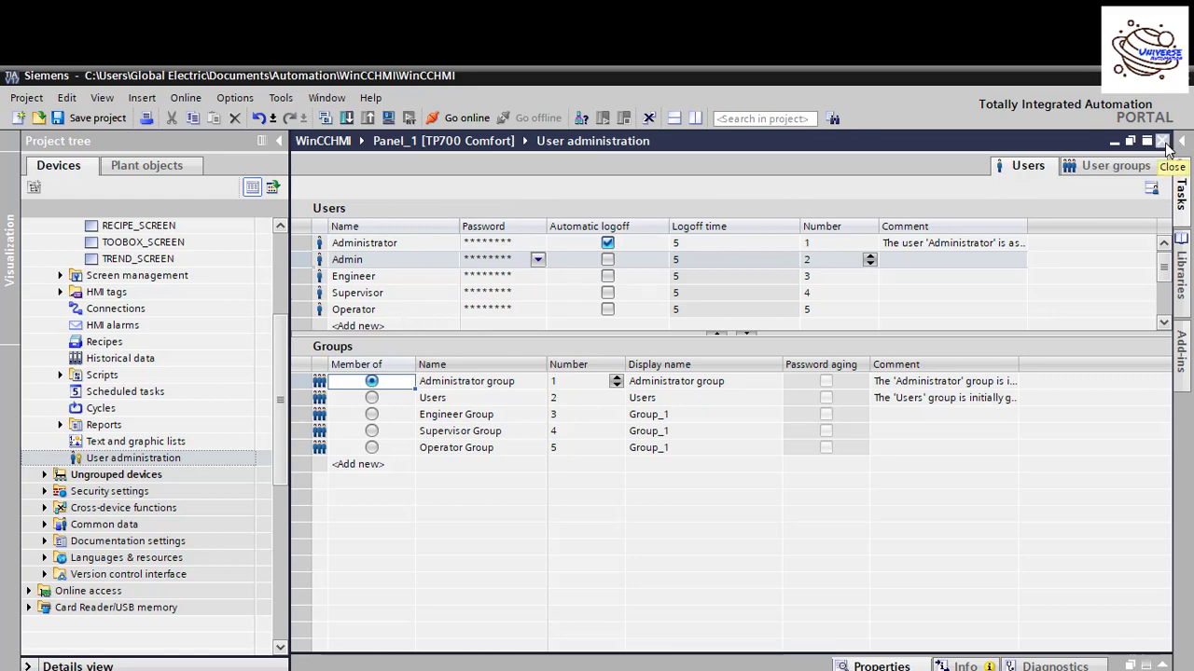
{"action": "left_click_drag", "start_coordinate": [283, 395], "coordinate": [280, 331]}
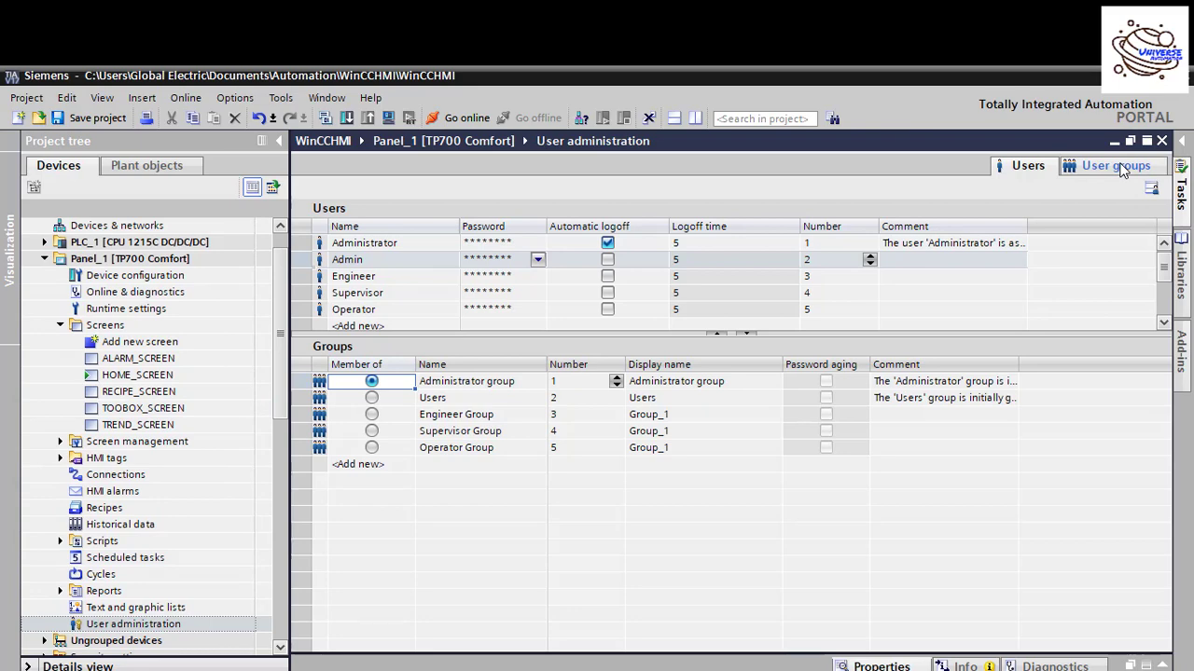
{"action": "left_click", "coordinate": [1162, 141]}
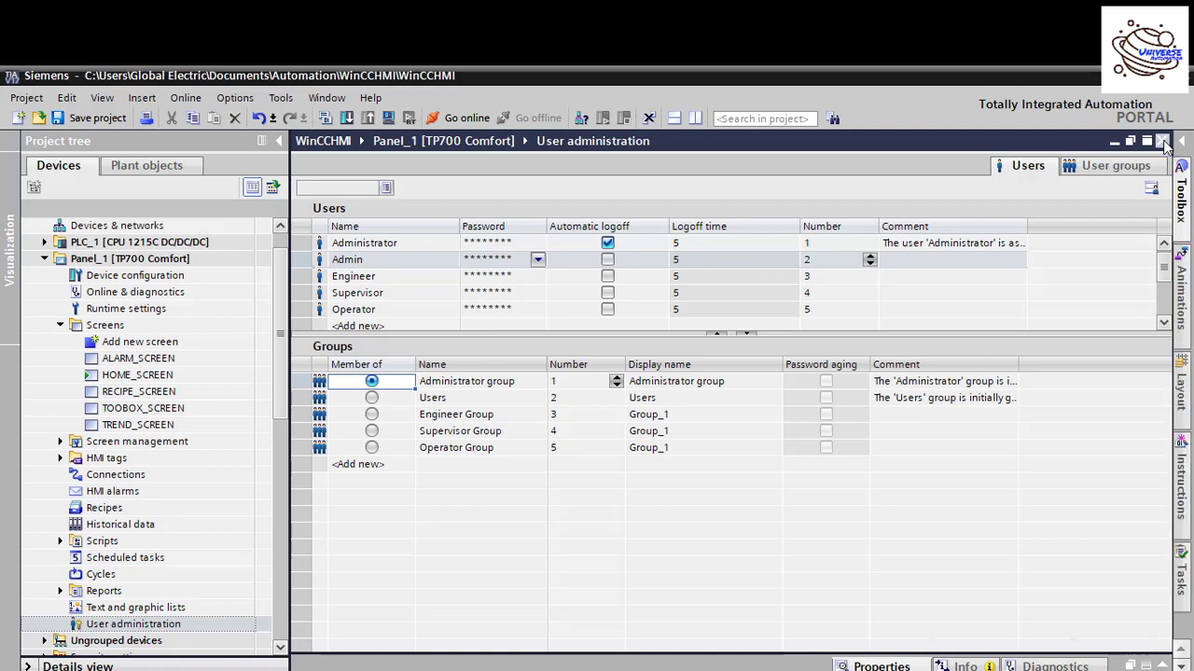
{"action": "scroll", "coordinate": [574, 428], "scroll_direction": "down", "scroll_amount": 3}
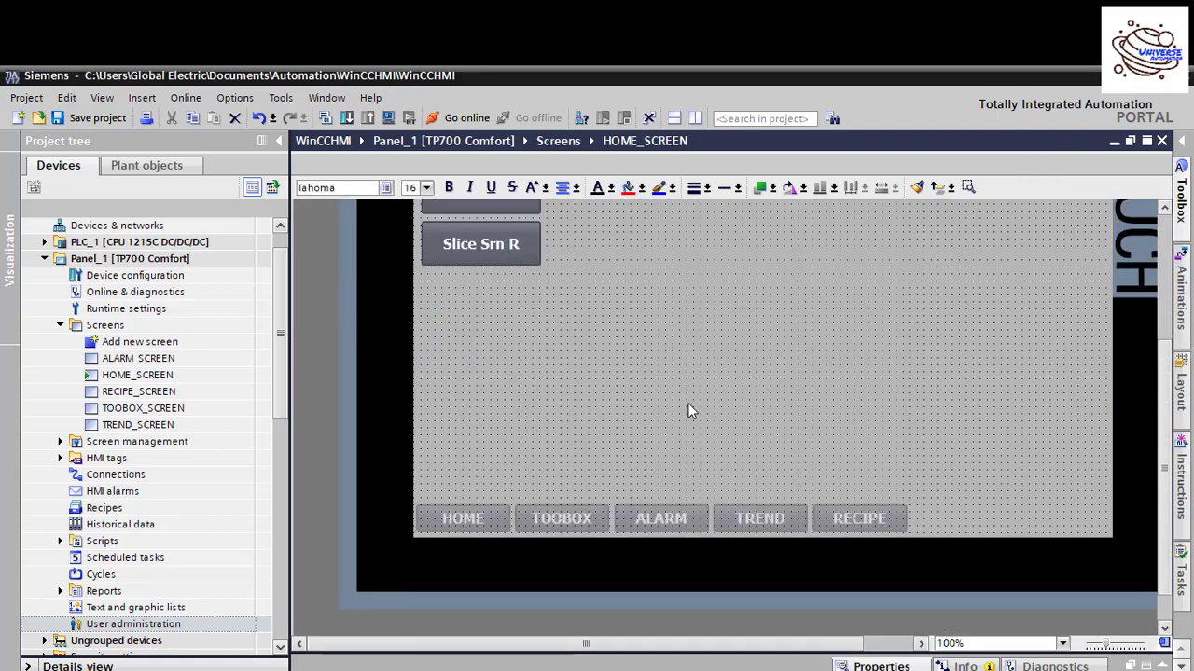
{"action": "scroll", "coordinate": [709, 448], "scroll_direction": "up", "scroll_amount": 4}
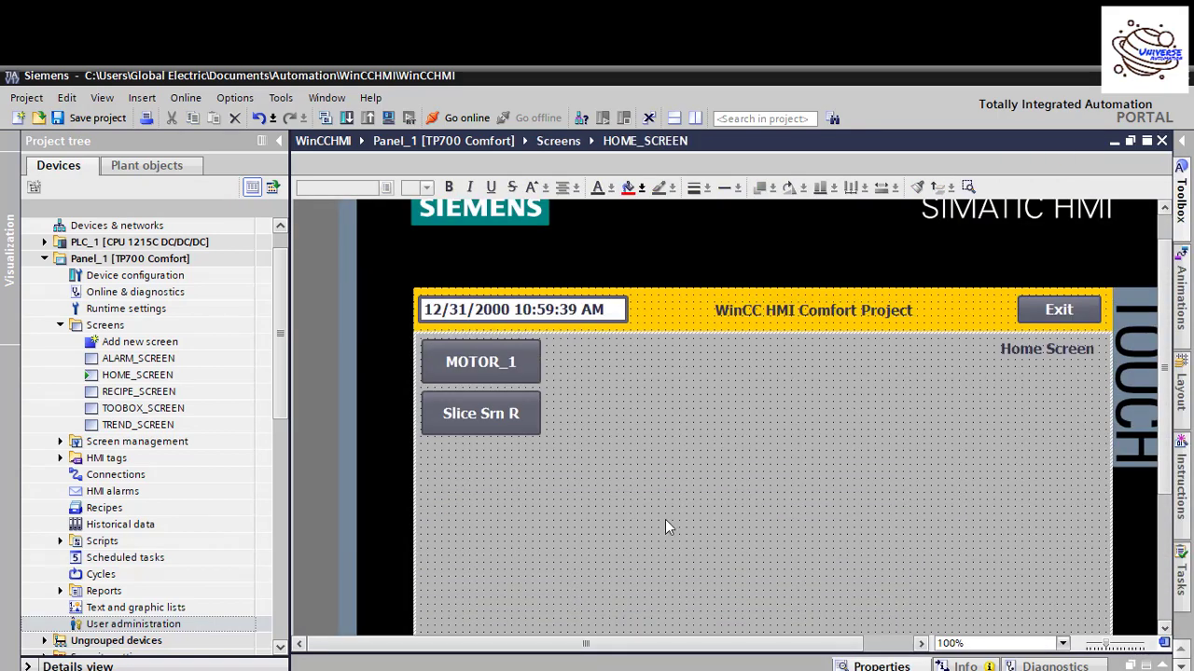
{"action": "scroll", "coordinate": [736, 456], "scroll_direction": "down", "scroll_amount": 2}
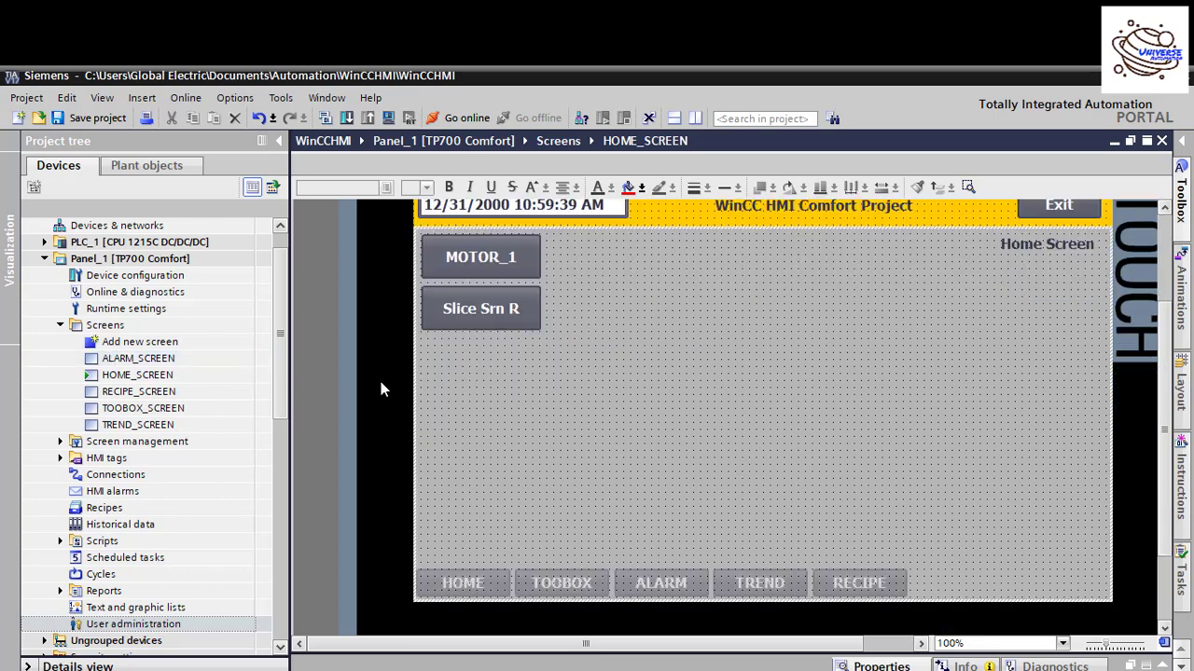
{"action": "scroll", "coordinate": [789, 401], "scroll_direction": "up", "scroll_amount": 2}
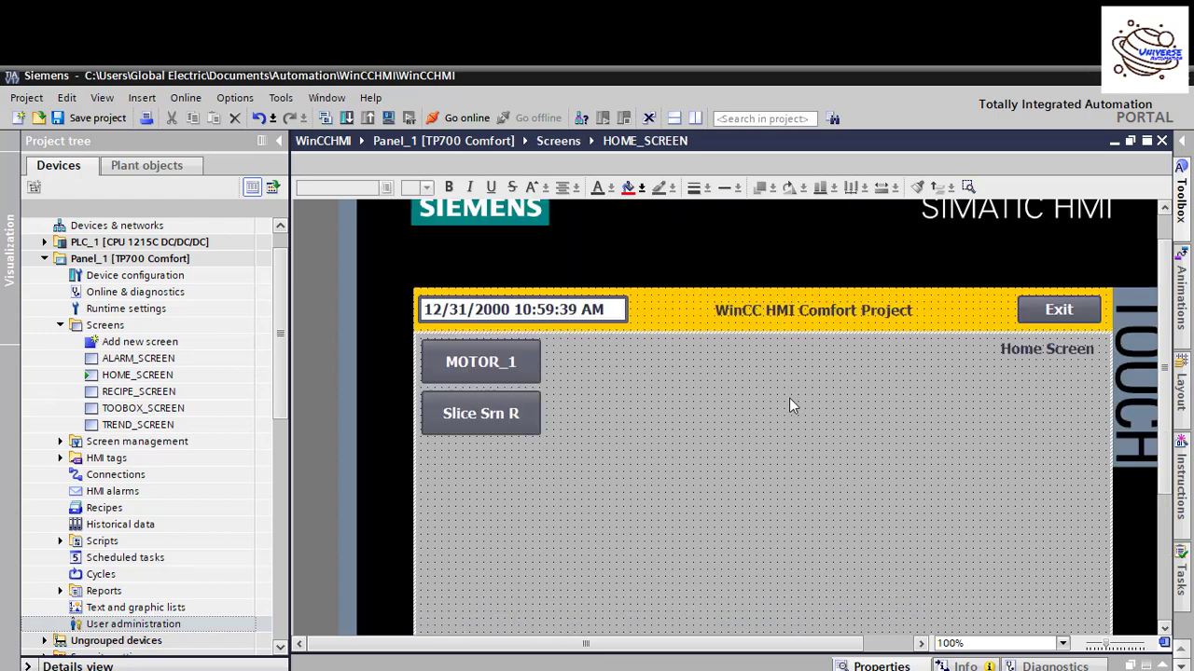
{"action": "scroll", "coordinate": [789, 405], "scroll_direction": "down", "scroll_amount": 2}
{"action": "scroll", "coordinate": [285, 384], "scroll_direction": "up", "scroll_amount": 2}
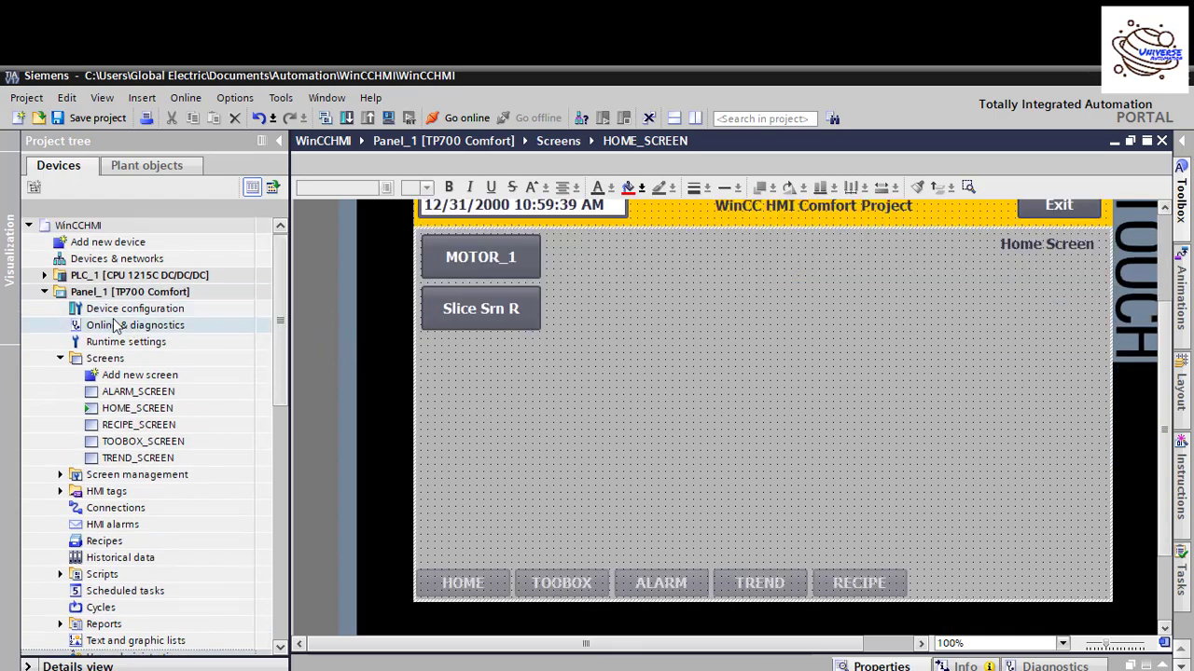
{"action": "left_click", "coordinate": [125, 343]}
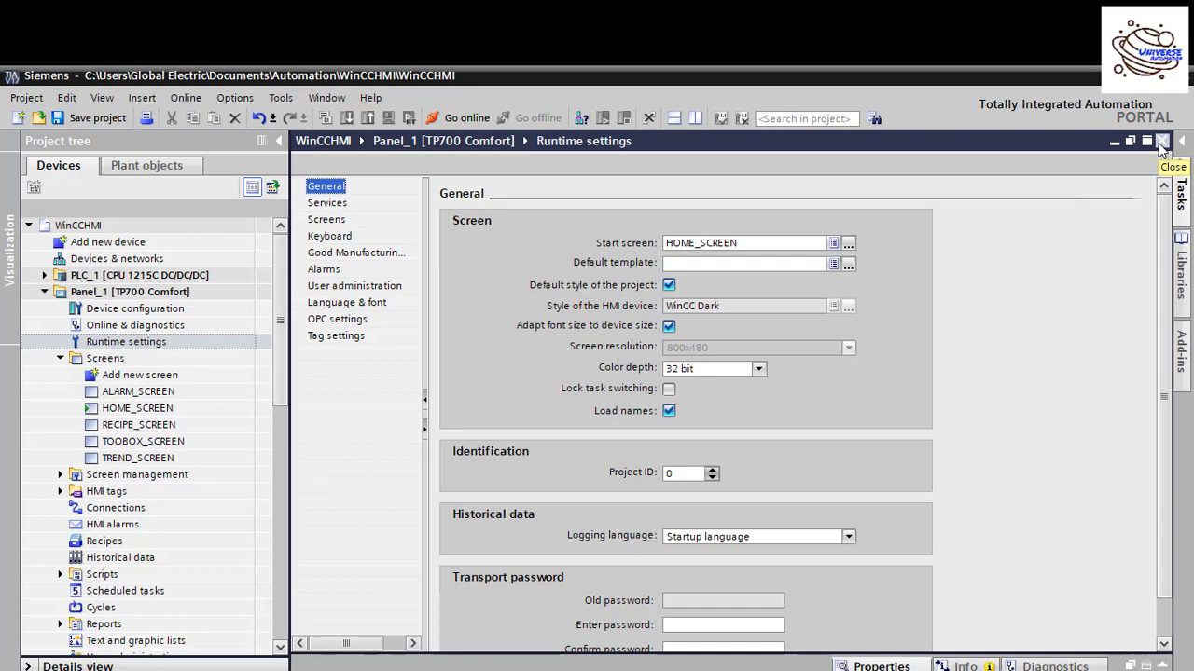
{"action": "left_click", "coordinate": [1161, 142]}
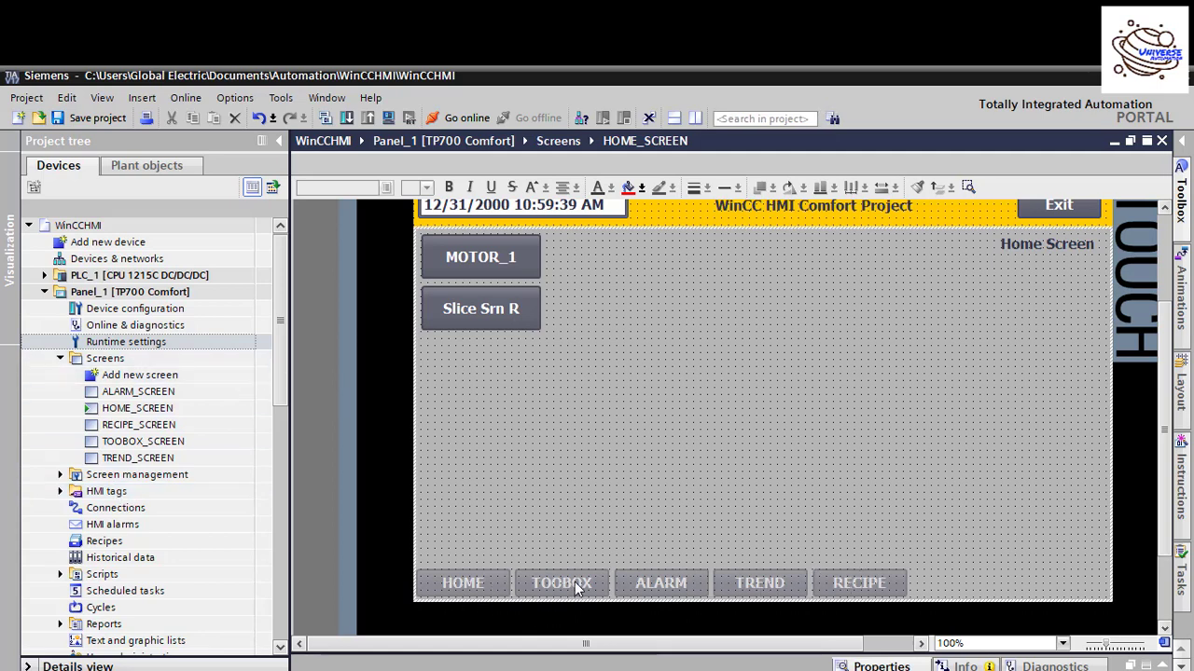
Step: Expand Screen management > Templates and open the ScrNav template in the screen editor
{"action": "left_click_drag", "start_coordinate": [284, 370], "coordinate": [283, 396]}
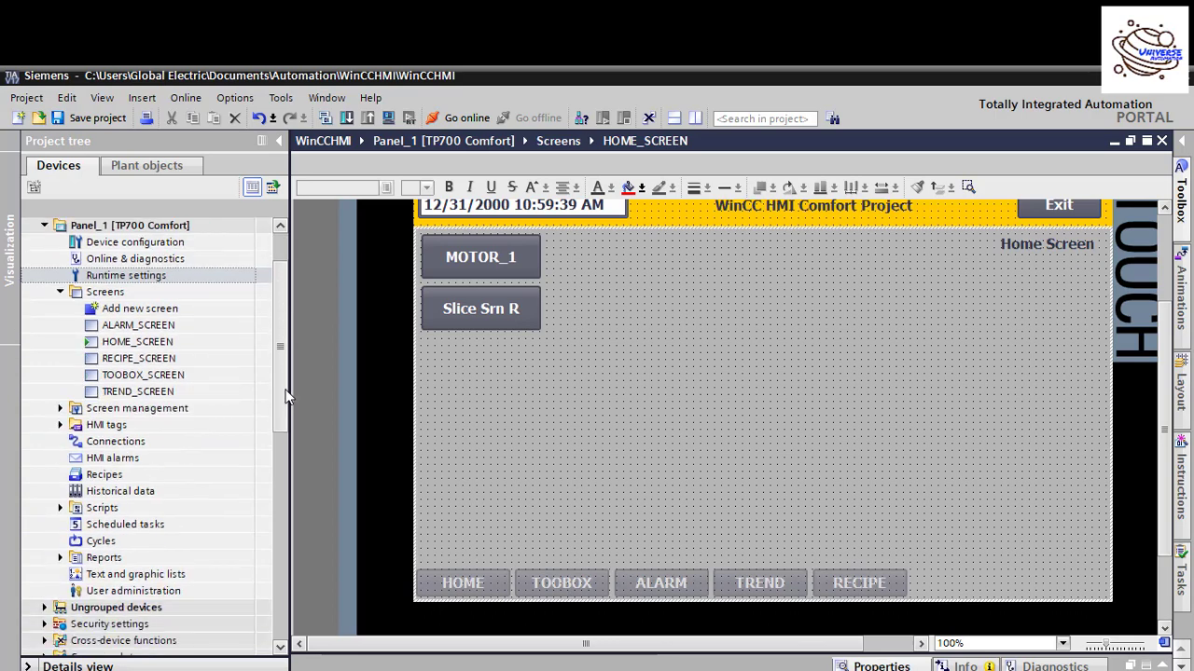
{"action": "left_click", "coordinate": [59, 410]}
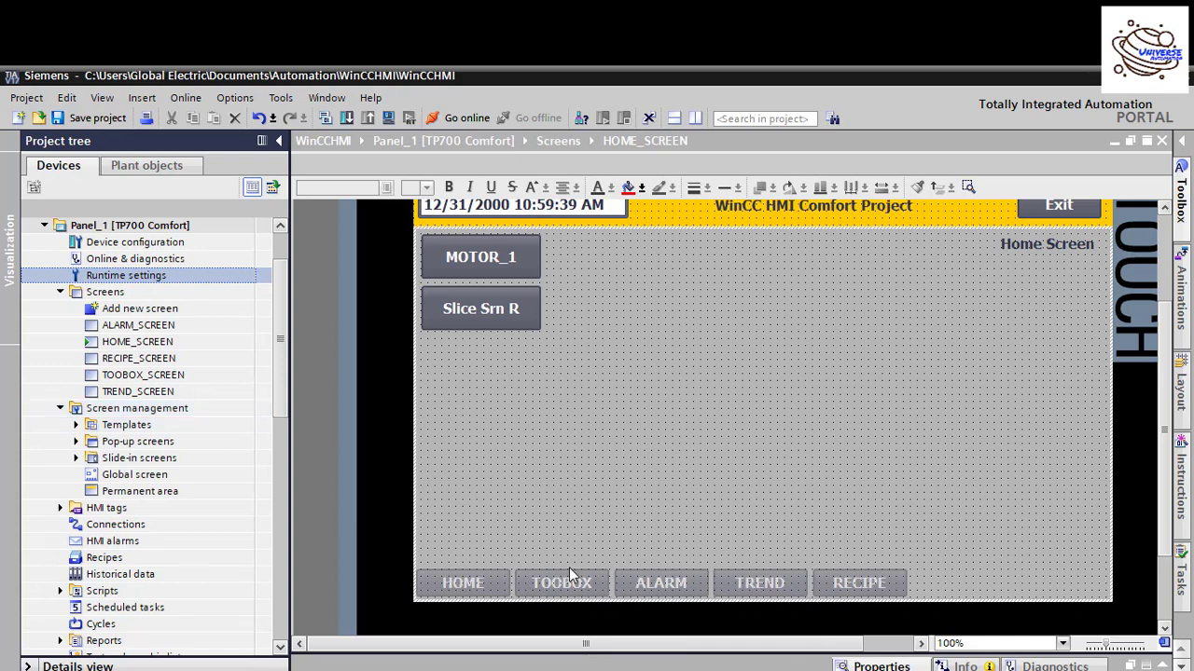
{"action": "left_click", "coordinate": [75, 424]}
{"action": "double_click", "coordinate": [131, 464]}
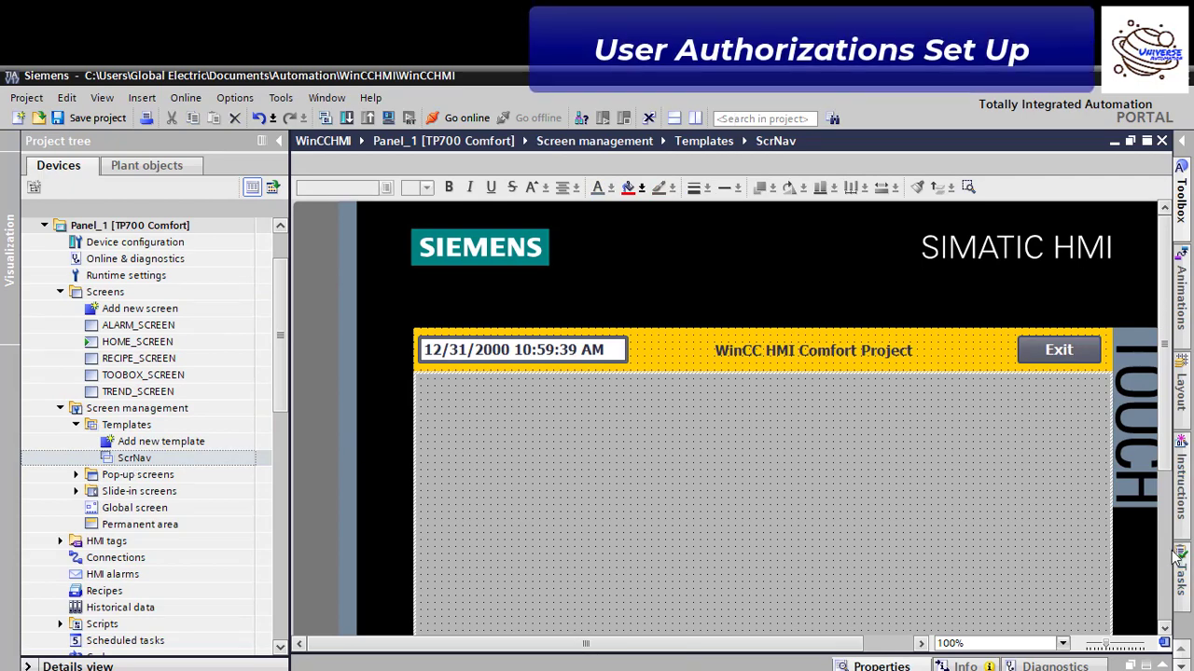
{"action": "scroll", "coordinate": [728, 436], "scroll_direction": "down", "scroll_amount": 5}
Step: Show the Security properties of the TOOBOX button (Template_Button_2) in the Inspector window
{"action": "left_click", "coordinate": [460, 514]}
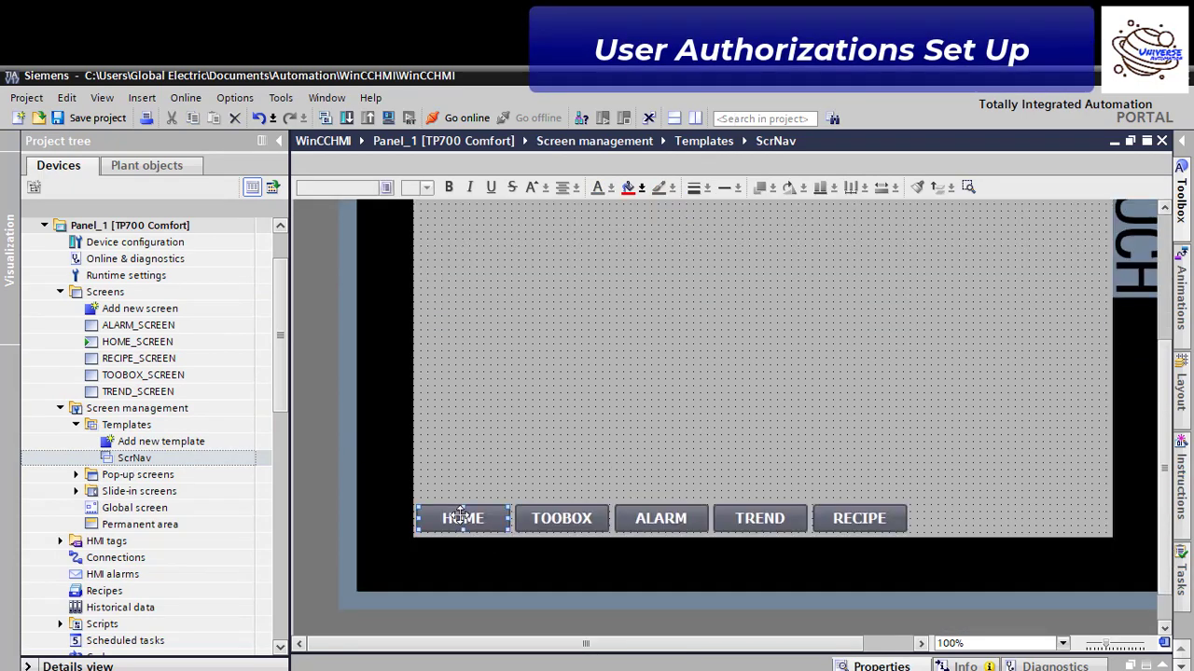
{"action": "right_click", "coordinate": [460, 514]}
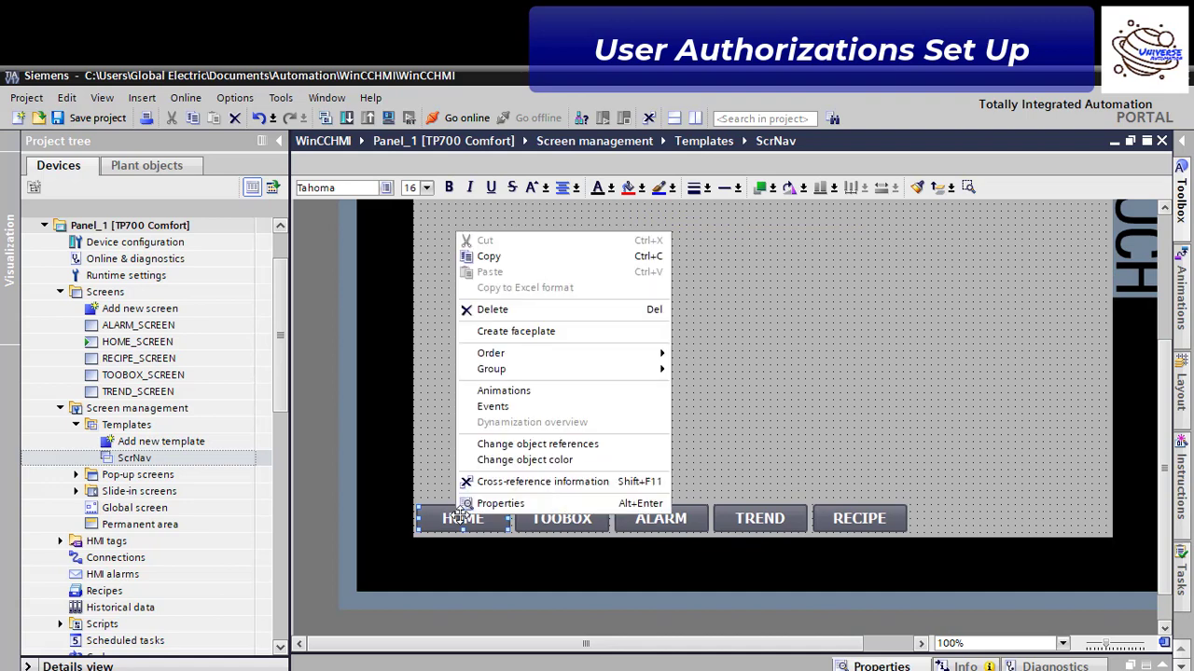
{"action": "left_click", "coordinate": [453, 492]}
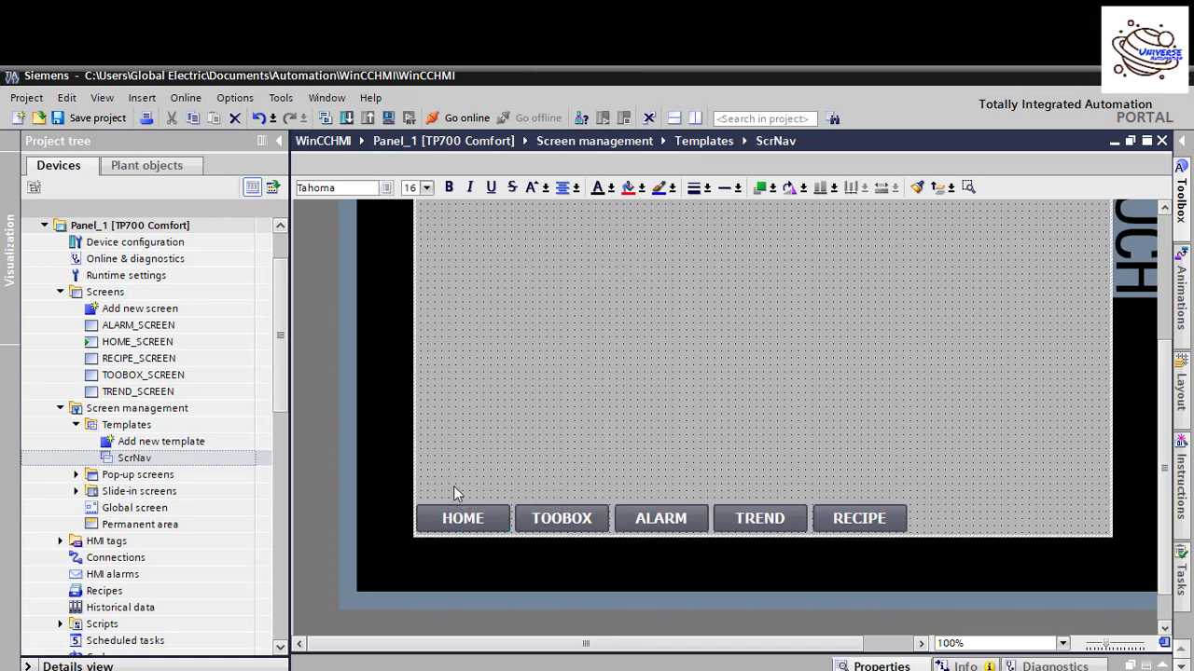
{"action": "right_click", "coordinate": [549, 517]}
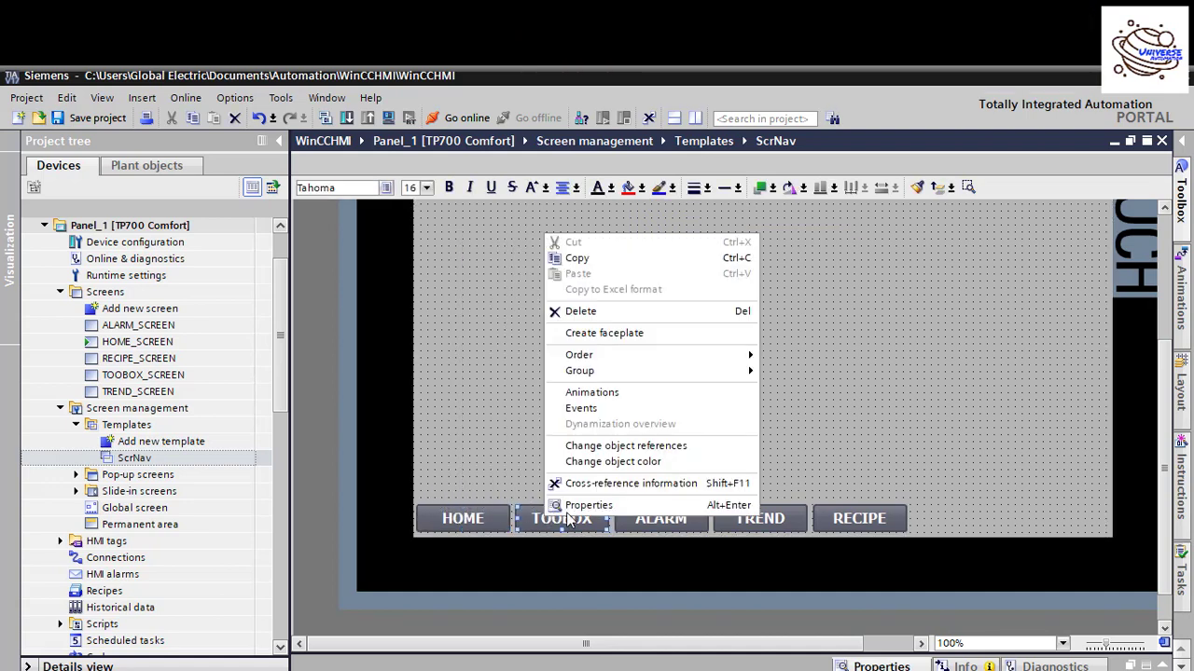
{"action": "left_click", "coordinate": [588, 506]}
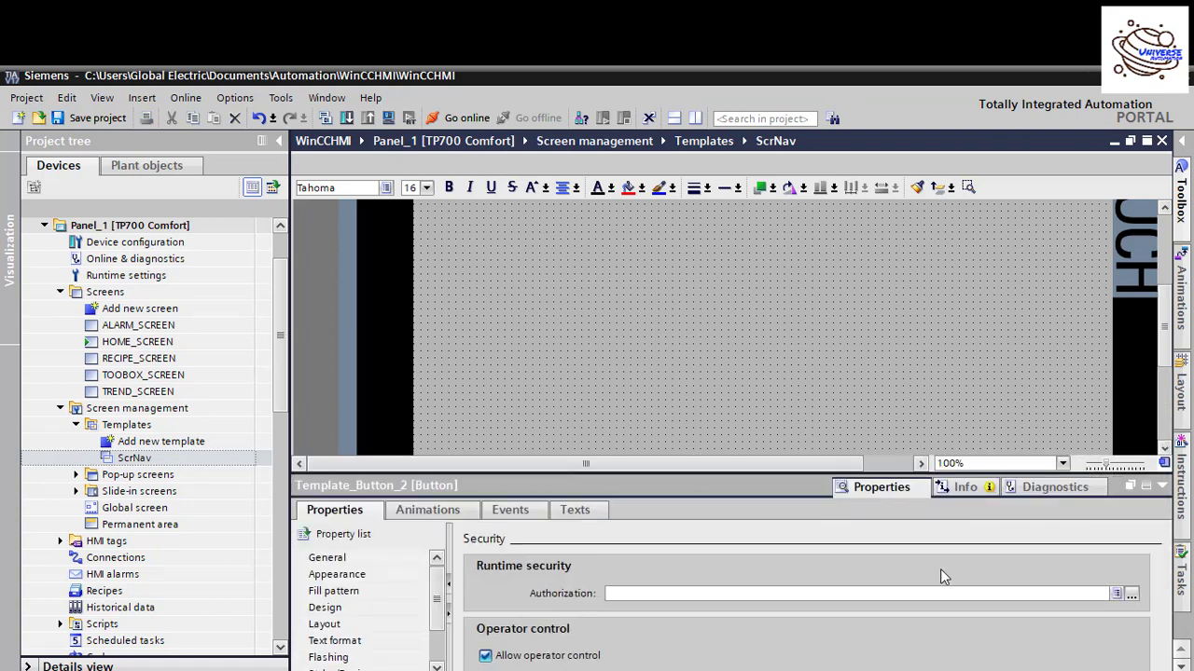
{"action": "left_click_drag", "start_coordinate": [436, 591], "coordinate": [436, 634]}
{"action": "left_click", "coordinate": [336, 658]}
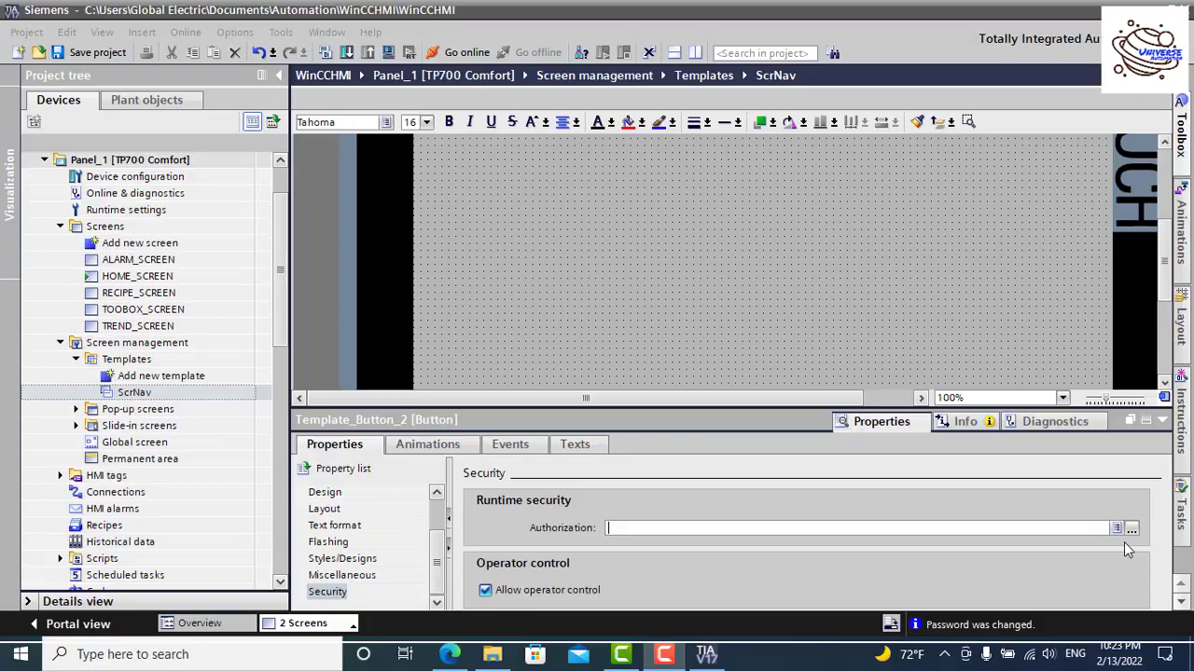
Step: Assign the User administration authorization to the TOOBOX button
{"action": "left_click", "coordinate": [1131, 528]}
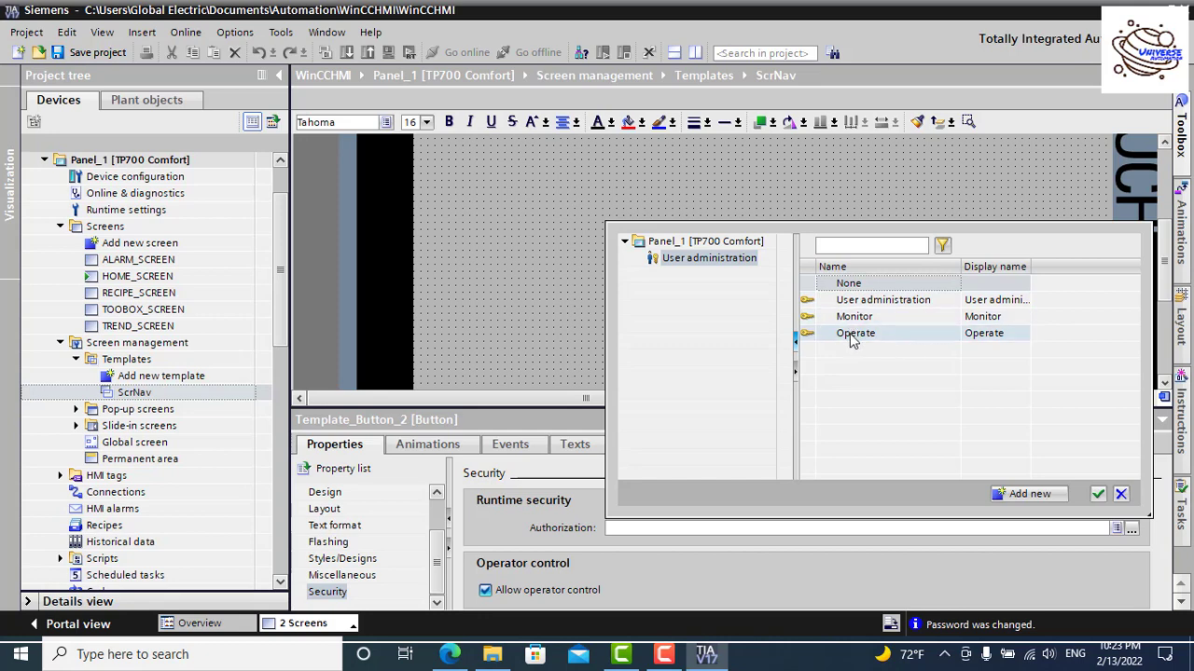
{"action": "left_click", "coordinate": [897, 302]}
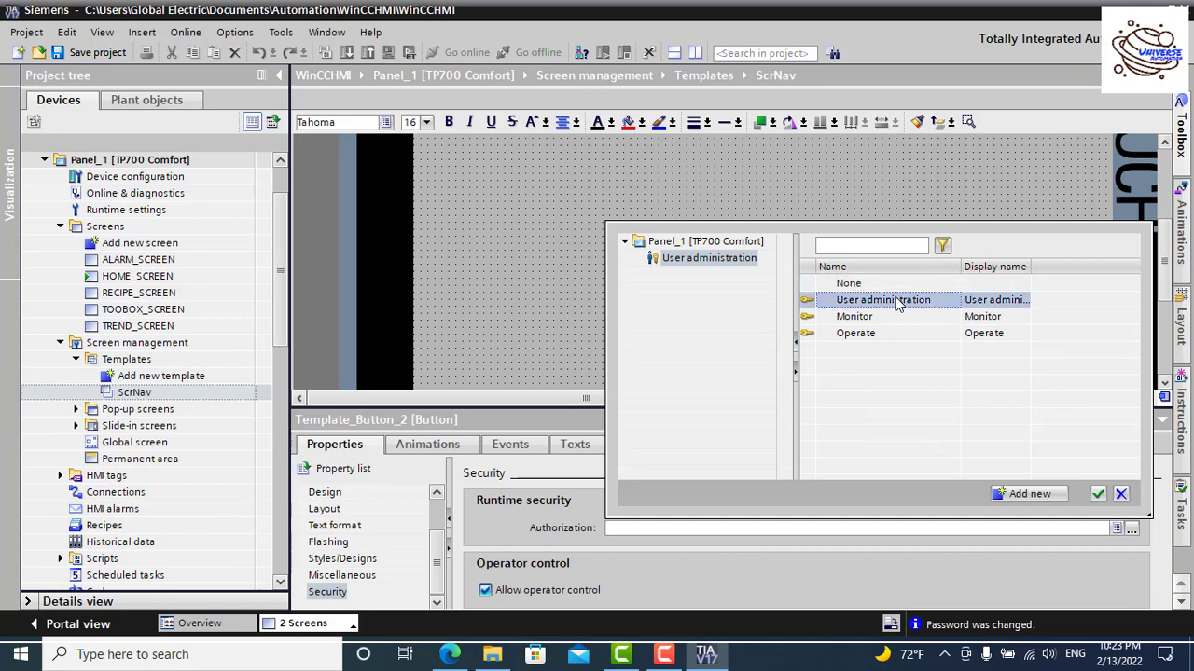
{"action": "left_click", "coordinate": [1100, 494]}
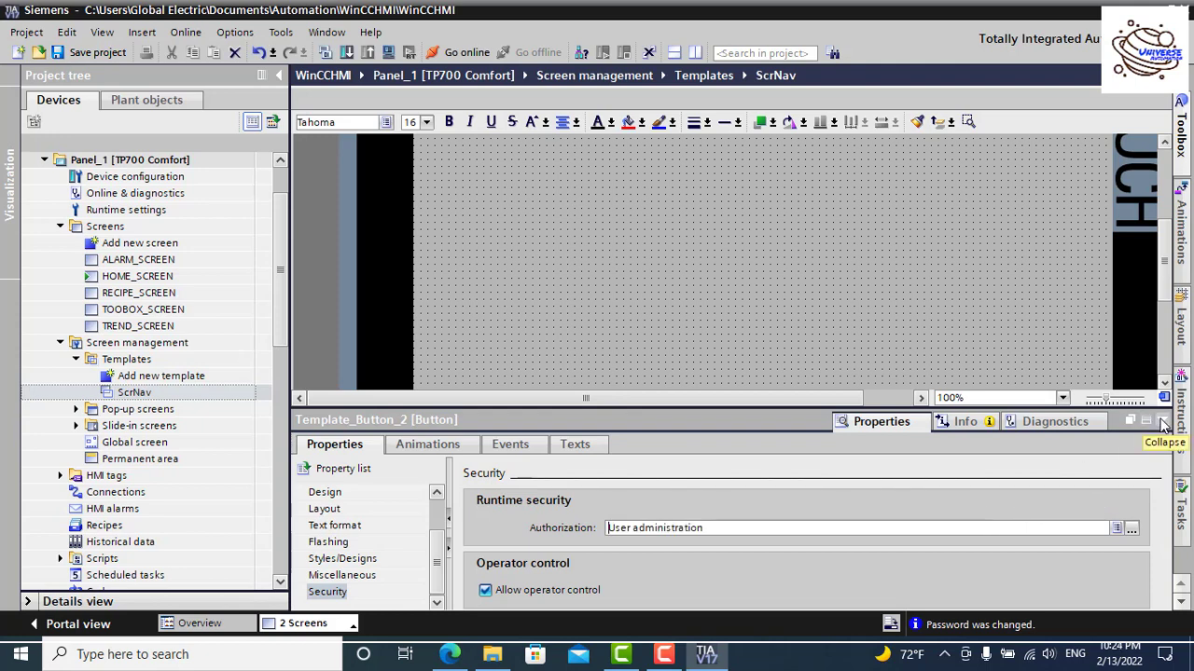
{"action": "scroll", "coordinate": [1056, 357], "scroll_direction": "down", "scroll_amount": 4}
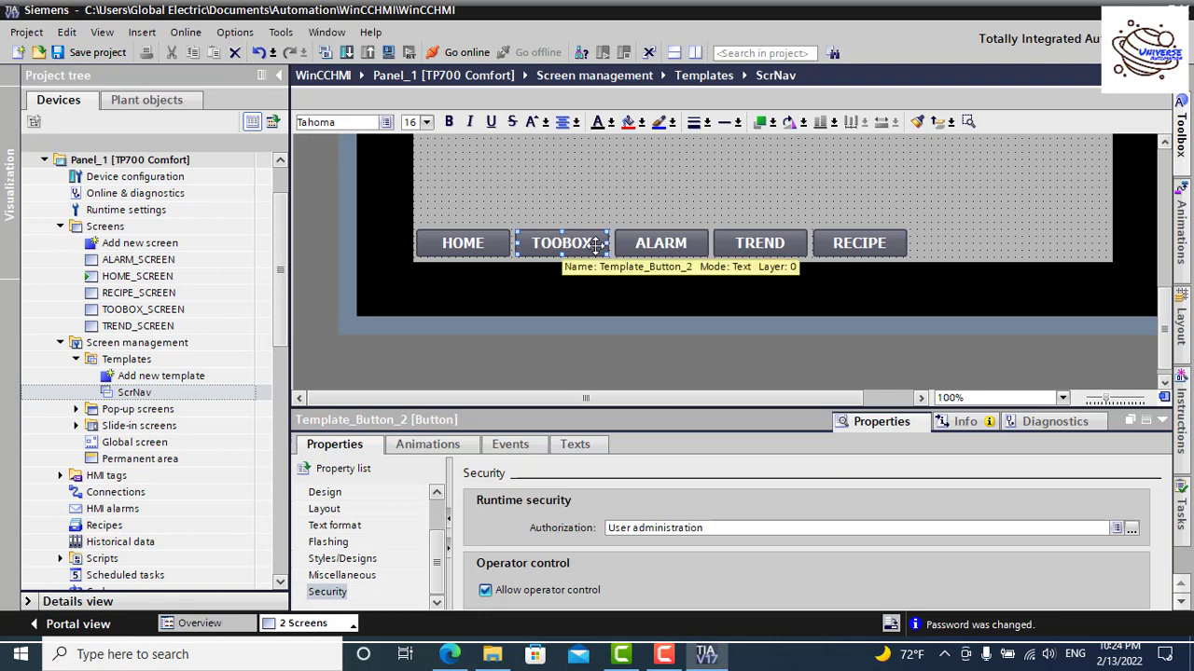
Step: Set the ALARM navigation button's authorization to Monitor
{"action": "left_click", "coordinate": [650, 245]}
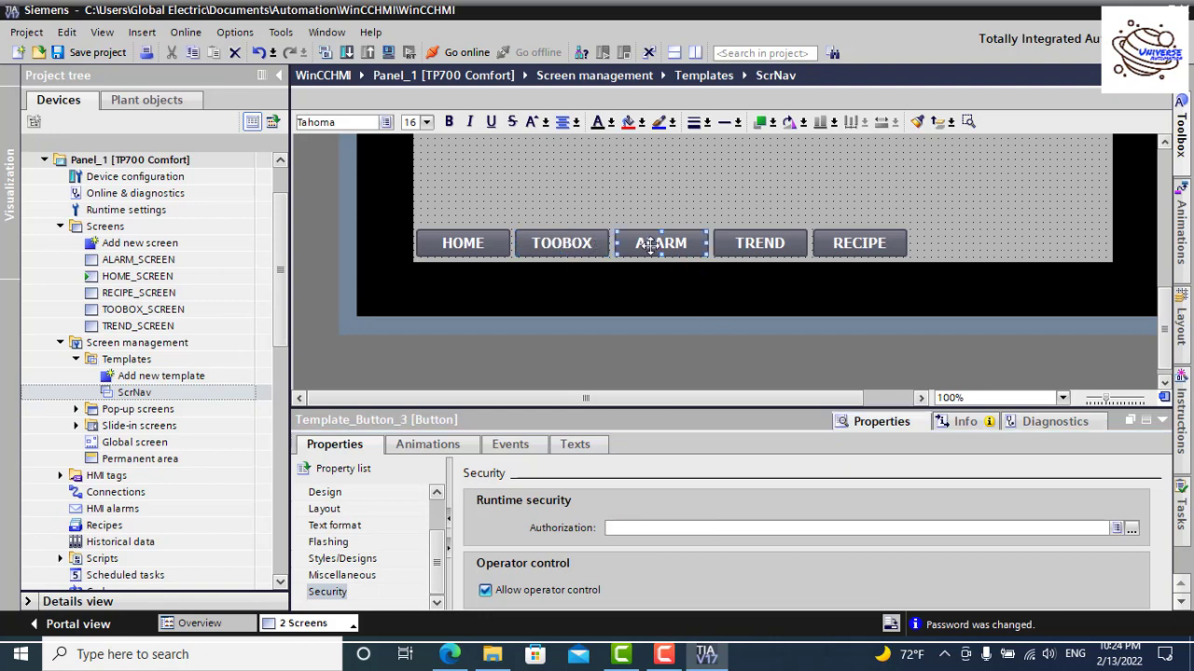
{"action": "left_click", "coordinate": [1131, 528]}
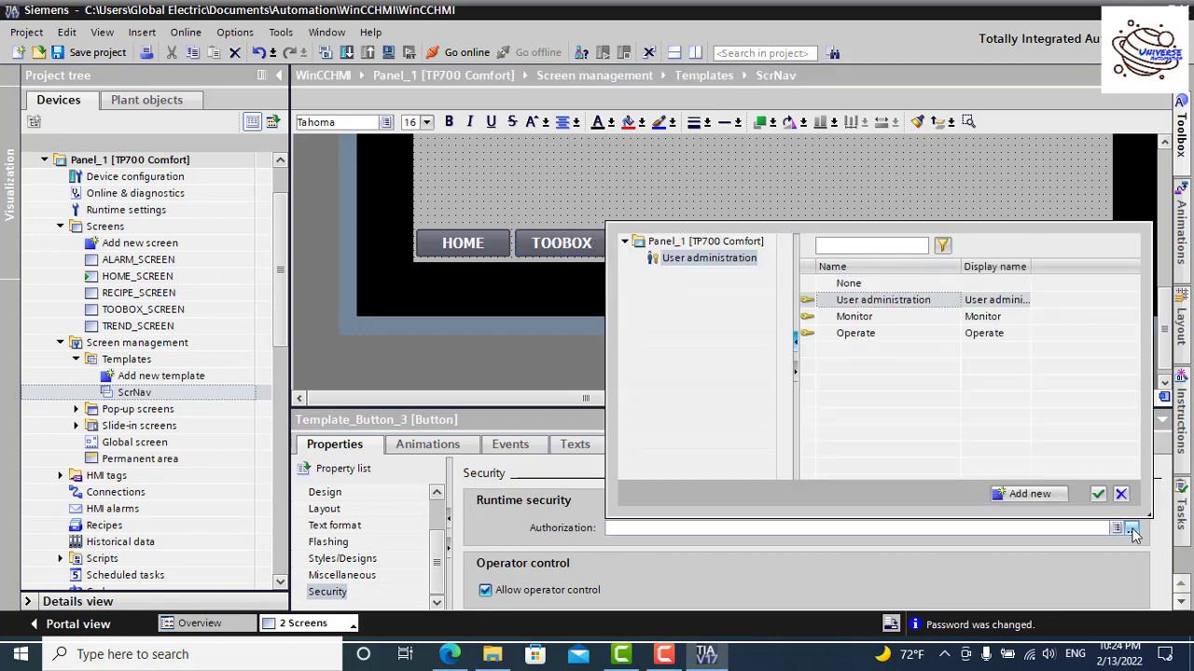
{"action": "left_click", "coordinate": [865, 319]}
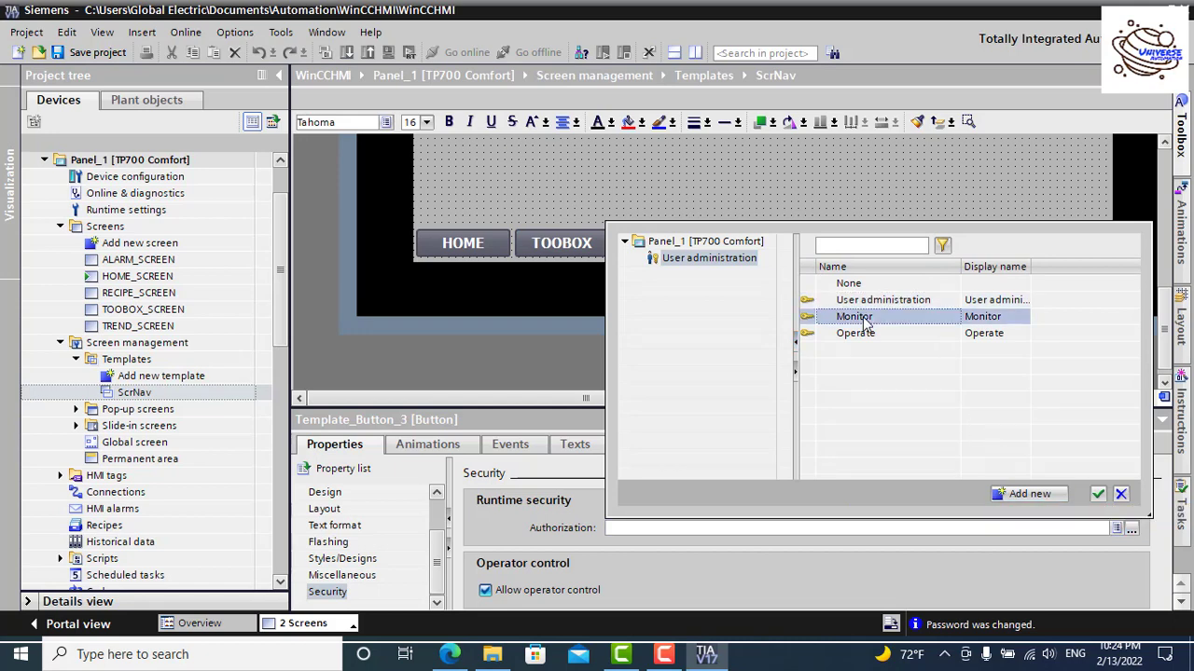
{"action": "left_click", "coordinate": [1098, 495]}
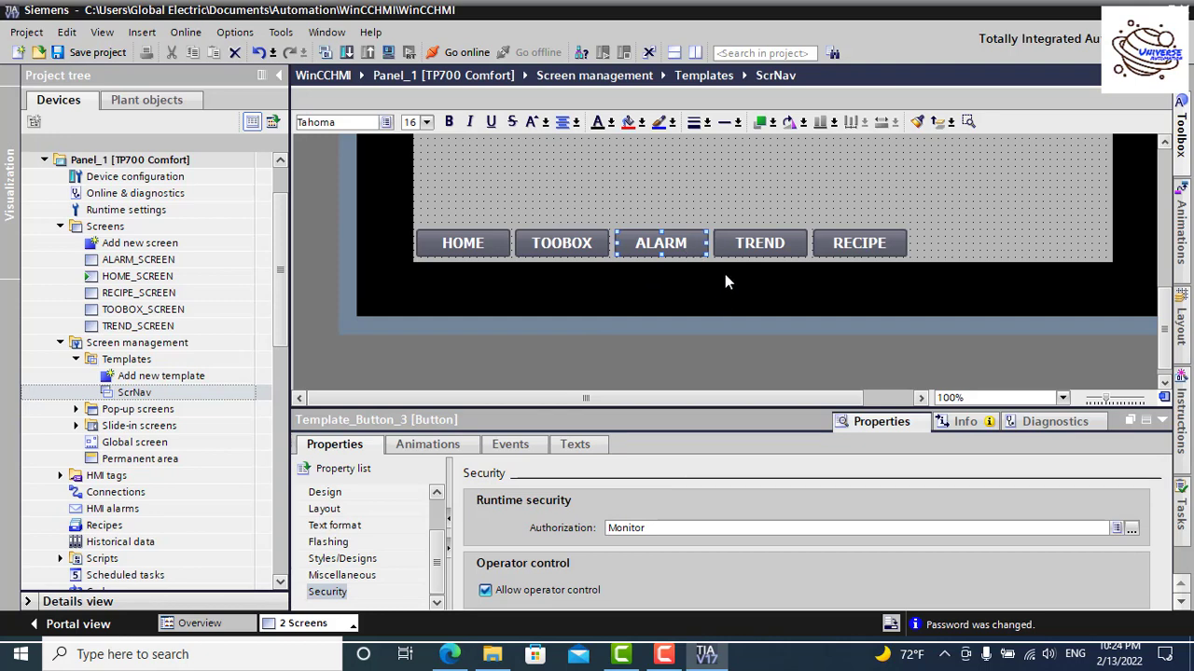
Step: Set the authorization of the TREND and RECIPE buttons to Operate
{"action": "left_click", "coordinate": [750, 243]}
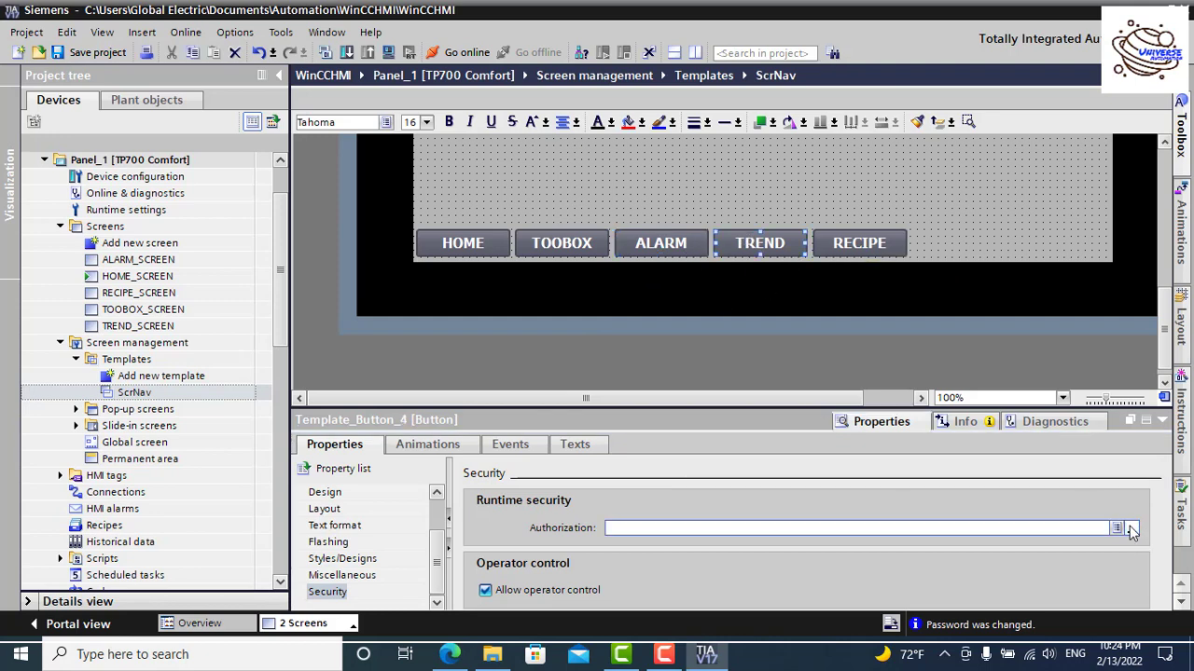
{"action": "left_click", "coordinate": [1130, 528]}
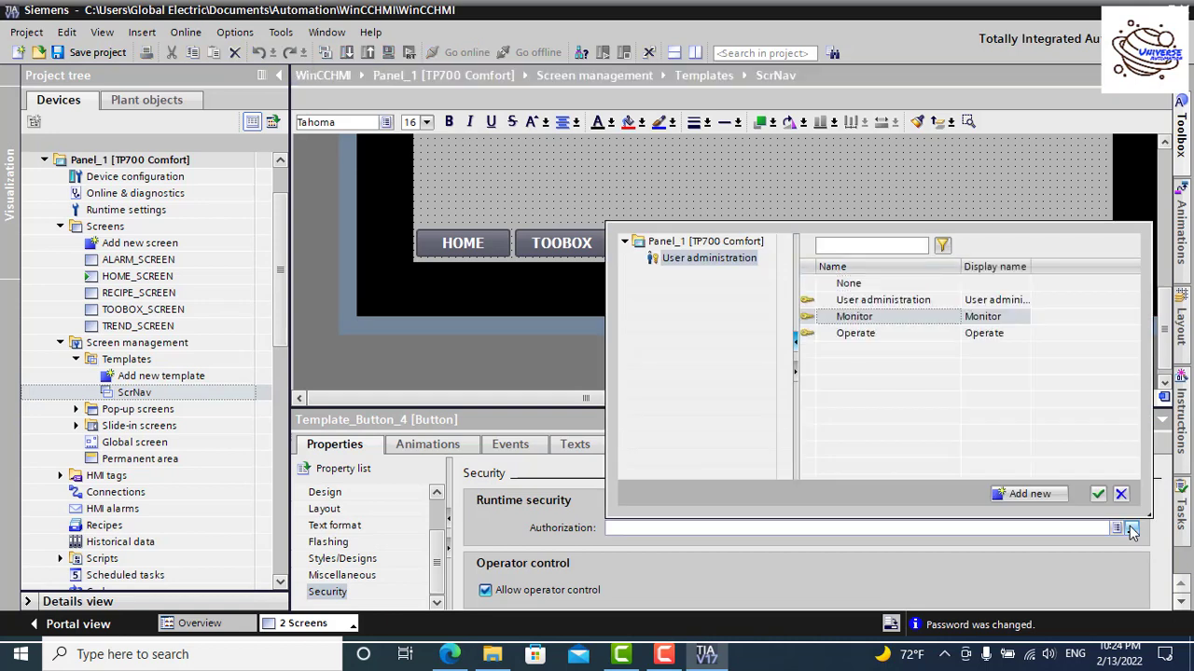
{"action": "left_click", "coordinate": [881, 318]}
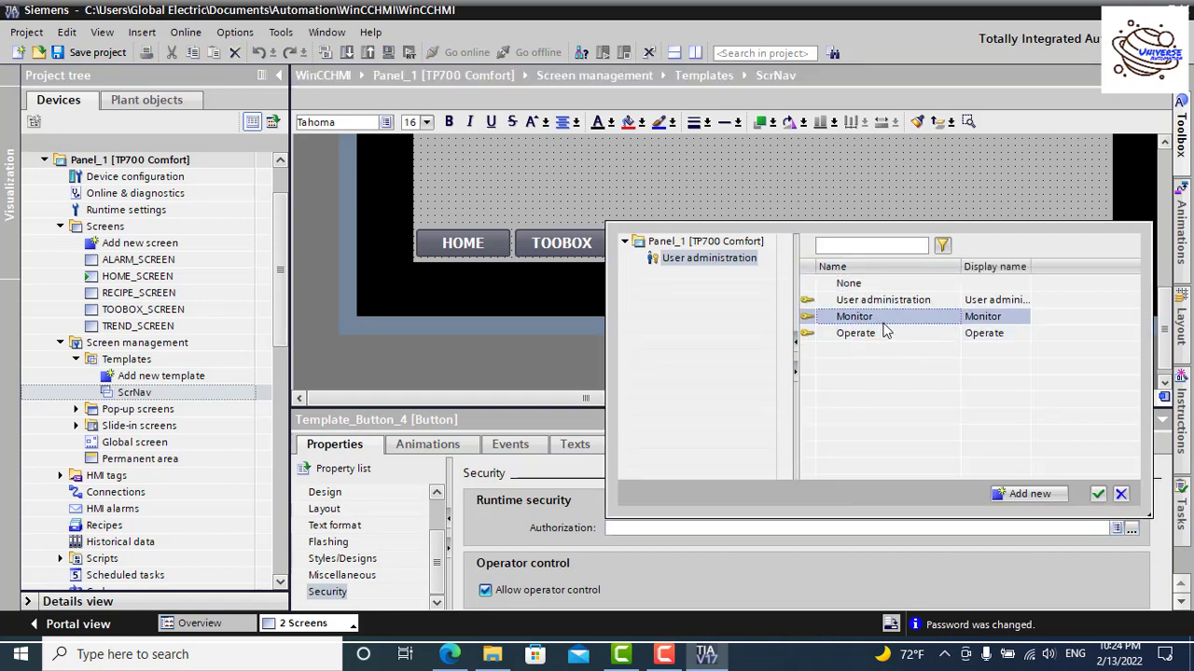
{"action": "left_click", "coordinate": [889, 335]}
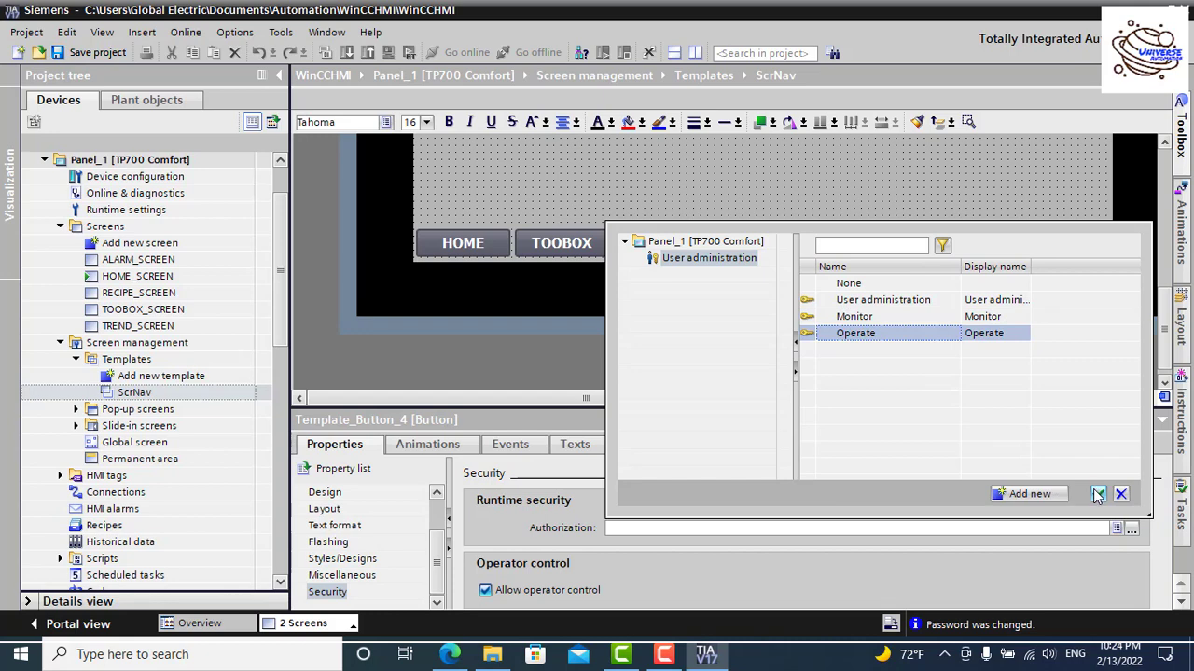
{"action": "left_click", "coordinate": [1097, 494]}
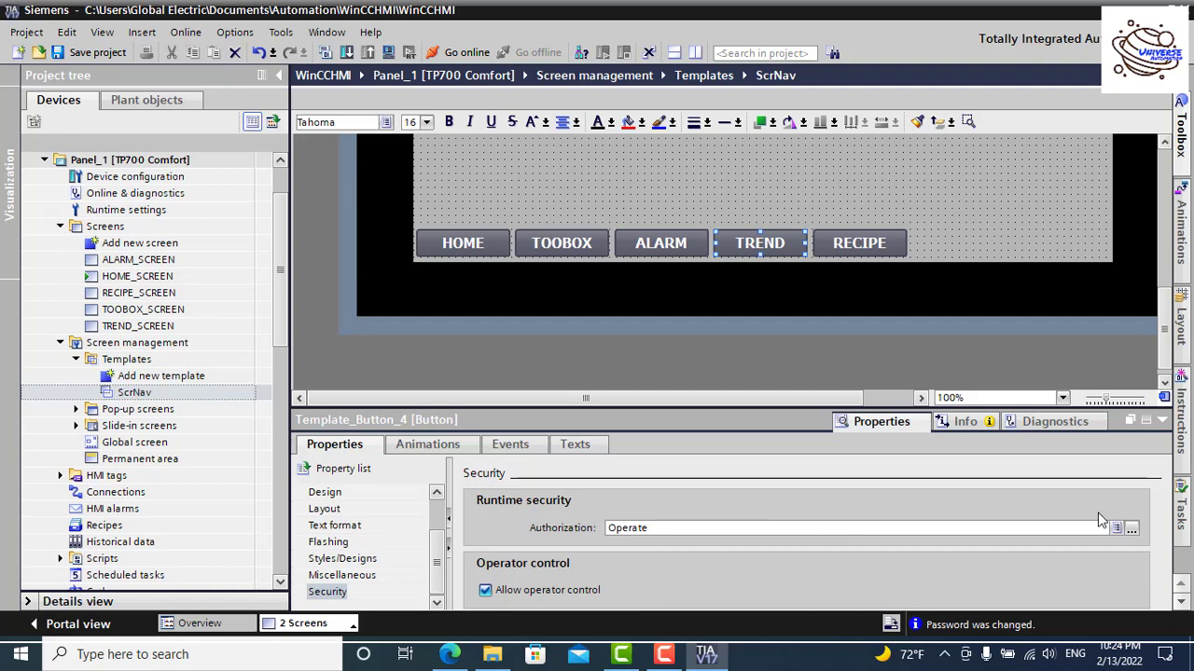
{"action": "left_click", "coordinate": [877, 245]}
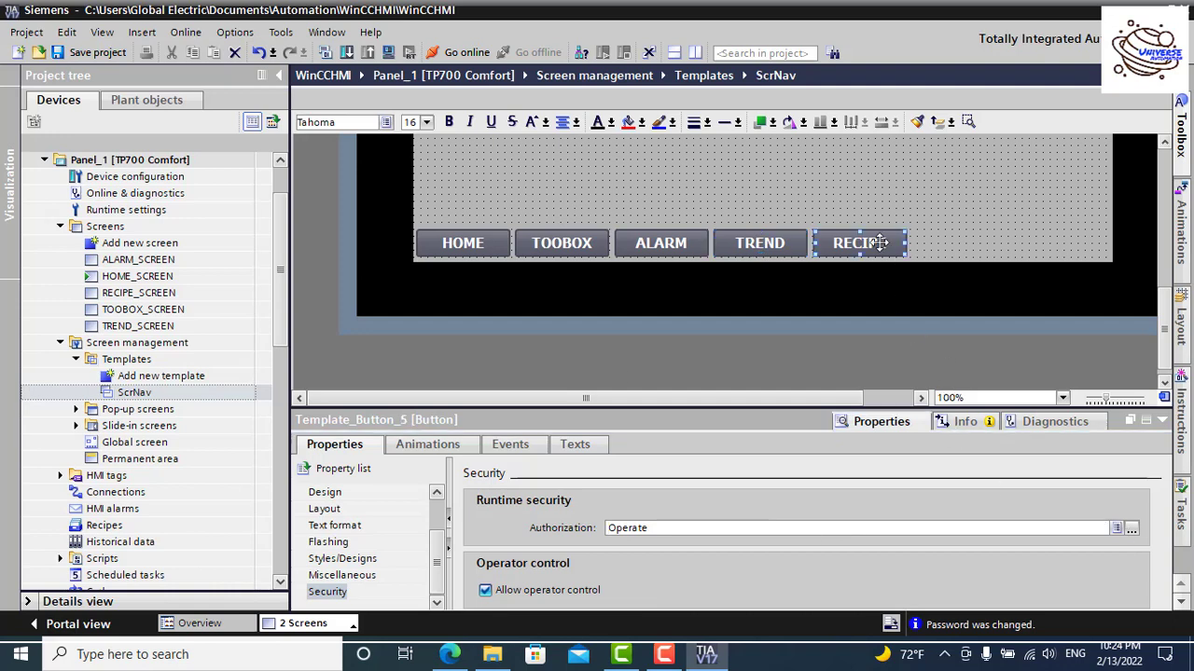
{"action": "left_click", "coordinate": [1130, 528]}
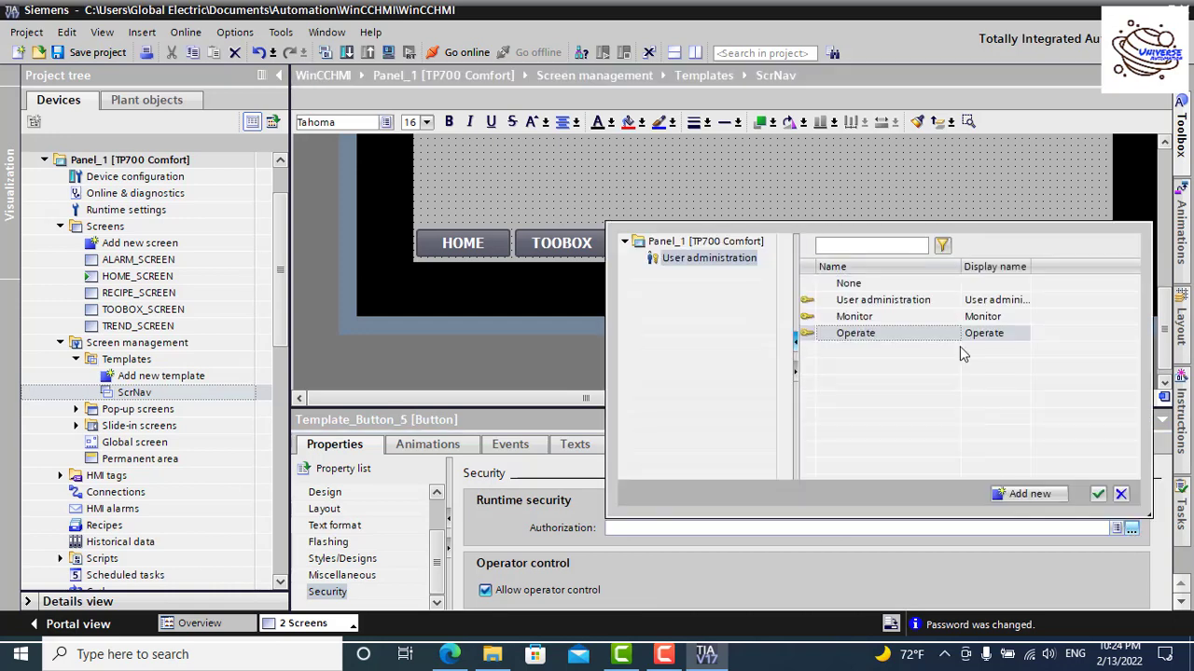
{"action": "left_click", "coordinate": [889, 338]}
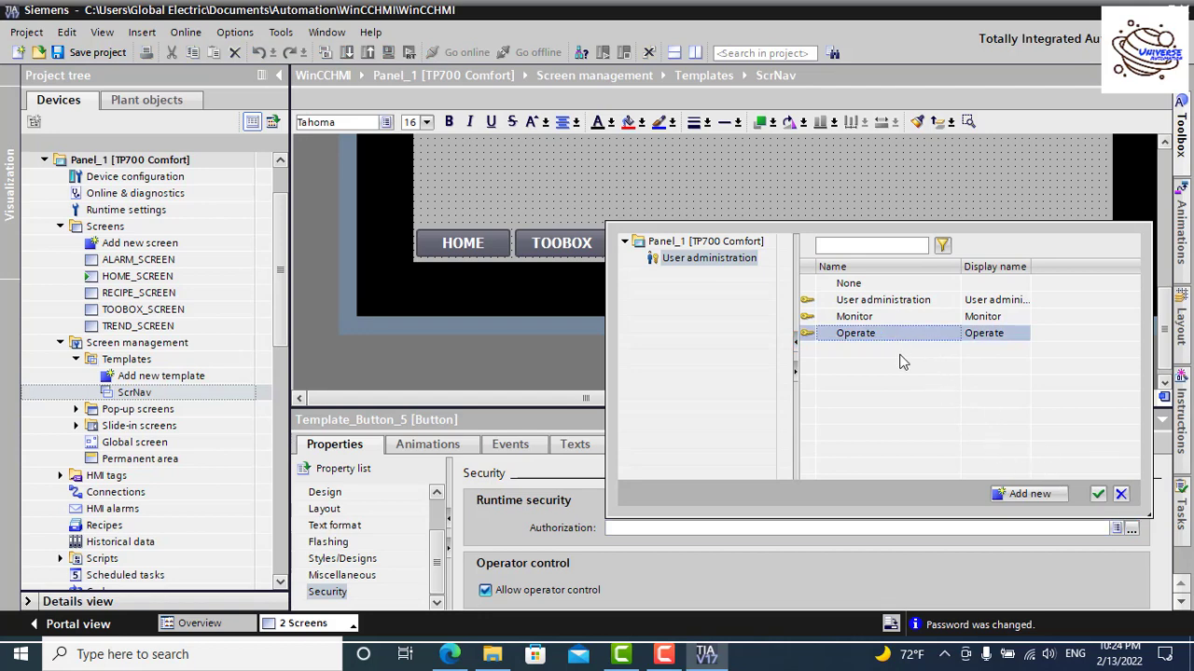
{"action": "left_click", "coordinate": [1098, 495]}
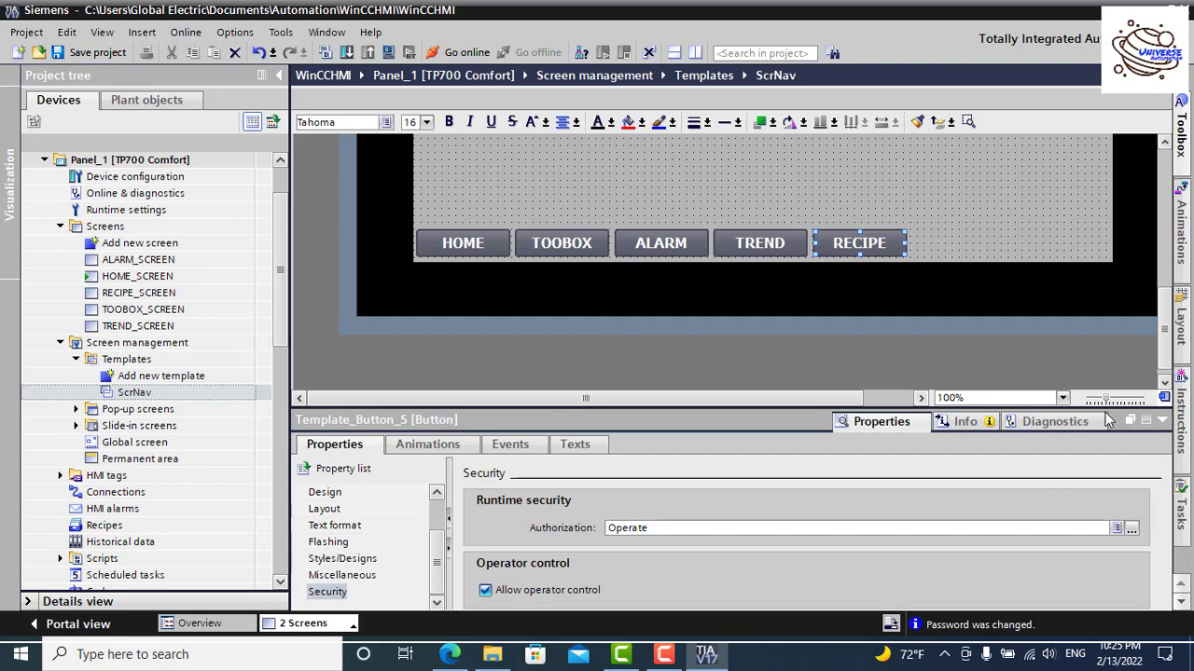
Step: Collapse the Inspector window and open HOME_SCREEN from the project tree
{"action": "left_click", "coordinate": [1161, 421]}
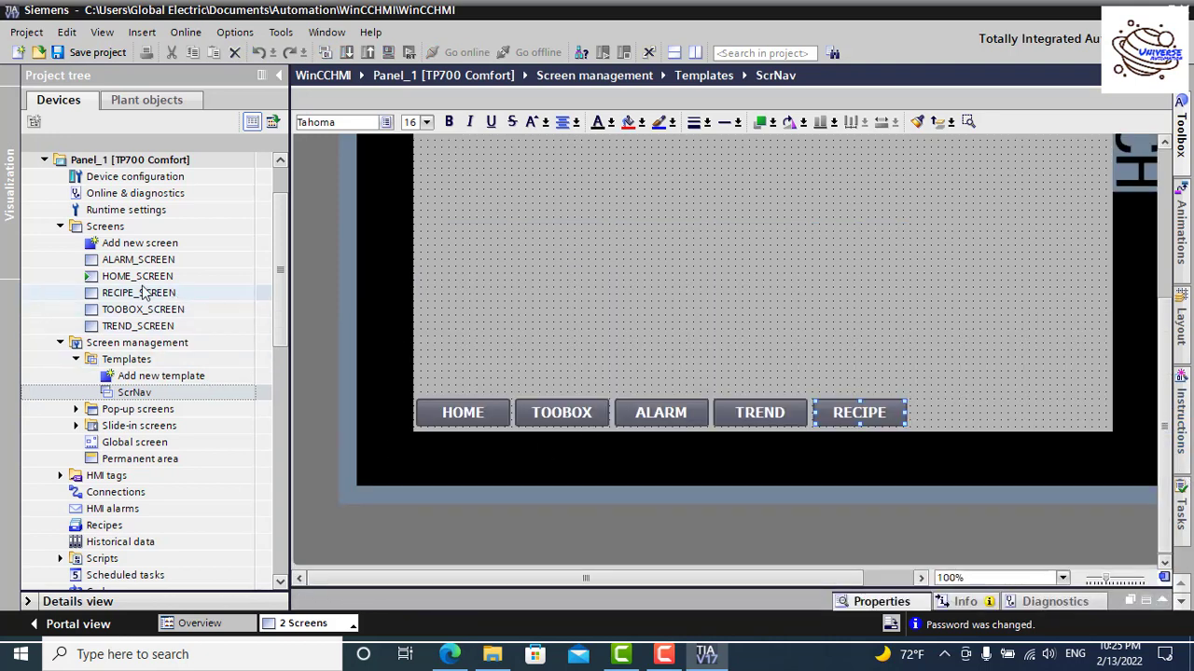
{"action": "scroll", "coordinate": [626, 403], "scroll_direction": "up", "scroll_amount": 2}
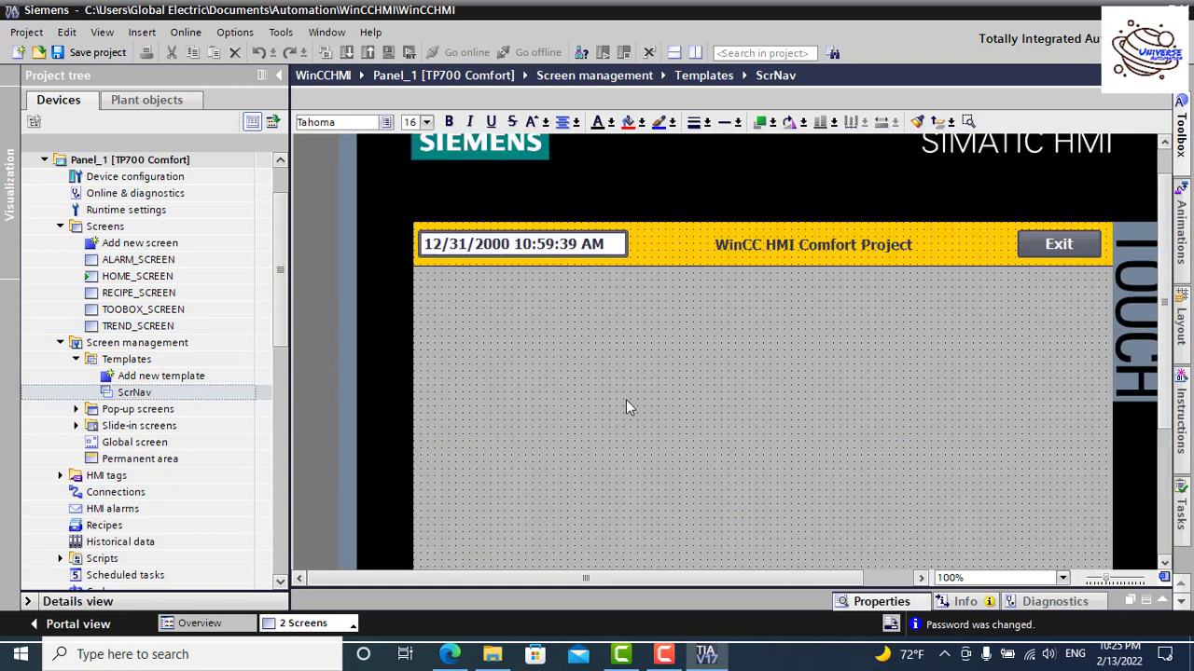
{"action": "scroll", "coordinate": [626, 407], "scroll_direction": "down", "scroll_amount": 1}
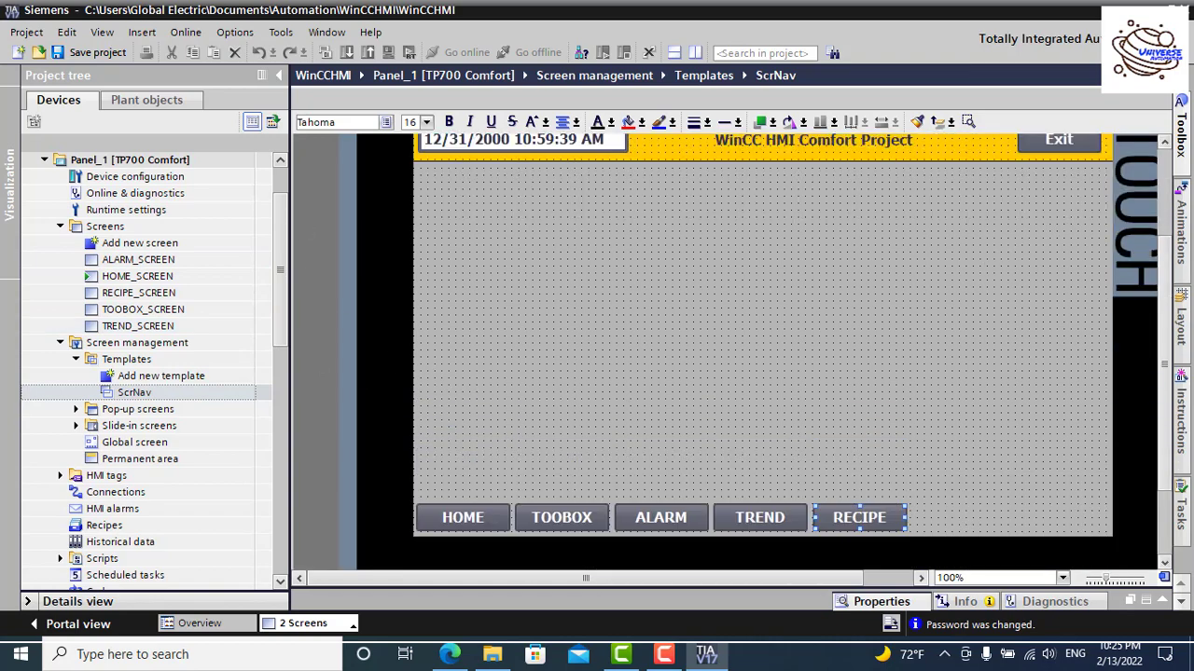
{"action": "left_click", "coordinate": [303, 623]}
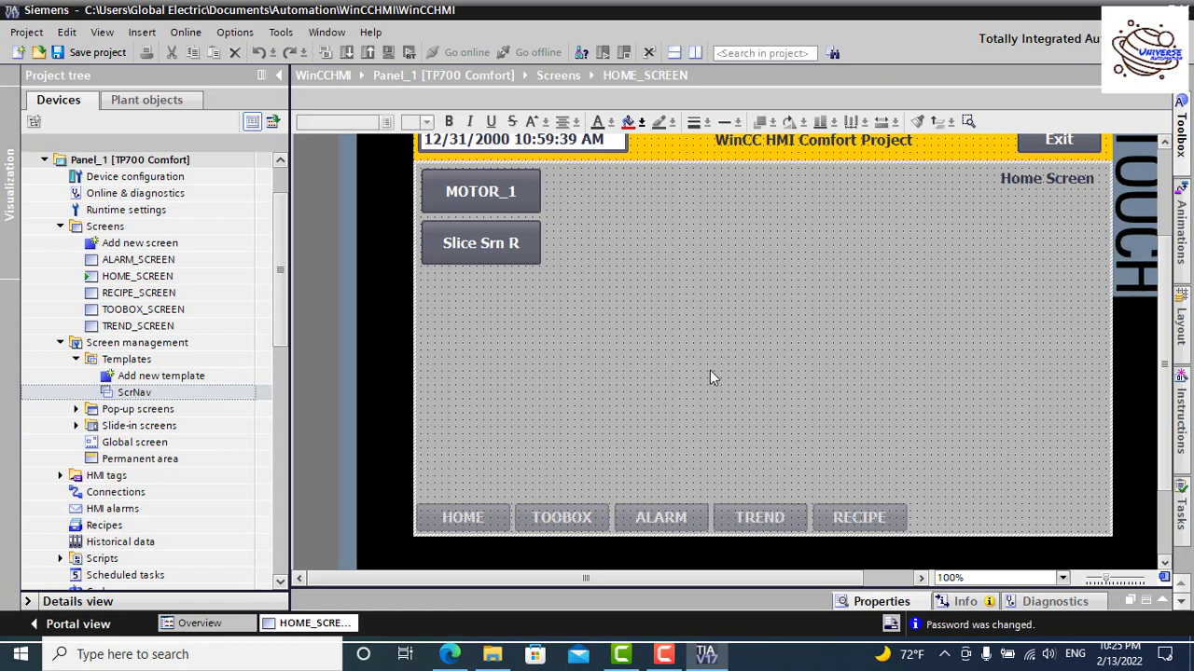
Step: Duplicate the Slice Srn R button, placing the copy beside it
{"action": "right_click", "coordinate": [485, 246]}
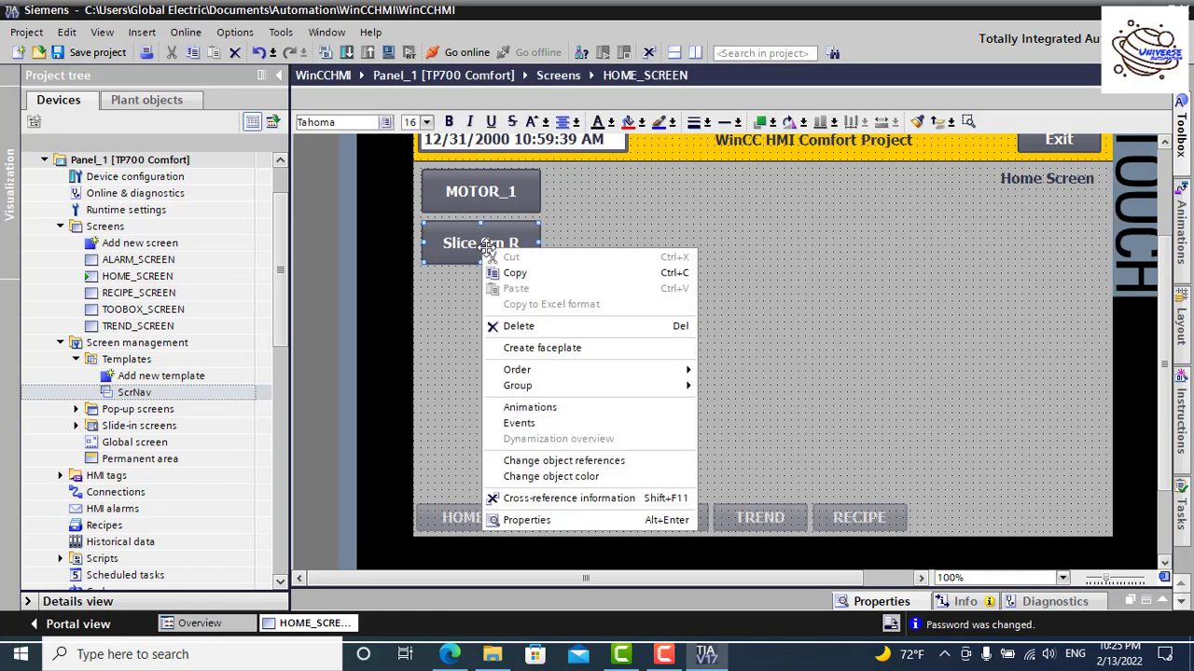
{"action": "left_click", "coordinate": [874, 35]}
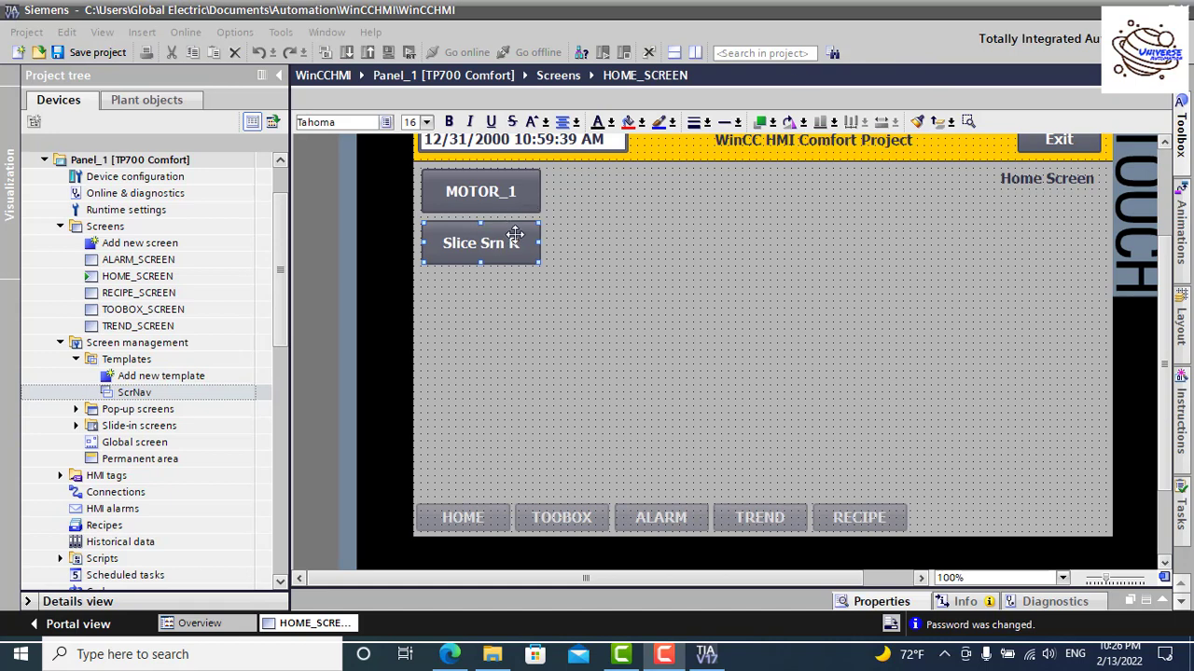
{"action": "left_click", "coordinate": [485, 239]}
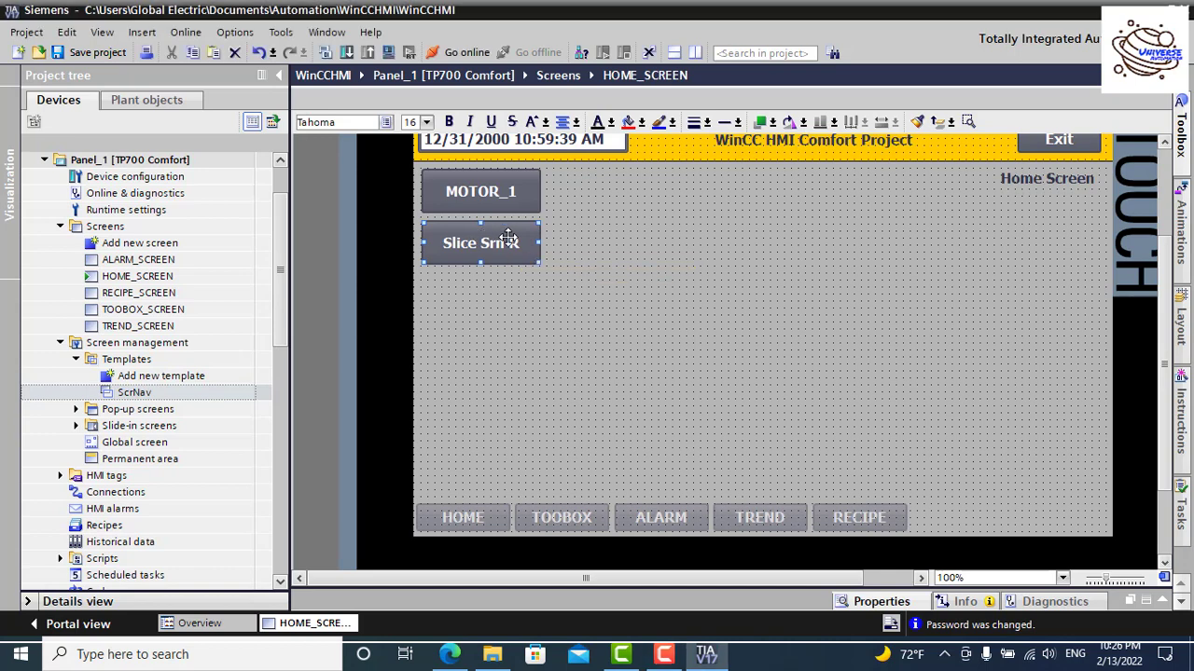
{"action": "left_click_drag", "start_coordinate": [508, 238], "coordinate": [629, 247]}
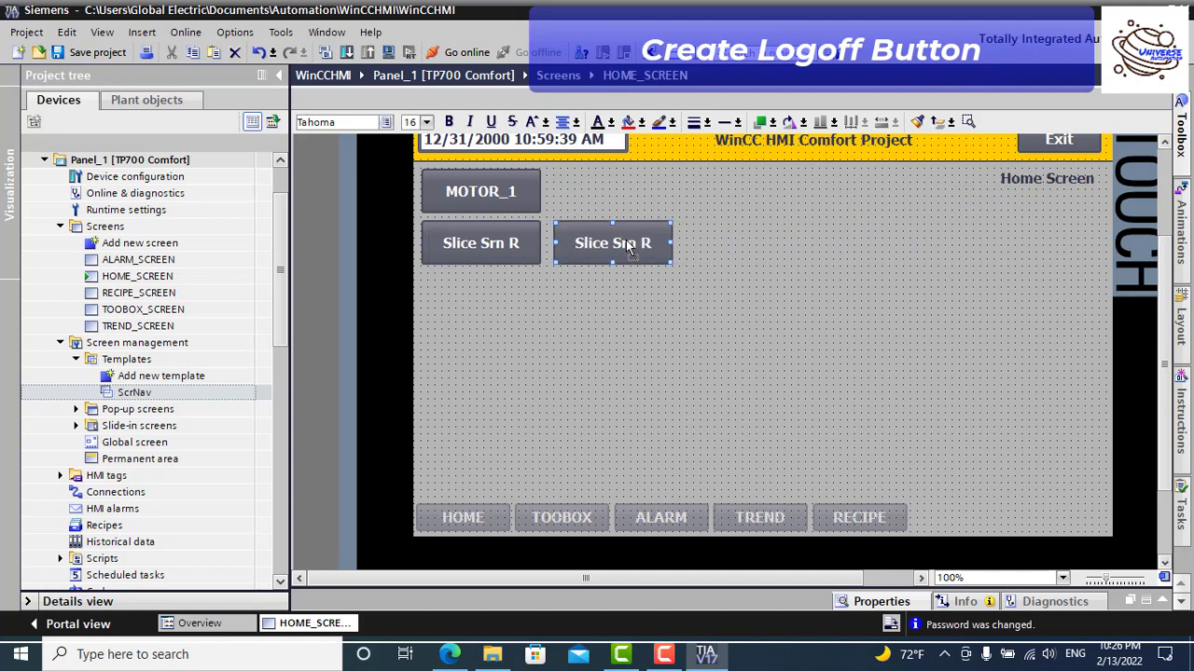
Step: Relabel the copied button LOGOFF
{"action": "double_click", "coordinate": [626, 240]}
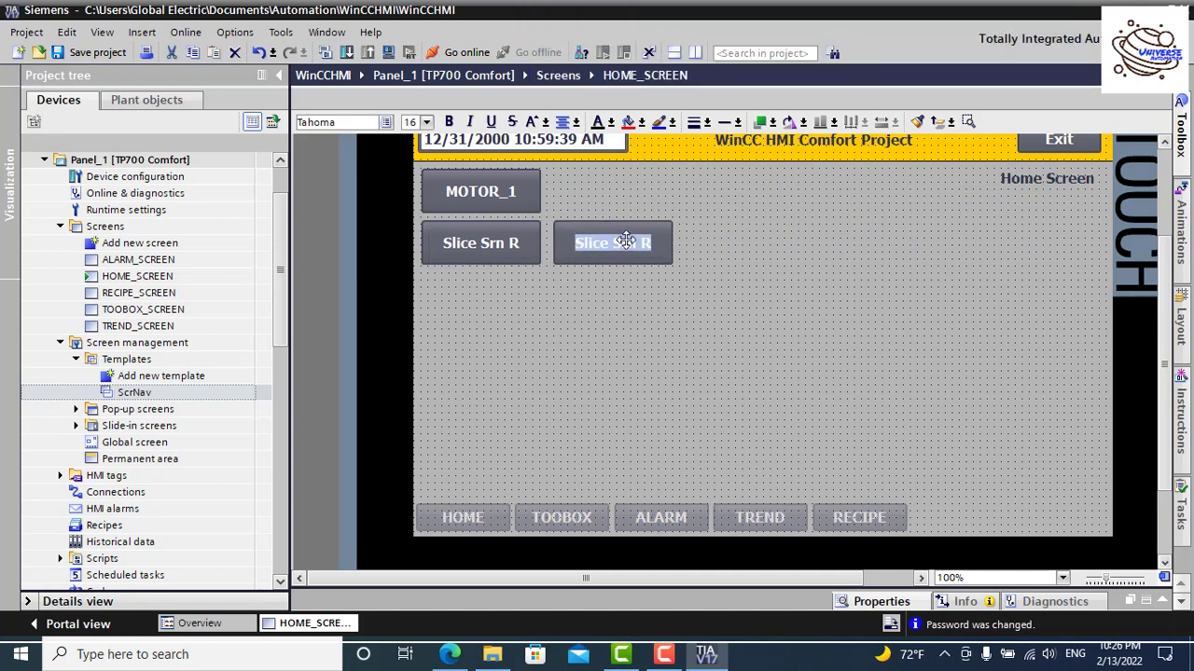
{"action": "type", "text": "LOG"}
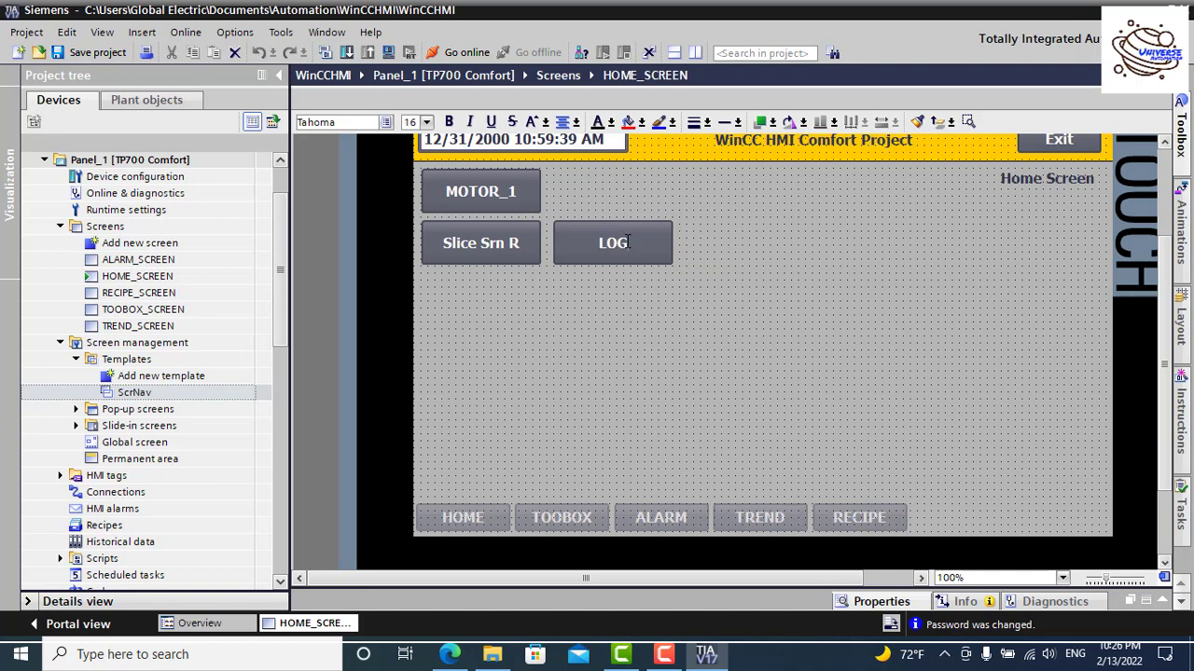
{"action": "type", "text": "OFF"}
{"action": "left_click", "coordinate": [754, 234]}
{"action": "left_click", "coordinate": [644, 238]}
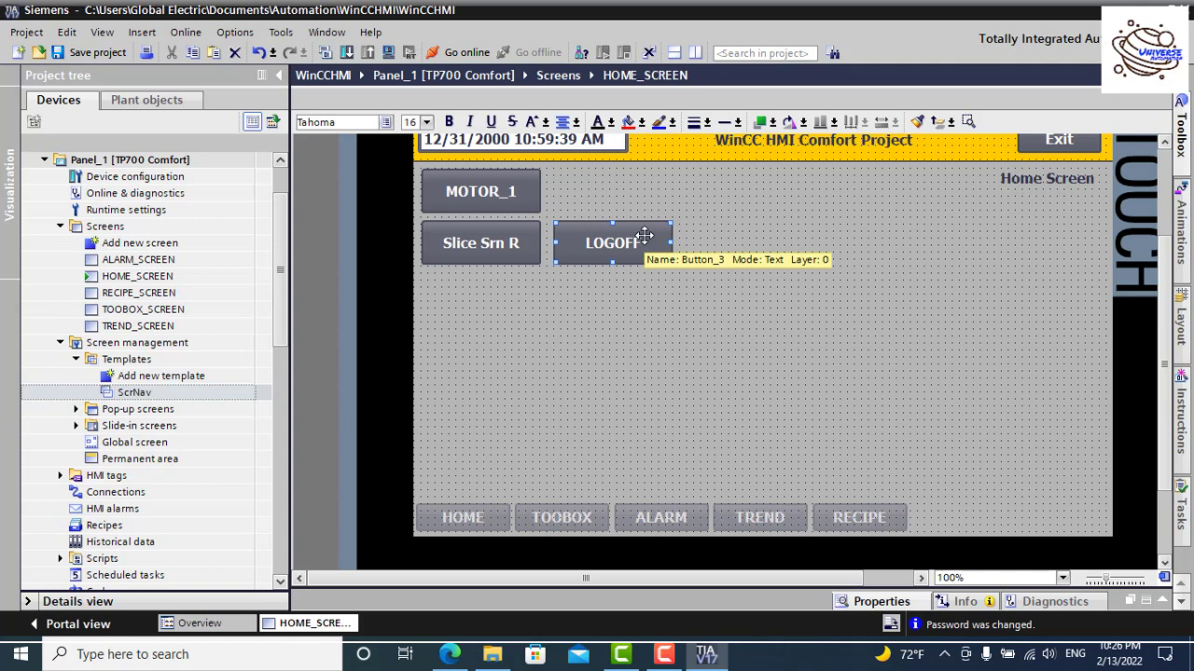
{"action": "right_click", "coordinate": [644, 237]}
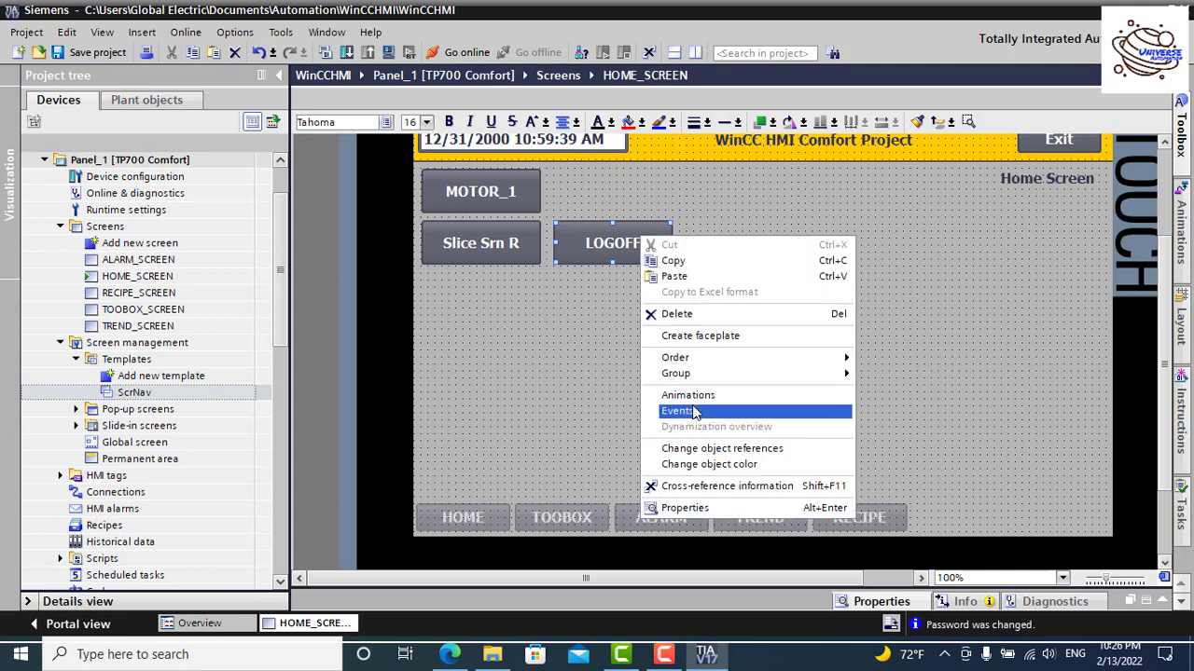
Step: Replace ShowSlideInScreen on the LOGOFF button's Press event with the Logoff function
{"action": "left_click", "coordinate": [694, 411]}
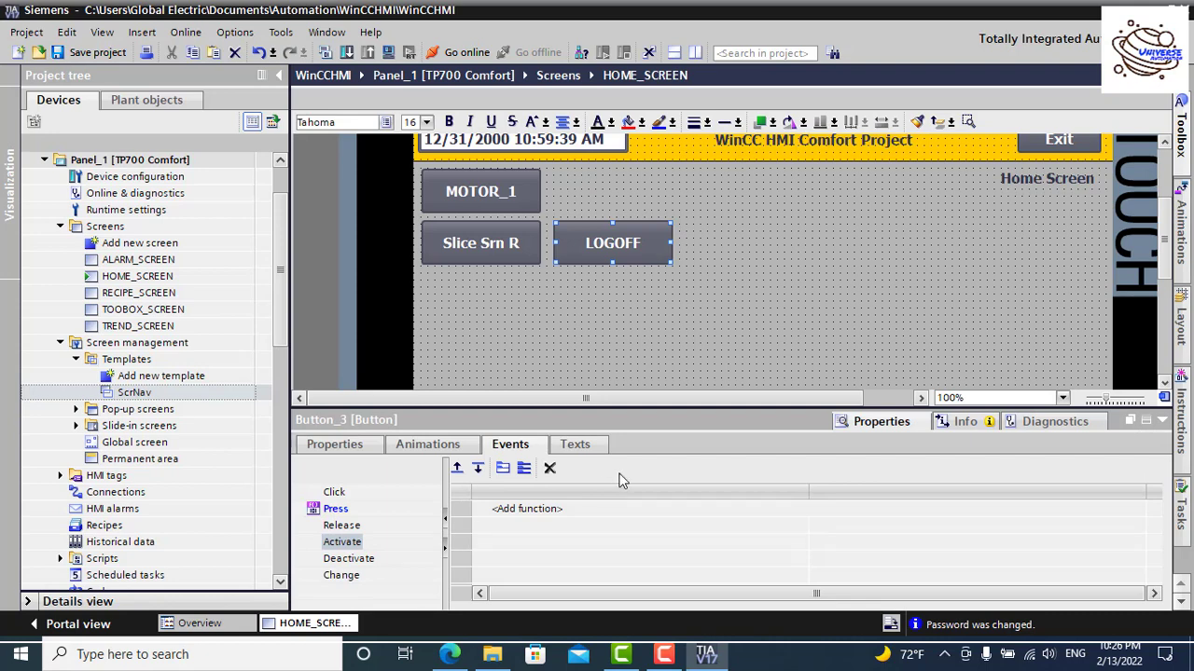
{"action": "left_click", "coordinate": [332, 509]}
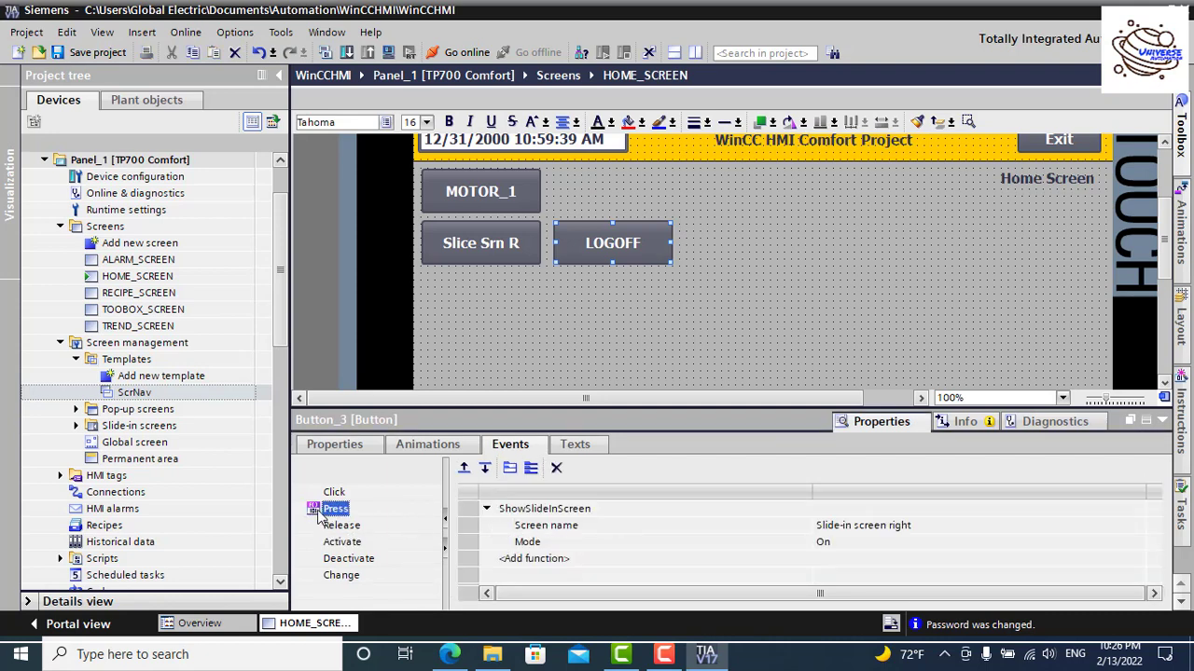
{"action": "right_click", "coordinate": [321, 511]}
{"action": "left_click", "coordinate": [353, 588]}
{"action": "left_click", "coordinate": [539, 510]}
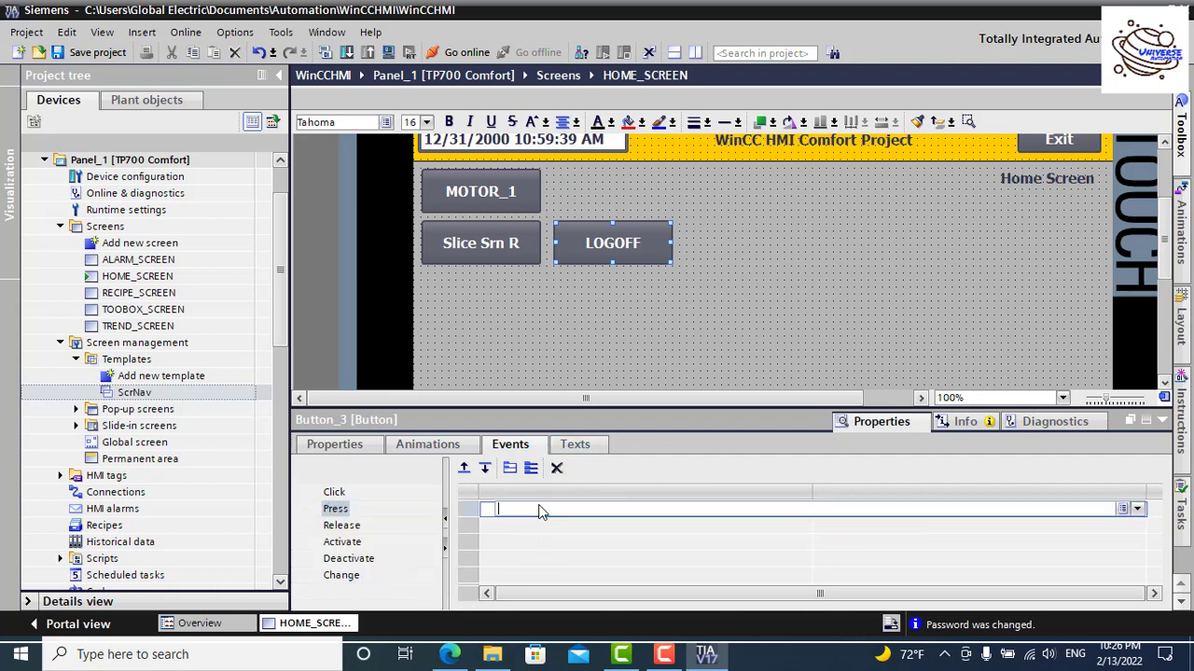
{"action": "type", "text": "log"}
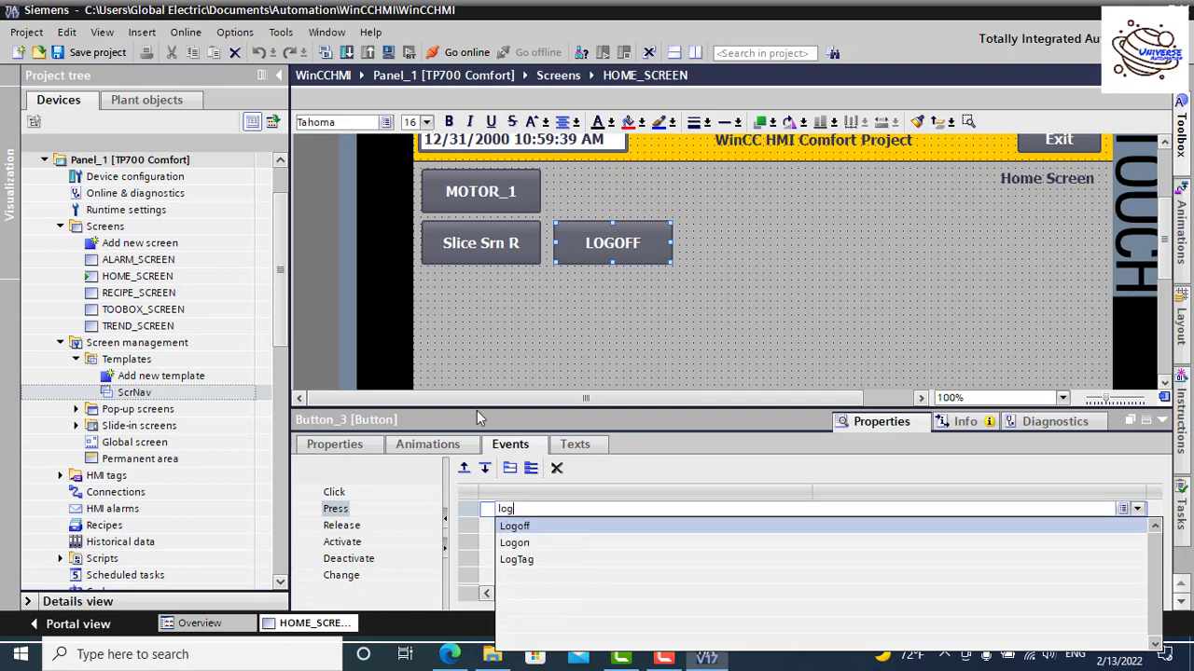
{"action": "left_click", "coordinate": [527, 528]}
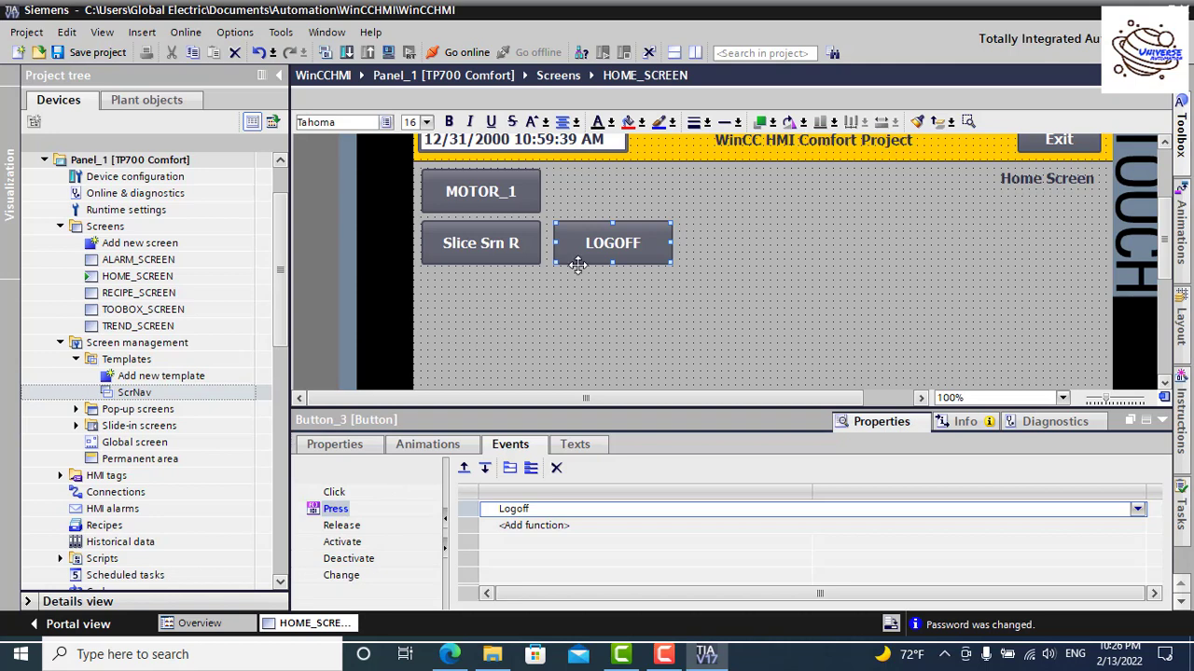
{"action": "left_click", "coordinate": [608, 254]}
{"action": "left_click", "coordinate": [716, 220]}
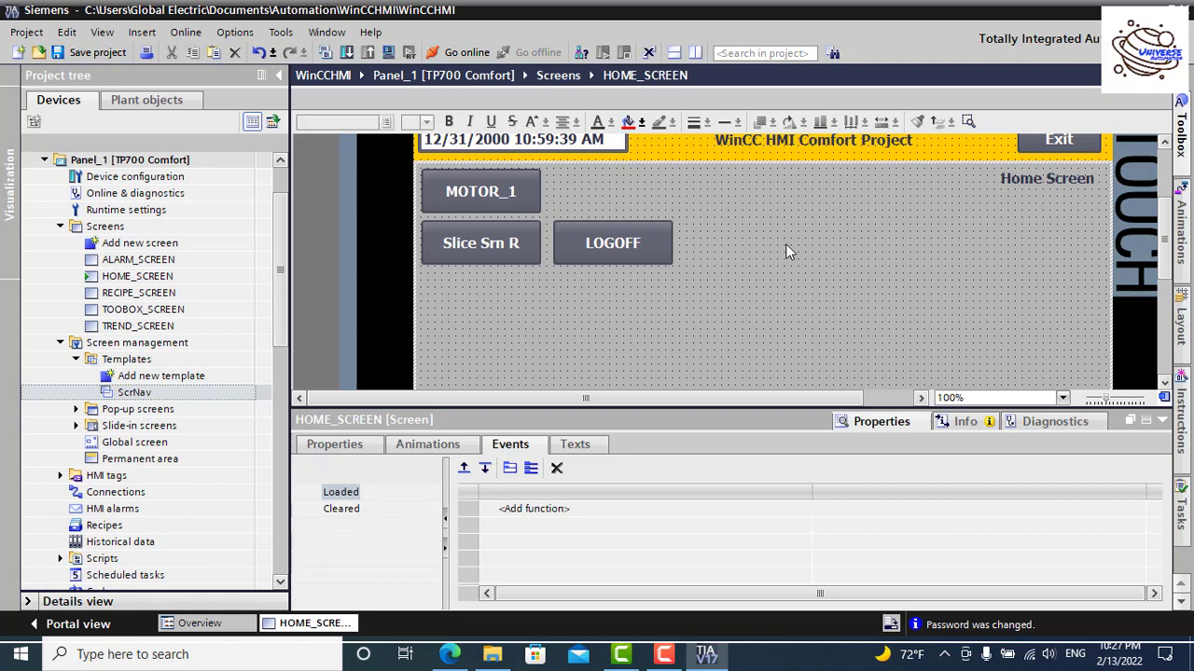
Step: Drag the LOGOFF button into the bottom row beside the HOME–RECIPE navigation buttons
{"action": "left_click", "coordinate": [1161, 420]}
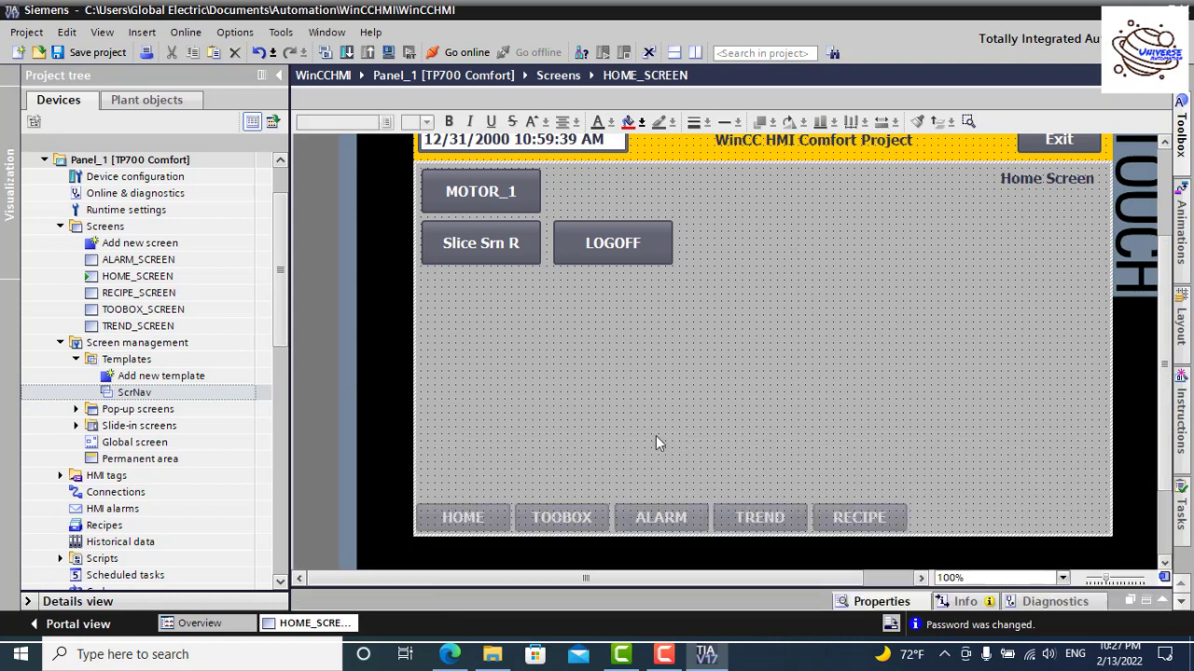
{"action": "scroll", "coordinate": [601, 409], "scroll_direction": "up", "scroll_amount": 2}
{"action": "scroll", "coordinate": [601, 410], "scroll_direction": "down", "scroll_amount": 2}
{"action": "left_click_drag", "start_coordinate": [617, 241], "coordinate": [1058, 514]}
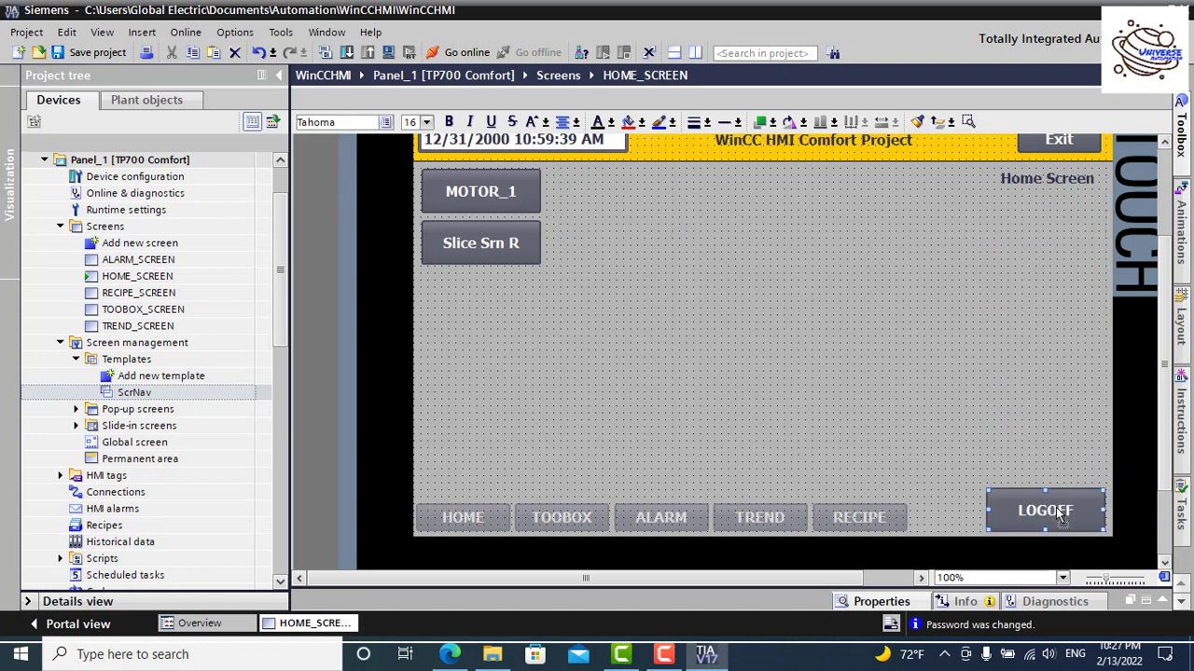
{"action": "left_click", "coordinate": [838, 341]}
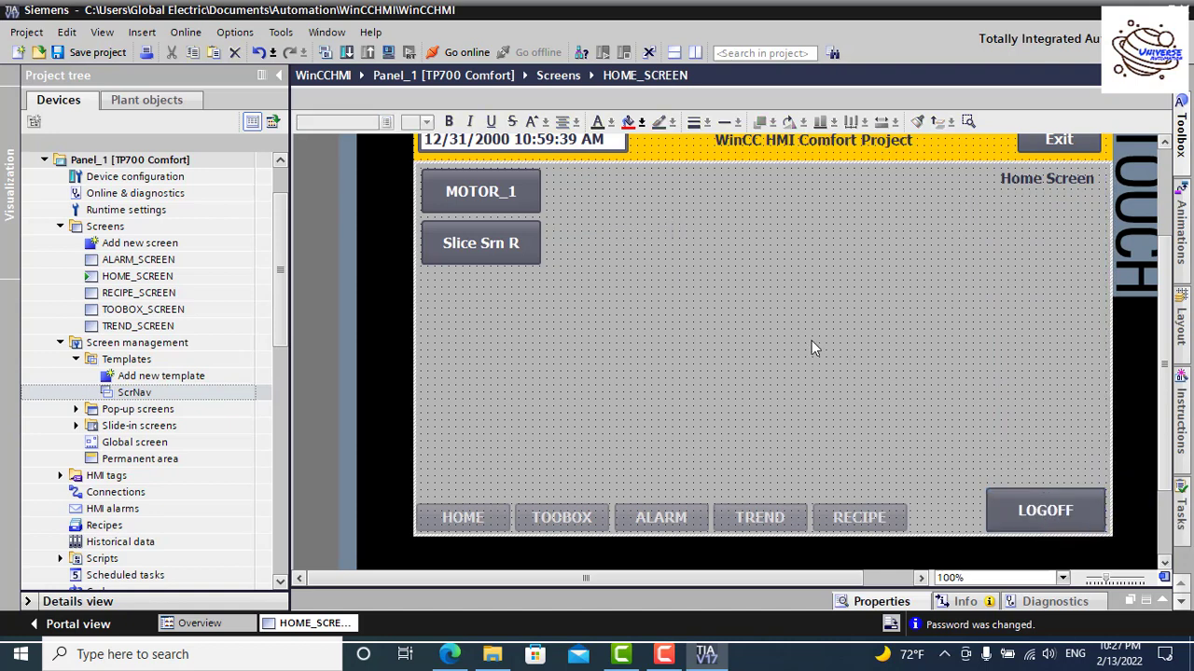
Step: Save the project, compile it with 0 errors and 2 warnings, and start runtime simulation
{"action": "left_click", "coordinate": [87, 53]}
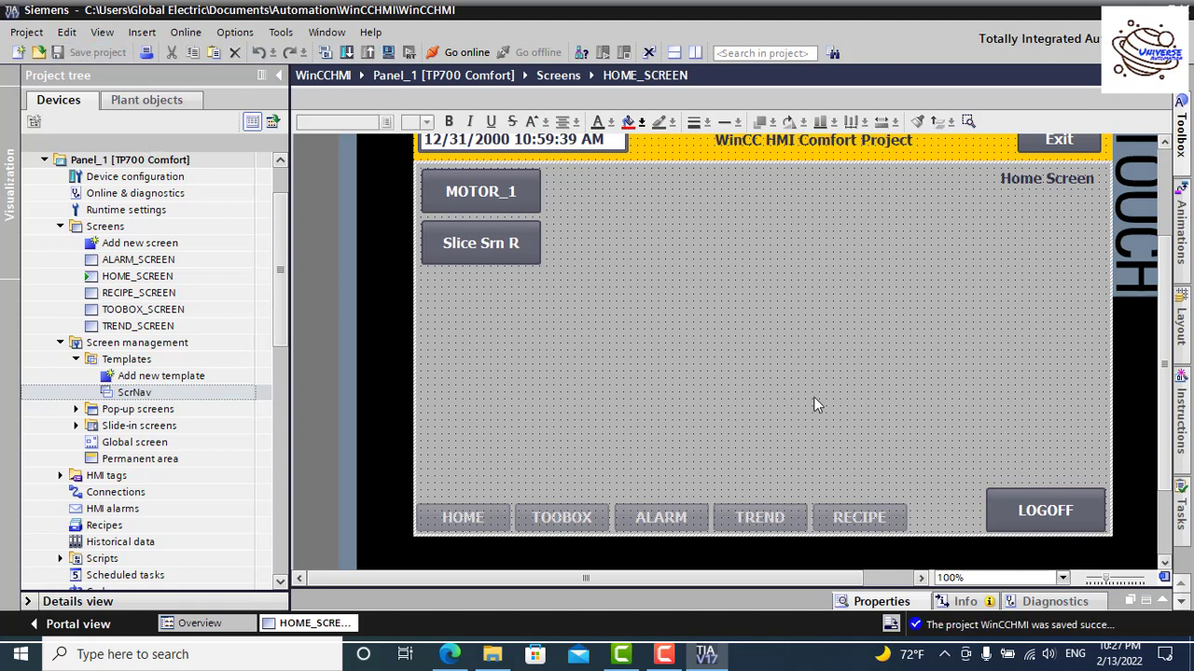
{"action": "left_click", "coordinate": [325, 53]}
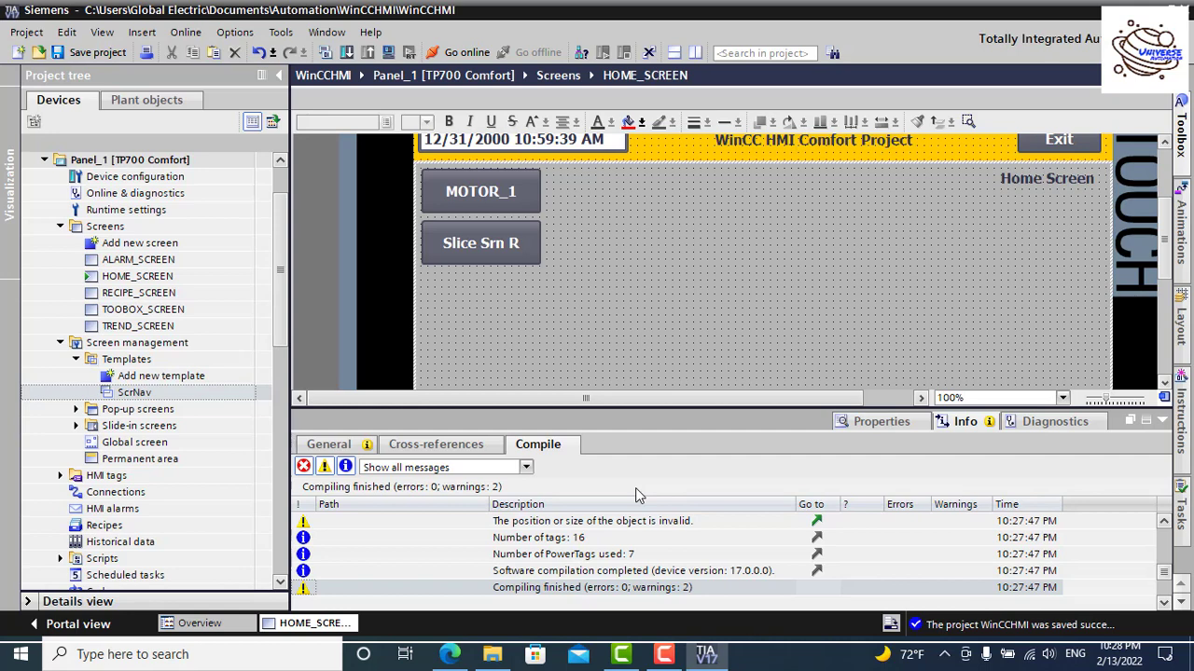
{"action": "left_click", "coordinate": [390, 53]}
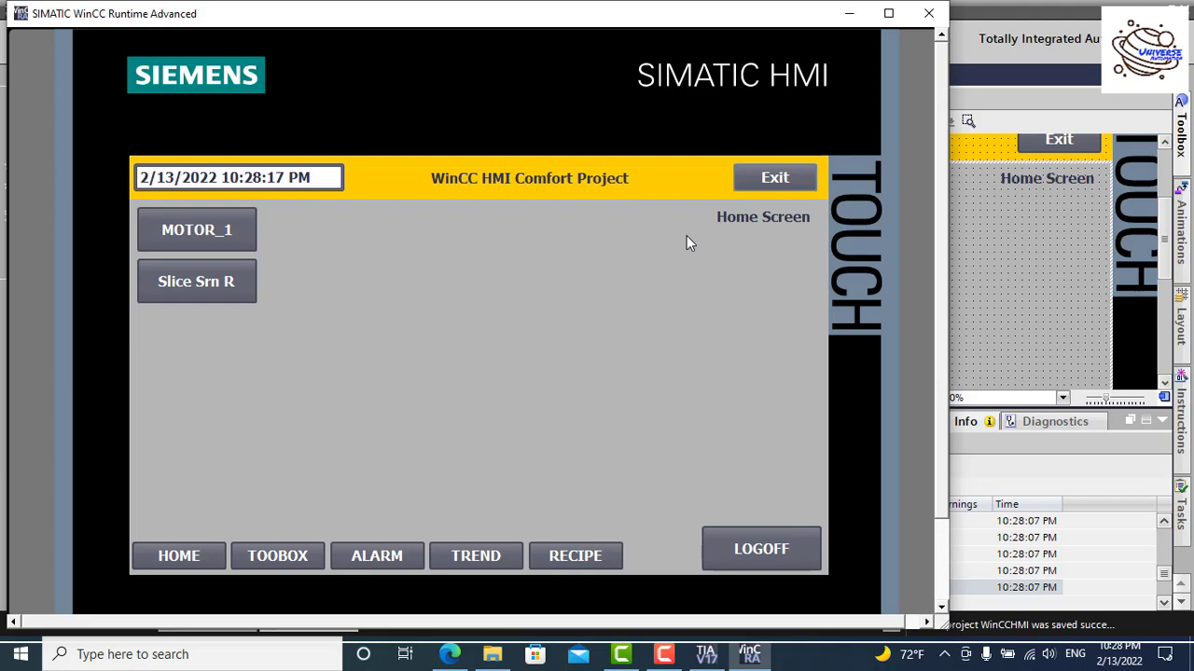
Step: Request the TOOBOX screen and enter user name Operator in the login prompt
{"action": "left_click", "coordinate": [184, 553]}
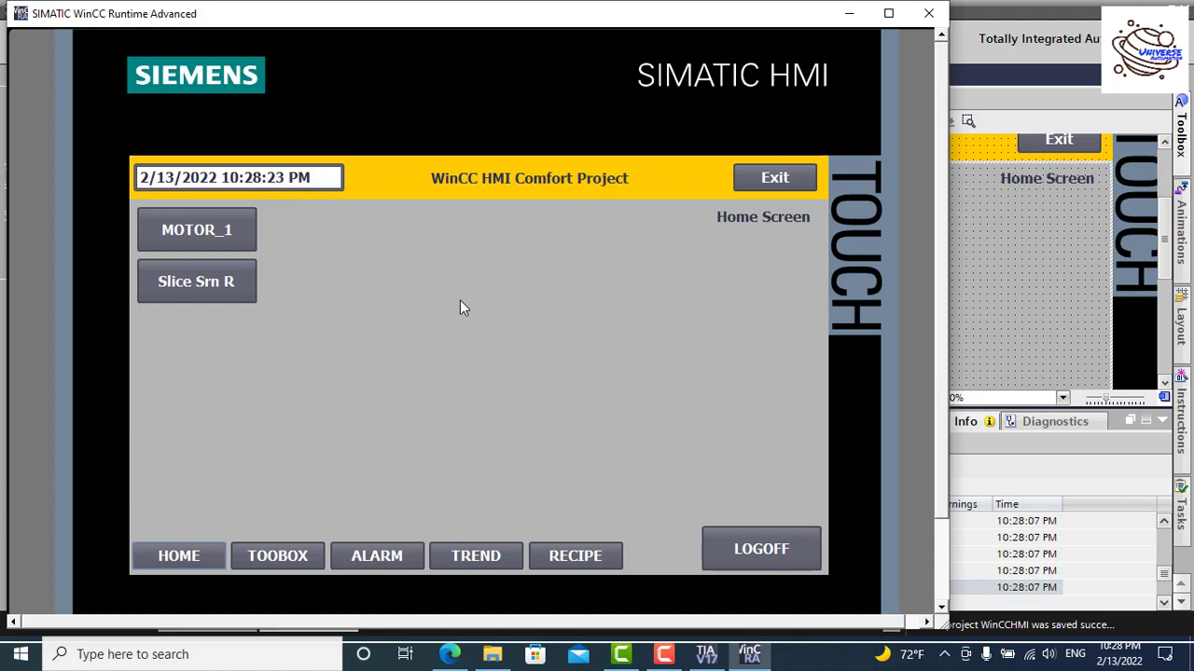
{"action": "left_click", "coordinate": [284, 559]}
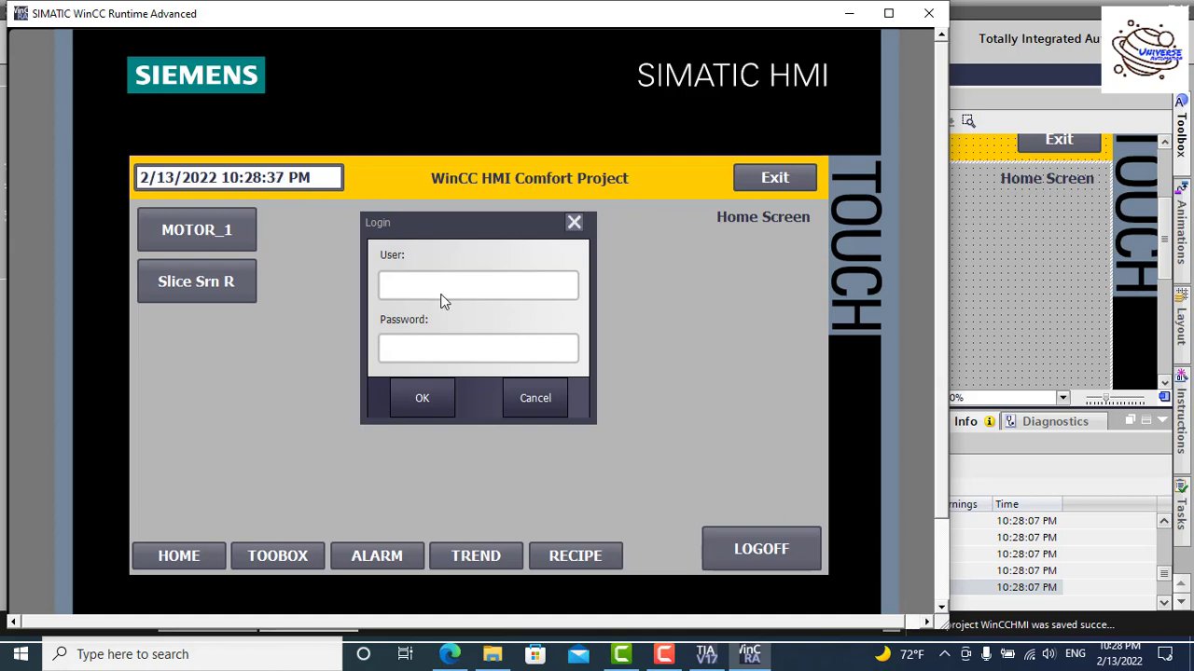
{"action": "left_click", "coordinate": [439, 292]}
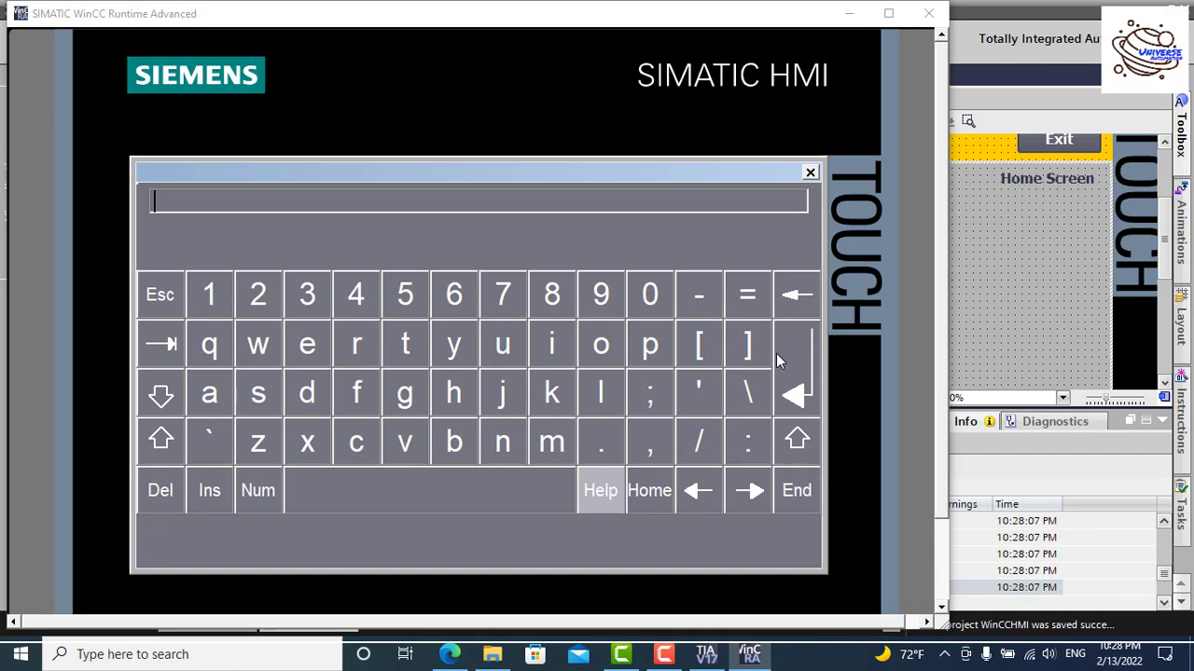
{"action": "left_click", "coordinate": [795, 442]}
{"action": "left_click", "coordinate": [601, 344]}
{"action": "left_click", "coordinate": [650, 347]}
{"action": "left_click", "coordinate": [312, 344]}
{"action": "left_click", "coordinate": [365, 344]}
{"action": "left_click", "coordinate": [211, 391]}
{"action": "left_click", "coordinate": [405, 345]}
{"action": "left_click", "coordinate": [600, 345]}
{"action": "left_click", "coordinate": [405, 345]}
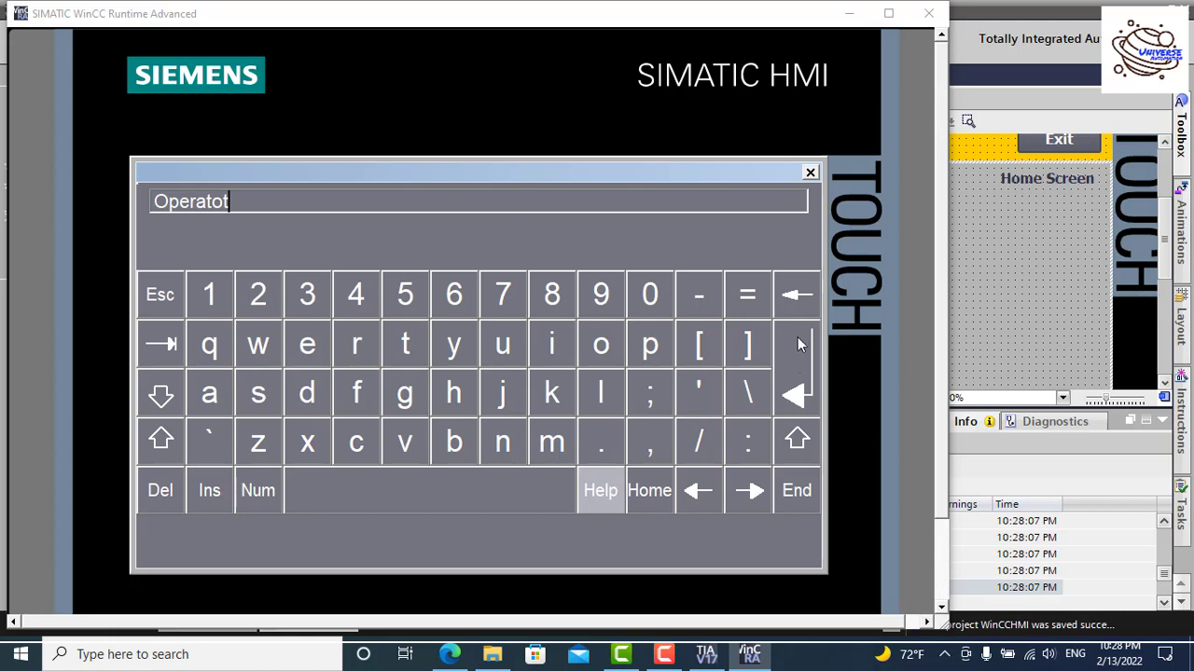
{"action": "left_click", "coordinate": [797, 295]}
{"action": "left_click", "coordinate": [365, 343]}
{"action": "left_click", "coordinate": [796, 397]}
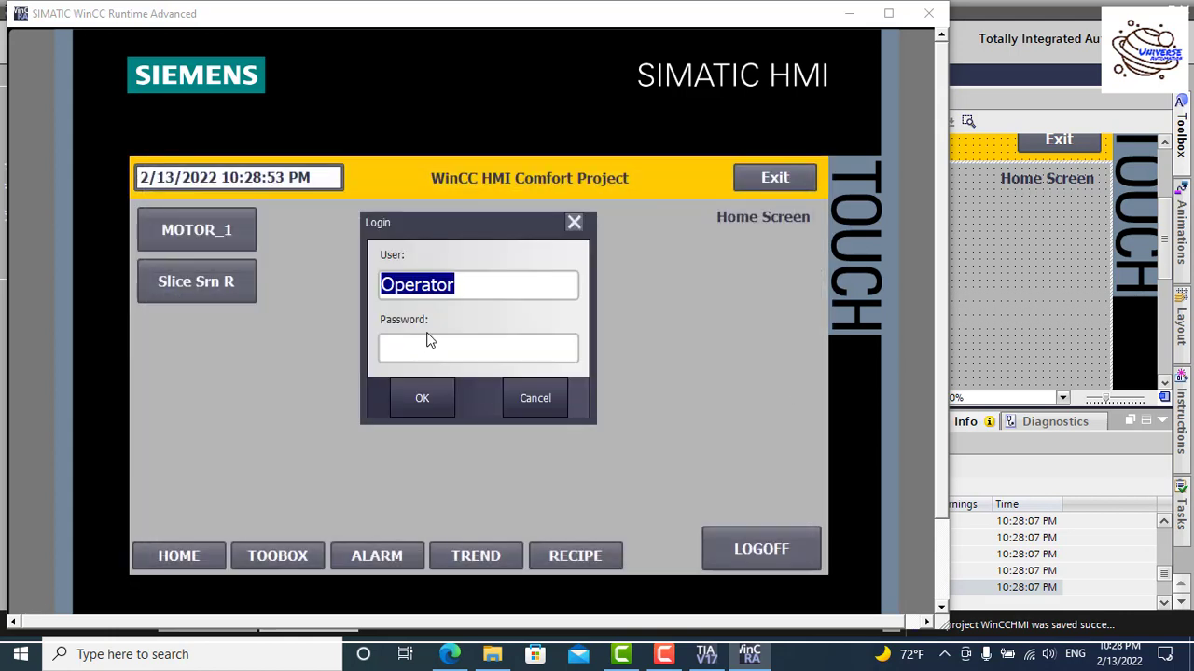
Step: Enter the Operator password, log in, and try opening TOOBOX again
{"action": "left_click", "coordinate": [430, 345]}
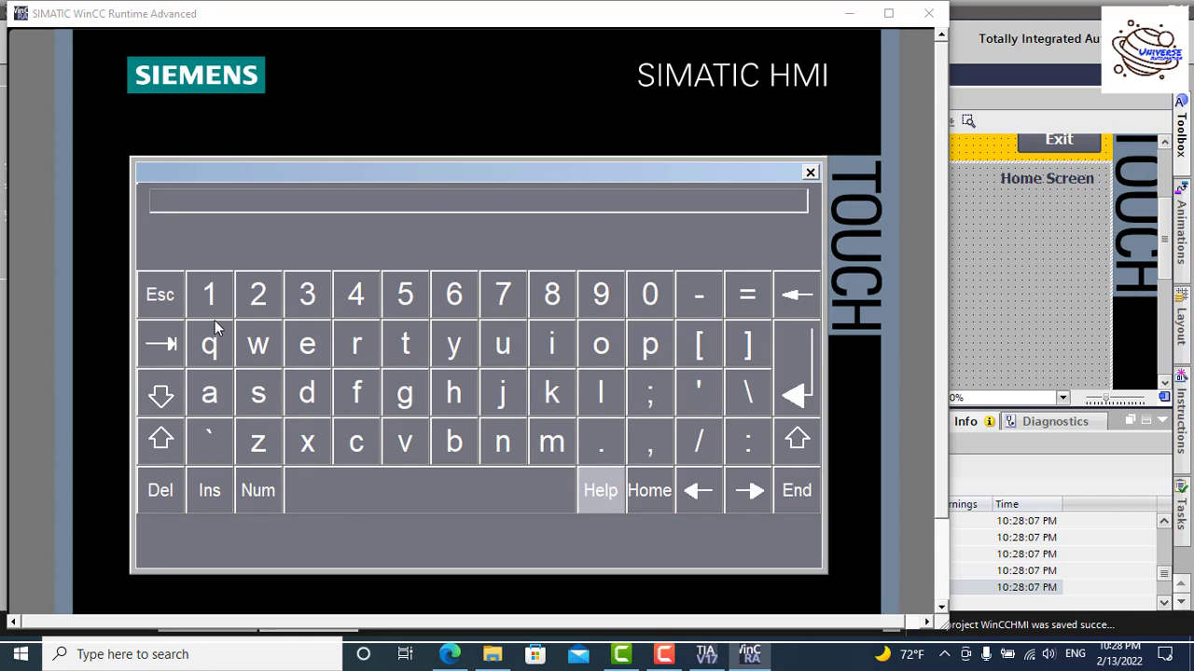
{"action": "left_click", "coordinate": [360, 293]}
{"action": "left_click", "coordinate": [360, 292]}
{"action": "left_click", "coordinate": [359, 293]}
{"action": "left_click", "coordinate": [800, 369]}
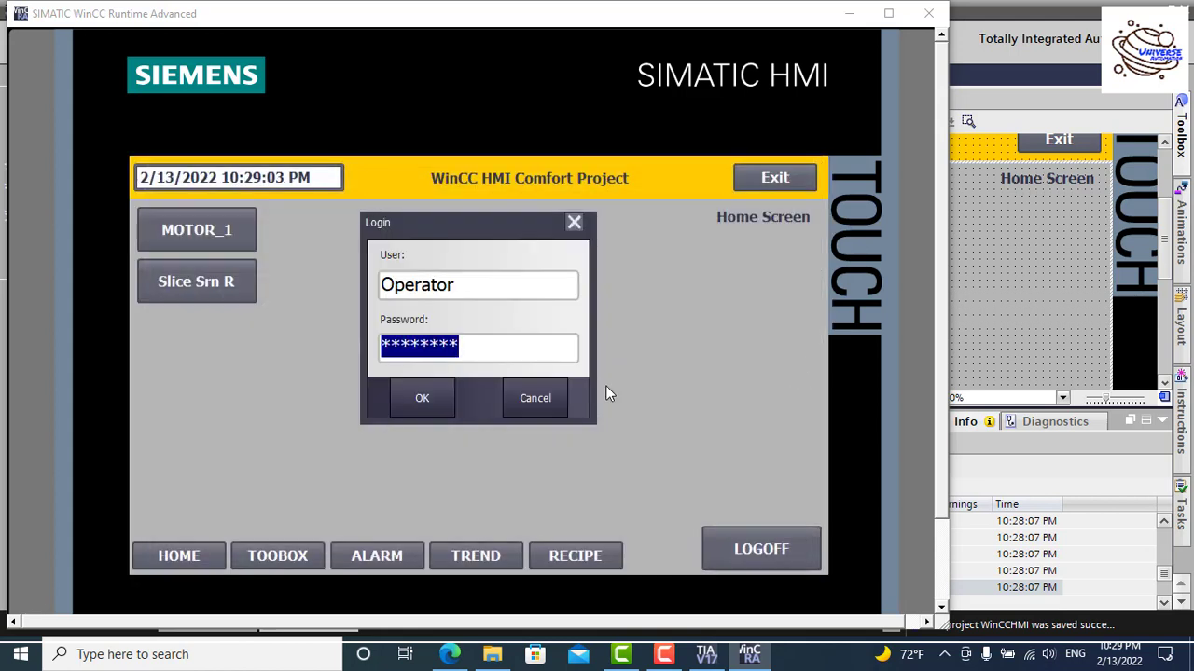
{"action": "left_click", "coordinate": [414, 400]}
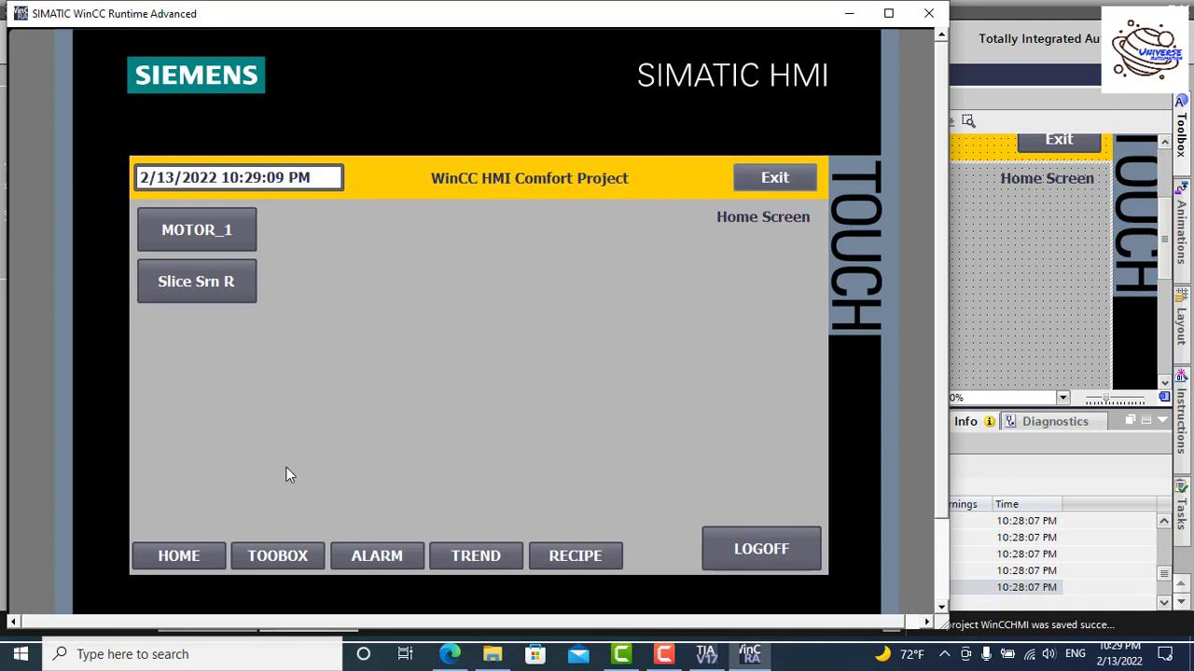
{"action": "left_click", "coordinate": [305, 557]}
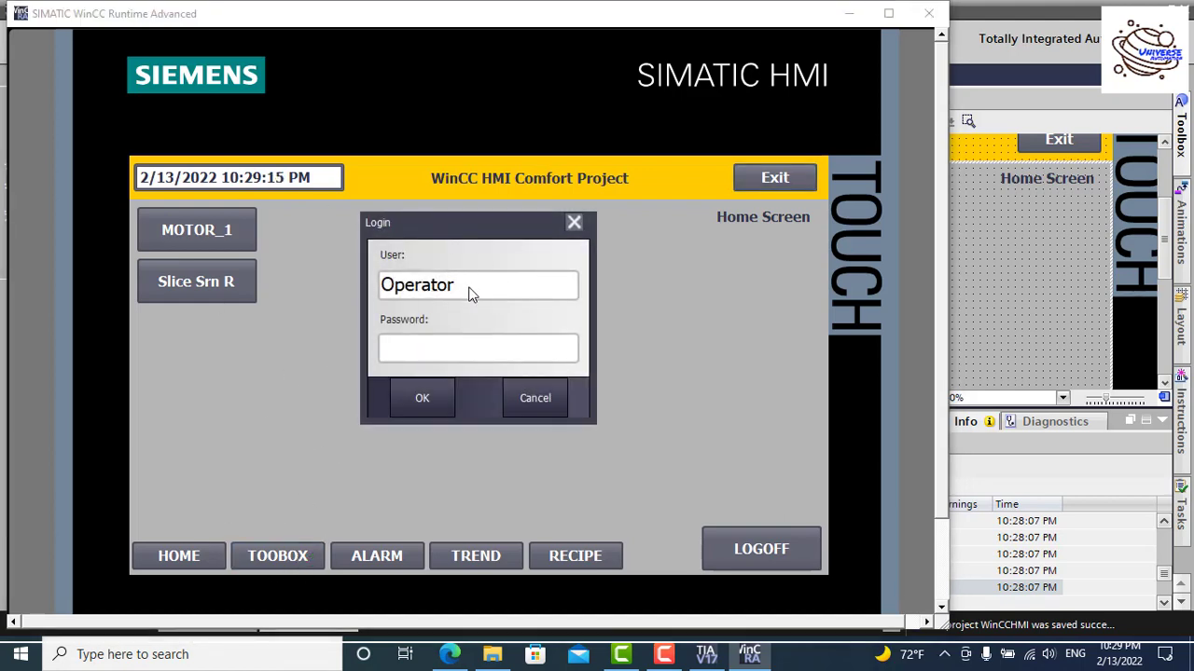
Step: Dismiss the login prompt, open the Recipe screen and select the Color recipe
{"action": "left_click", "coordinate": [540, 397]}
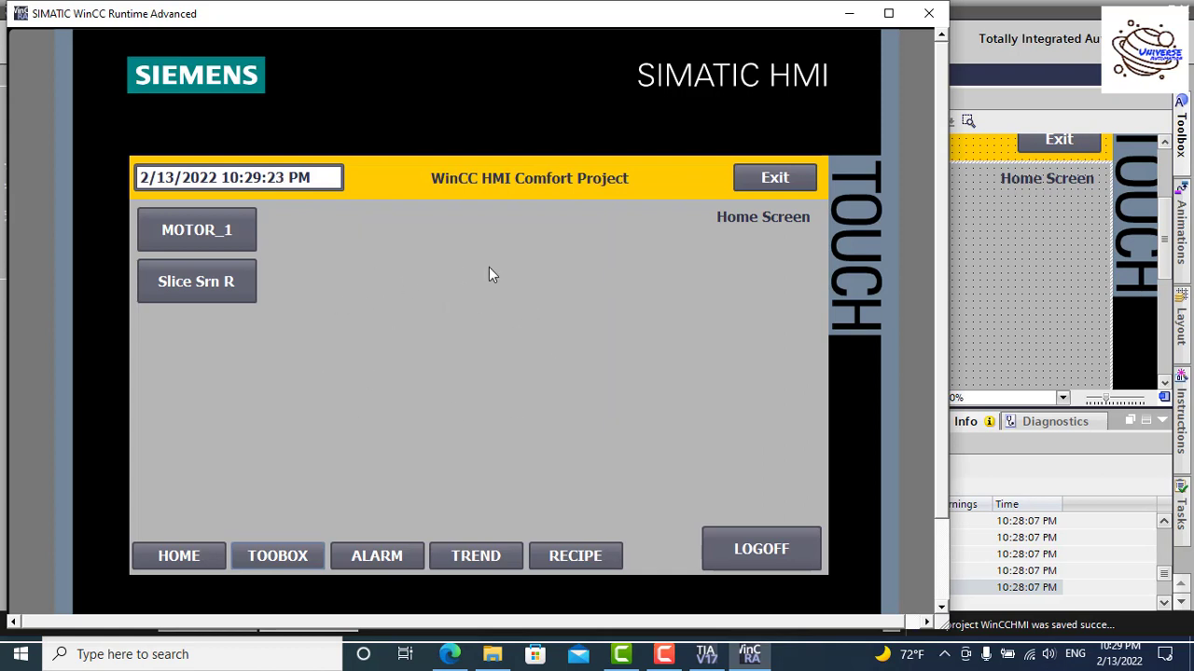
{"action": "left_click", "coordinate": [578, 557]}
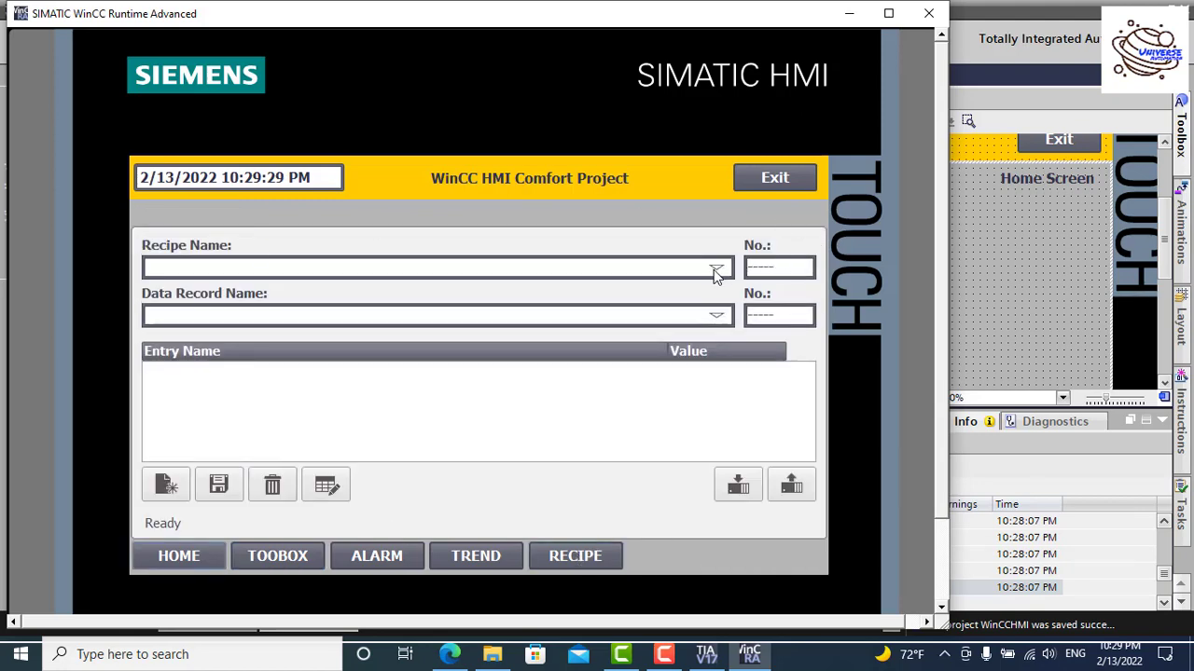
{"action": "left_click", "coordinate": [715, 268]}
{"action": "left_click", "coordinate": [289, 289]}
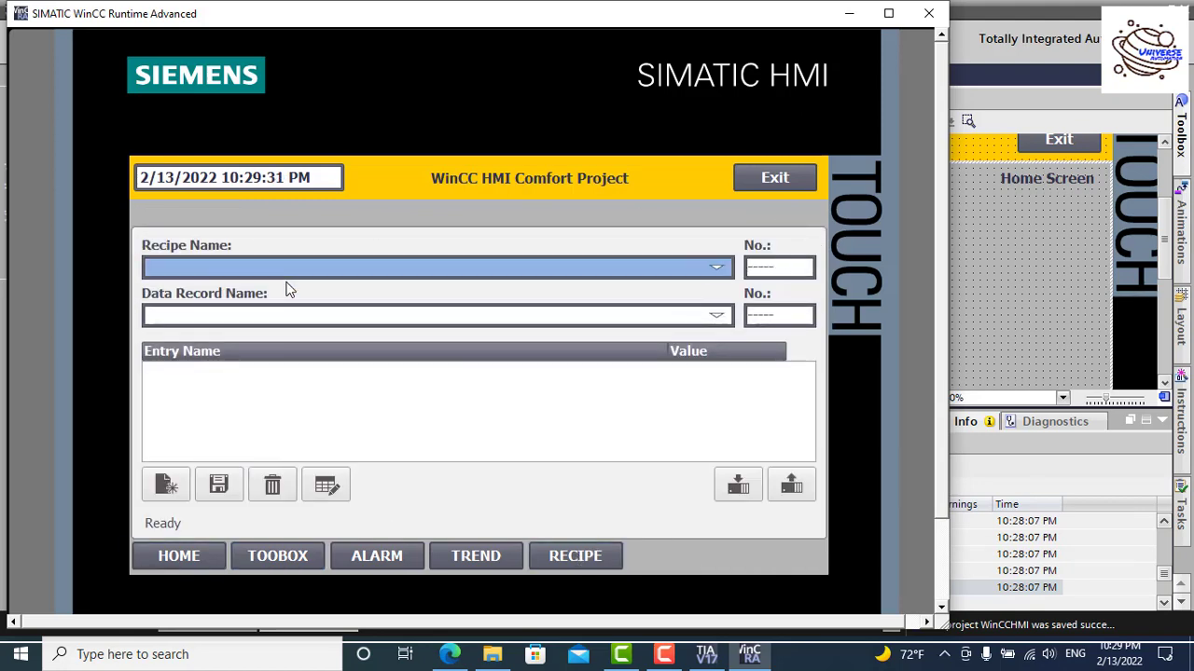
Step: Load the Color-1 data record and then the Color-2 data record of the Color recipe
{"action": "left_click", "coordinate": [715, 317]}
{"action": "left_click", "coordinate": [723, 268]}
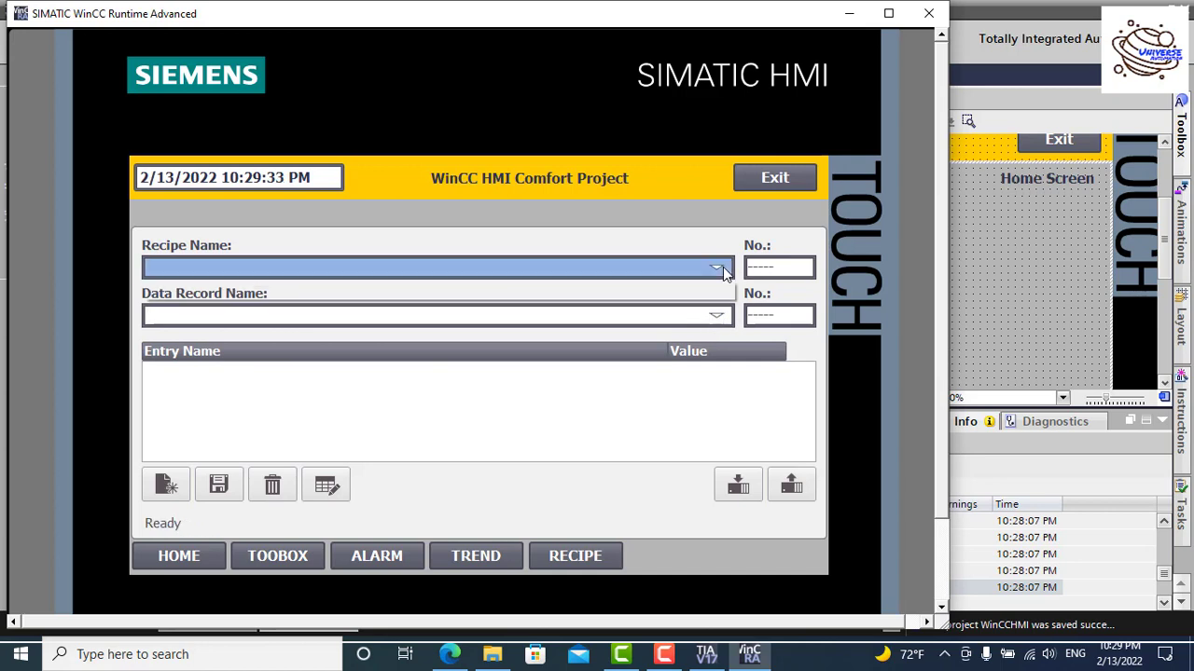
{"action": "left_click", "coordinate": [179, 291]}
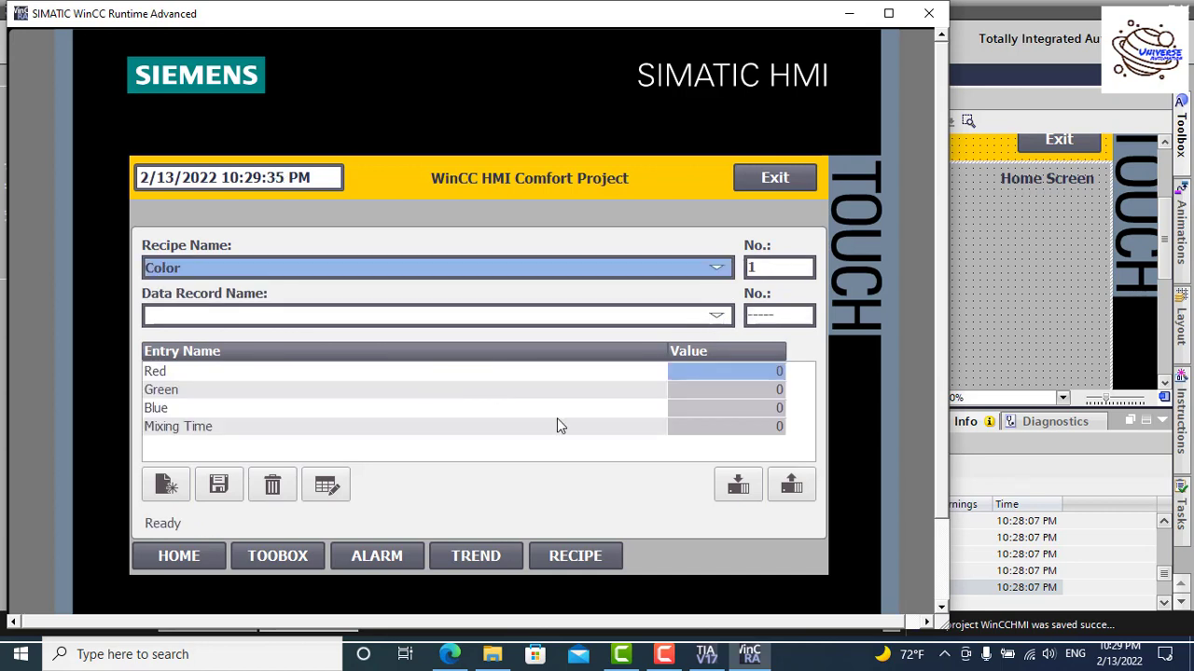
{"action": "left_click", "coordinate": [720, 319]}
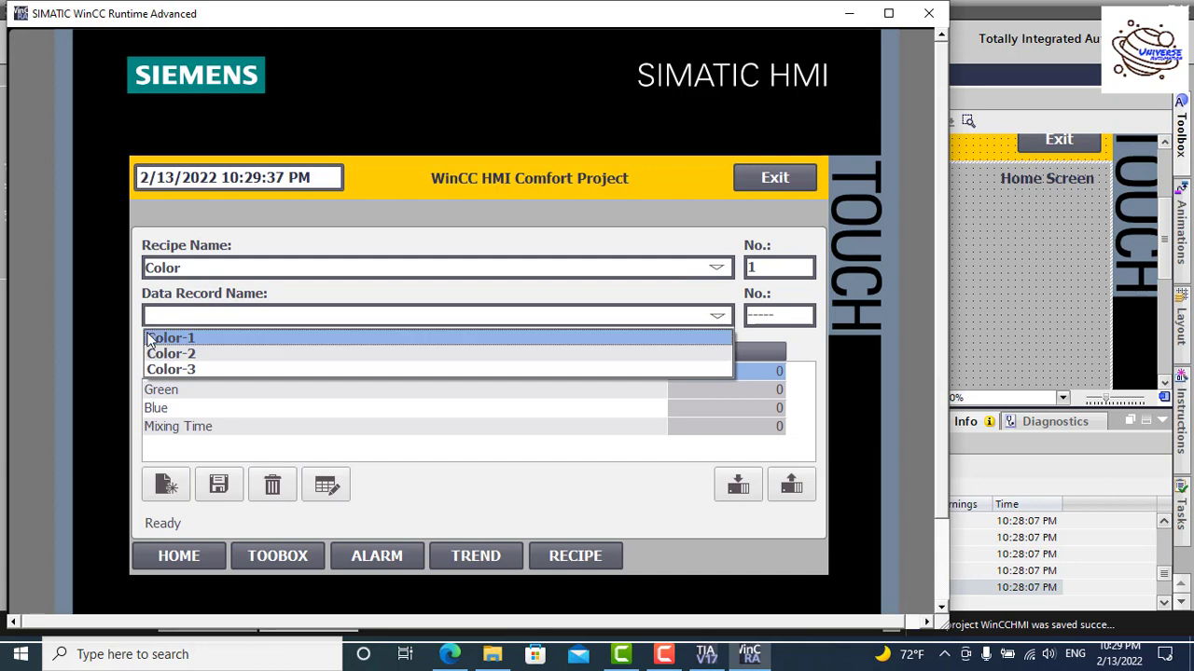
{"action": "left_click", "coordinate": [317, 335]}
{"action": "left_click", "coordinate": [717, 316]}
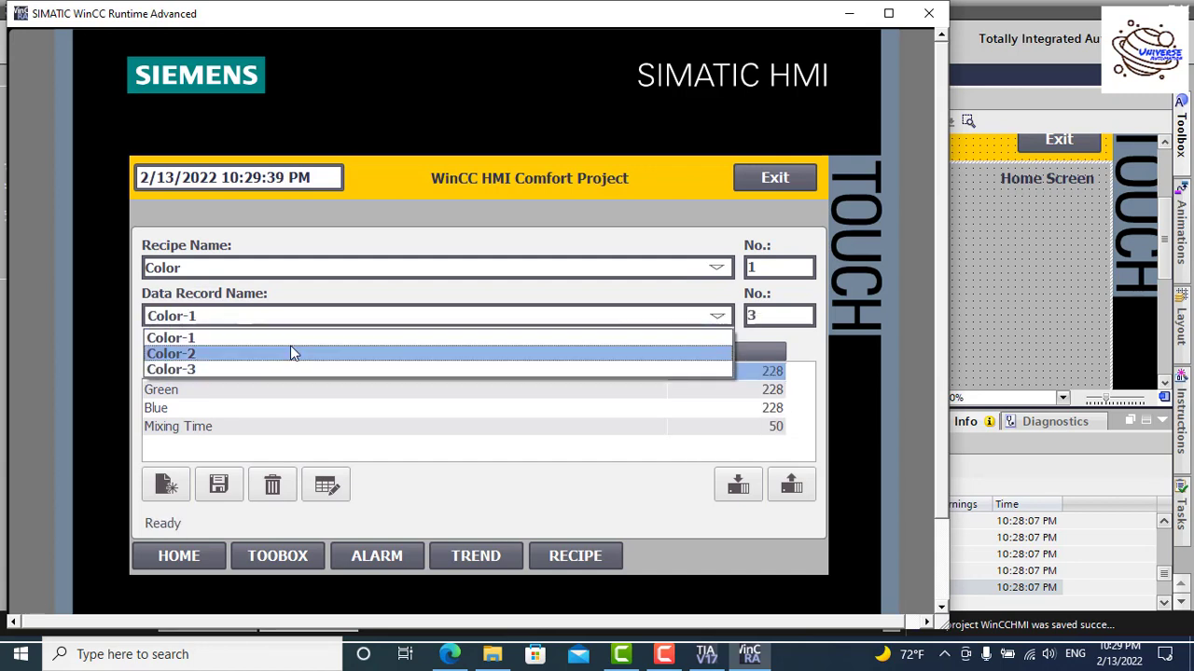
{"action": "left_click", "coordinate": [295, 350]}
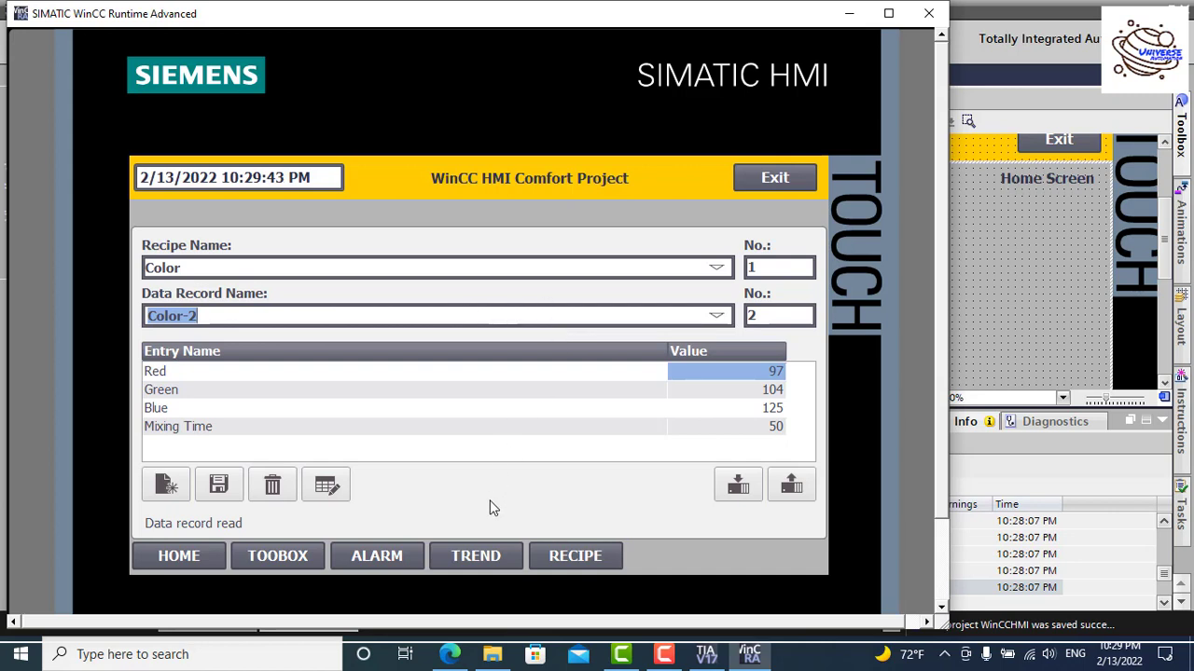
Step: View the Trend Screen, confirm the Alarm screen demands a login, and return Home
{"action": "left_click", "coordinate": [558, 561]}
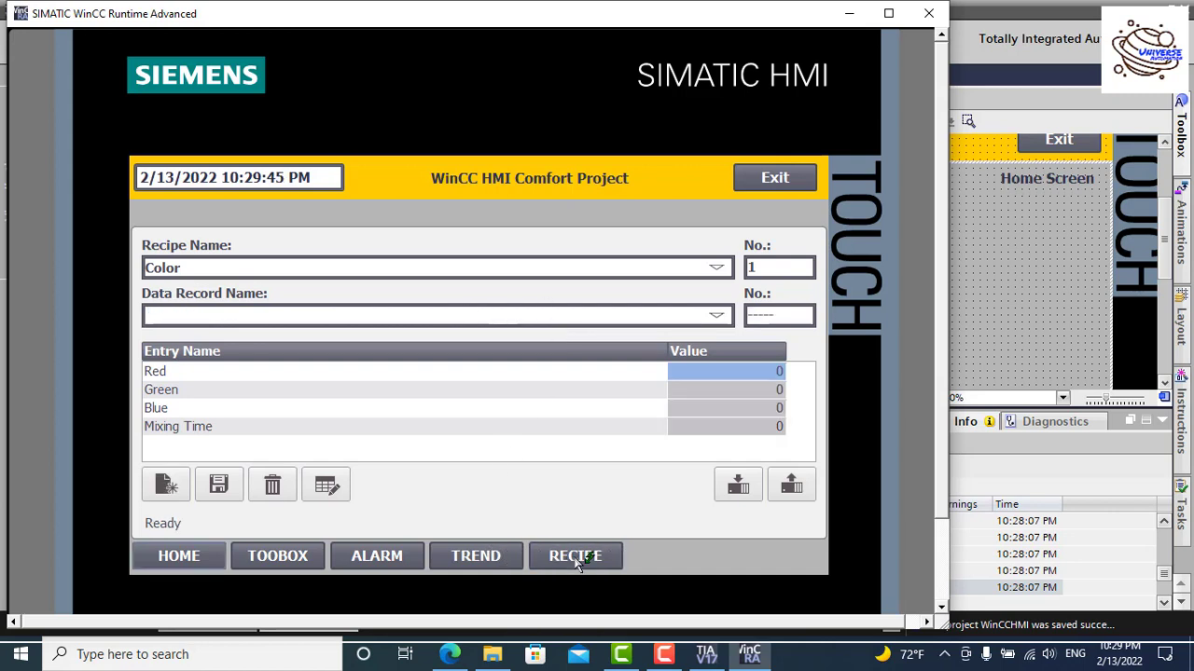
{"action": "left_click", "coordinate": [487, 563]}
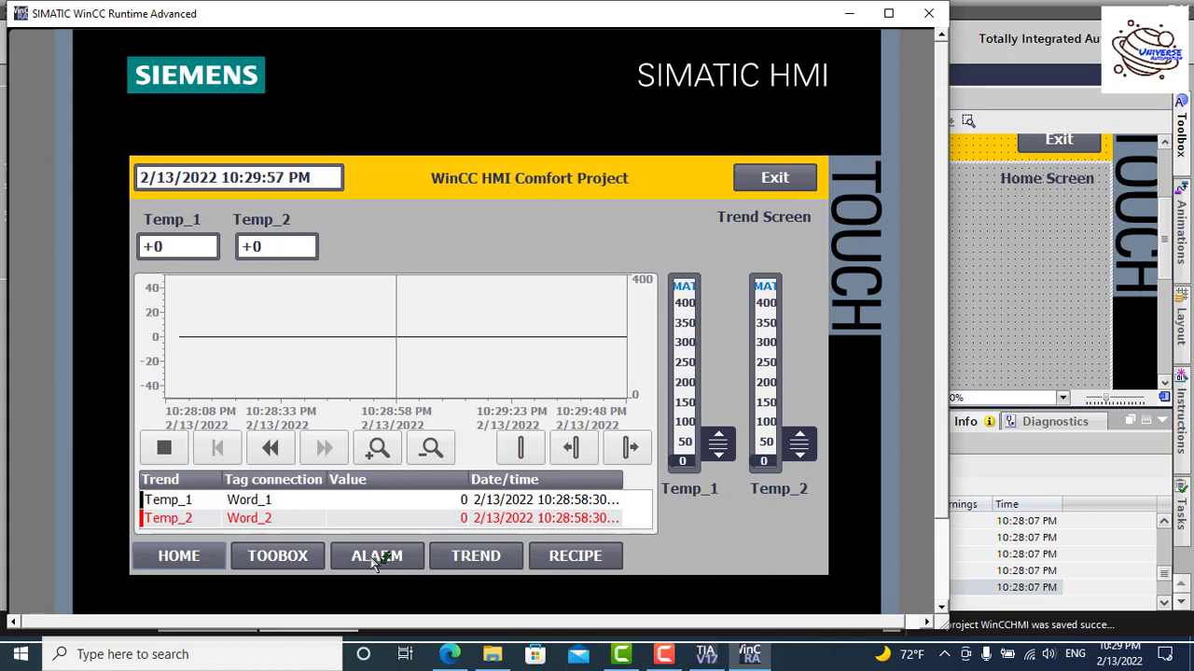
{"action": "left_click", "coordinate": [376, 561]}
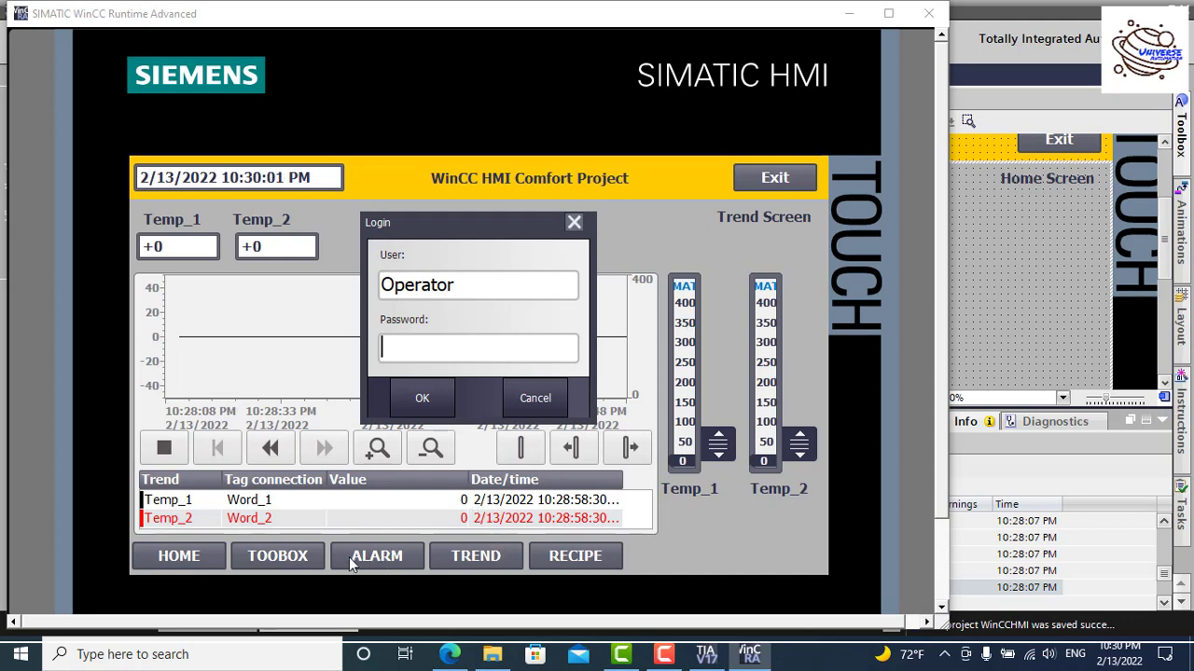
{"action": "left_click", "coordinate": [574, 222]}
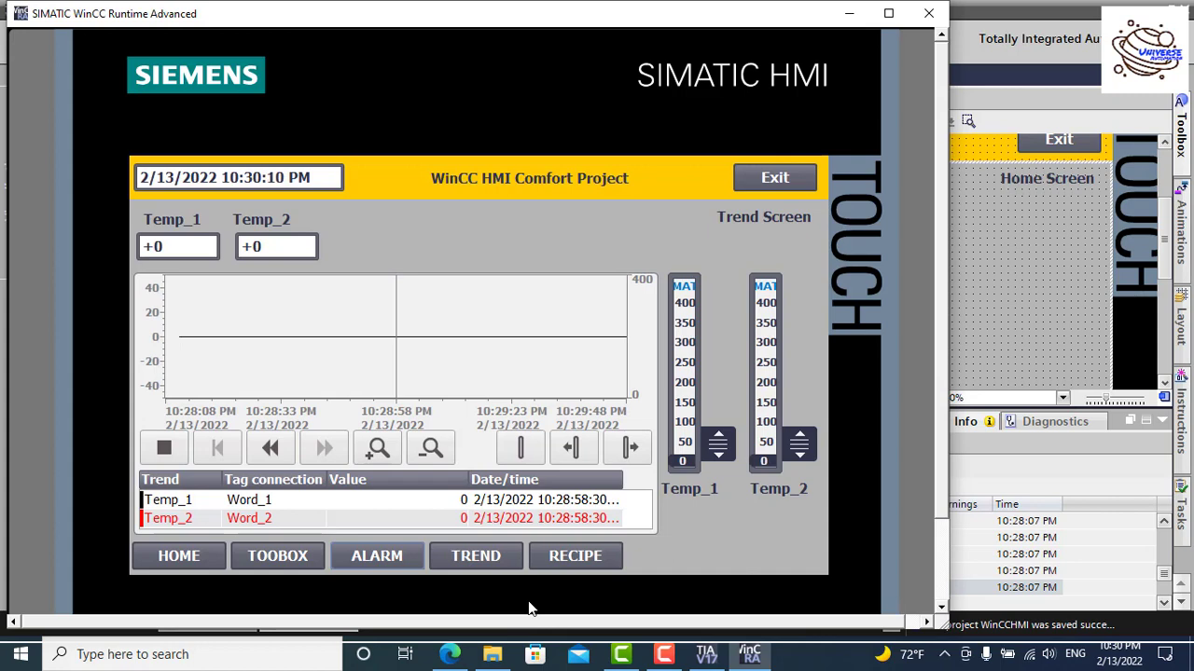
{"action": "left_click", "coordinate": [168, 557]}
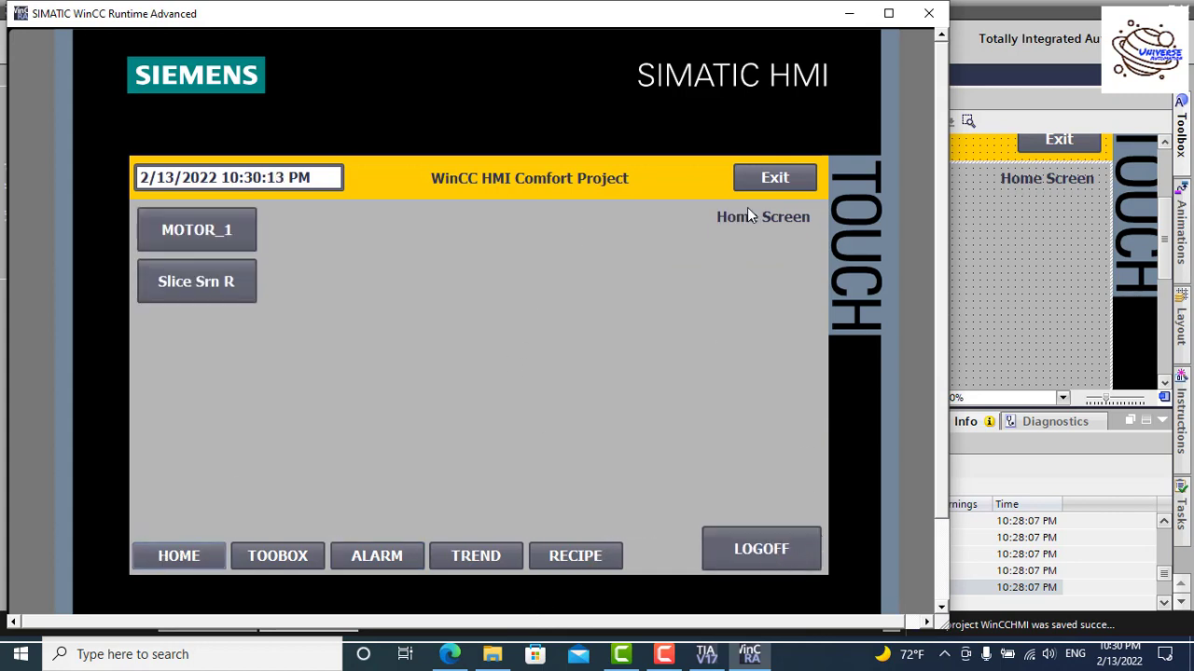
Step: Log off, then confirm the Toolbox, Alarm, Trend and Recipe screens each demand a login
{"action": "left_click", "coordinate": [778, 551]}
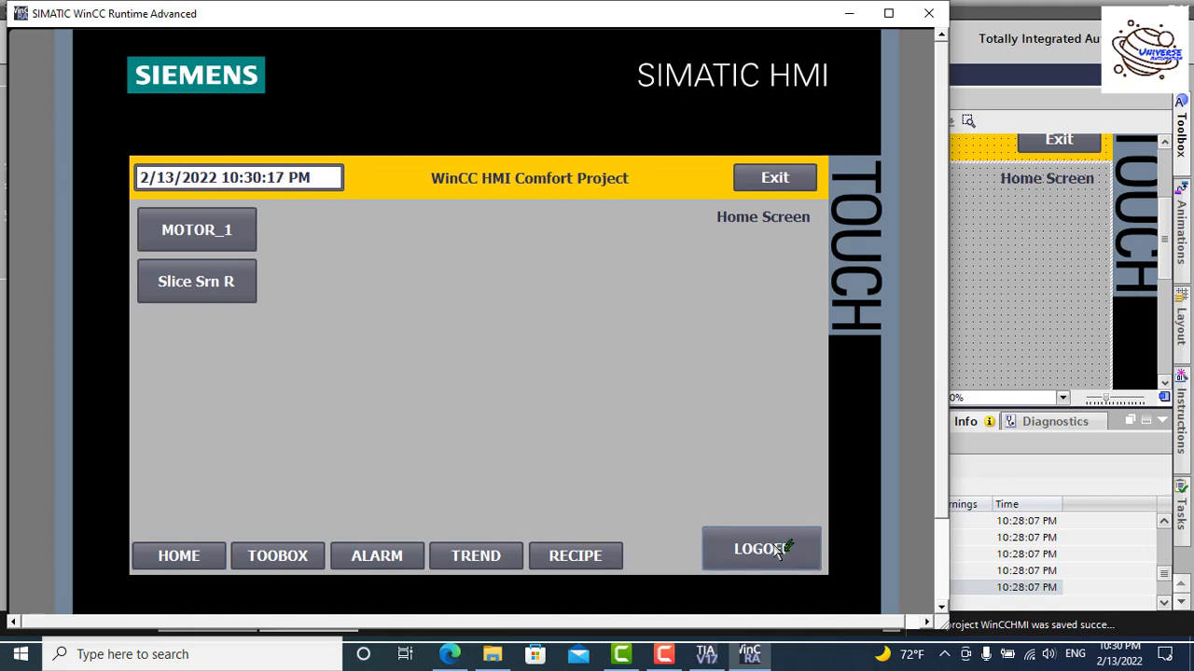
{"action": "left_click", "coordinate": [317, 557]}
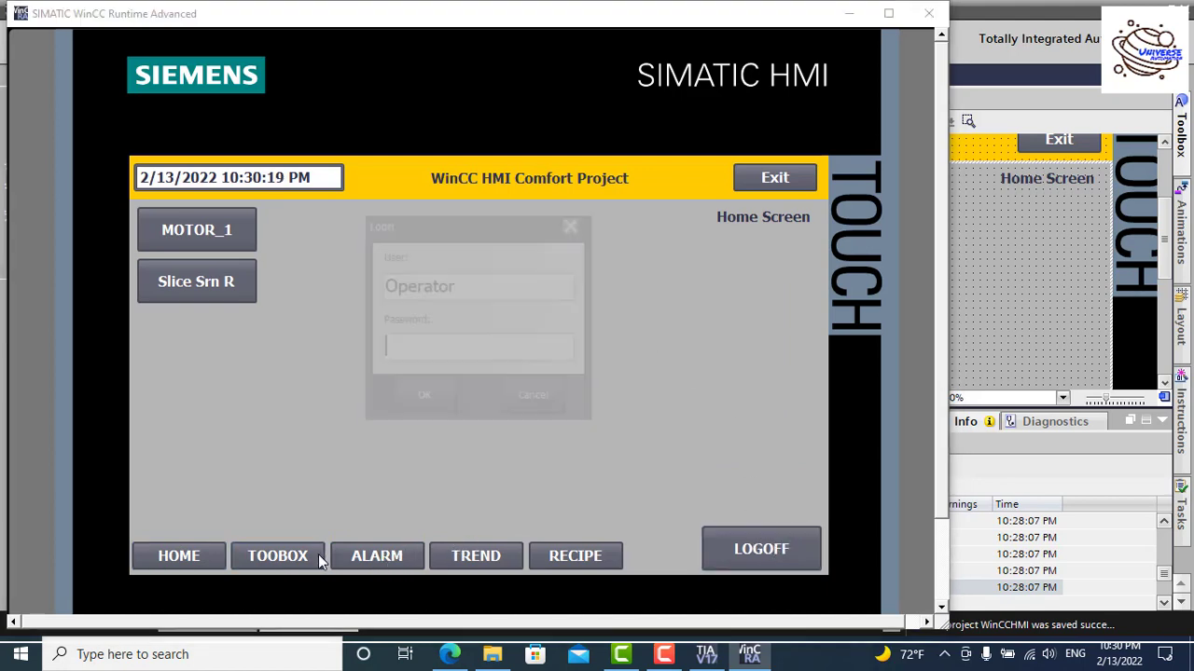
{"action": "left_click", "coordinate": [548, 406]}
{"action": "left_click", "coordinate": [411, 552]}
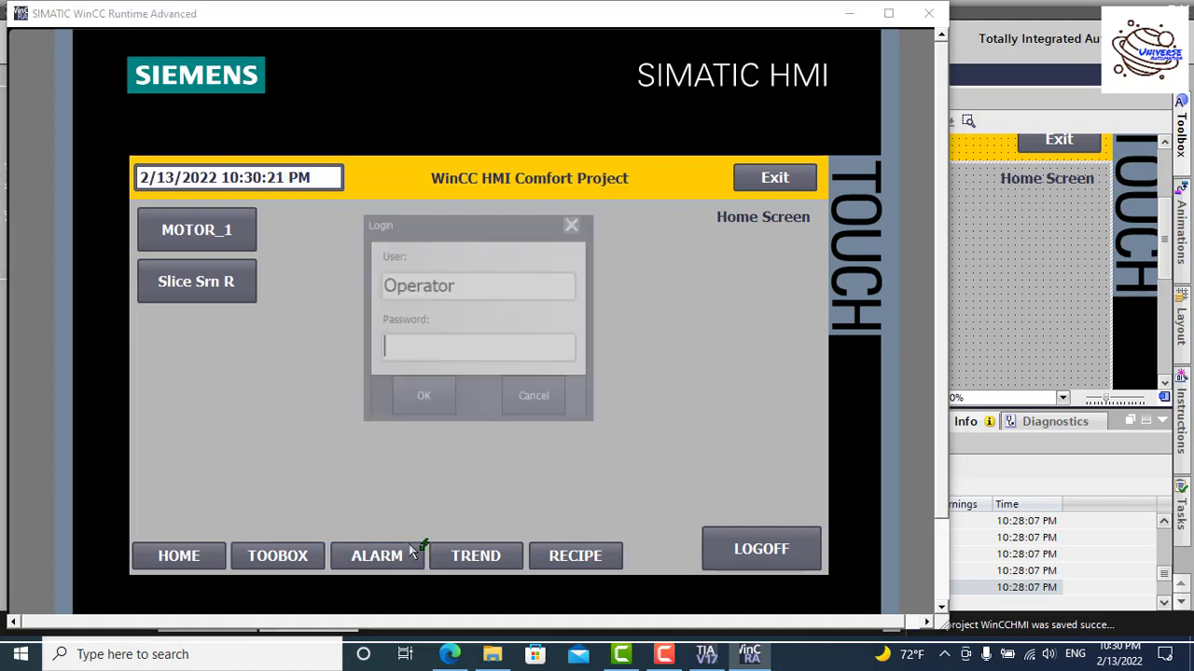
{"action": "left_click", "coordinate": [528, 410]}
{"action": "left_click", "coordinate": [489, 555]}
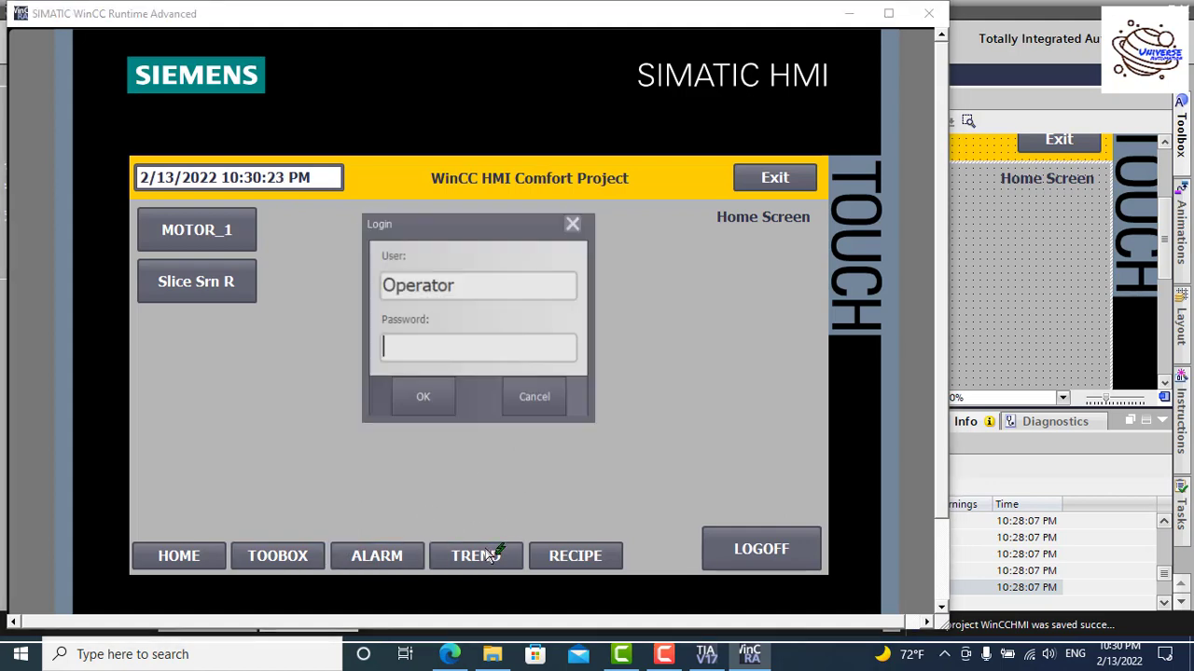
{"action": "left_click", "coordinate": [525, 402]}
{"action": "left_click", "coordinate": [587, 565]}
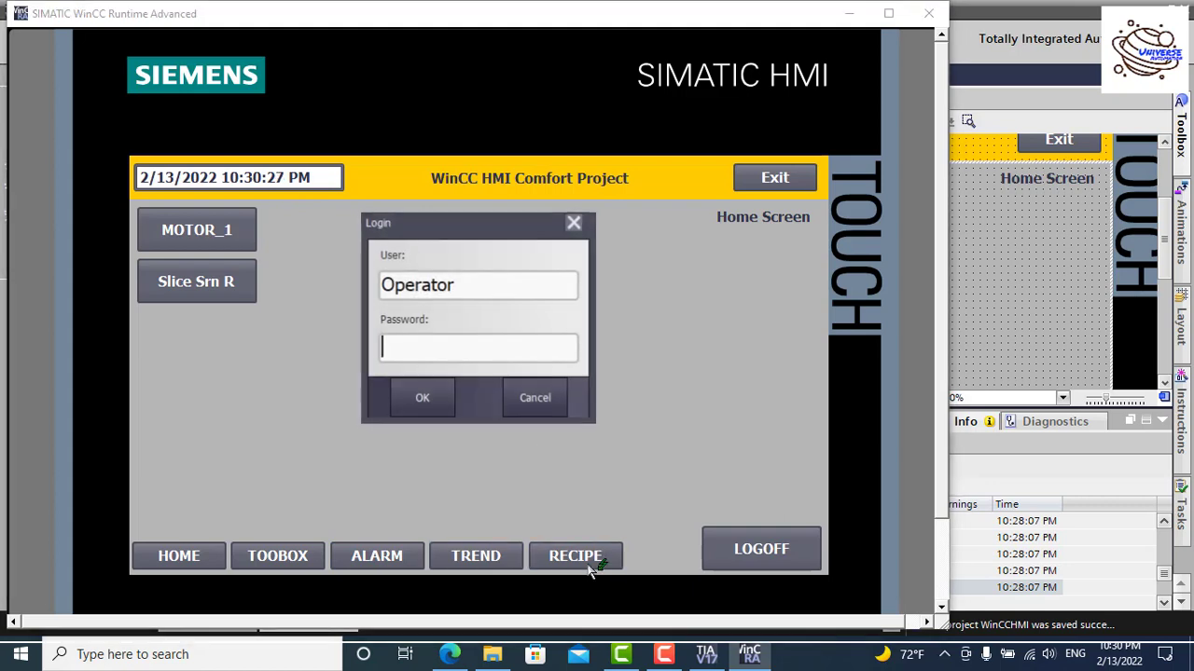
{"action": "left_click", "coordinate": [554, 410]}
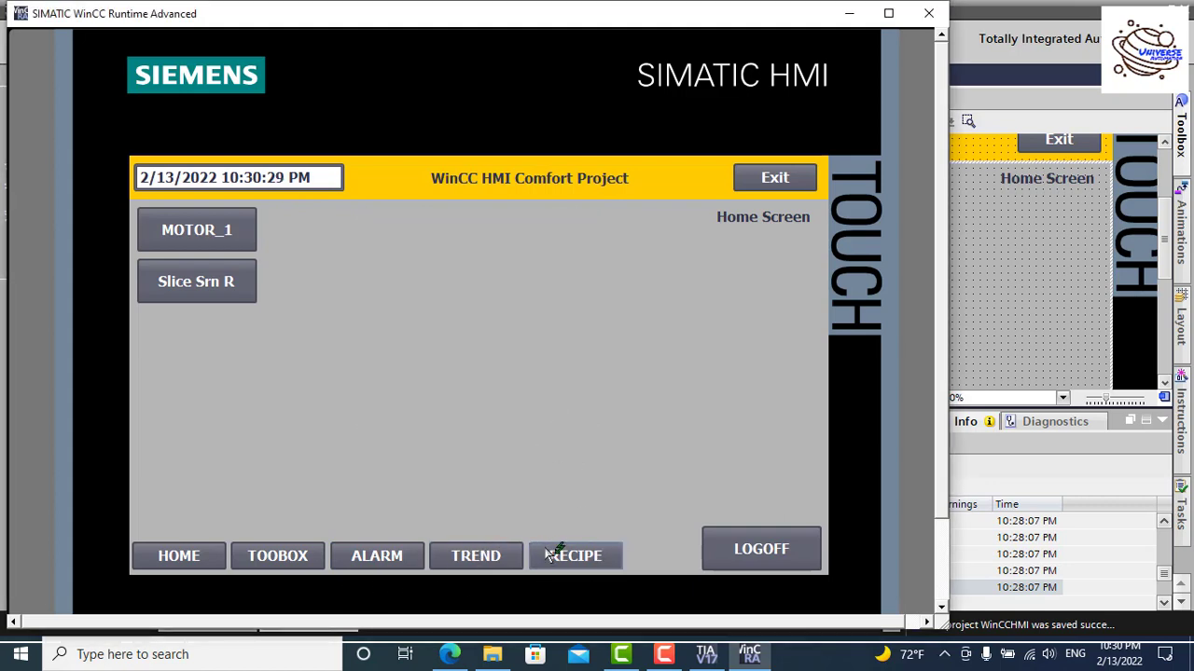
Step: Request a login from the Toolbox button and enter the user name Admin
{"action": "left_click", "coordinate": [304, 555]}
{"action": "left_click", "coordinate": [477, 284]}
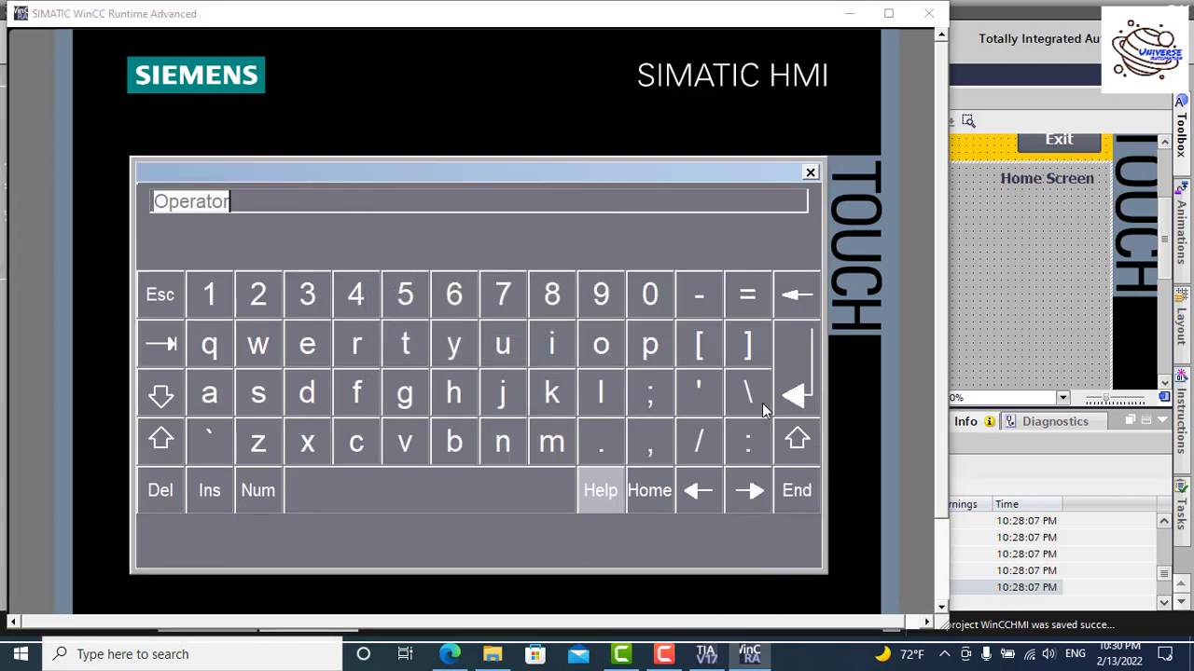
{"action": "left_click", "coordinate": [797, 440]}
{"action": "left_click", "coordinate": [207, 392]}
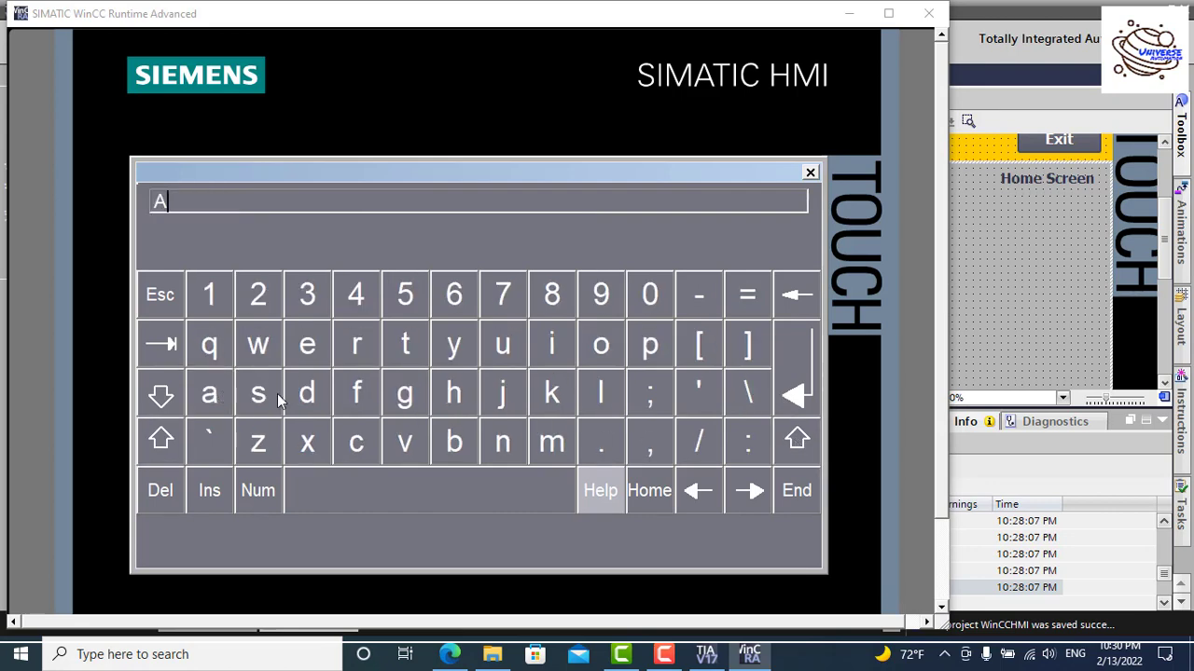
{"action": "left_click", "coordinate": [308, 389]}
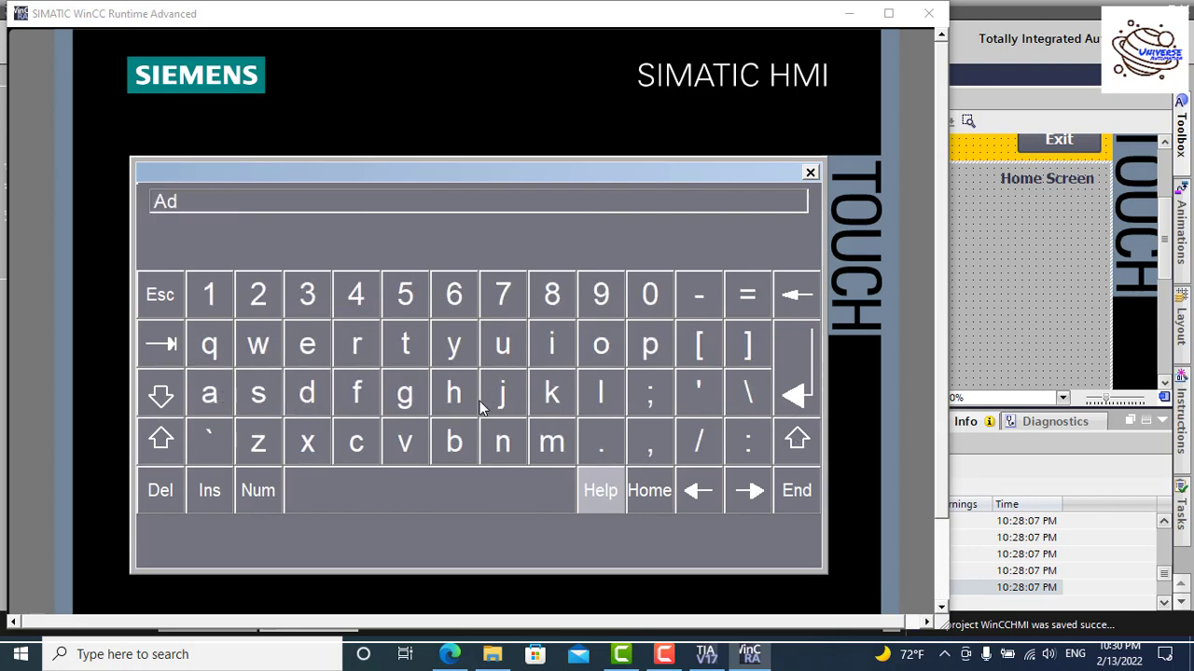
{"action": "left_click", "coordinate": [551, 441]}
{"action": "left_click", "coordinate": [557, 354]}
{"action": "left_click", "coordinate": [502, 442]}
{"action": "left_click", "coordinate": [798, 371]}
Step: Enter and correct the Admin password, then log in with OK
{"action": "left_click", "coordinate": [464, 349]}
{"action": "left_click", "coordinate": [216, 310]}
{"action": "left_click", "coordinate": [218, 311]}
{"action": "left_click", "coordinate": [217, 312]}
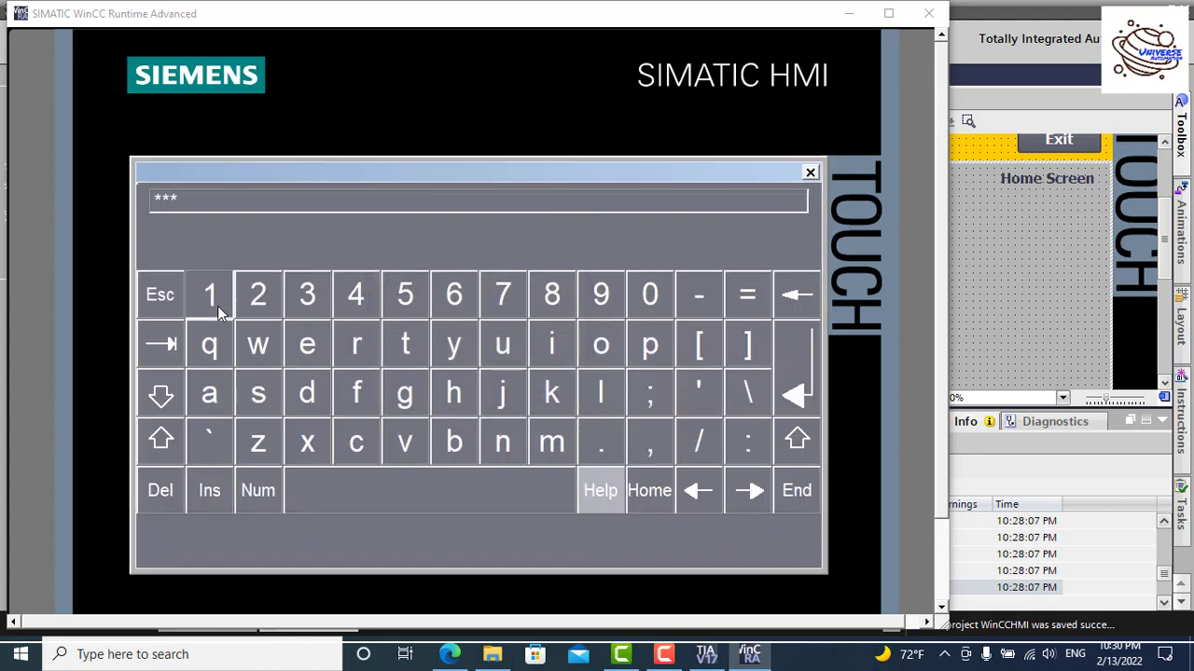
{"action": "left_click", "coordinate": [217, 307]}
{"action": "left_click", "coordinate": [784, 283]}
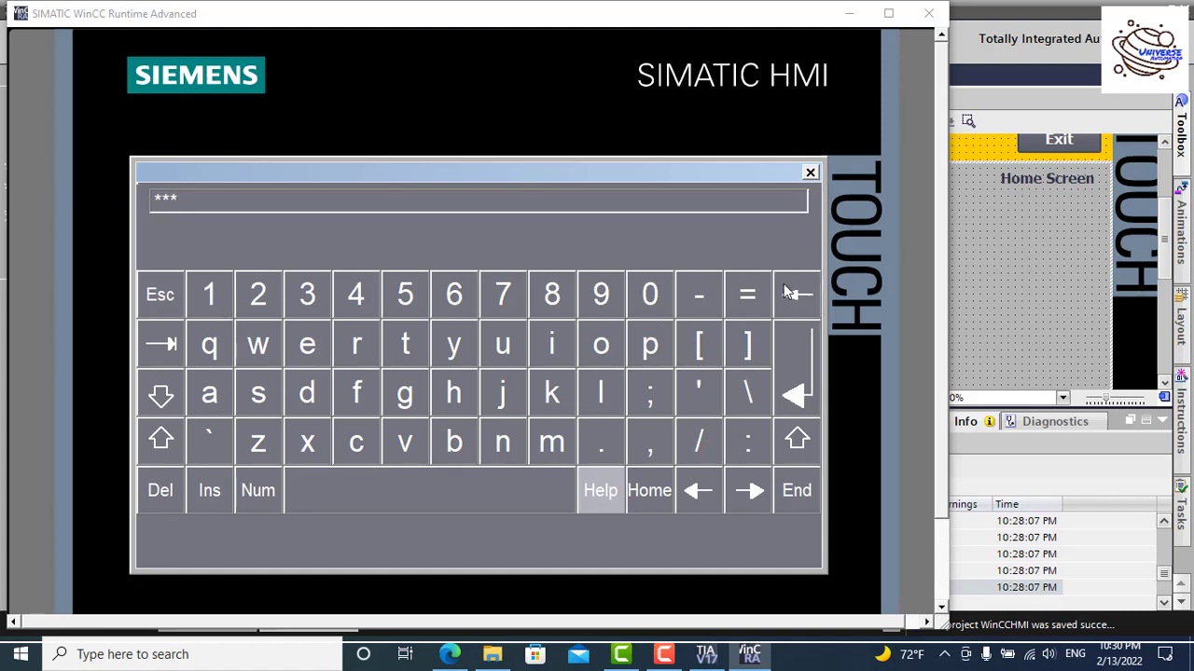
{"action": "left_click", "coordinate": [796, 390]}
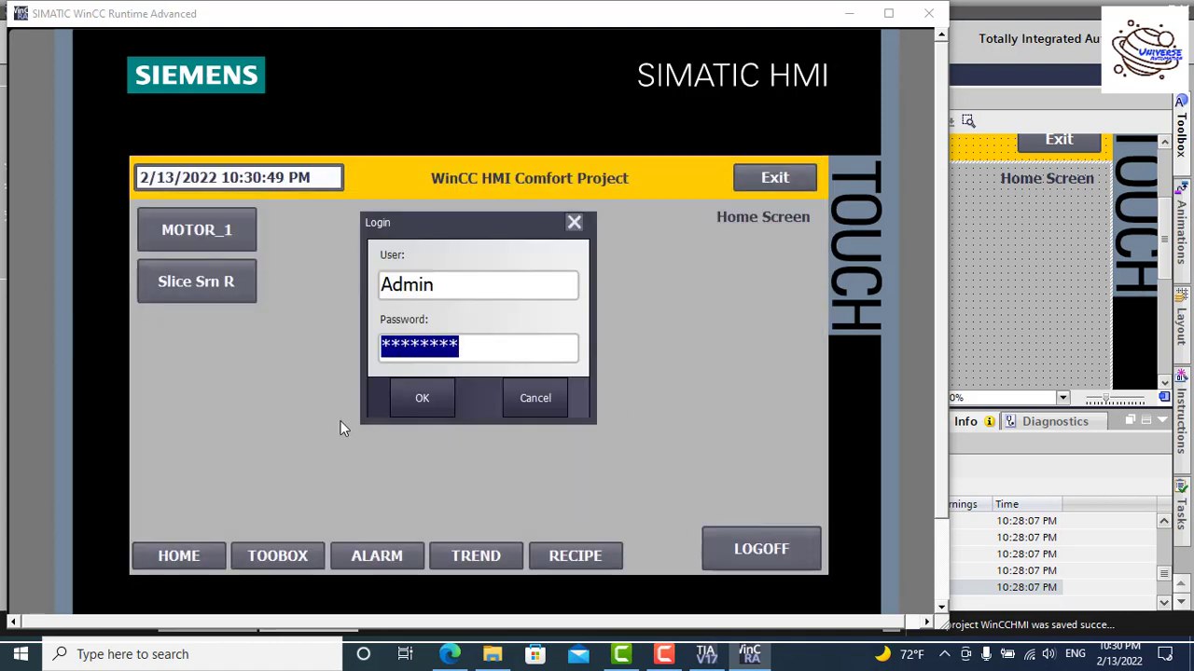
{"action": "left_click", "coordinate": [424, 399]}
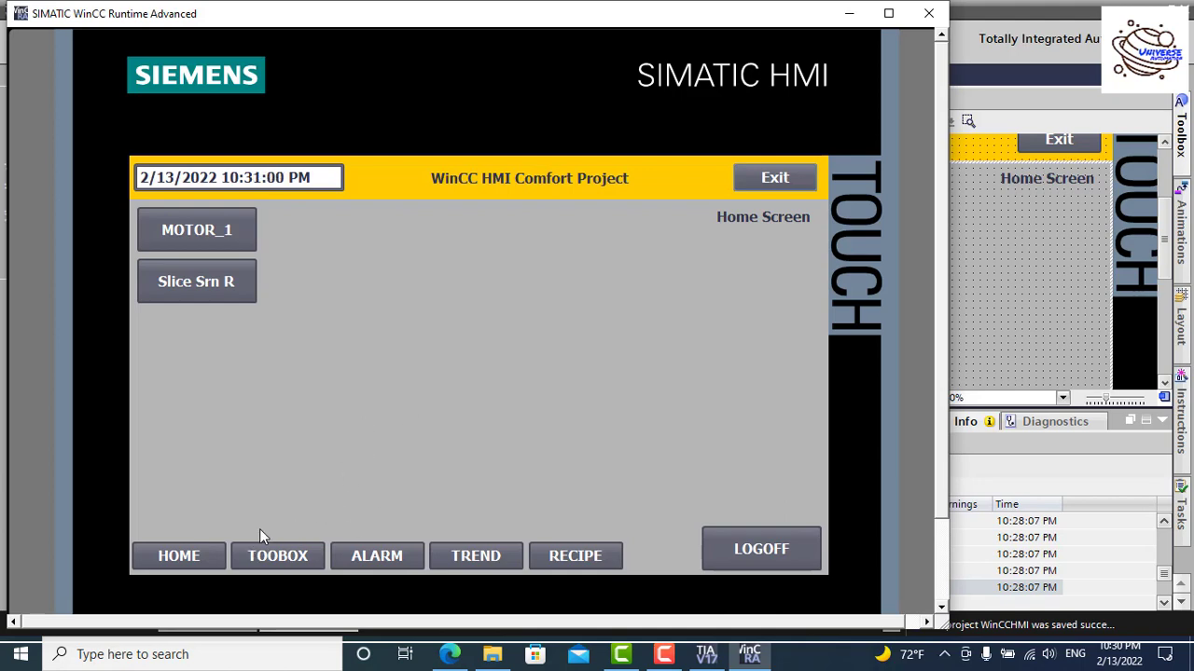
Step: On the Toobox screen, toggle the pushbutton on and off repeatedly, leaving it off at 0
{"action": "left_click", "coordinate": [280, 557]}
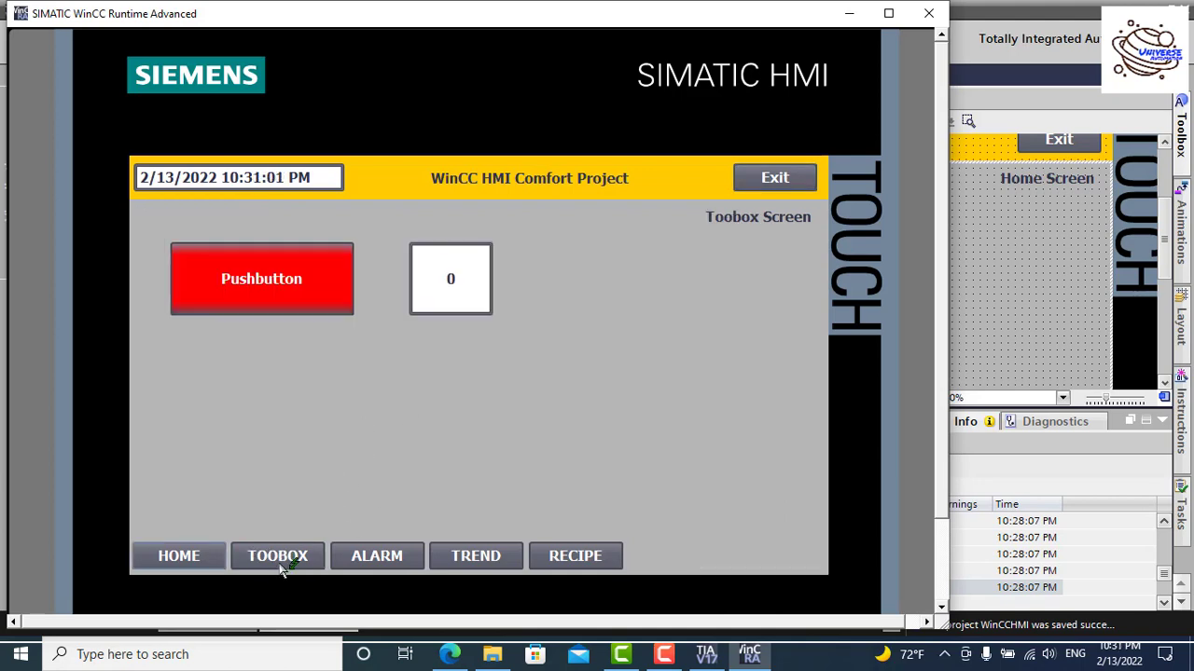
{"action": "left_click", "coordinate": [278, 284]}
{"action": "left_click", "coordinate": [278, 289]}
{"action": "left_click", "coordinate": [278, 289]}
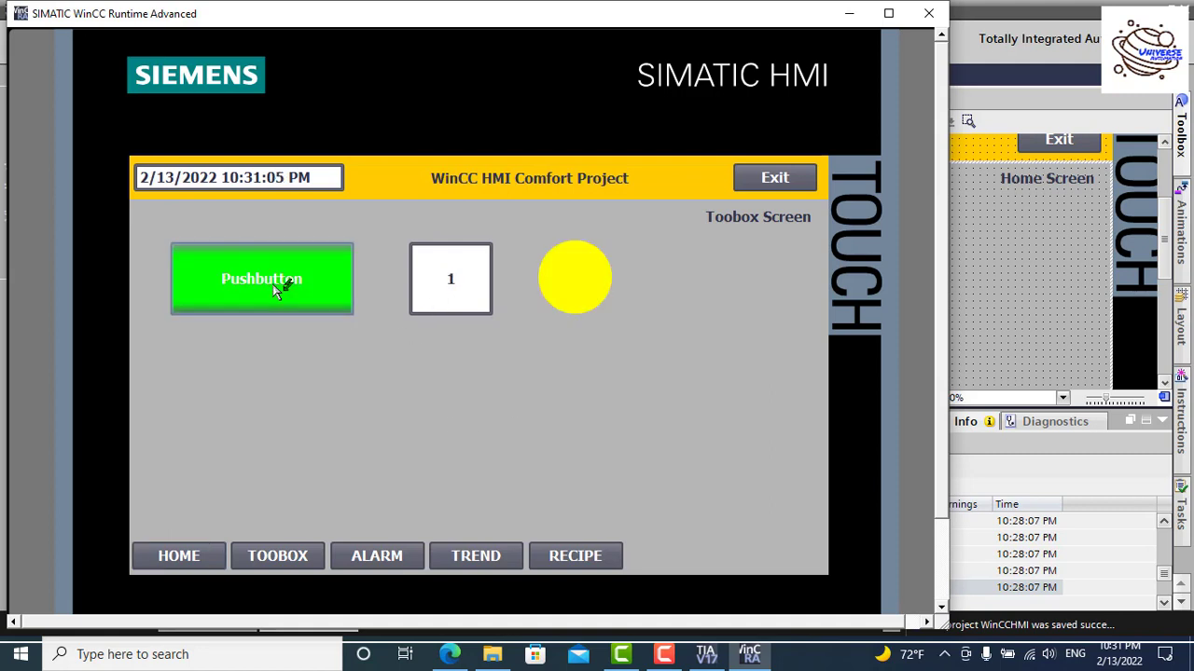
{"action": "left_click", "coordinate": [278, 289]}
{"action": "left_click", "coordinate": [277, 289]}
{"action": "left_click", "coordinate": [276, 289]}
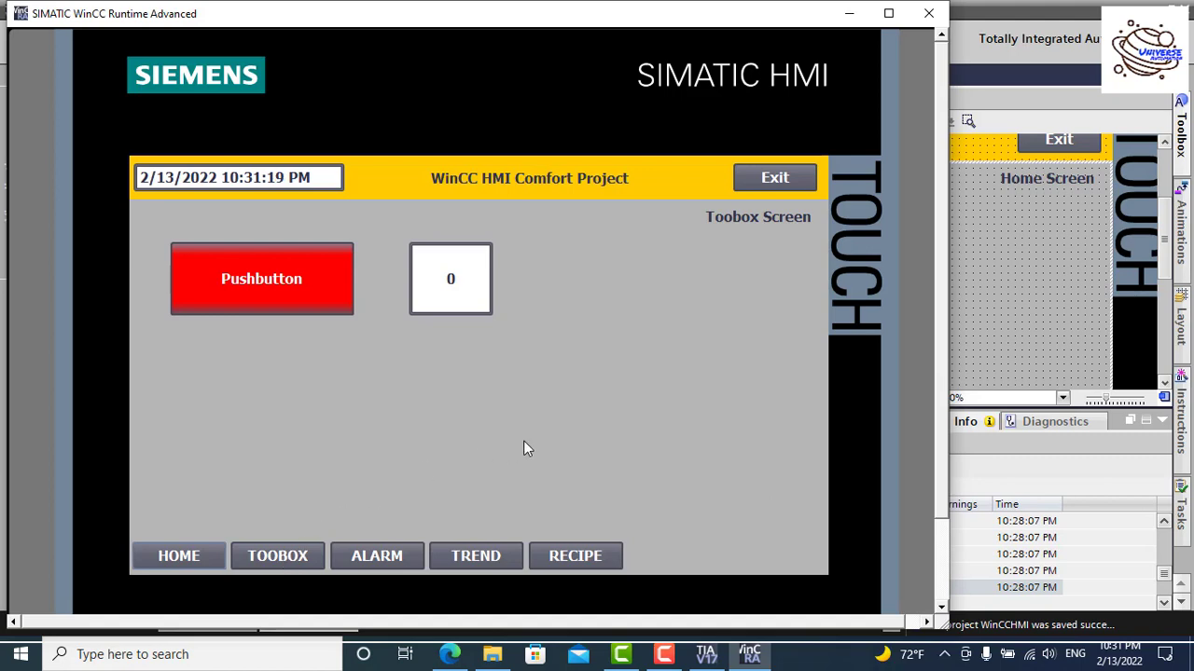
Step: Open the Alarm, Trend and Recipe screens without any login prompt, then return Home
{"action": "left_click", "coordinate": [378, 552]}
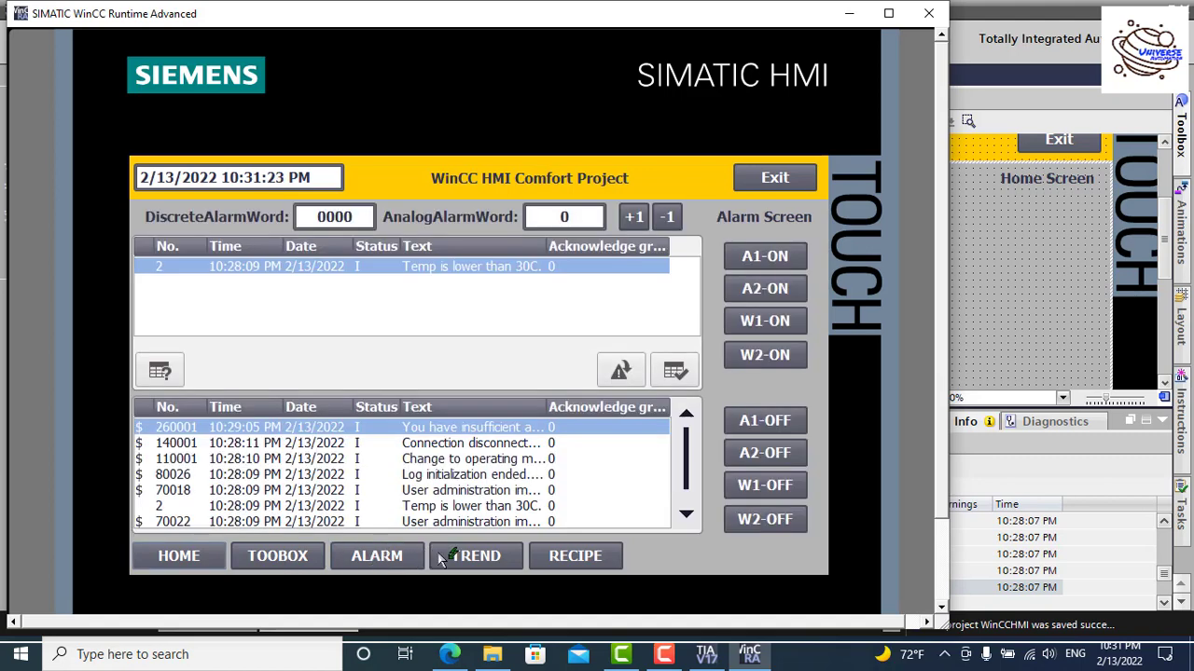
{"action": "left_click", "coordinate": [471, 556]}
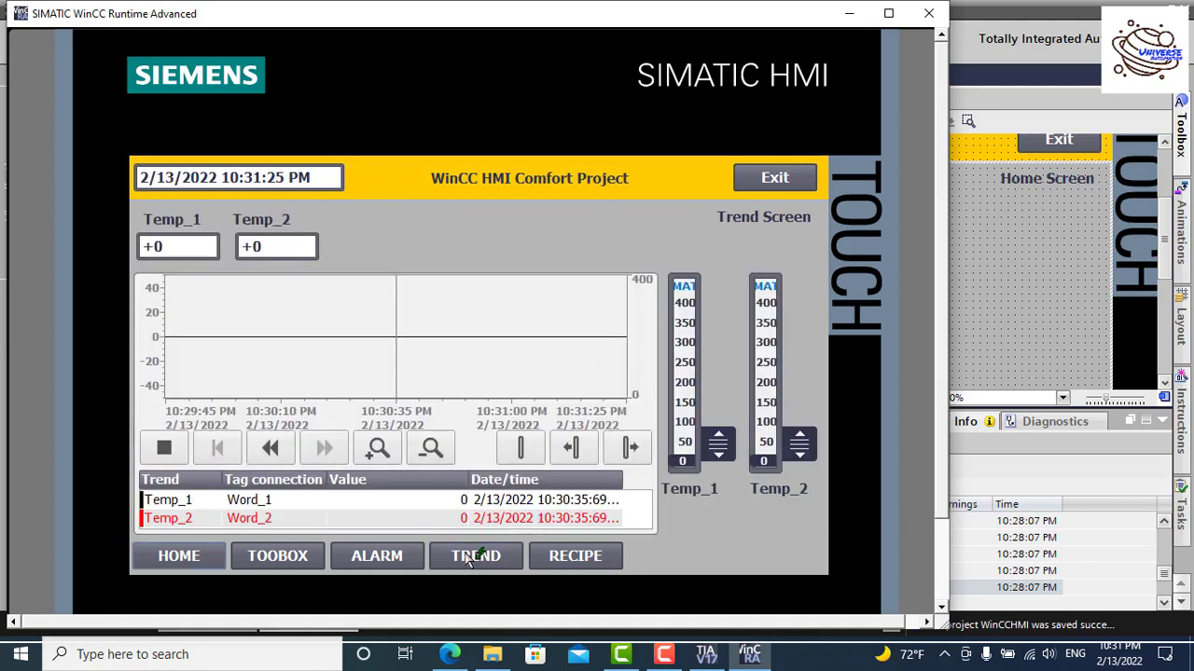
{"action": "left_click", "coordinate": [594, 558]}
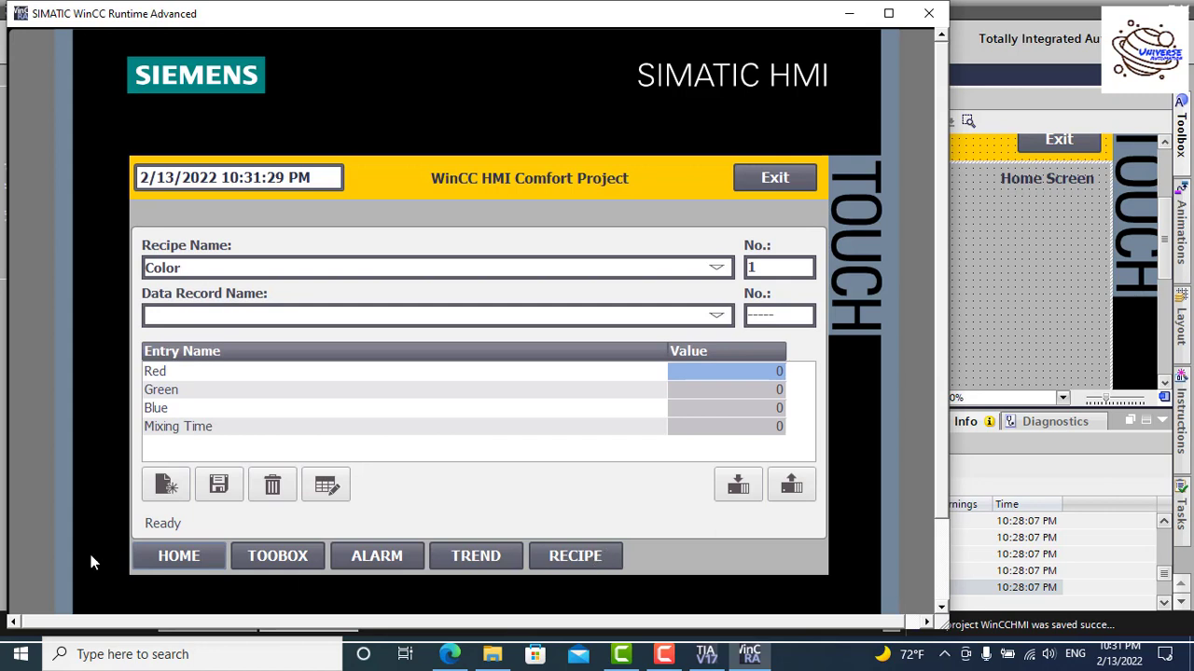
{"action": "left_click", "coordinate": [291, 559]}
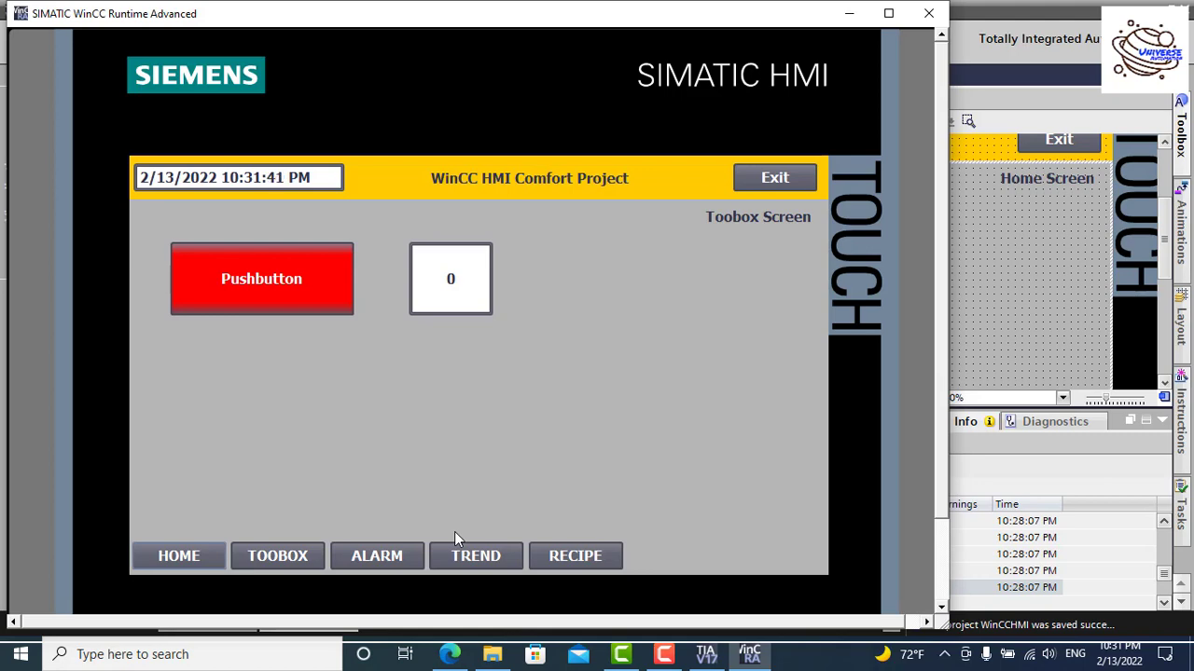
{"action": "left_click", "coordinate": [210, 562]}
Step: Cycle through Toobox, Alarm, Trend and Recipe screens again, return Home and log Admin off
{"action": "left_click", "coordinate": [270, 560]}
{"action": "left_click", "coordinate": [406, 562]}
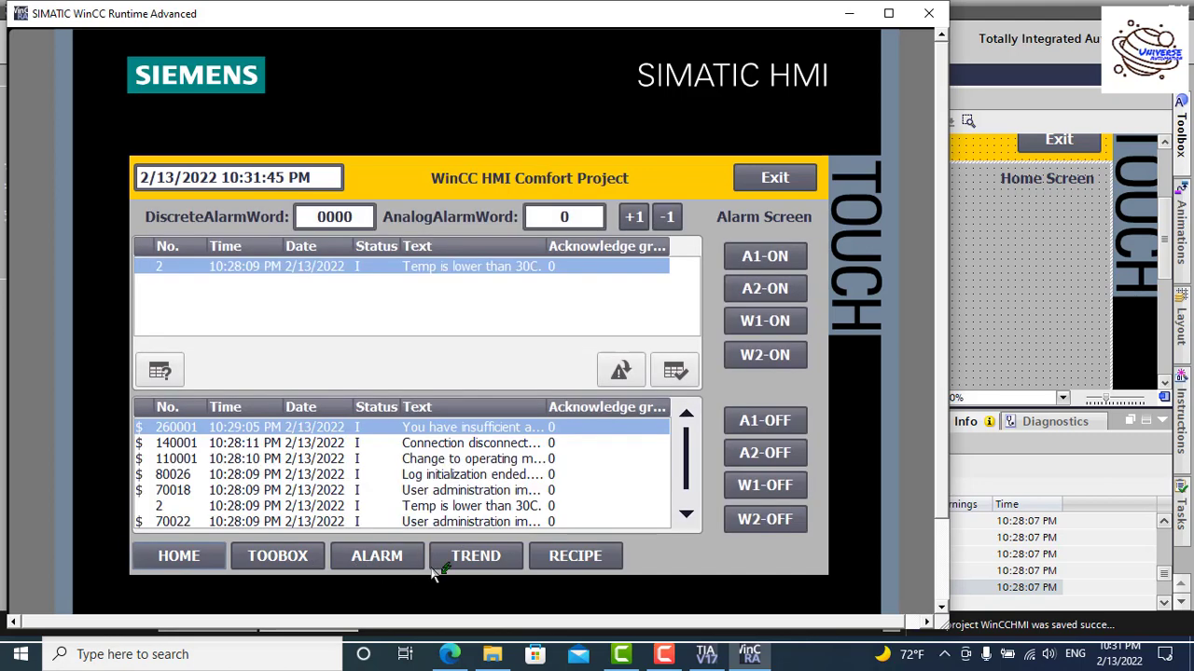
{"action": "left_click", "coordinate": [440, 564]}
{"action": "left_click", "coordinate": [599, 562]}
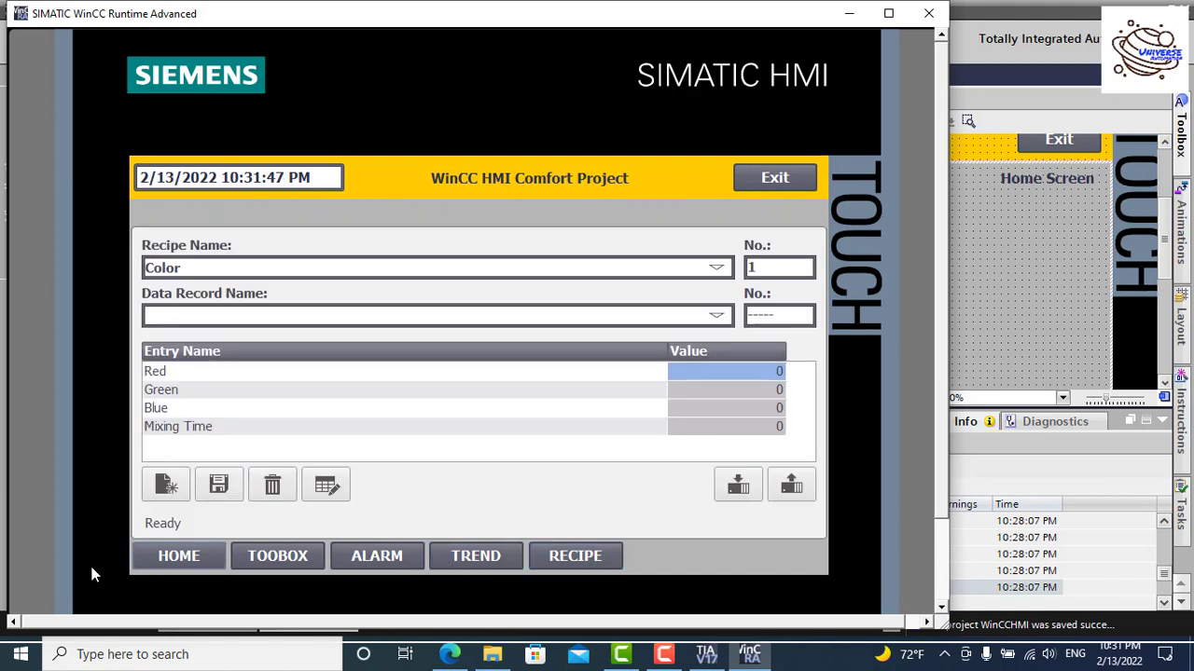
{"action": "left_click", "coordinate": [183, 557]}
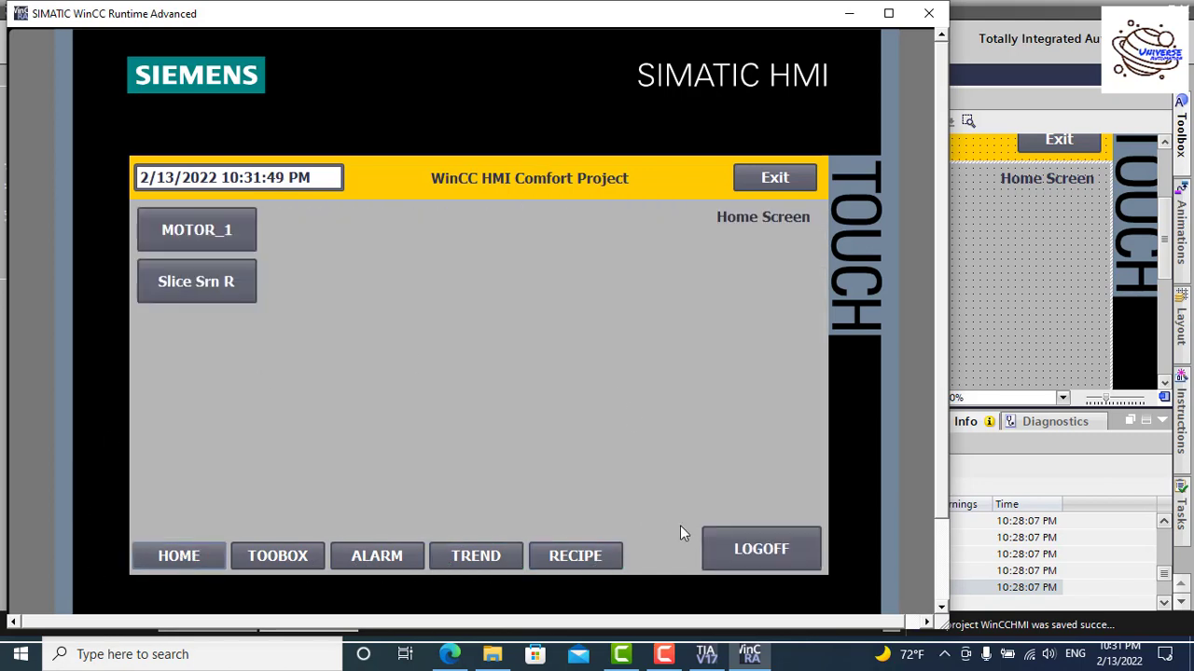
{"action": "left_click", "coordinate": [742, 542]}
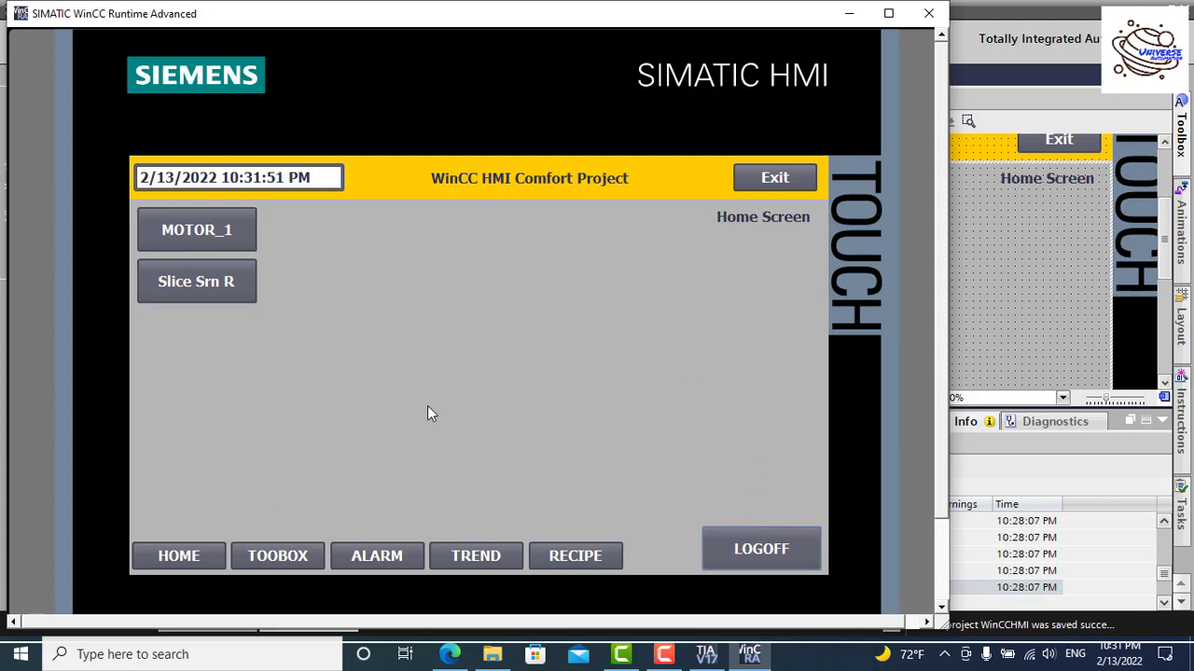
Step: Trigger the login prompt via Toobox and replace the user name Admin with Engineer
{"action": "left_click", "coordinate": [290, 557]}
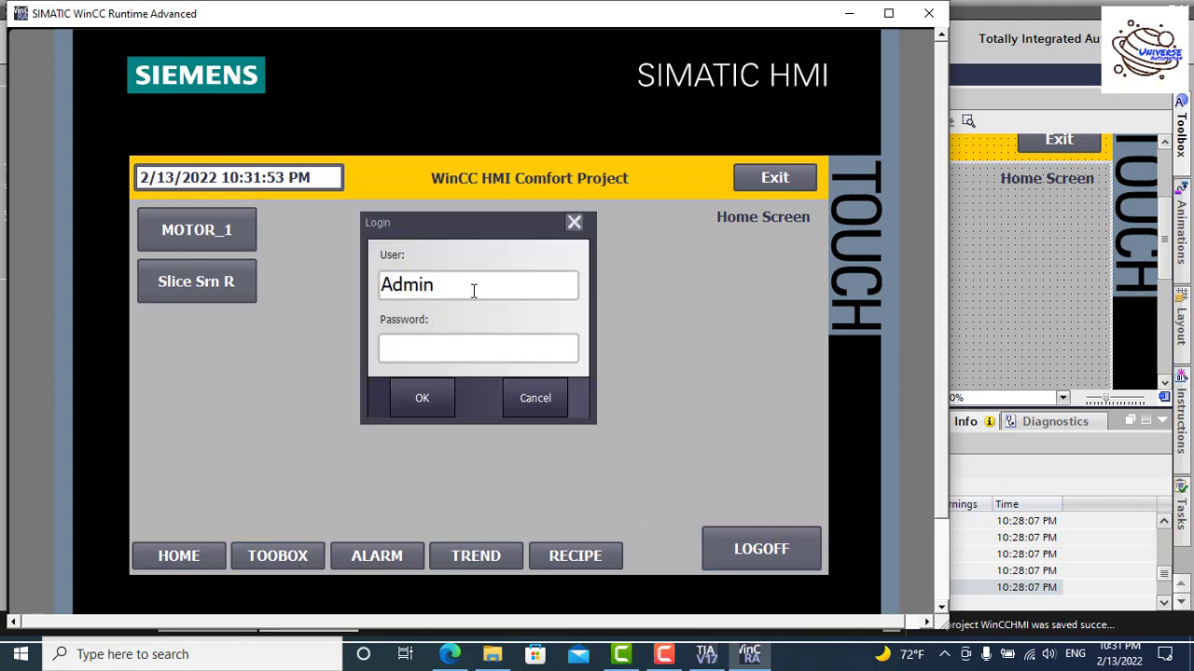
{"action": "left_click", "coordinate": [474, 290]}
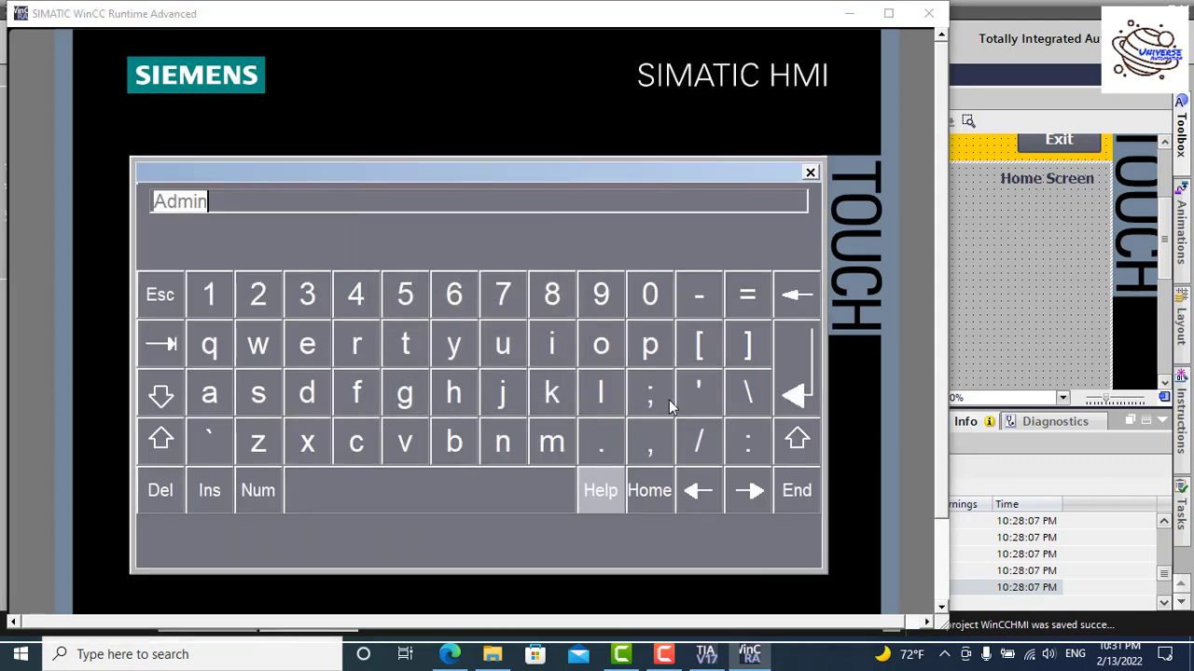
{"action": "left_click", "coordinate": [796, 440]}
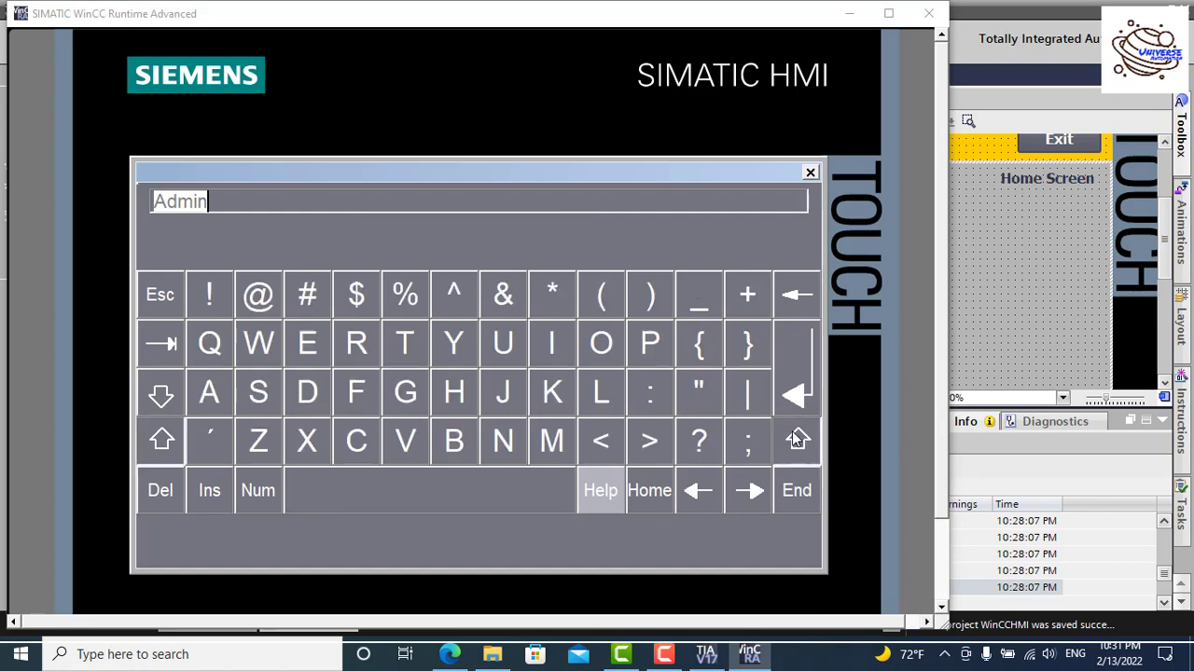
{"action": "left_click", "coordinate": [319, 349]}
{"action": "left_click", "coordinate": [494, 442]}
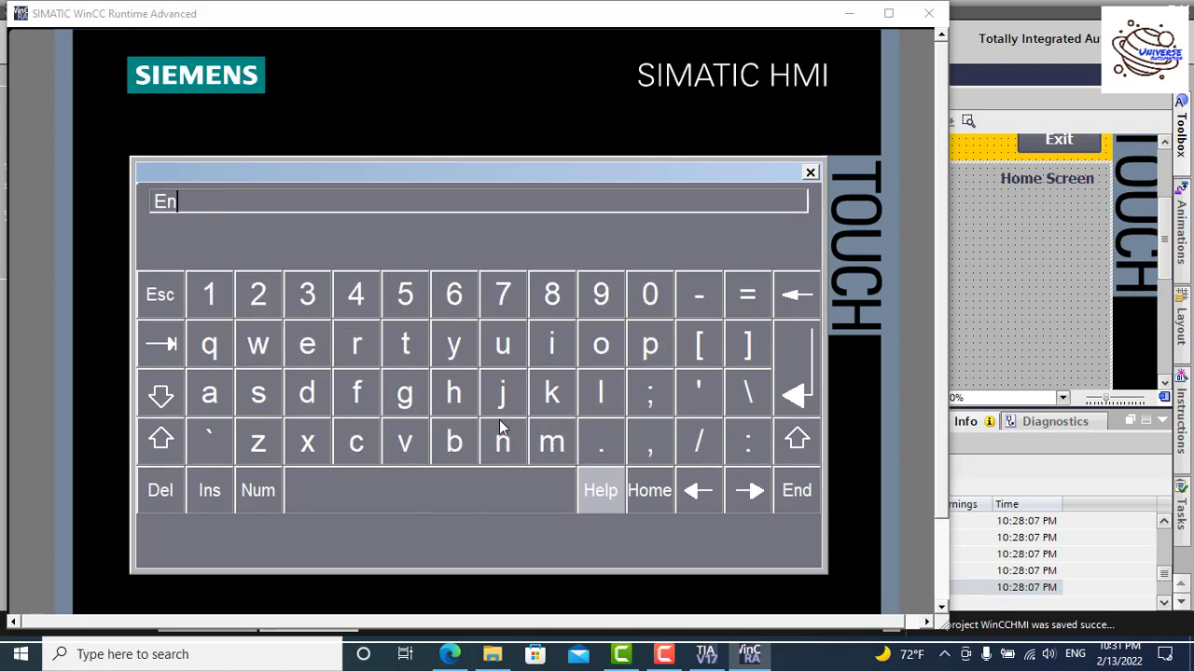
{"action": "left_click", "coordinate": [415, 391]}
{"action": "left_click", "coordinate": [565, 351]}
{"action": "left_click", "coordinate": [513, 443]}
{"action": "left_click", "coordinate": [313, 347]}
{"action": "left_click", "coordinate": [315, 347]}
{"action": "left_click", "coordinate": [357, 346]}
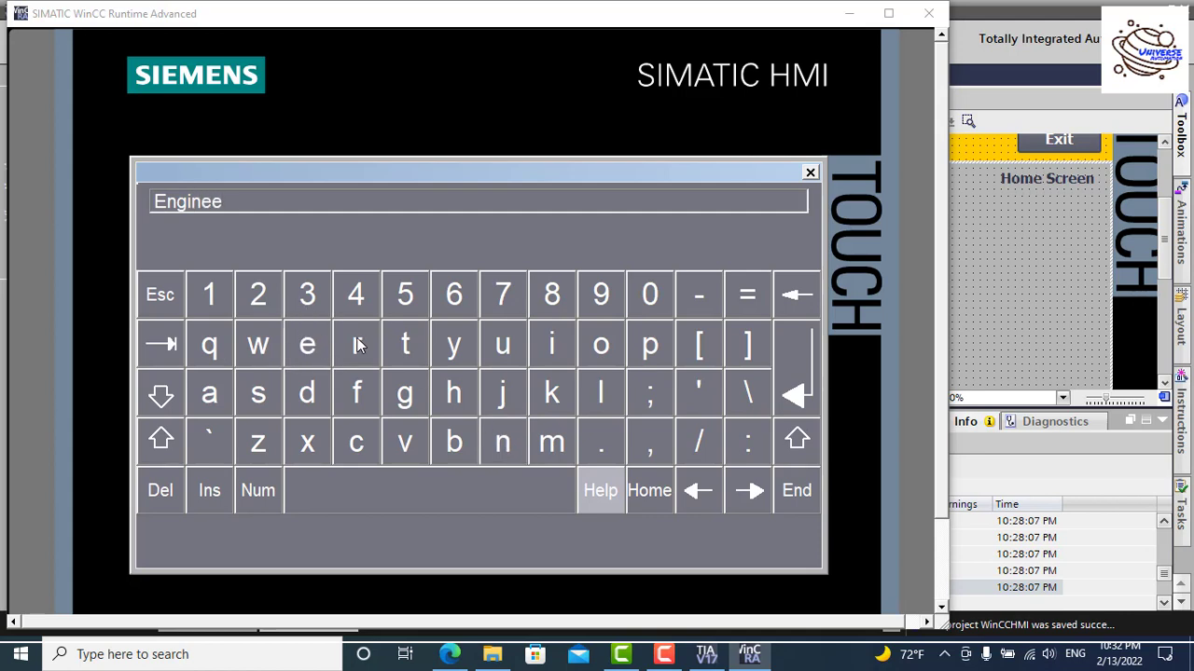
{"action": "left_click", "coordinate": [787, 363]}
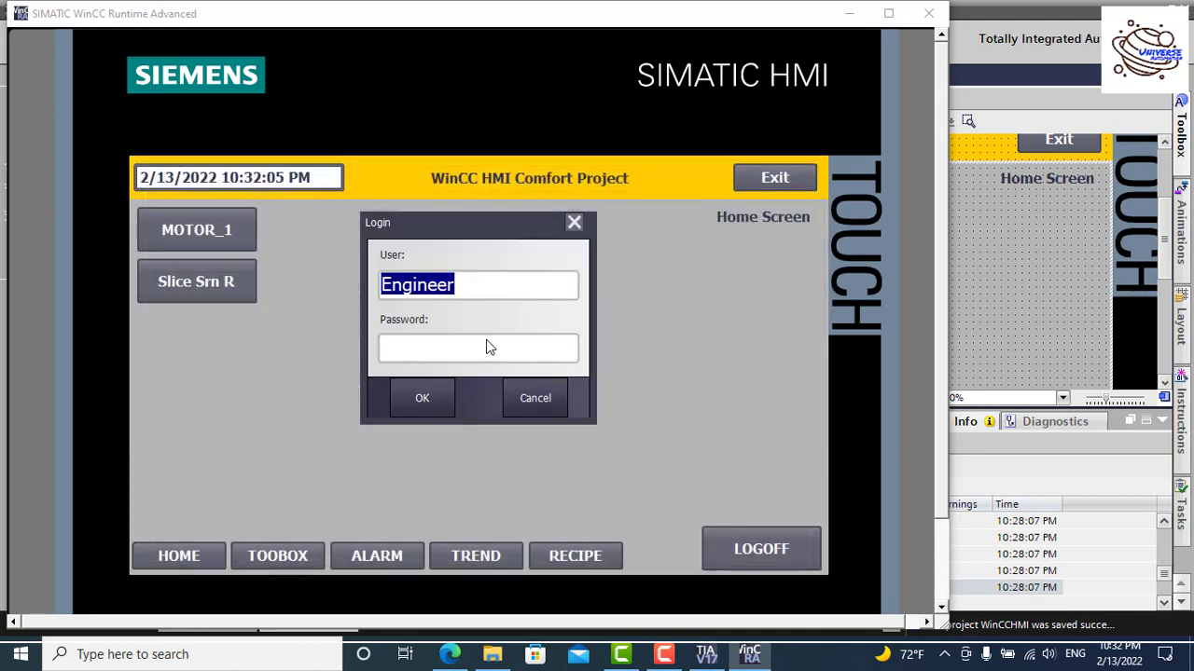
Step: Enter the Engineer password on the on-screen keyboard and log in with OK
{"action": "left_click", "coordinate": [487, 346]}
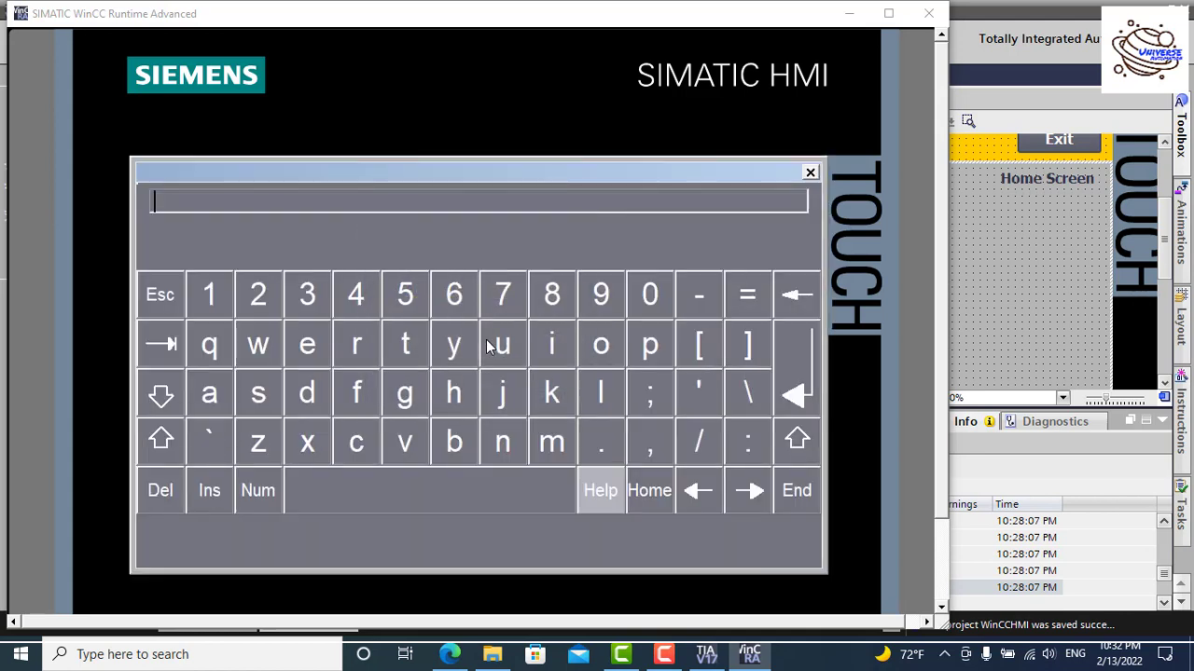
{"action": "left_click", "coordinate": [259, 294]}
{"action": "left_click", "coordinate": [259, 295]}
{"action": "left_click", "coordinate": [258, 295]}
{"action": "left_click", "coordinate": [817, 382]}
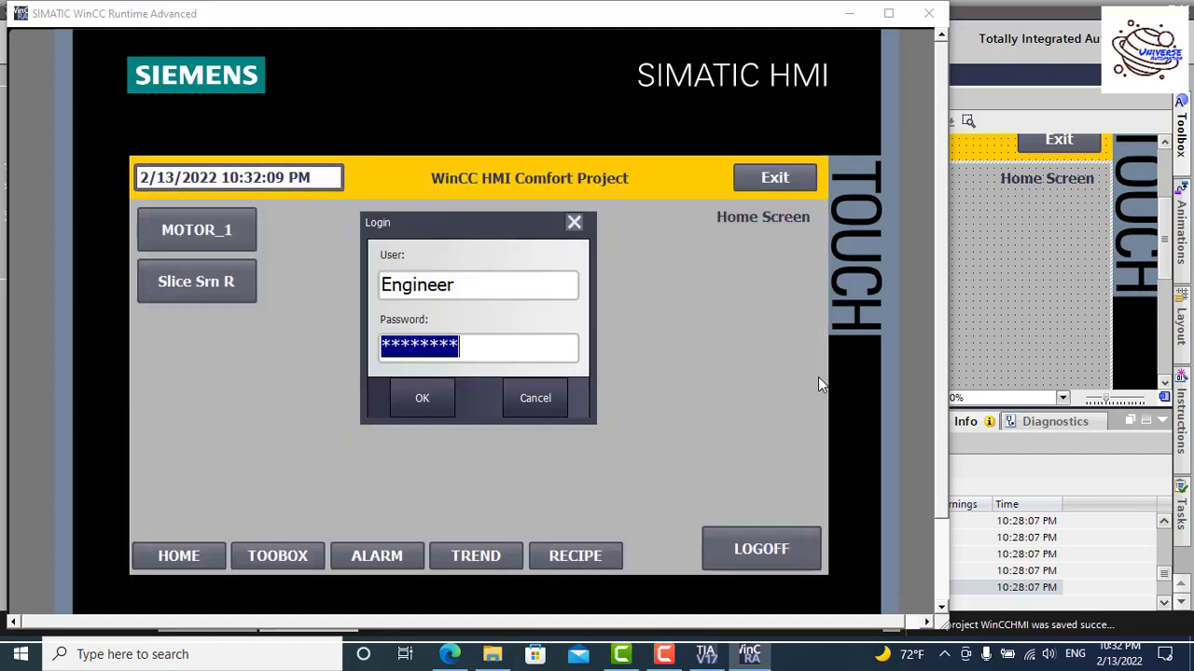
{"action": "left_click", "coordinate": [415, 400]}
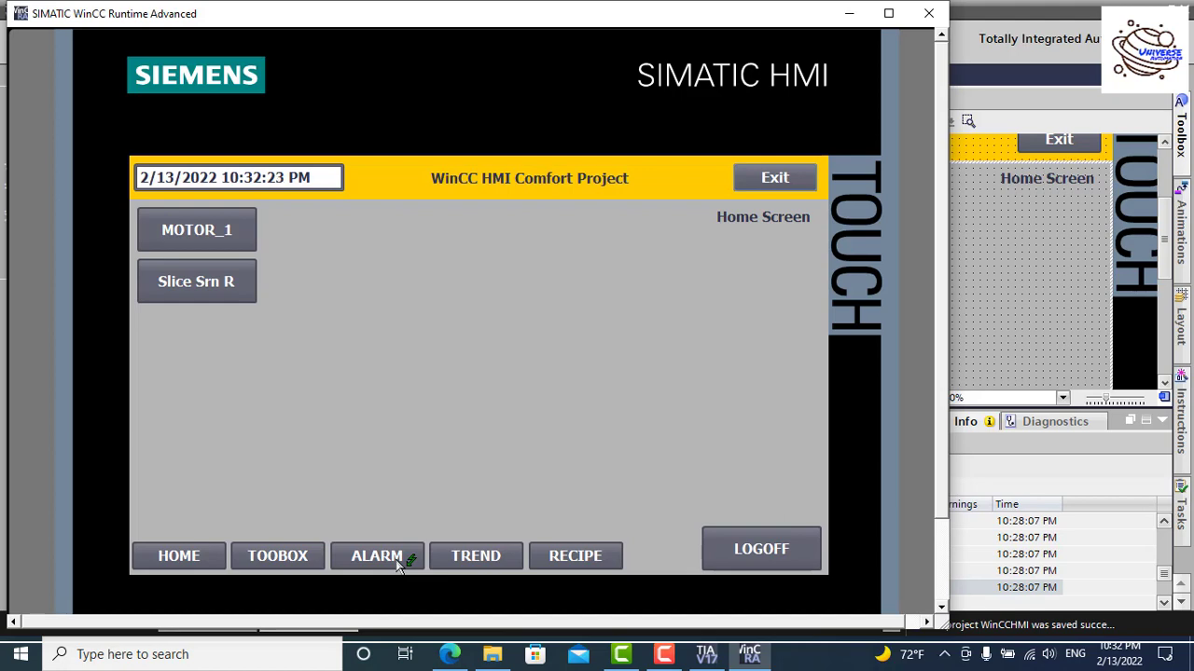
Step: Confirm Toobox demands a login for Engineer, then open the Alarm, Trend and Recipe screens freely
{"action": "left_click", "coordinate": [291, 560]}
{"action": "left_click", "coordinate": [536, 398]}
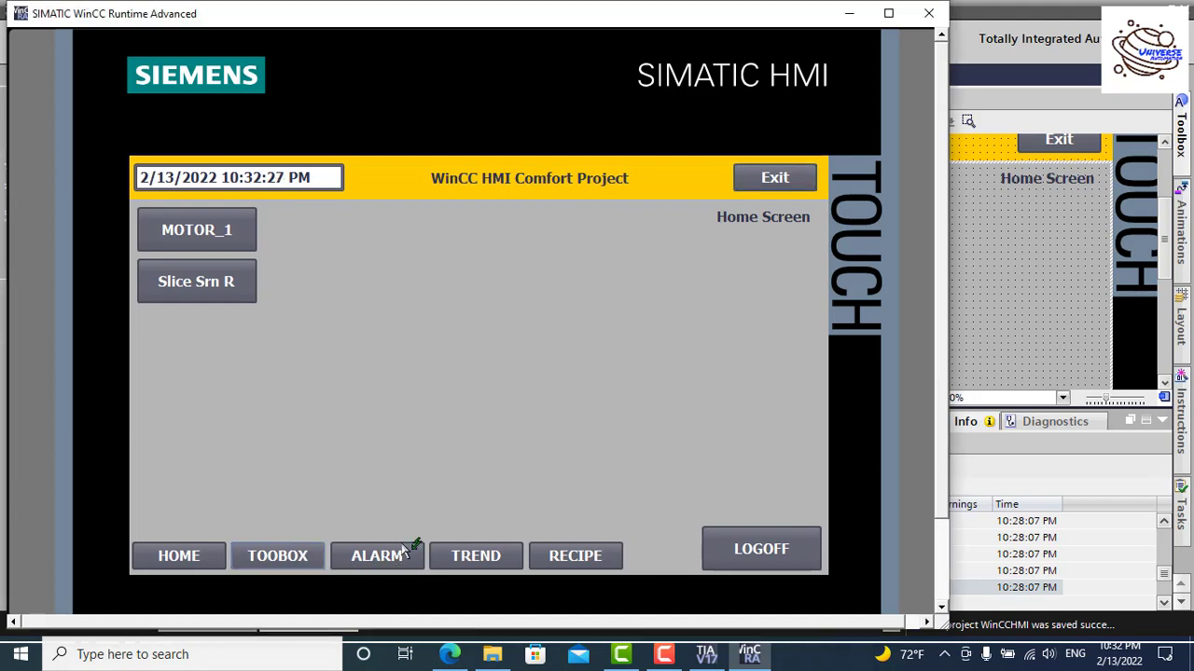
{"action": "left_click", "coordinate": [403, 553]}
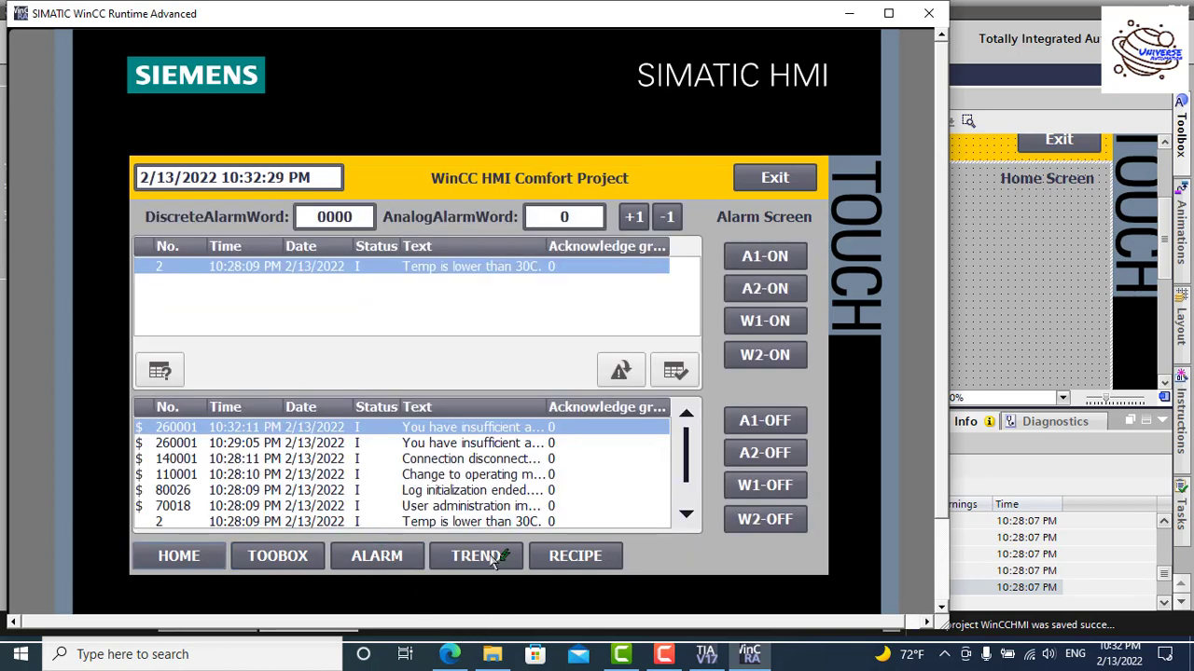
{"action": "left_click", "coordinate": [491, 559]}
{"action": "left_click", "coordinate": [595, 558]}
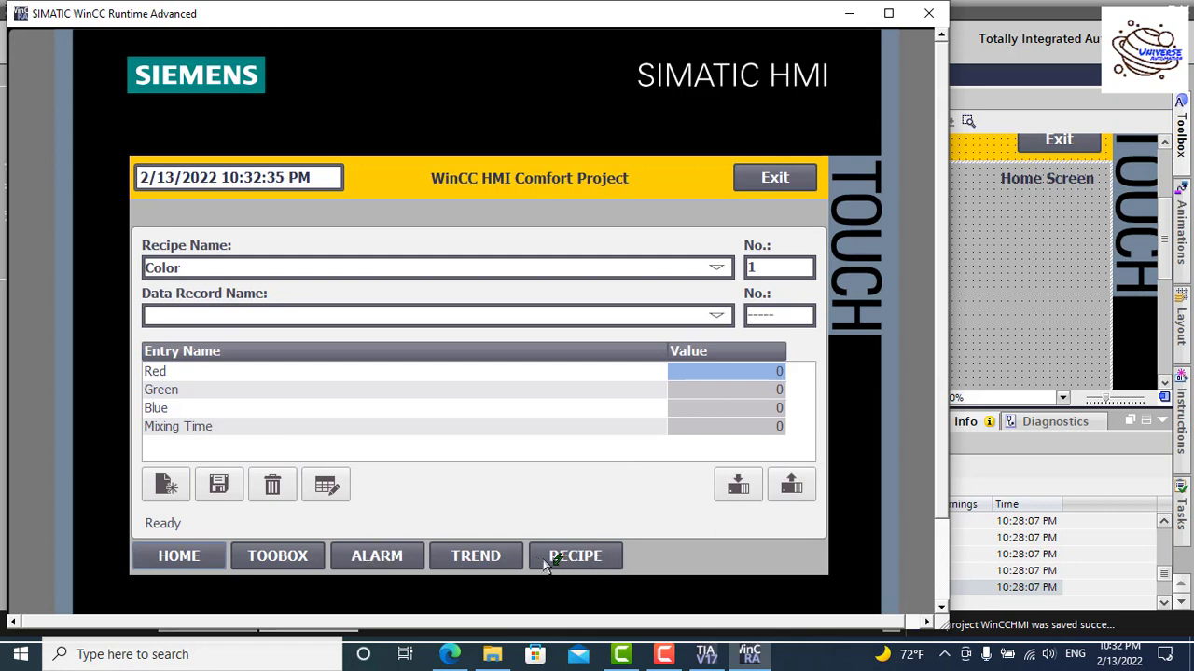
Step: From Home, open the Alarm, Trend and Recipe screens again, ending on the Alarm screen
{"action": "left_click", "coordinate": [191, 558]}
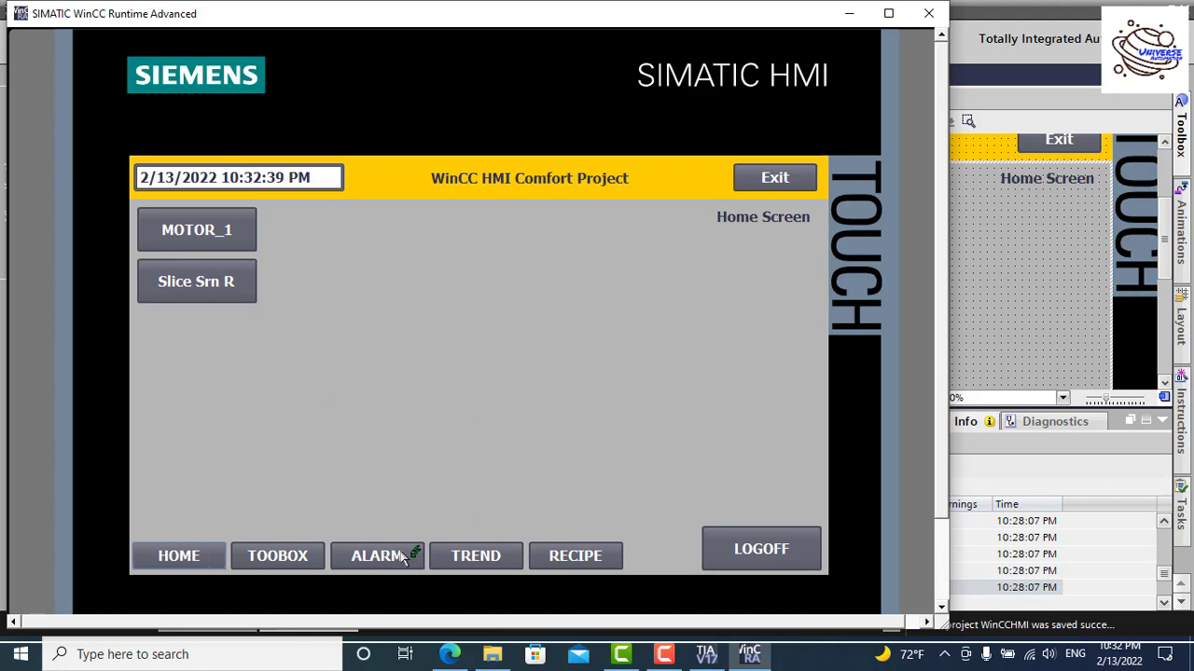
{"action": "left_click", "coordinate": [404, 556]}
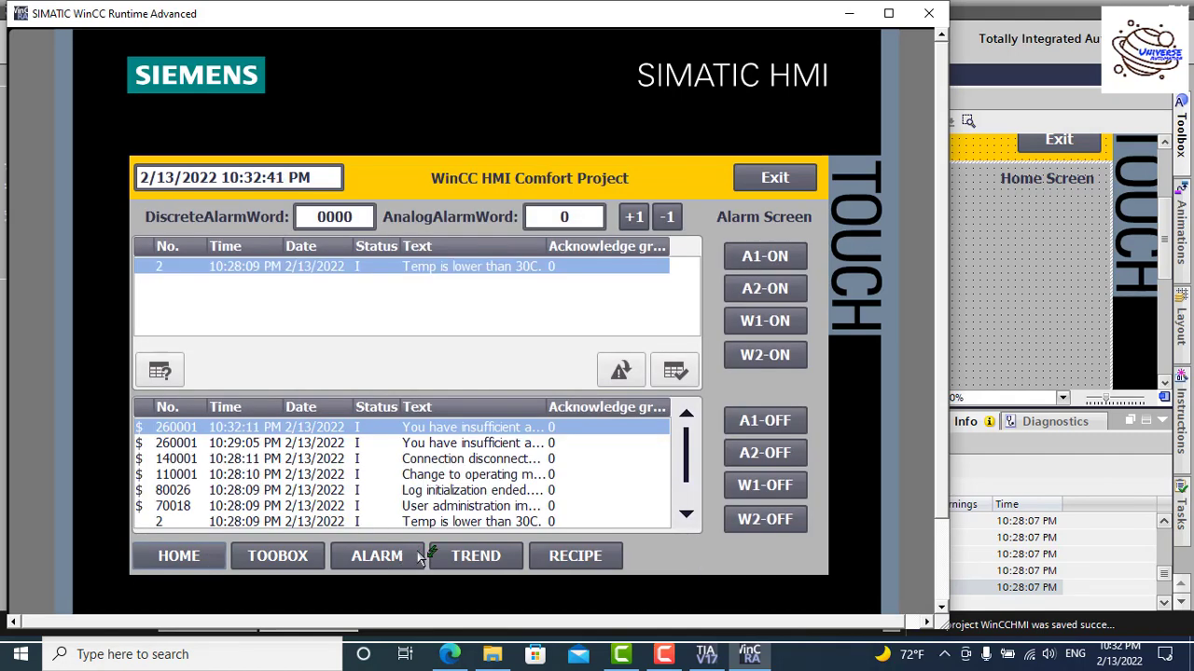
{"action": "left_click", "coordinate": [477, 559]}
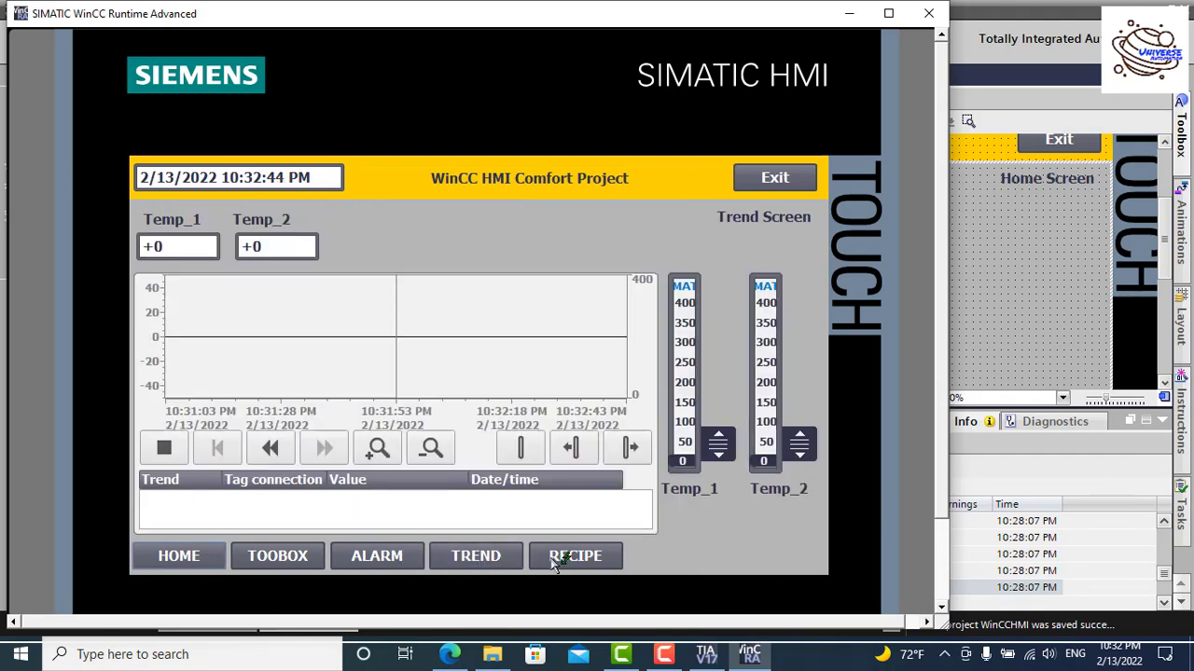
{"action": "left_click", "coordinate": [559, 566]}
{"action": "left_click", "coordinate": [400, 560]}
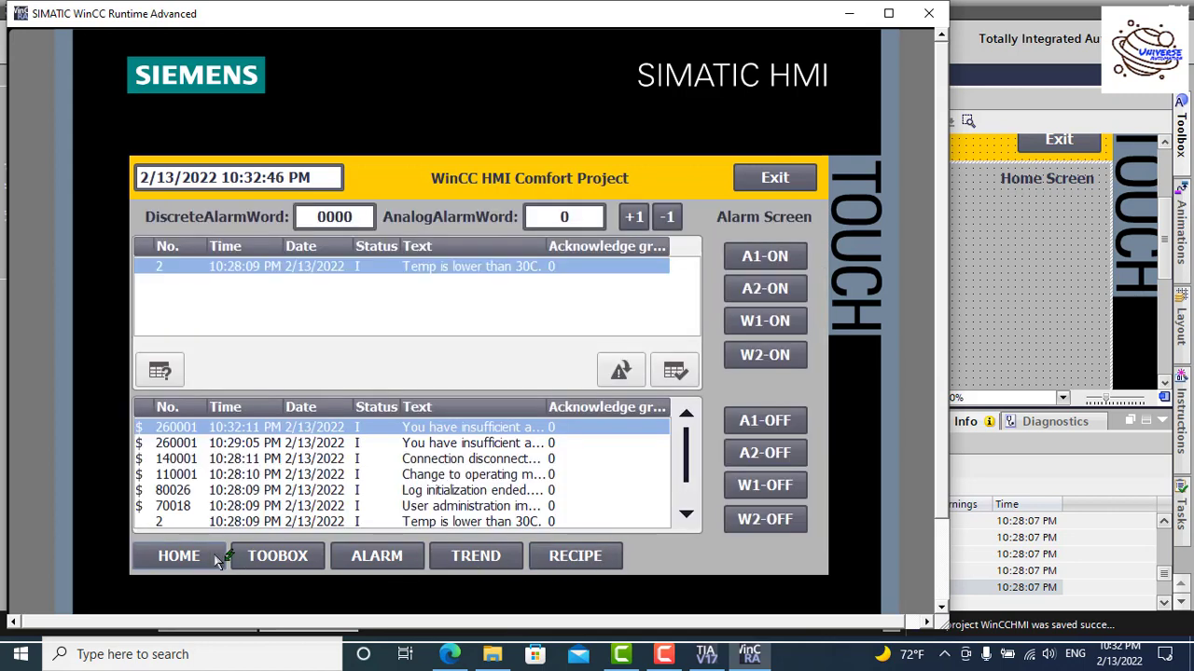
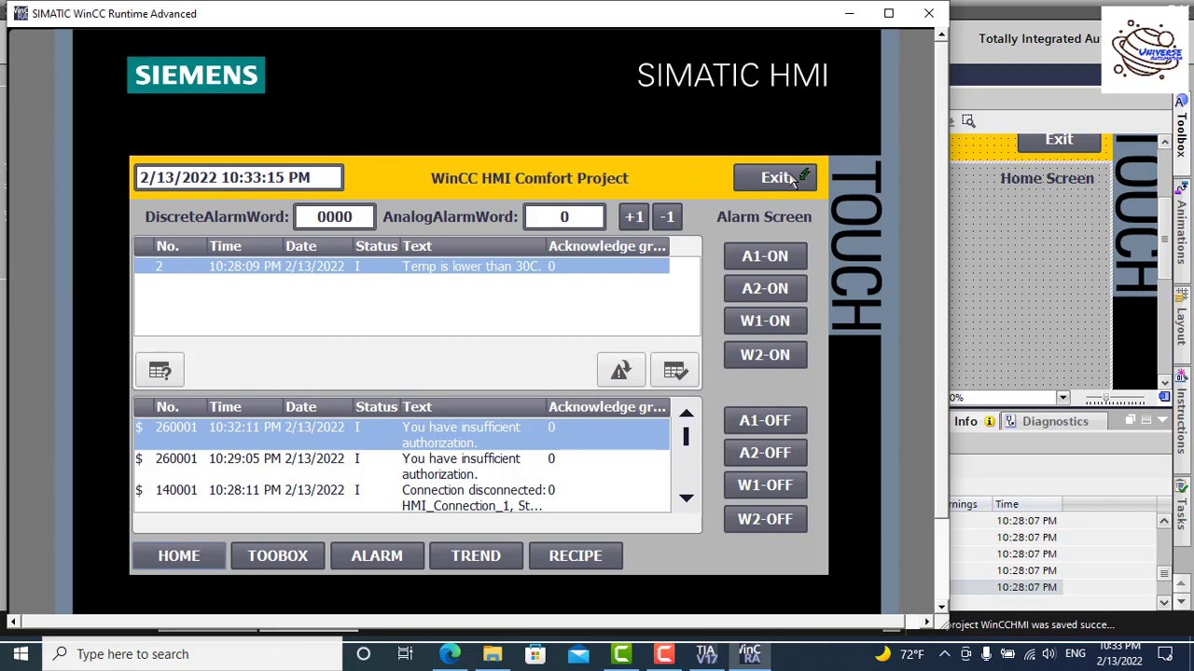
Step: Press Exit on the runtime screen to close the WinCC Runtime Advanced simulation
{"action": "left_click", "coordinate": [789, 177]}
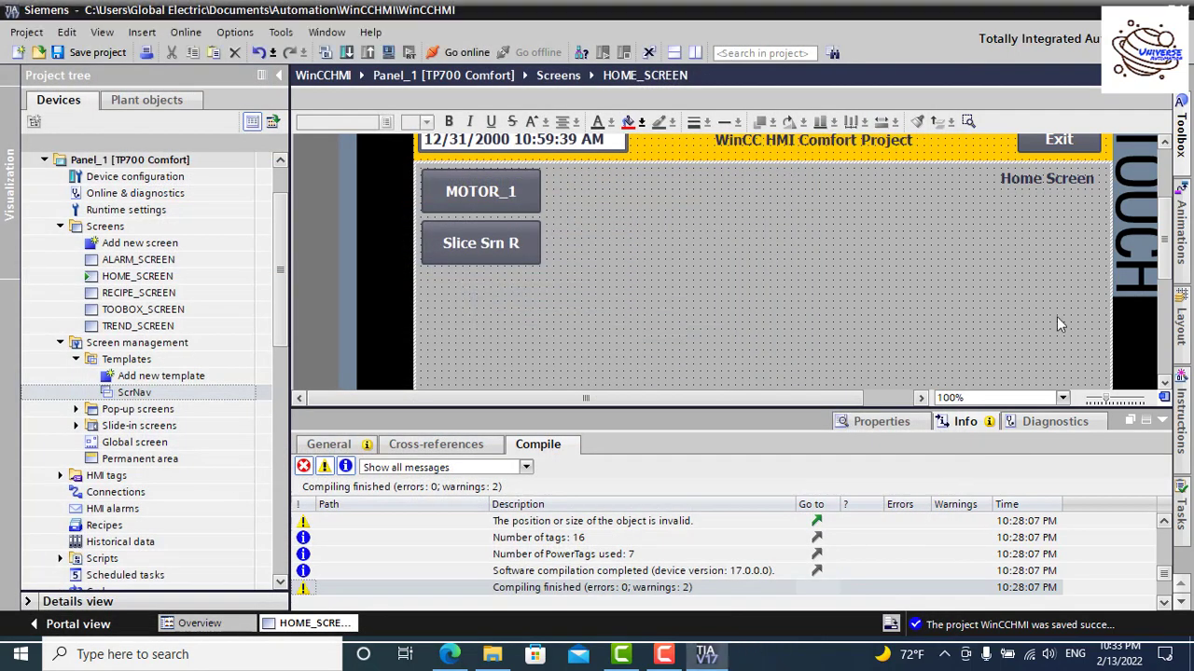
Step: Hide the compile messages and open HOME_SCREEN in the screen editor
{"action": "left_click", "coordinate": [1166, 421]}
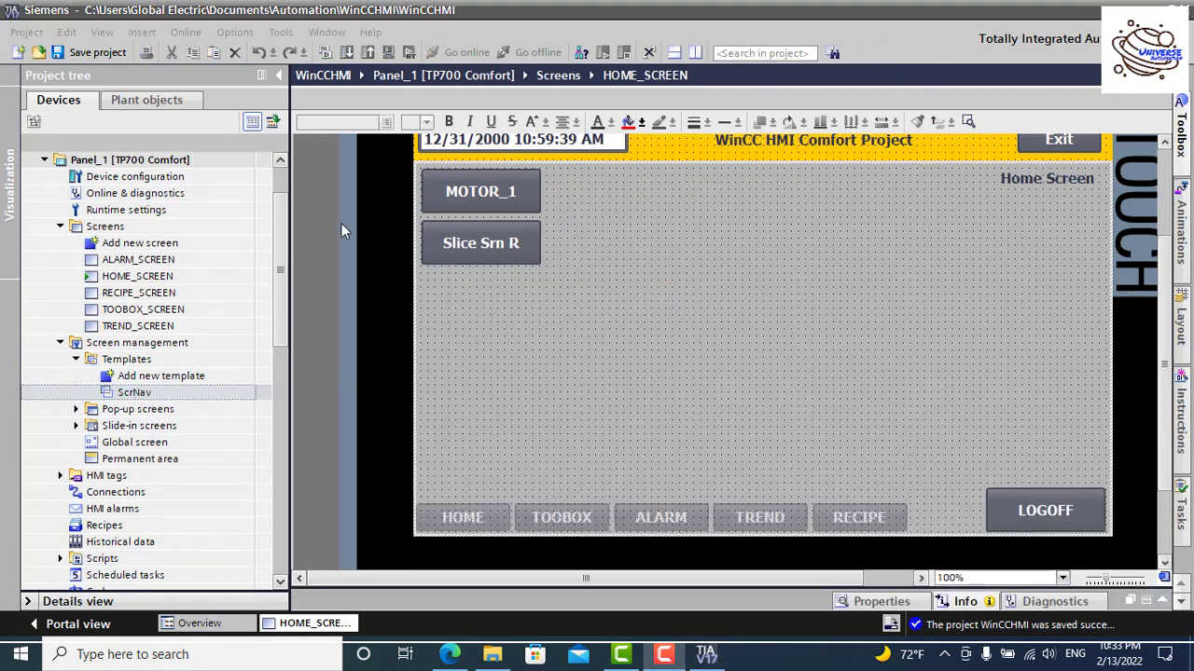
{"action": "left_click", "coordinate": [76, 362]}
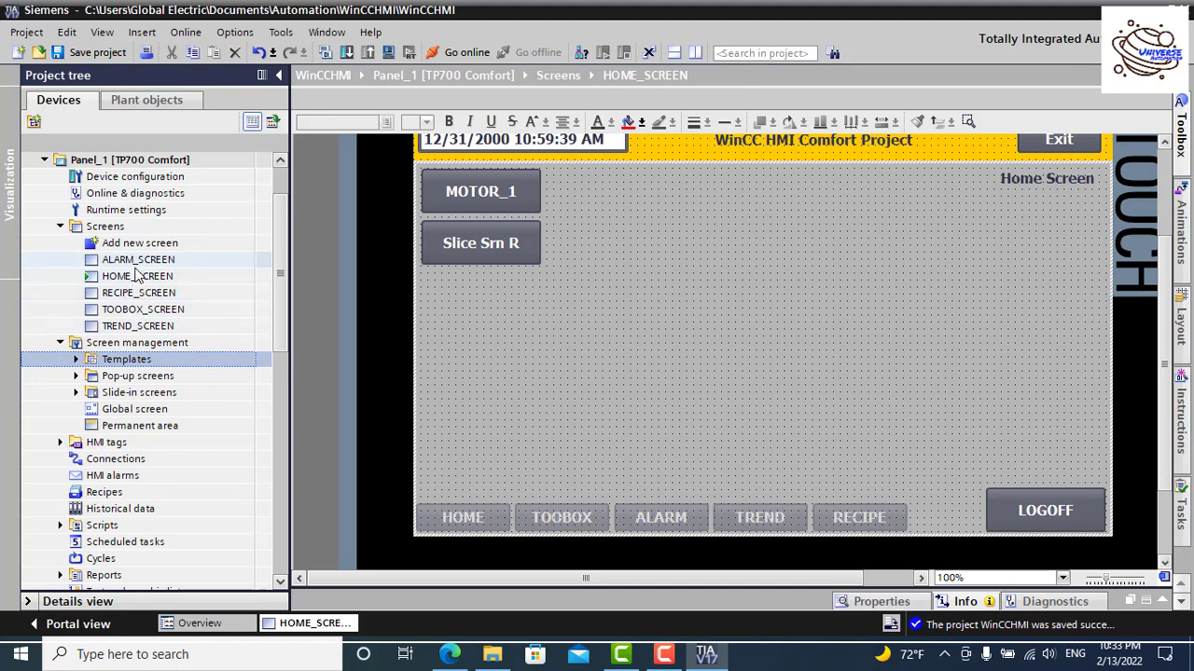
{"action": "double_click", "coordinate": [137, 279]}
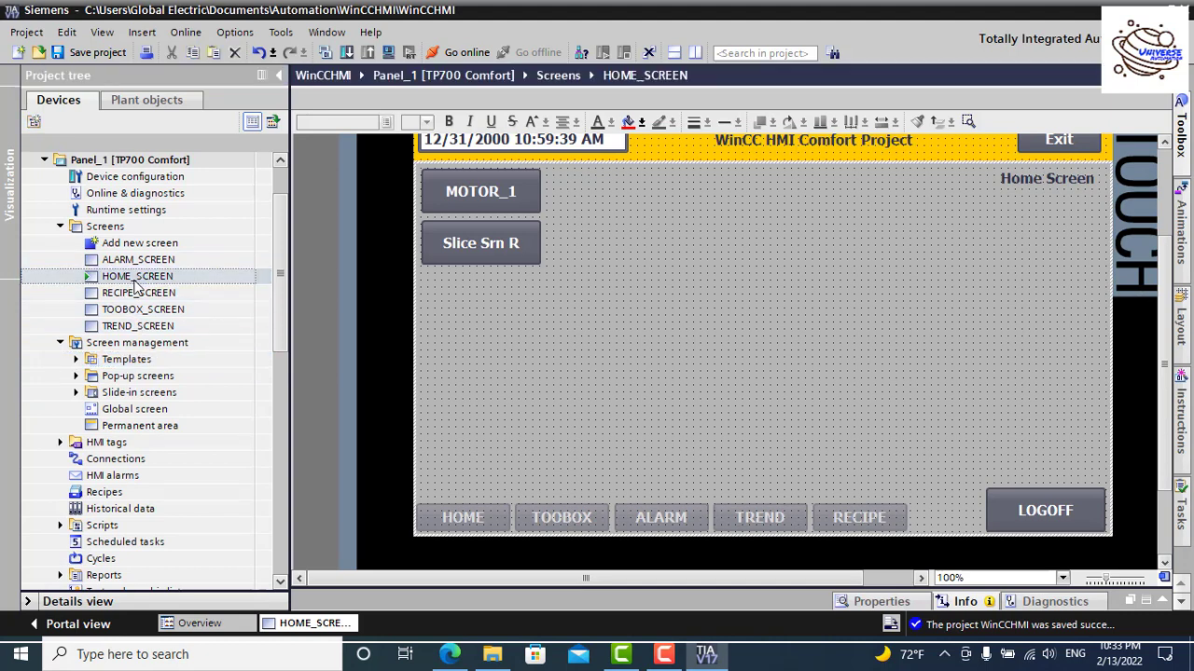
{"action": "scroll", "coordinate": [1063, 271], "scroll_direction": "up", "scroll_amount": 3}
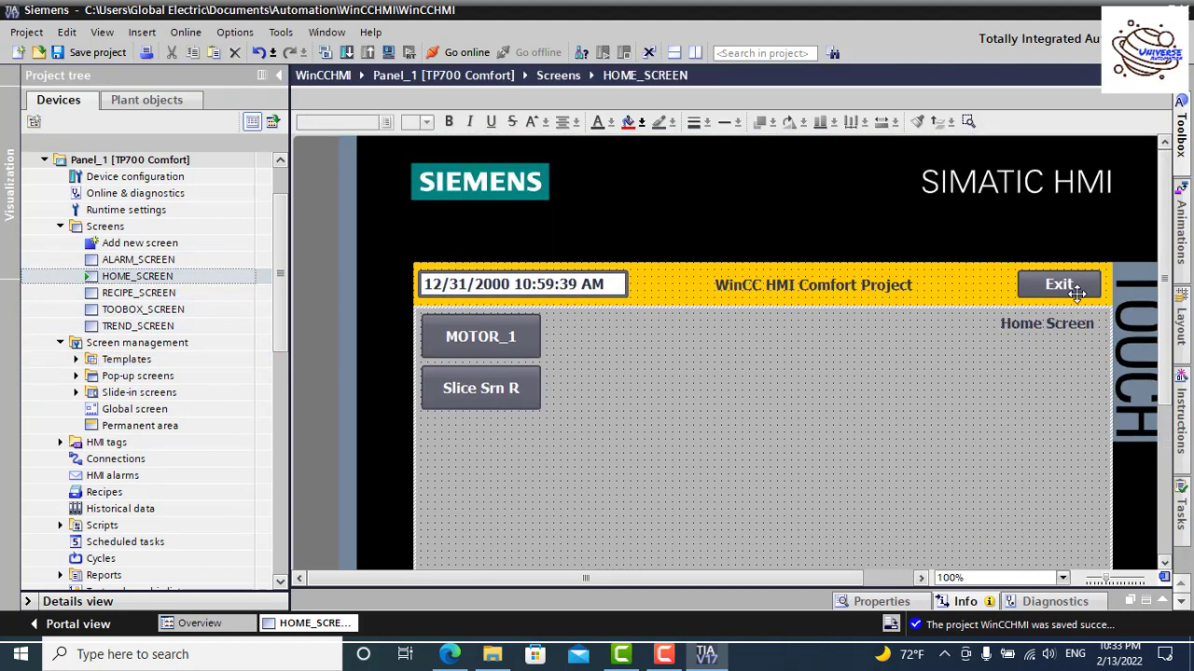
{"action": "scroll", "coordinate": [1077, 293], "scroll_direction": "down", "scroll_amount": 1}
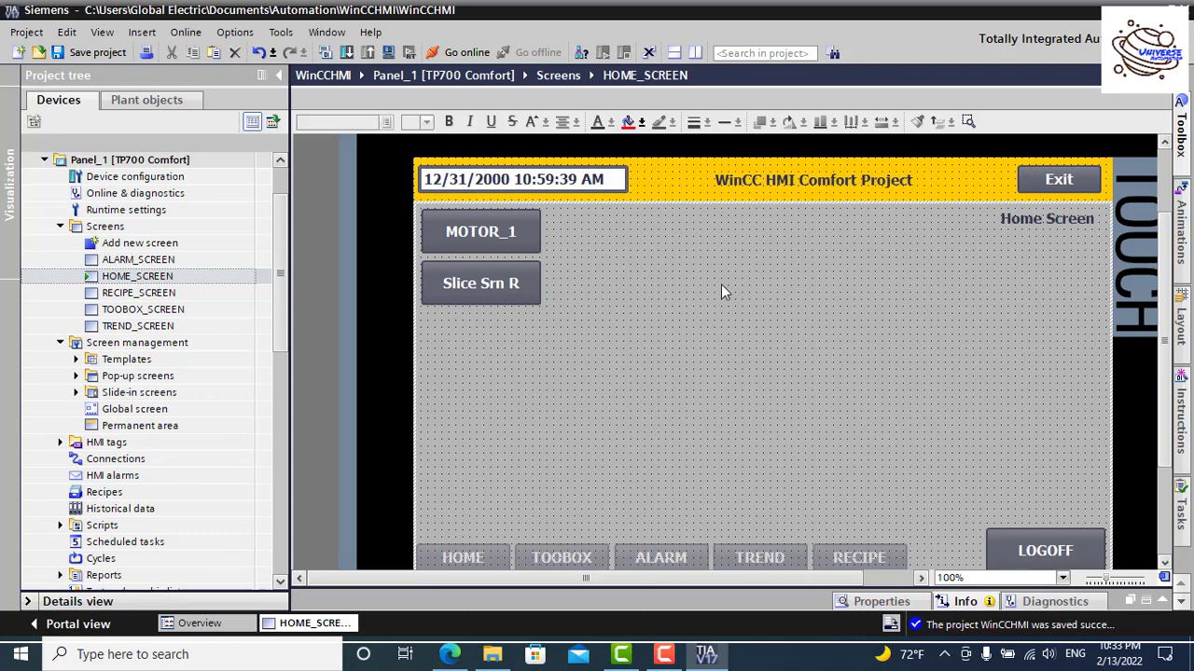
Step: Set the Exit button's runtime security authorization to User administration
{"action": "left_click", "coordinate": [1070, 179]}
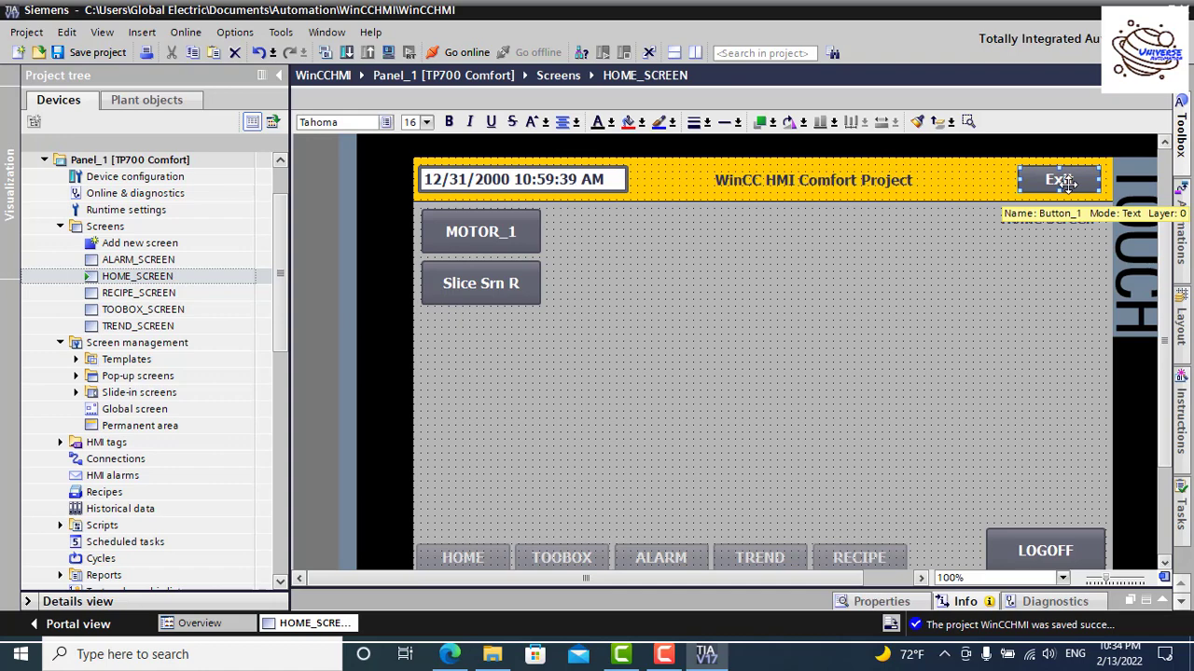
{"action": "right_click", "coordinate": [1068, 181]}
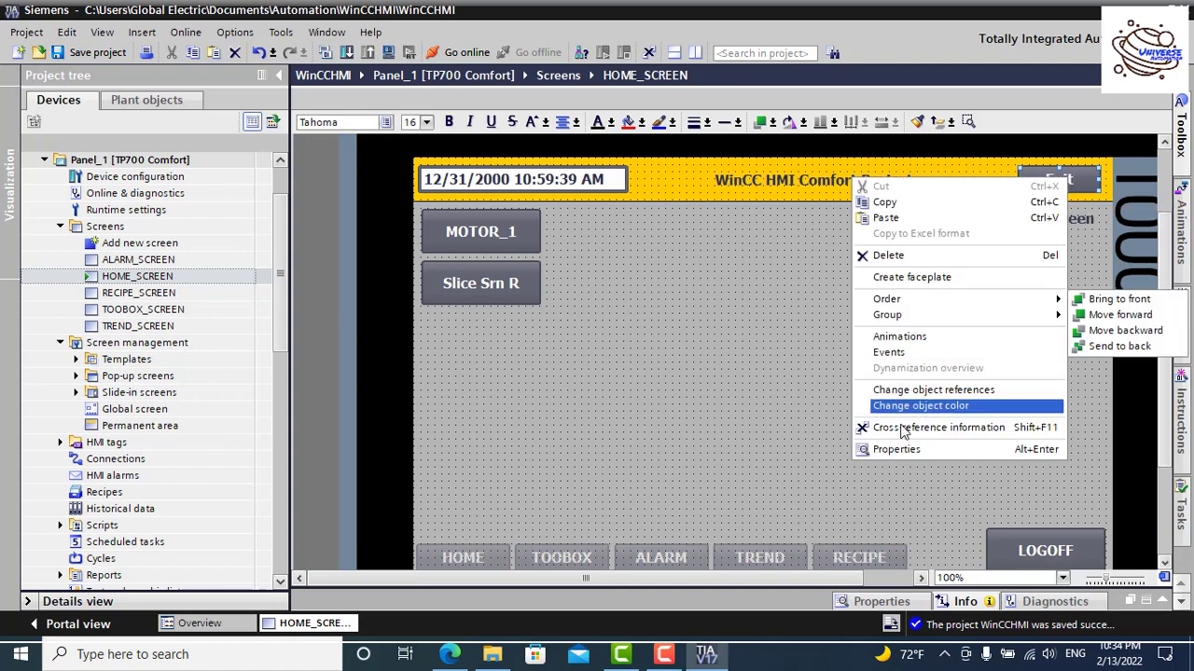
{"action": "left_click", "coordinate": [918, 450]}
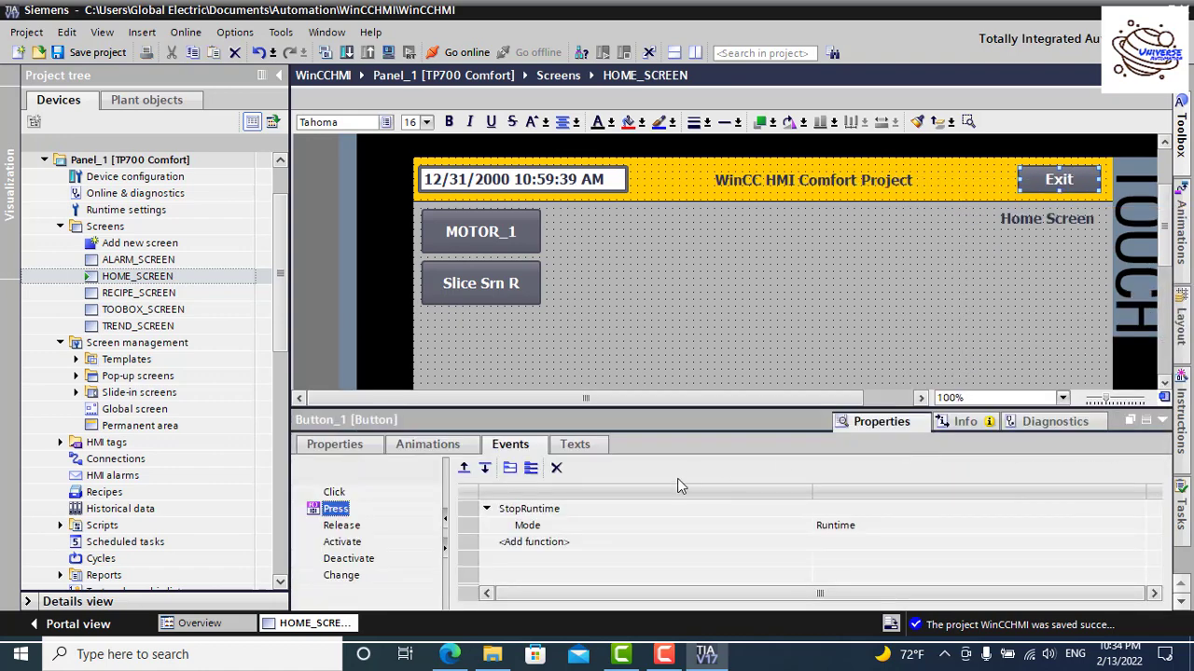
{"action": "left_click", "coordinate": [359, 447]}
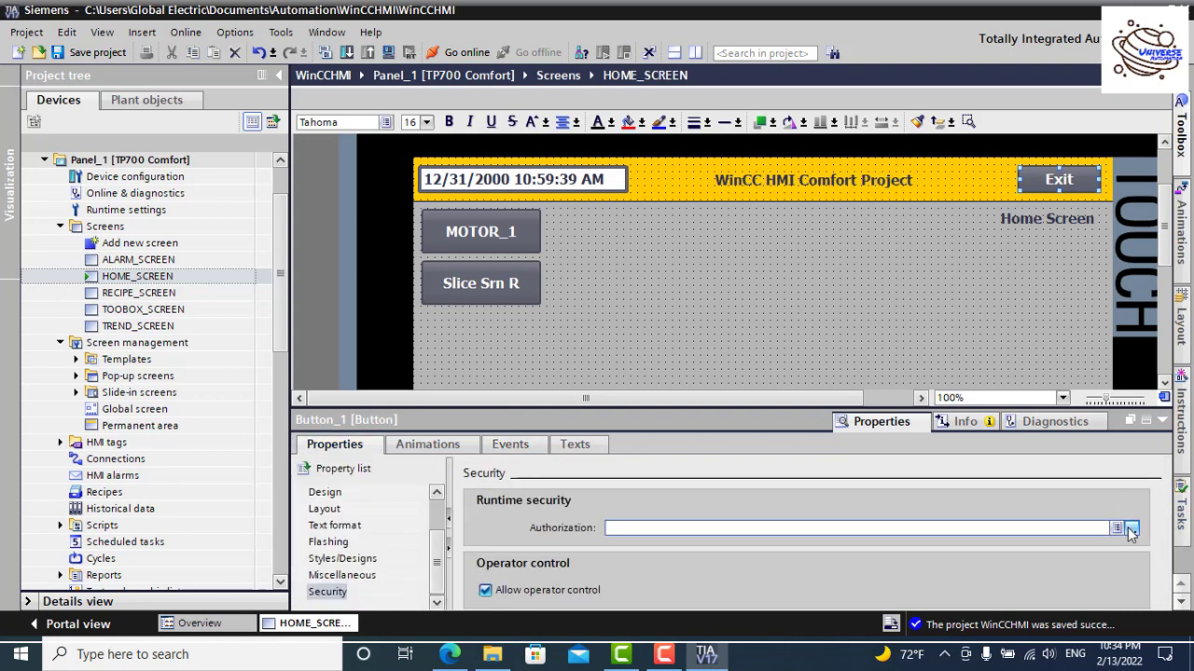
{"action": "left_click", "coordinate": [1131, 528]}
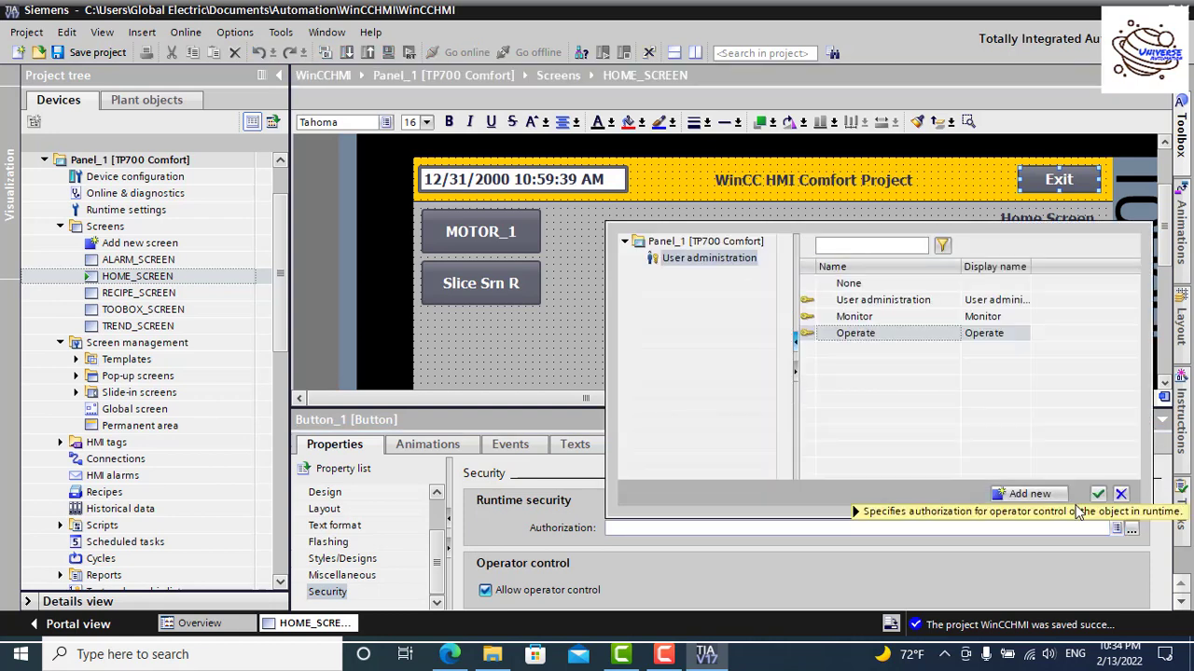
{"action": "left_click", "coordinate": [891, 307]}
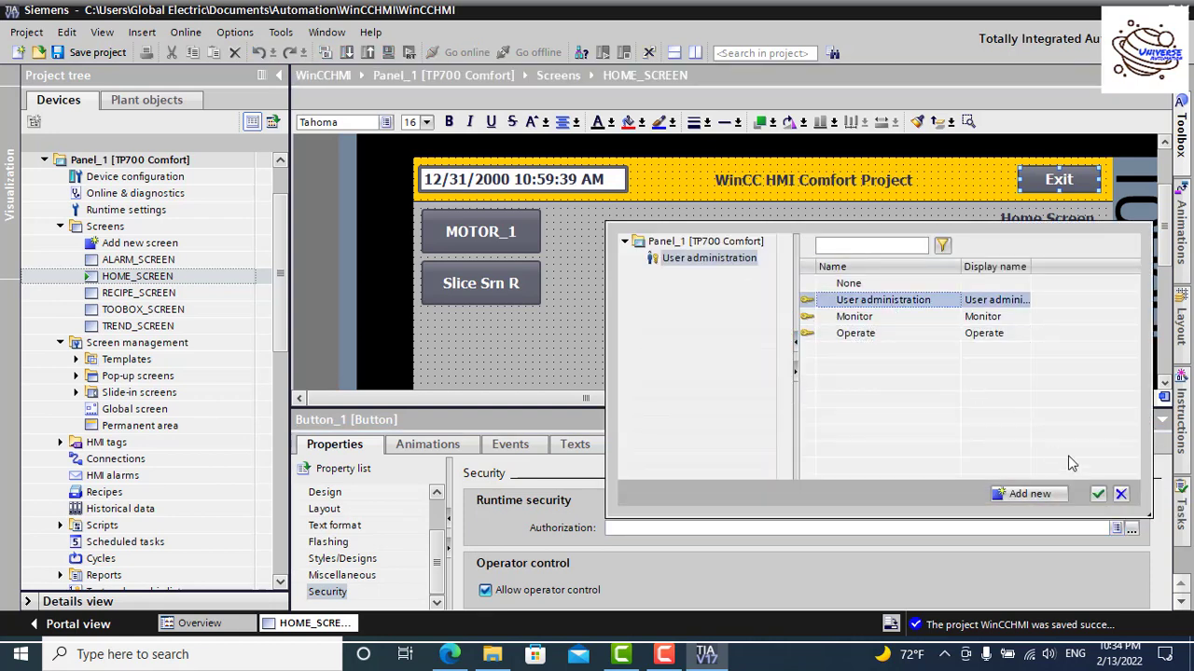
{"action": "left_click", "coordinate": [1099, 495]}
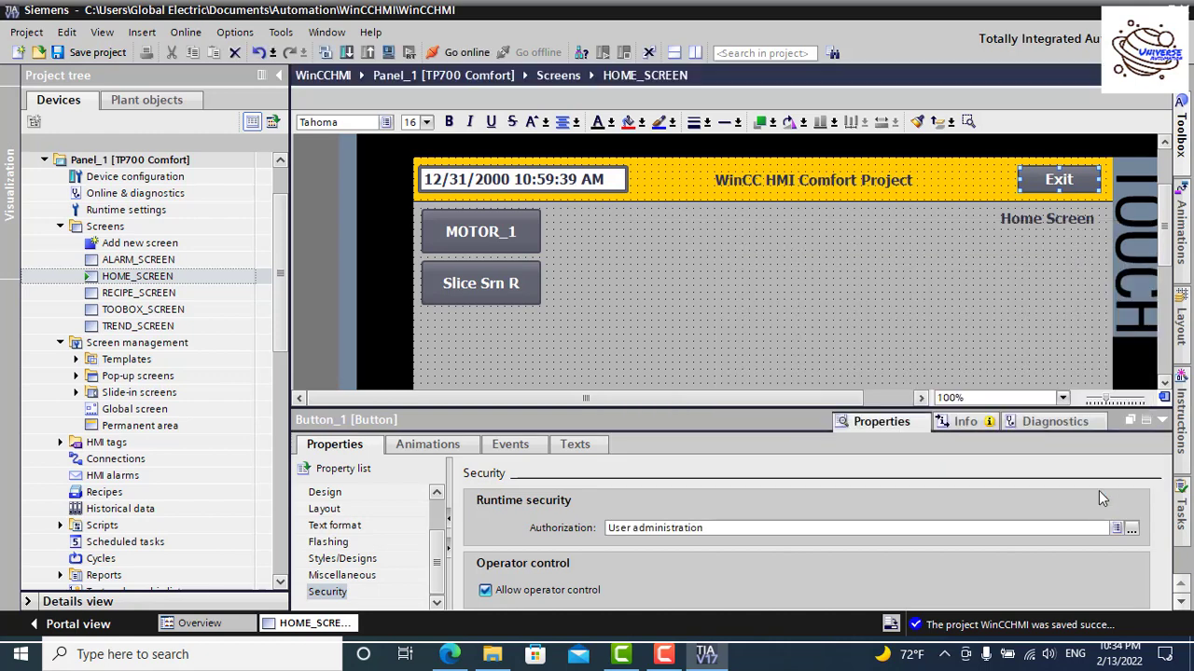
{"action": "left_click", "coordinate": [1161, 421]}
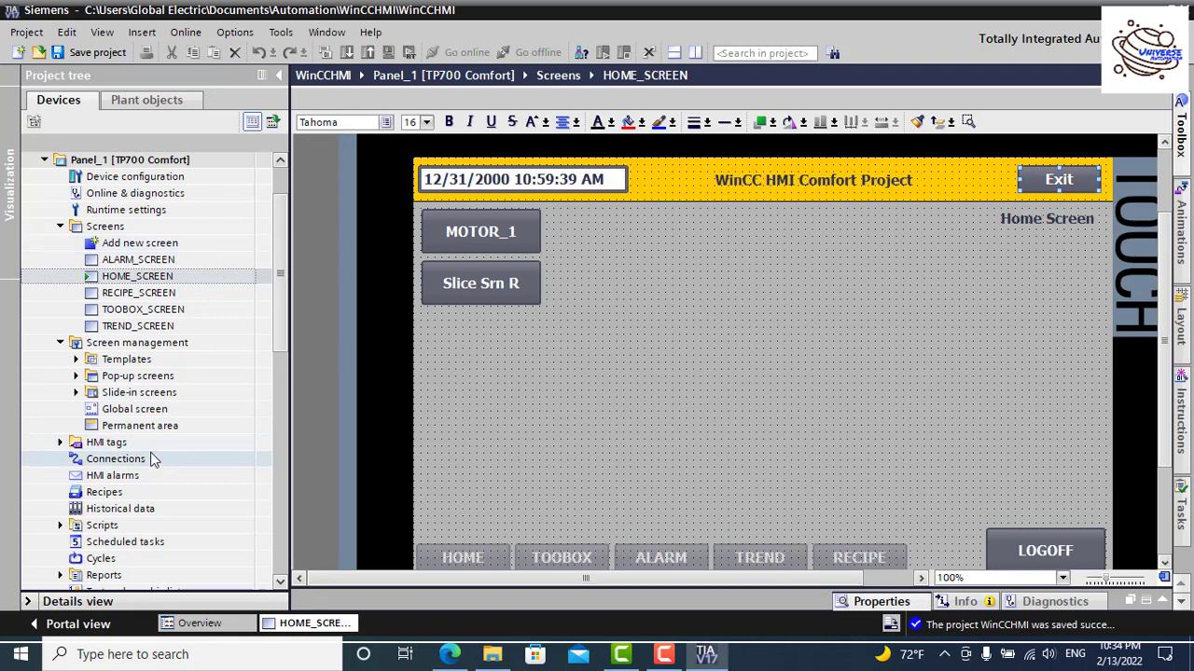
Step: Expand HMI tags and open the HIM_Demo_Tags tag table
{"action": "left_click_drag", "start_coordinate": [280, 320], "coordinate": [280, 365]}
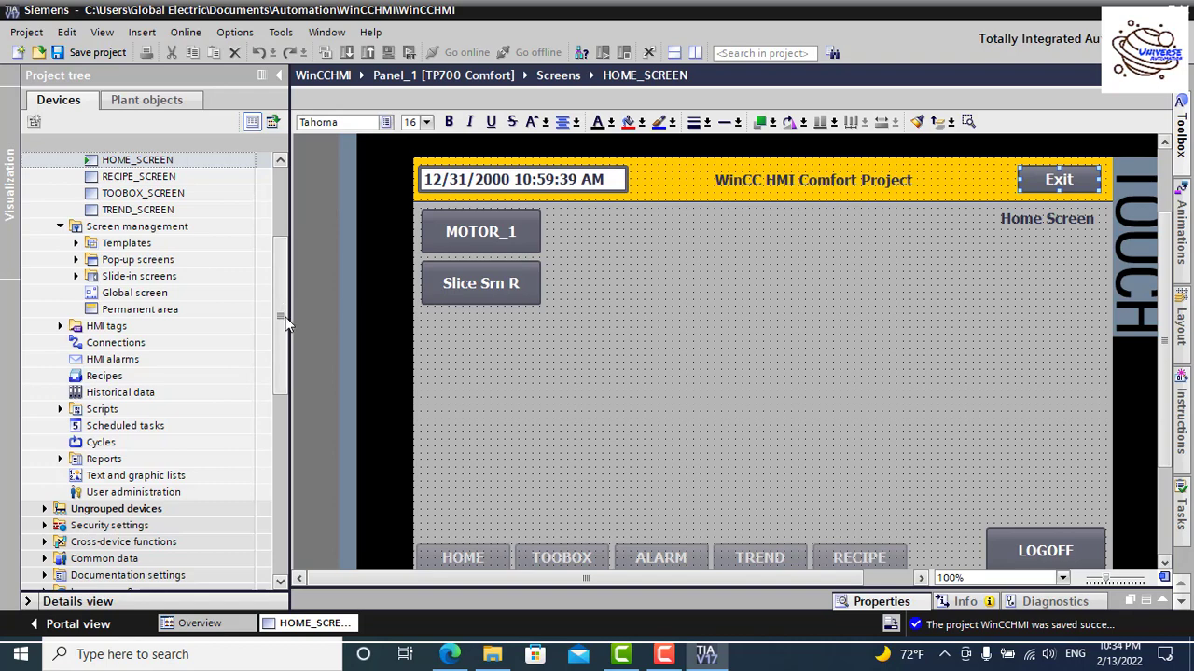
{"action": "scroll", "coordinate": [283, 317], "scroll_direction": "up", "scroll_amount": 1}
{"action": "scroll", "coordinate": [283, 317], "scroll_direction": "down", "scroll_amount": 1}
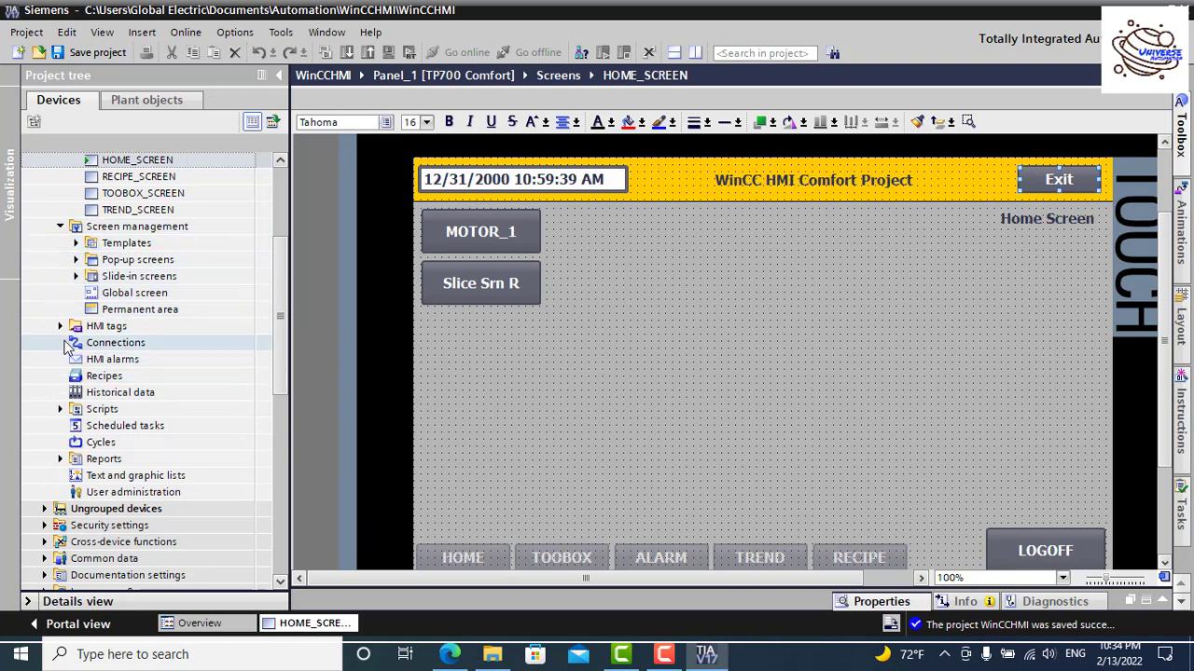
{"action": "left_click", "coordinate": [59, 333]}
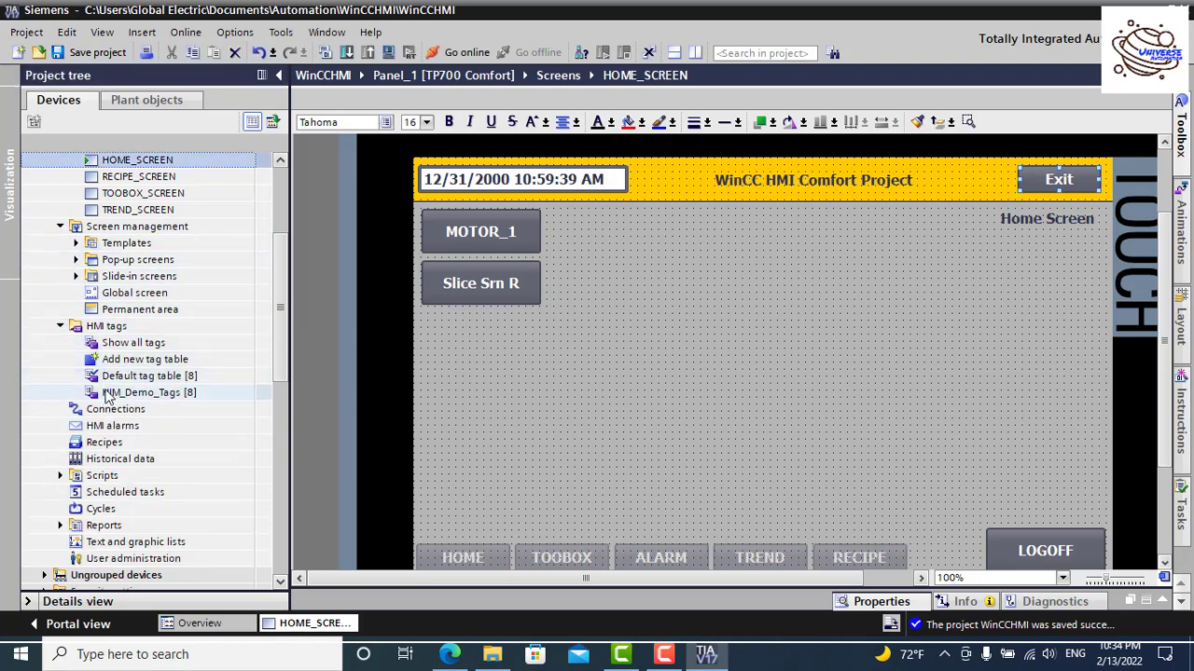
{"action": "double_click", "coordinate": [107, 393]}
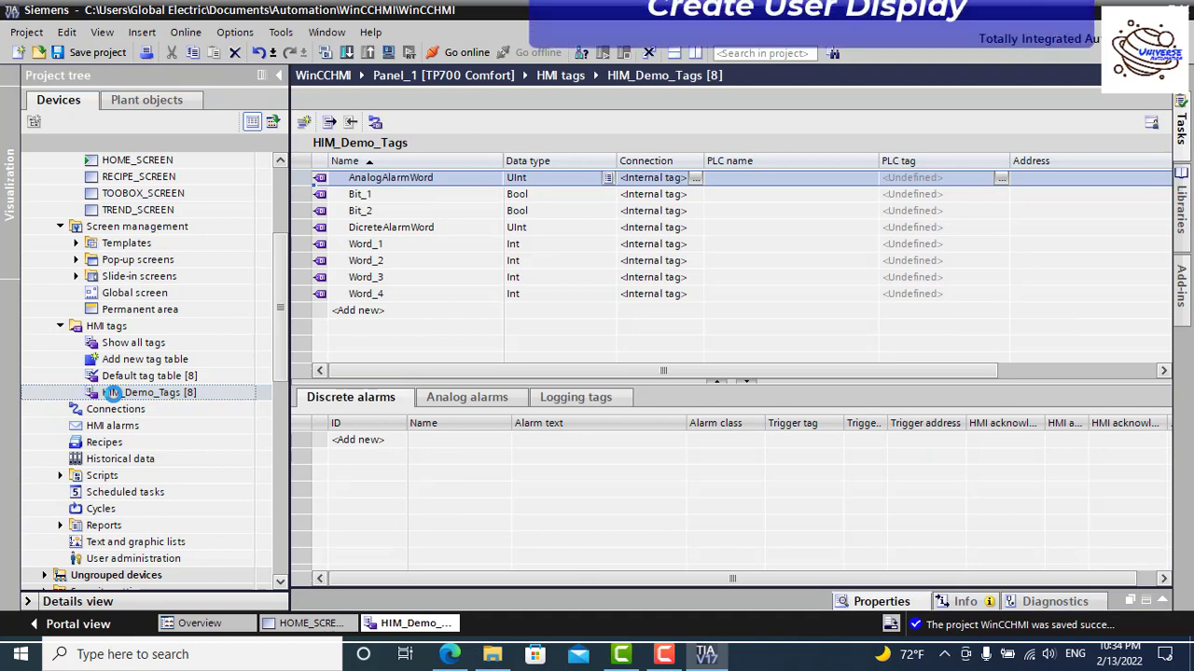
Step: Add a new tag named UserName with data type WString, then close the table
{"action": "left_click", "coordinate": [391, 311]}
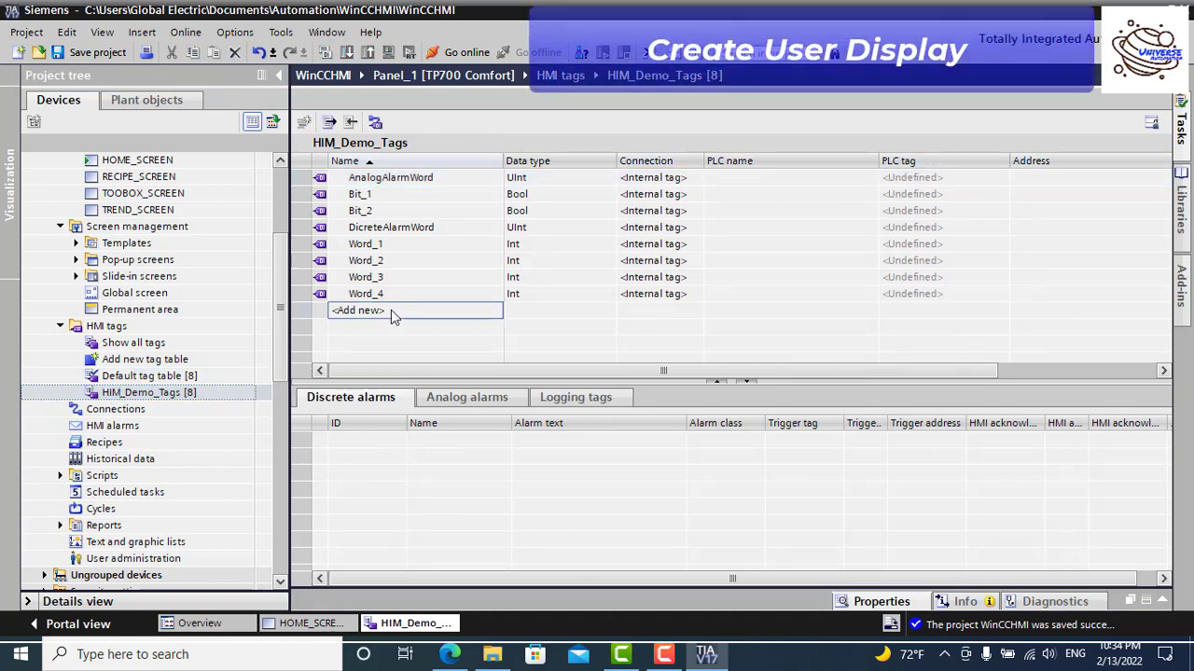
{"action": "double_click", "coordinate": [391, 311]}
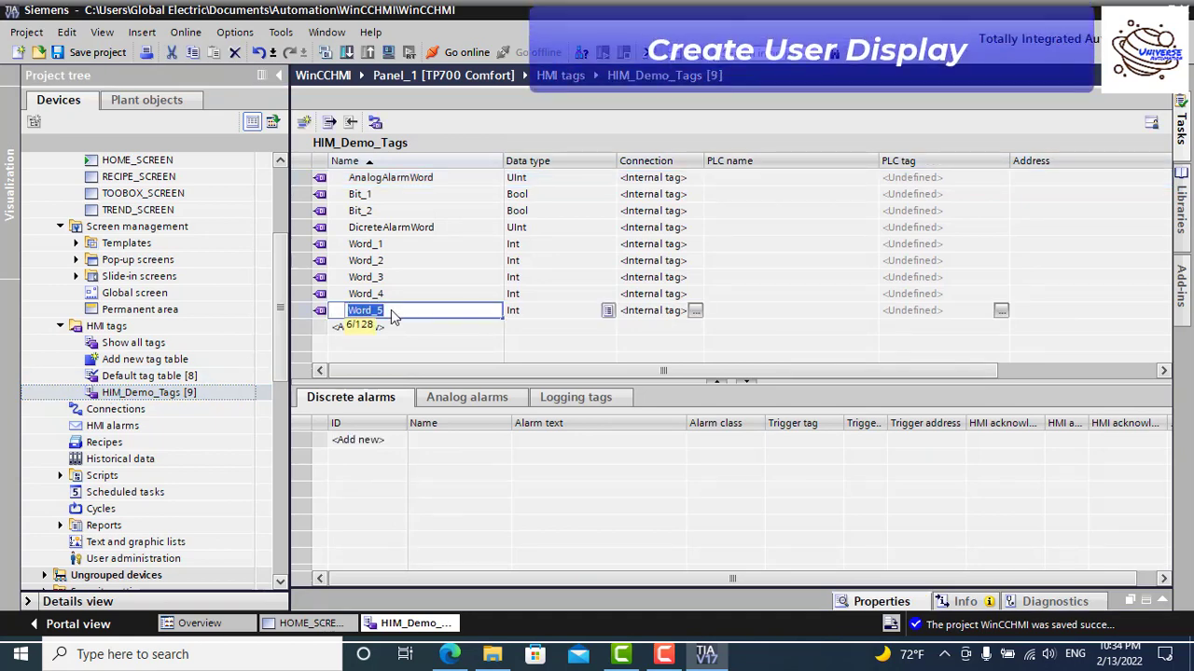
{"action": "type", "text": "UserName"}
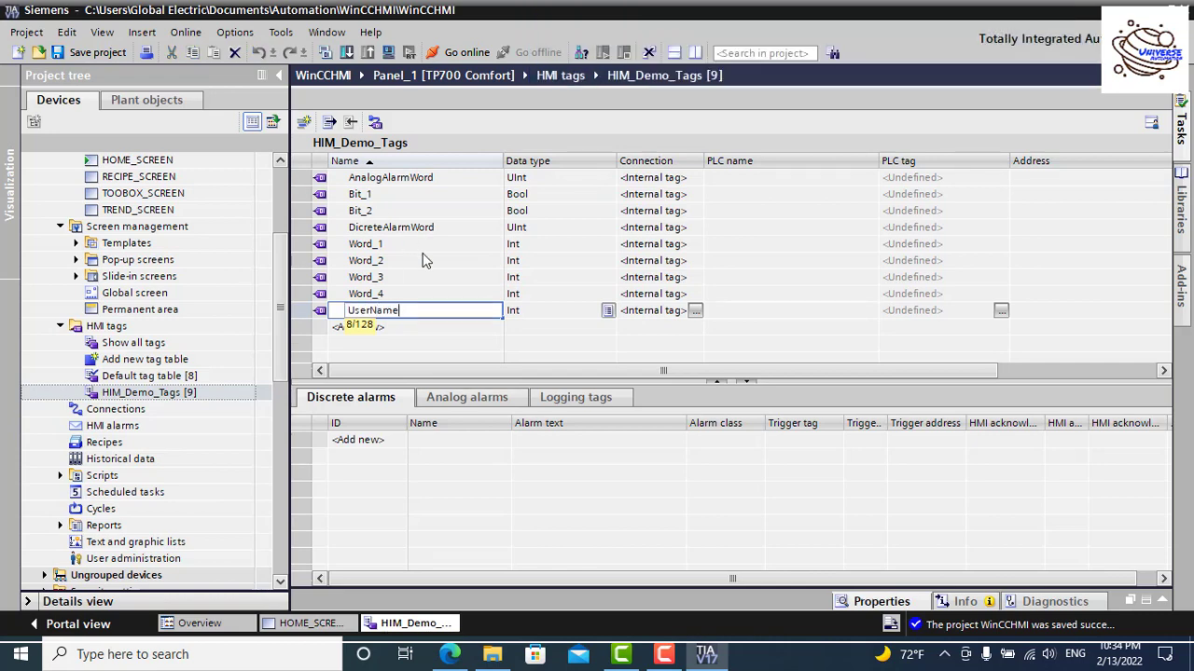
{"action": "left_click", "coordinate": [606, 316]}
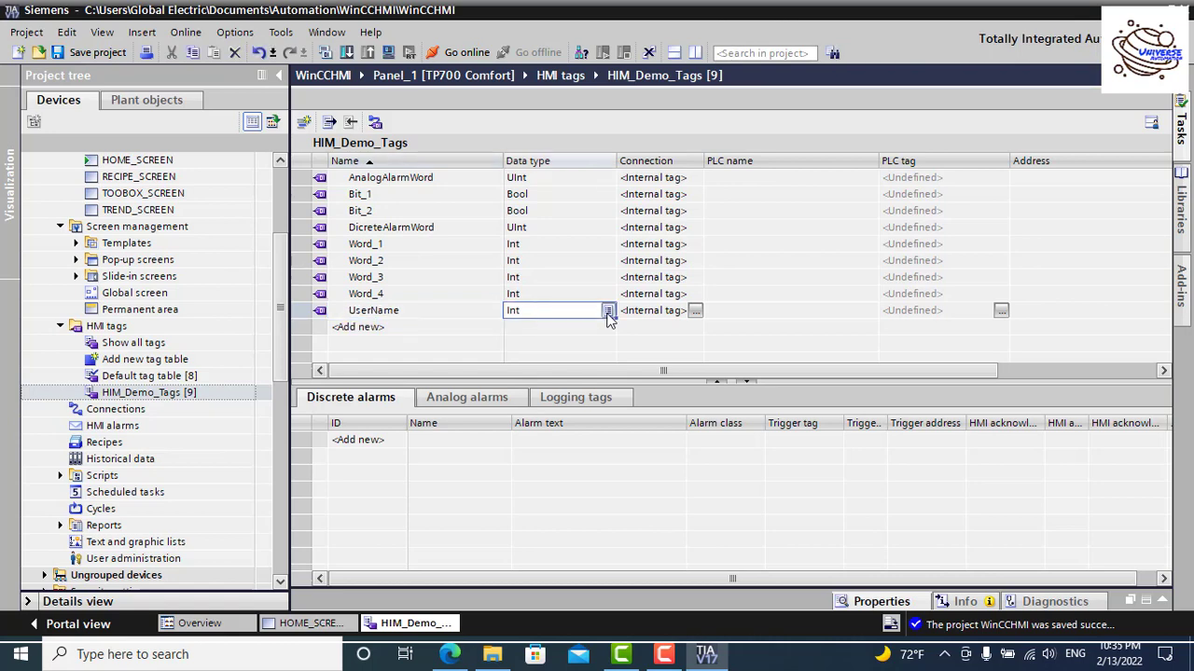
{"action": "left_click", "coordinate": [607, 310]}
{"action": "scroll", "coordinate": [586, 419], "scroll_direction": "down", "scroll_amount": 5}
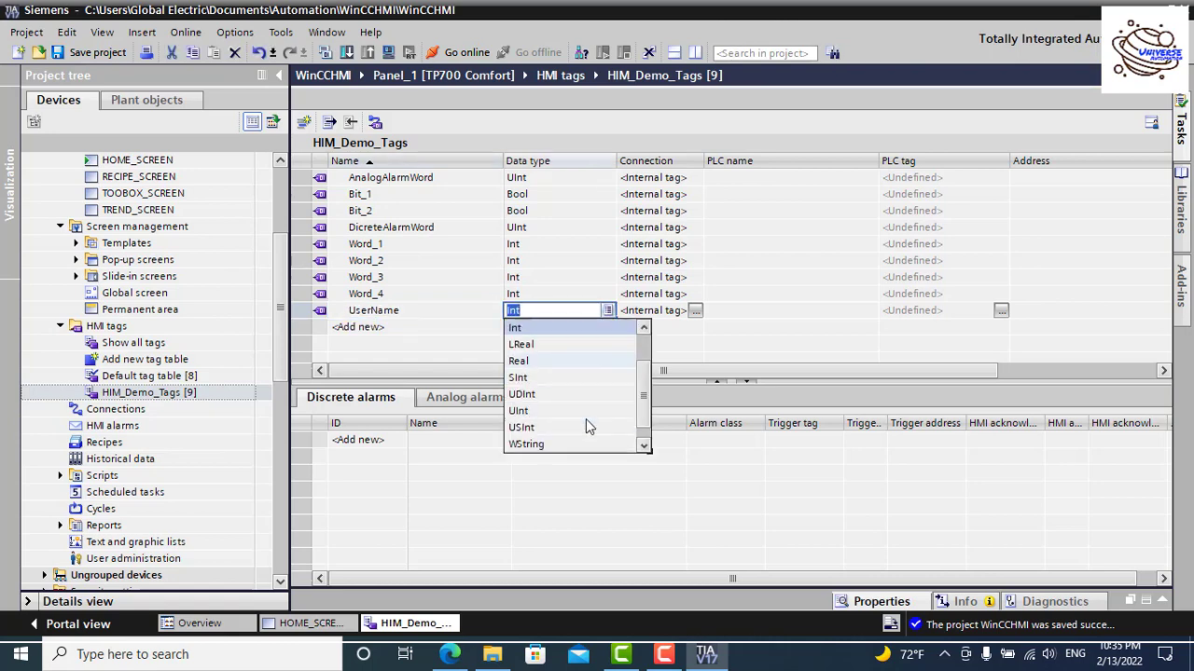
{"action": "left_click", "coordinate": [551, 345]}
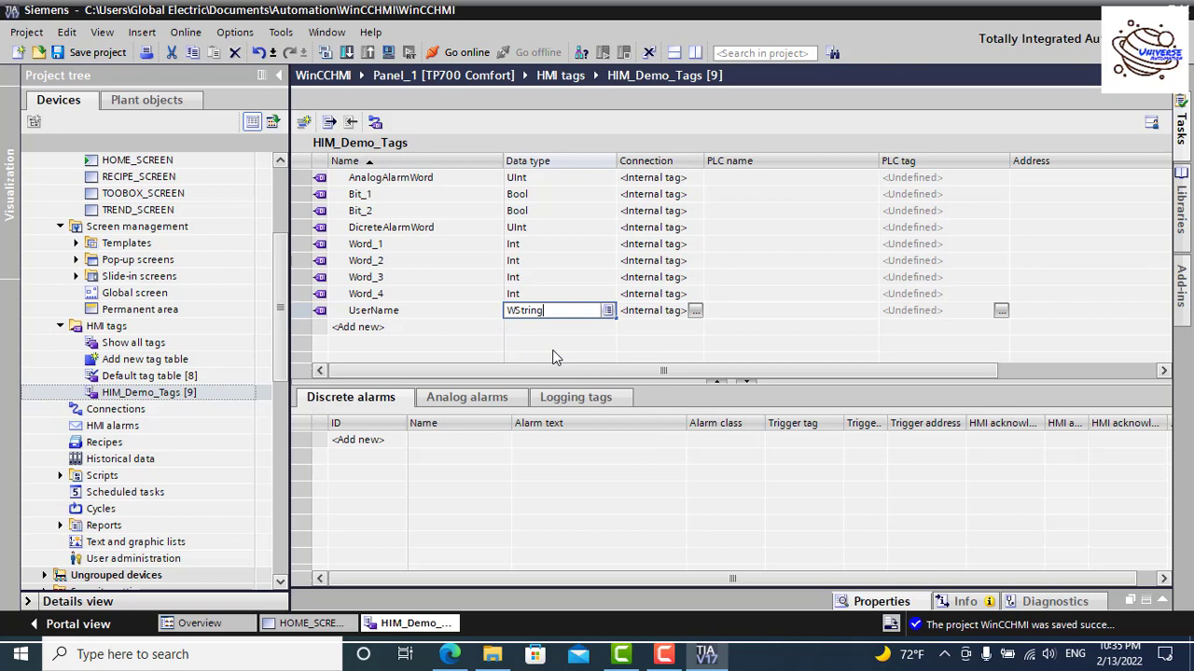
{"action": "left_click", "coordinate": [649, 336]}
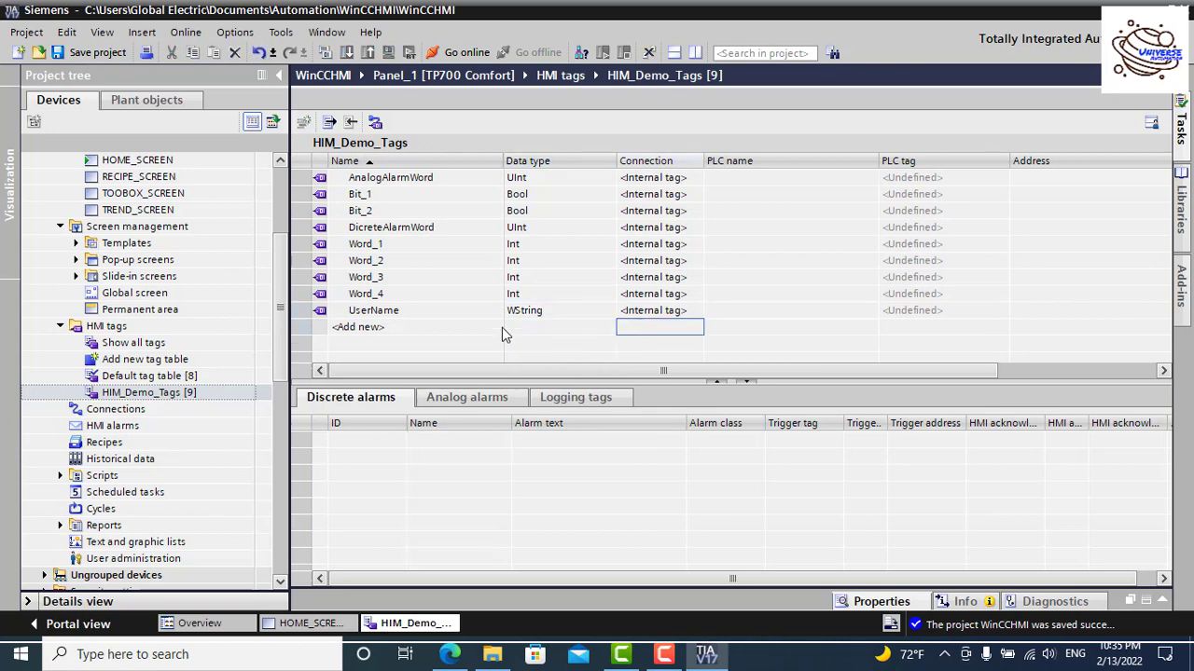
{"action": "left_click", "coordinate": [1183, 74]}
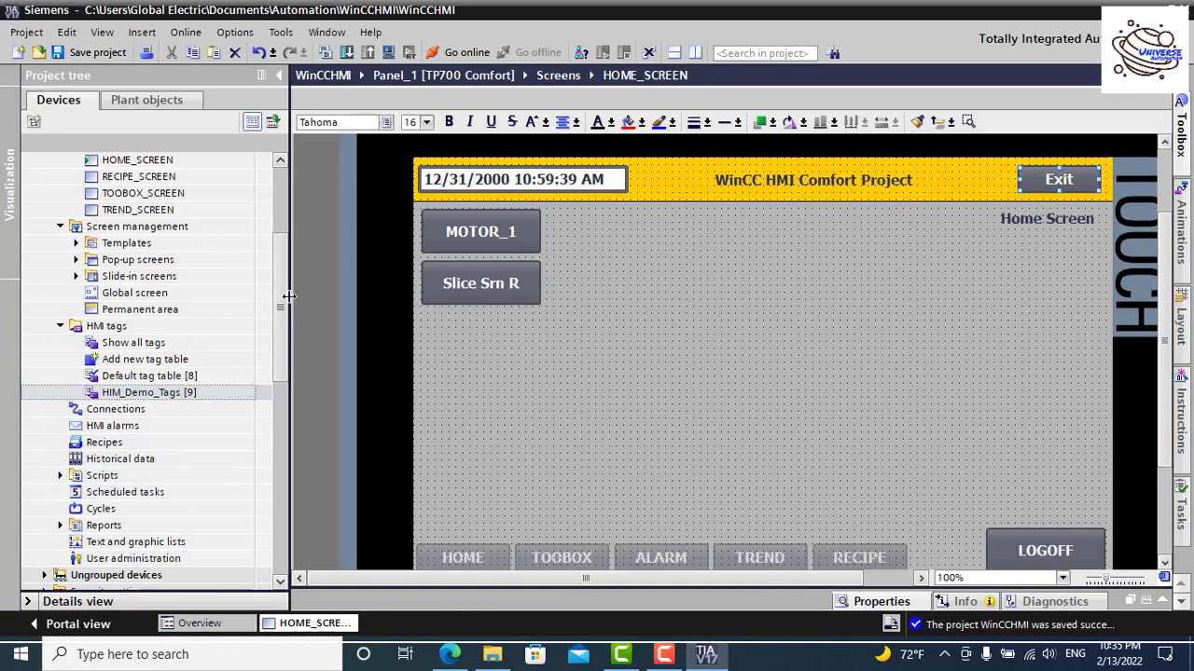
Step: Add a scheduled task named UserName with its trigger set to User change
{"action": "scroll", "coordinate": [288, 363], "scroll_direction": "down", "scroll_amount": 3}
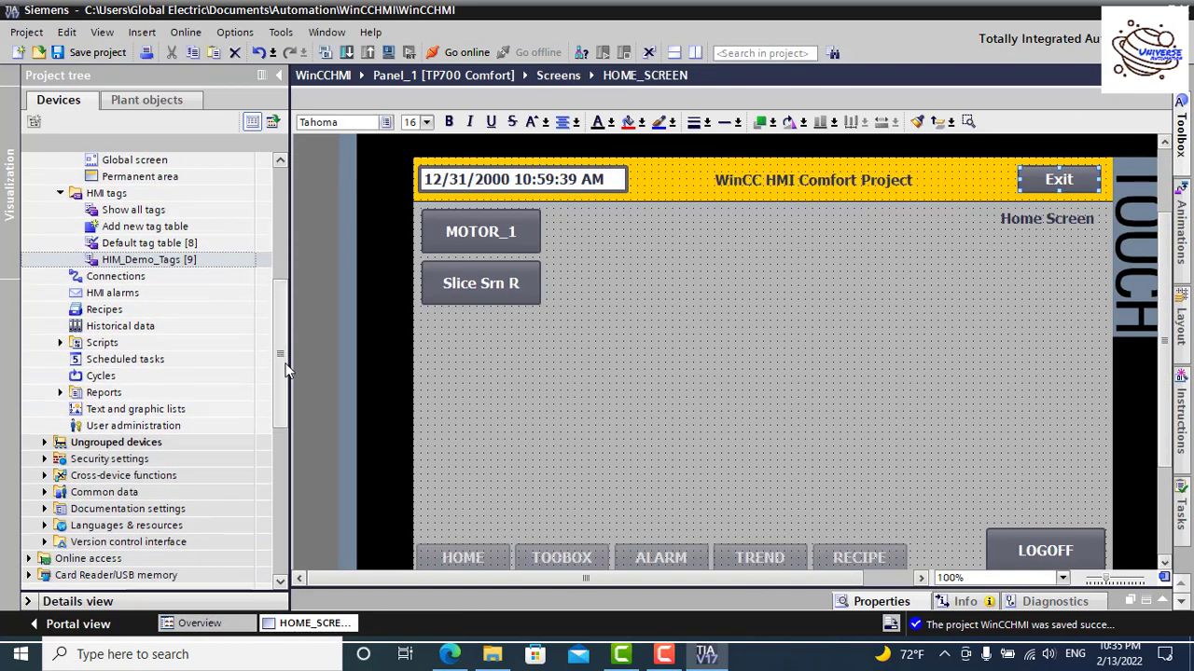
{"action": "double_click", "coordinate": [89, 361]}
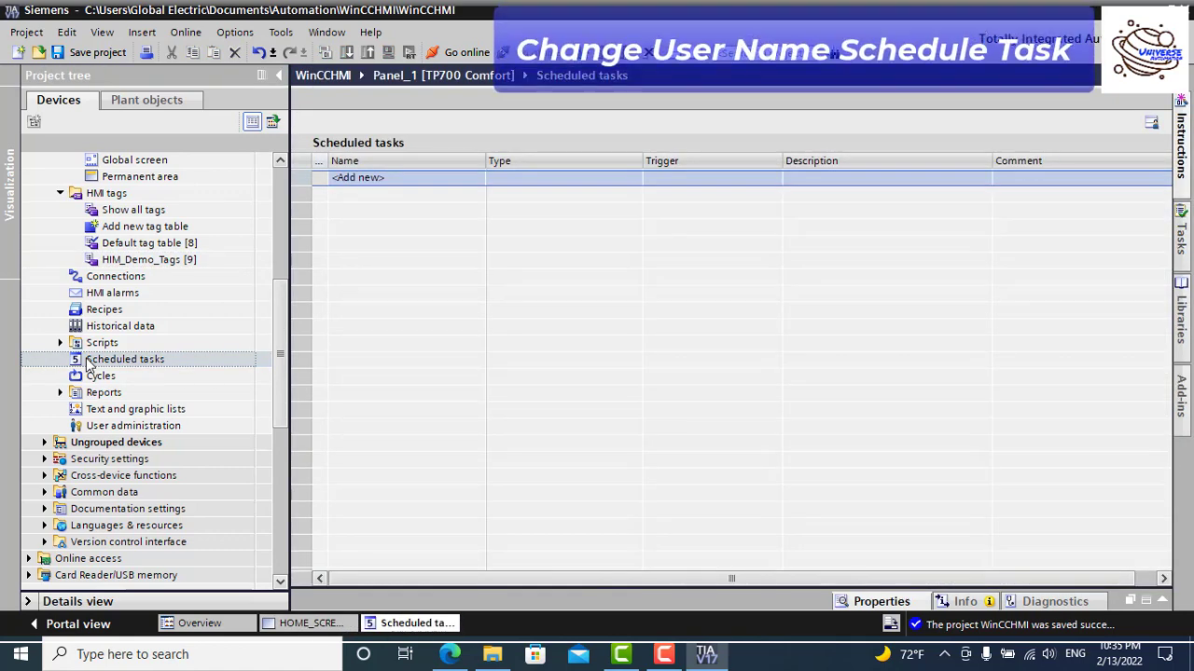
{"action": "double_click", "coordinate": [375, 177]}
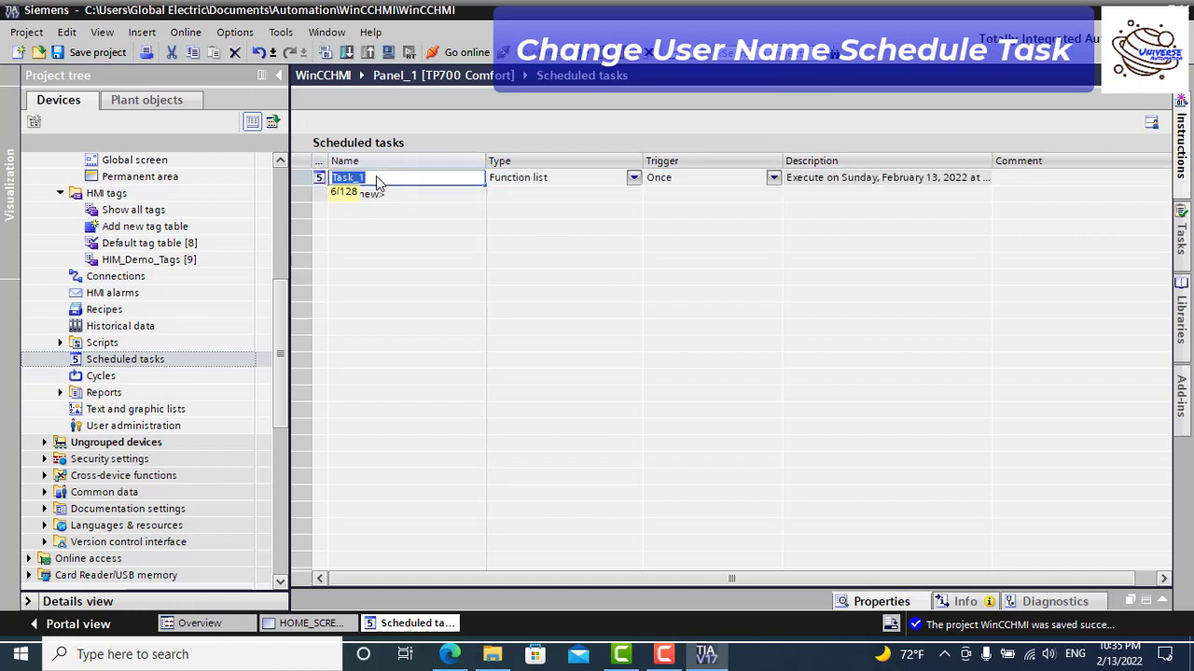
{"action": "type", "text": "UserName"}
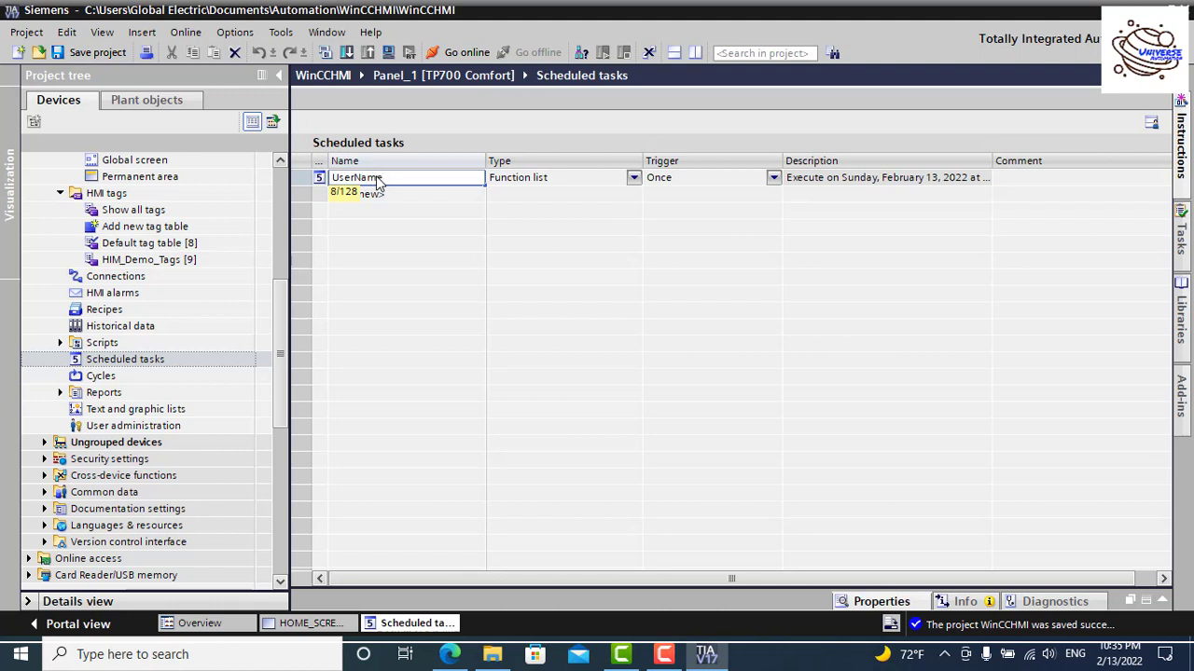
{"action": "left_click", "coordinate": [576, 198]}
{"action": "left_click", "coordinate": [677, 180]}
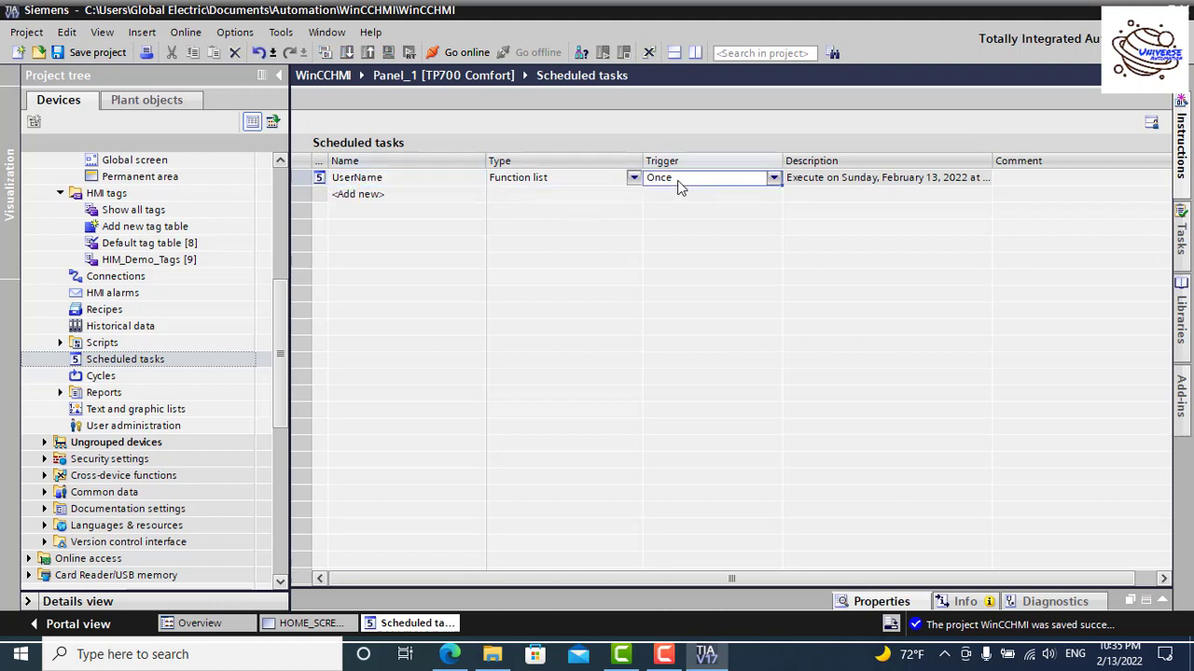
{"action": "left_click", "coordinate": [773, 178]}
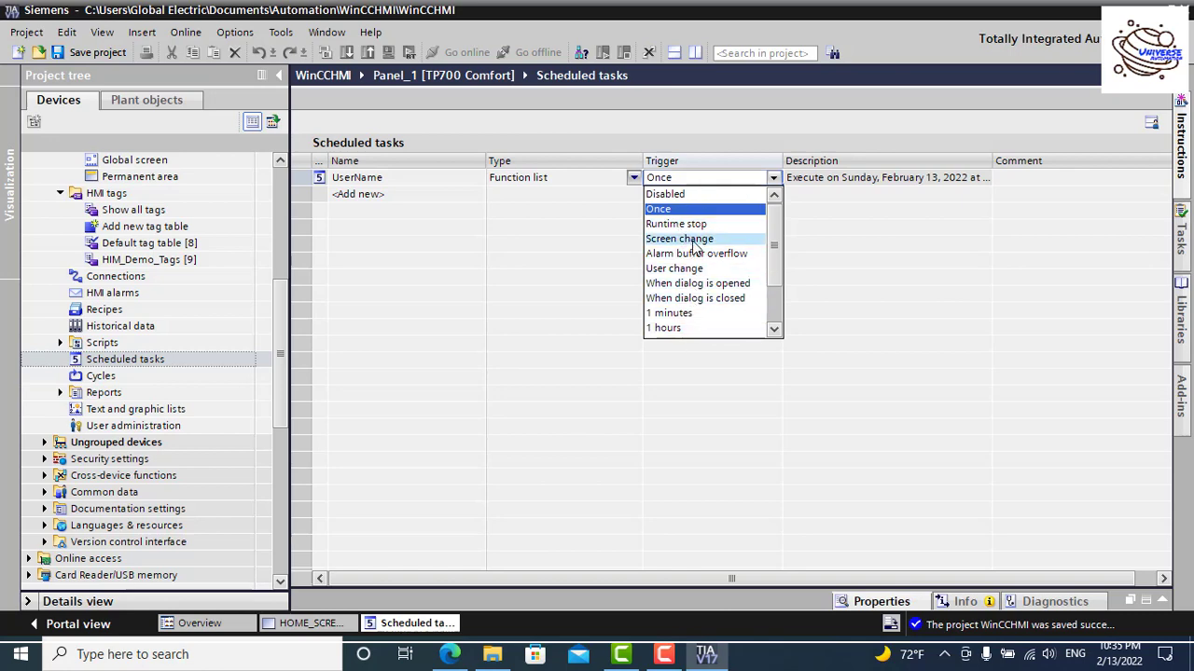
{"action": "left_click", "coordinate": [695, 269]}
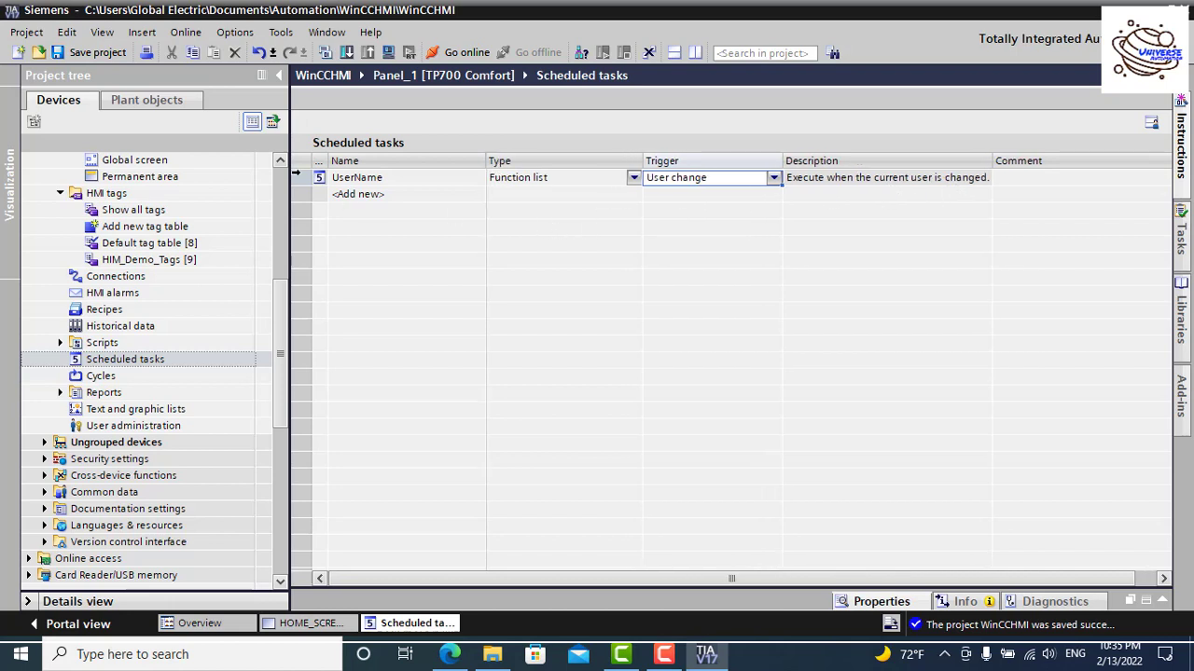
Step: Open the UserName task's properties, keeping User change as the trigger
{"action": "right_click", "coordinate": [295, 175]}
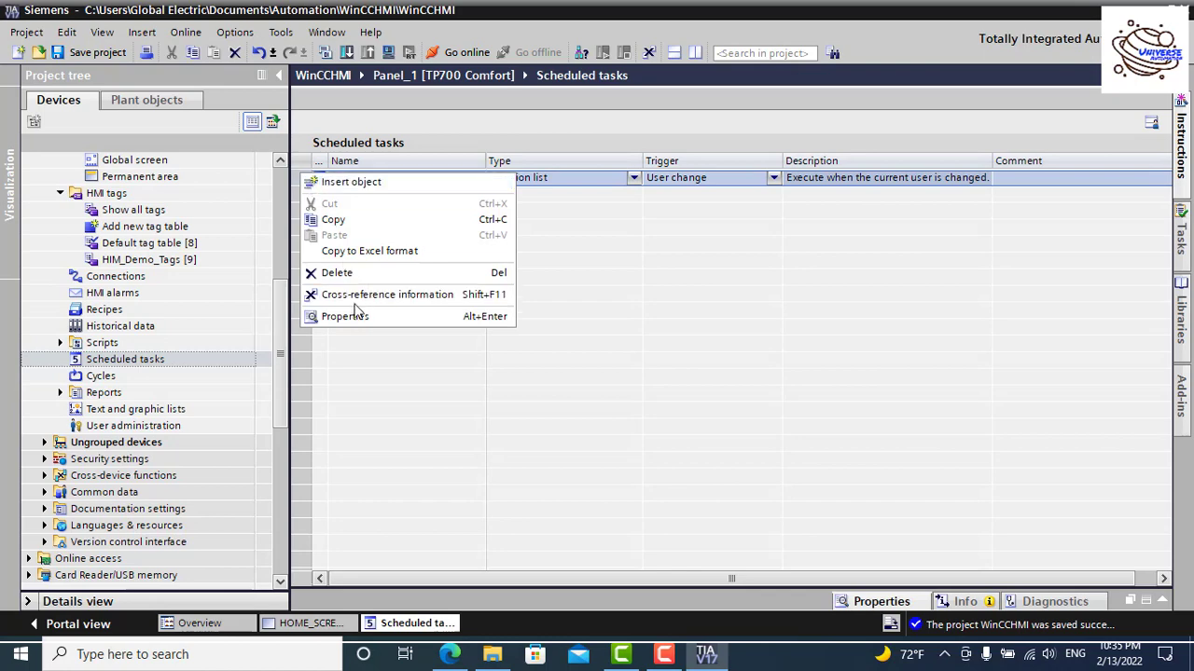
{"action": "left_click", "coordinate": [355, 316]}
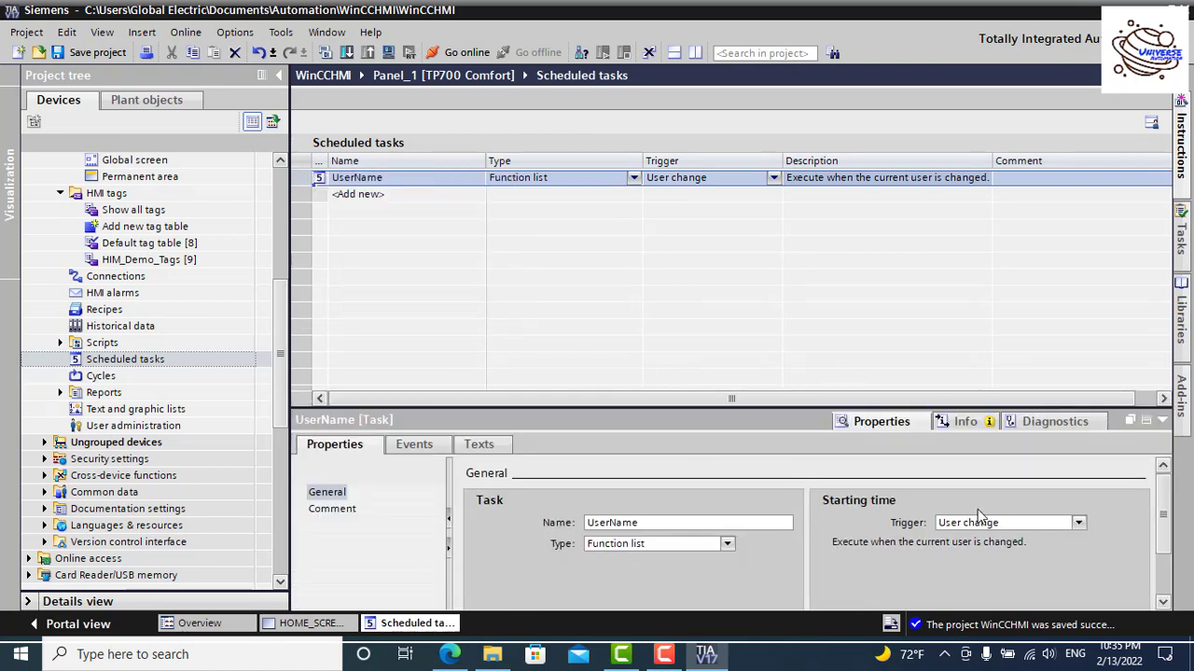
{"action": "scroll", "coordinate": [1166, 536], "scroll_direction": "down", "scroll_amount": 2}
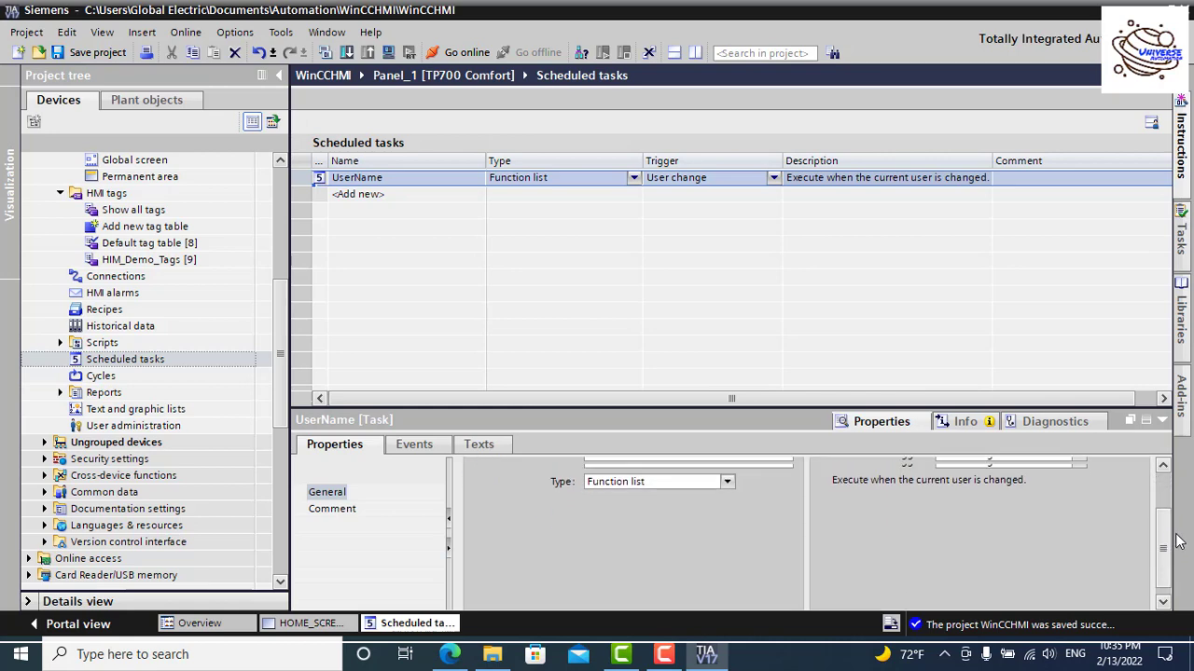
{"action": "scroll", "coordinate": [1165, 536], "scroll_direction": "up", "scroll_amount": 2}
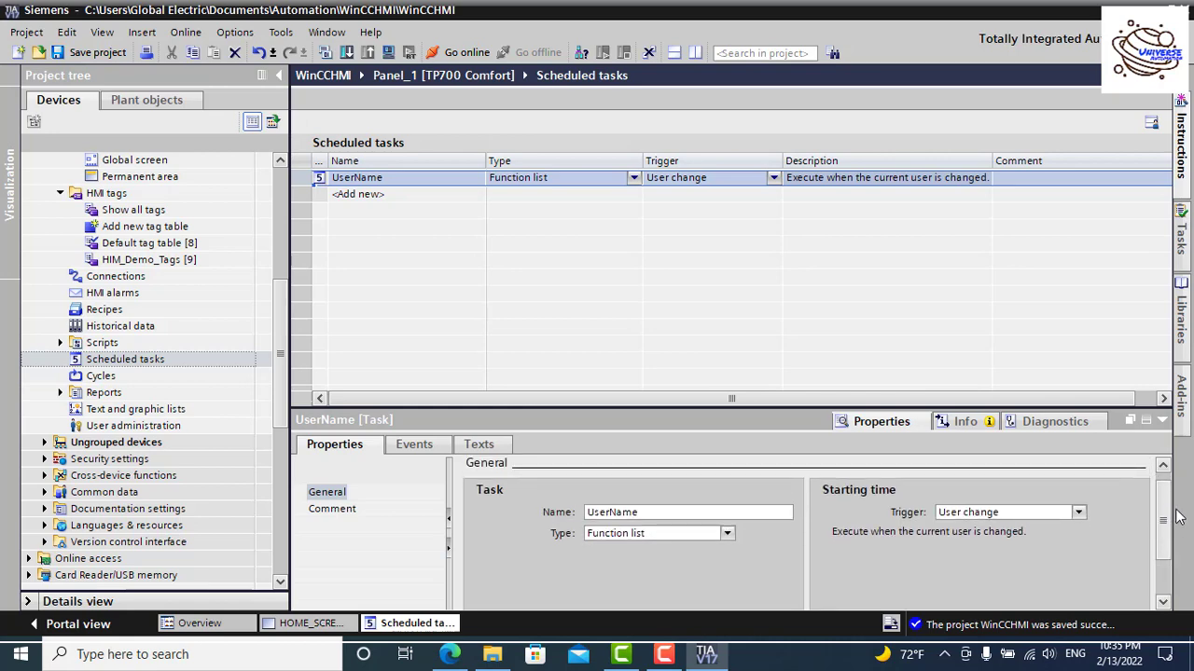
{"action": "left_click", "coordinate": [1079, 513]}
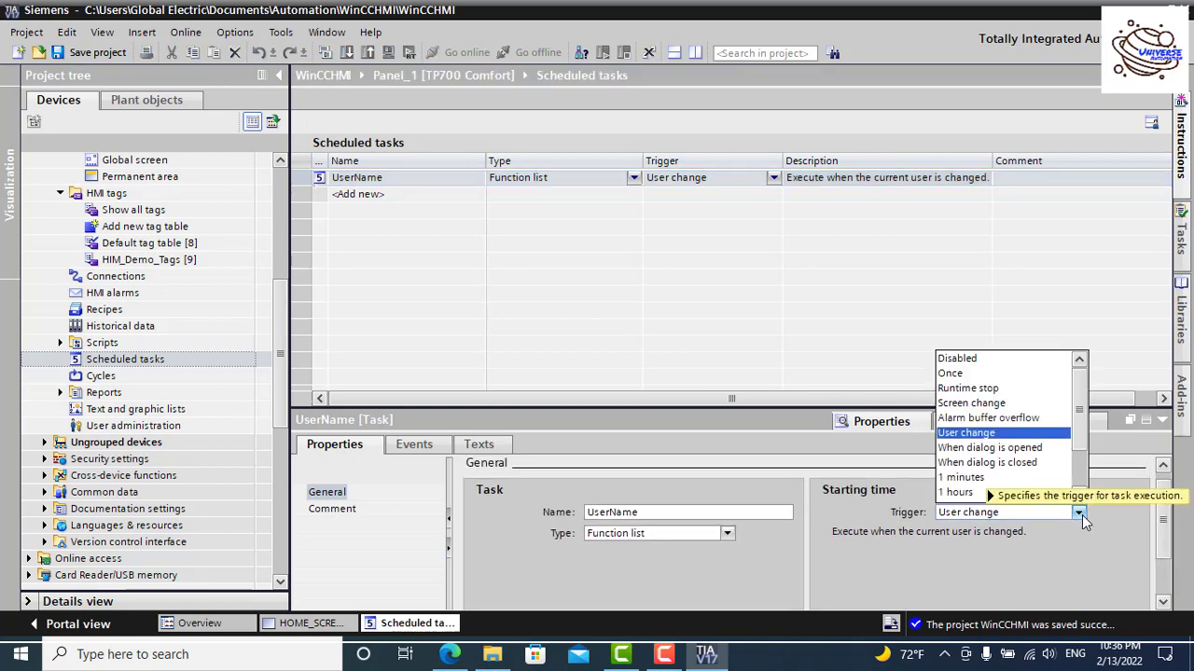
{"action": "left_click", "coordinate": [961, 435]}
Step: Add the GetUserName system function to the task's Update event
{"action": "left_click", "coordinate": [410, 445]}
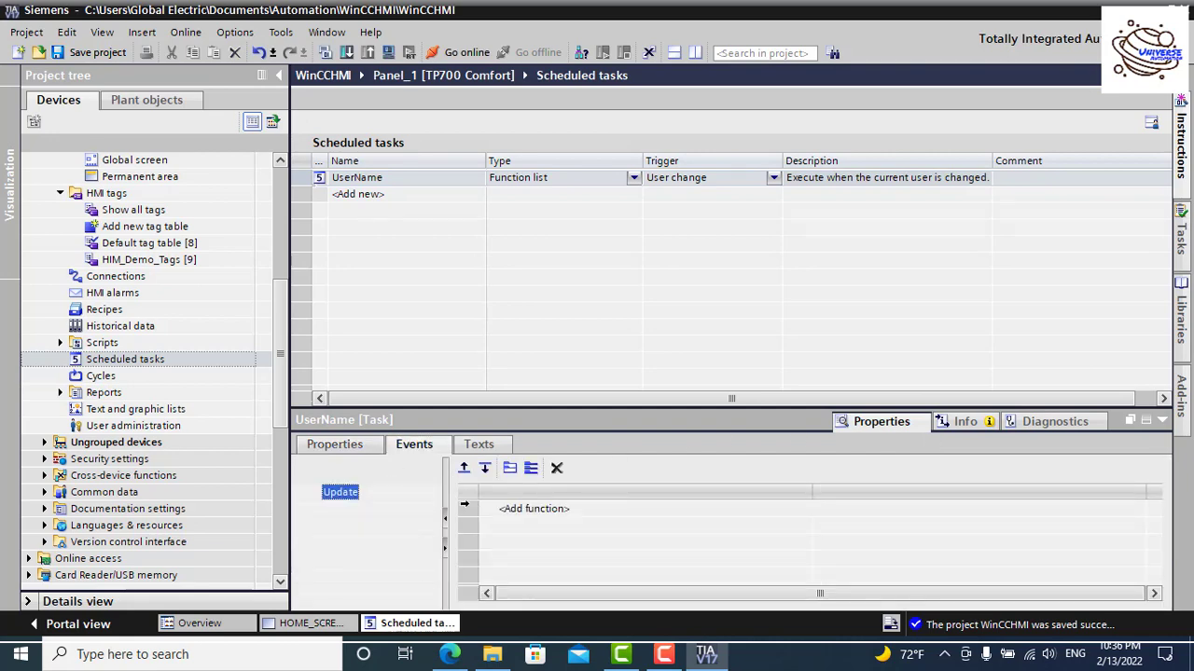
{"action": "left_click", "coordinate": [533, 509]}
{"action": "left_click", "coordinate": [343, 494]}
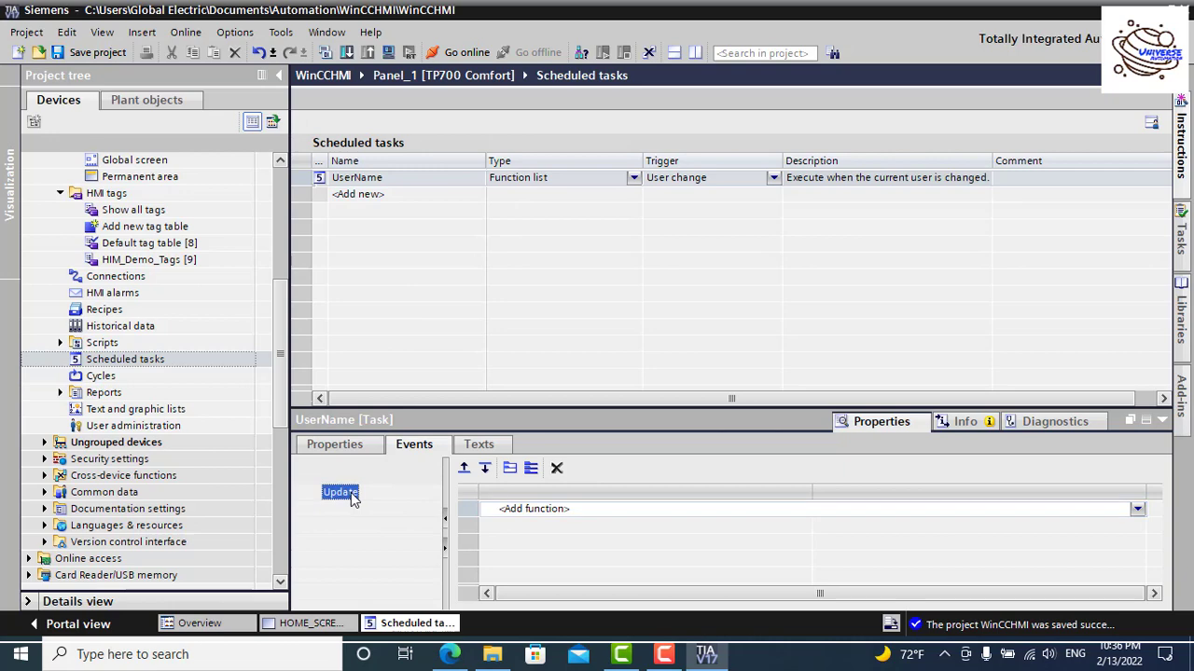
{"action": "left_click", "coordinate": [1139, 510]}
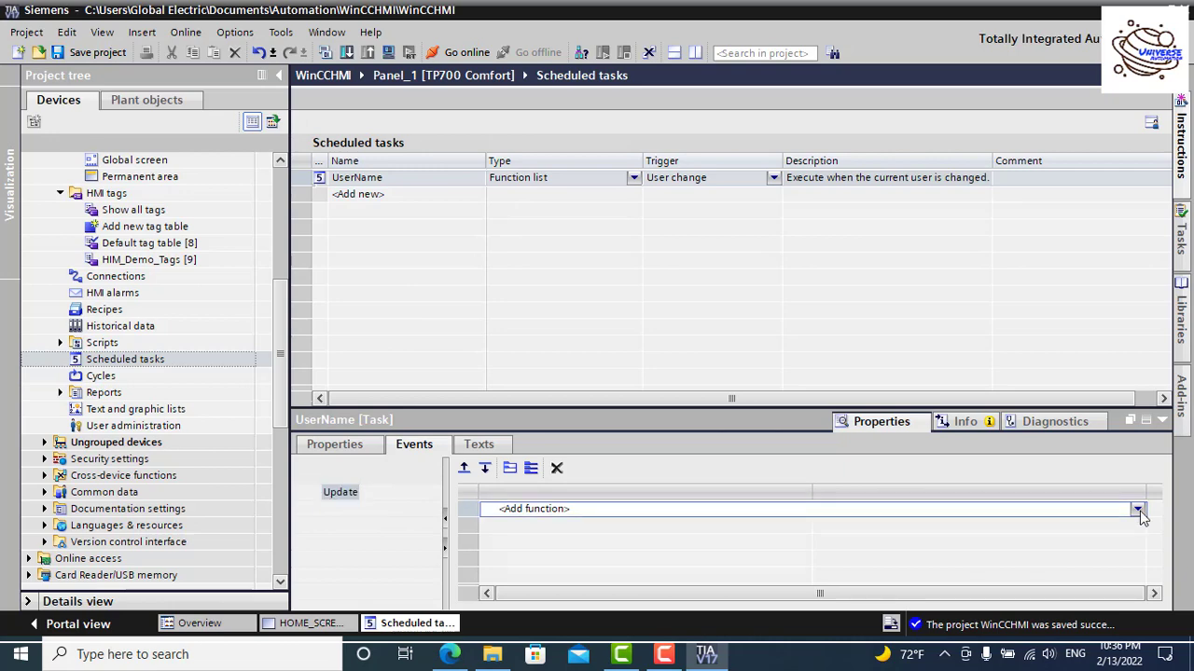
{"action": "left_click", "coordinate": [1138, 510]}
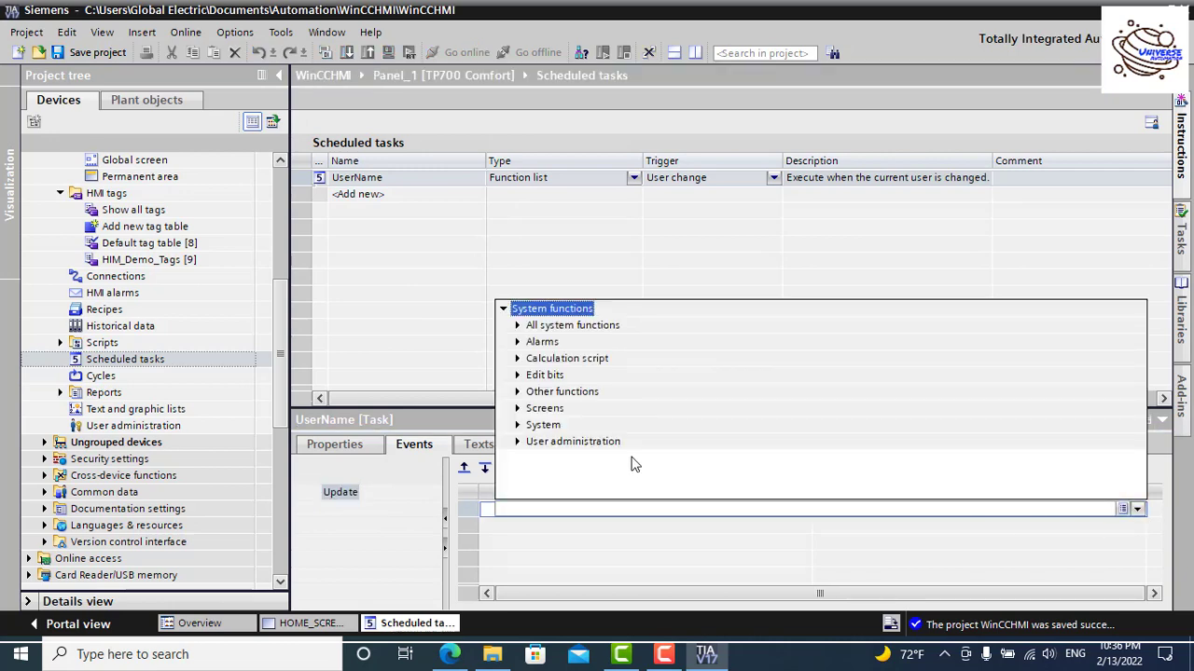
{"action": "left_click", "coordinate": [553, 508]}
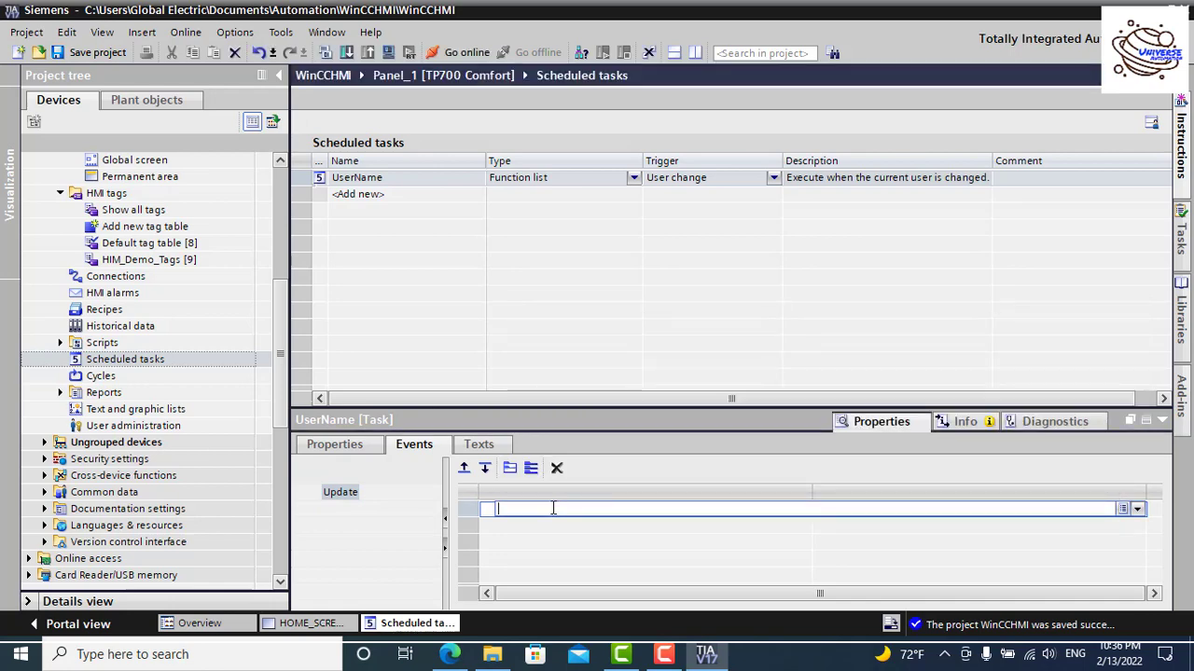
{"action": "type", "text": "d"}
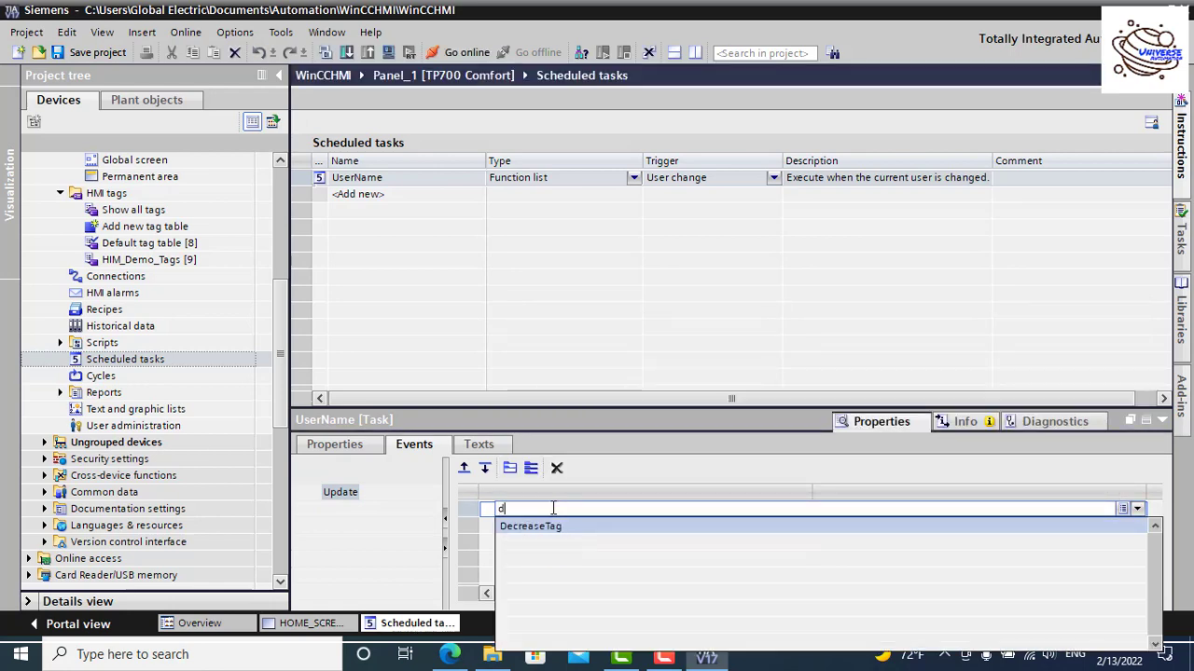
{"action": "key", "text": "BackSpace"}
{"action": "type", "text": "g"}
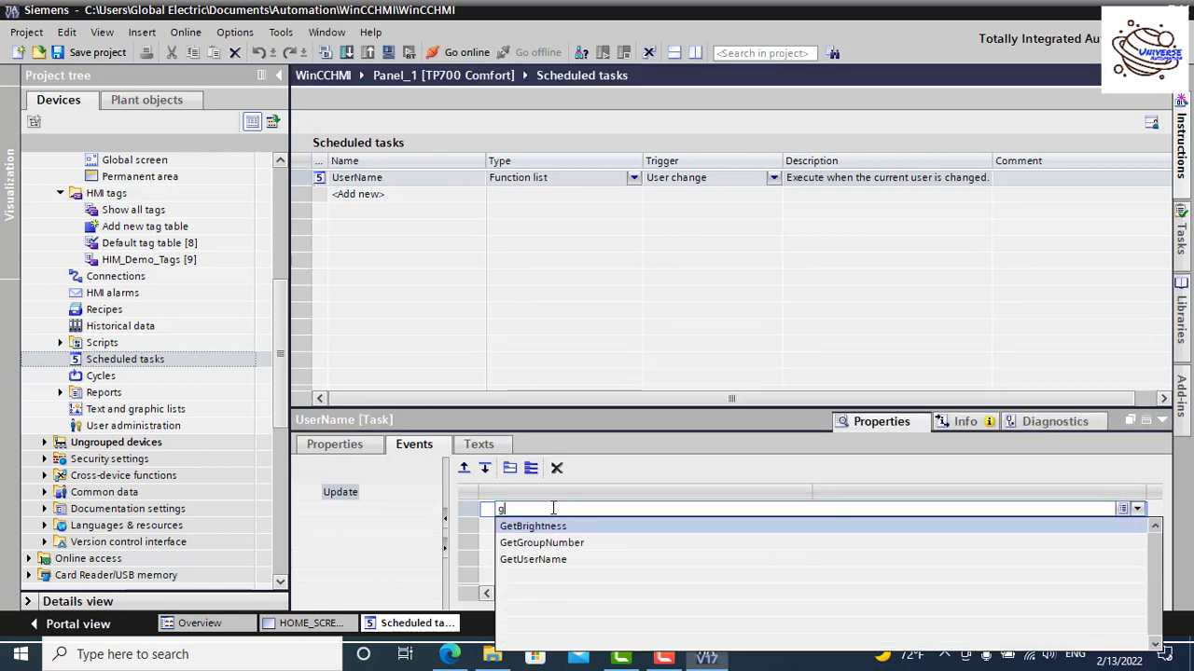
{"action": "left_click", "coordinate": [560, 560]}
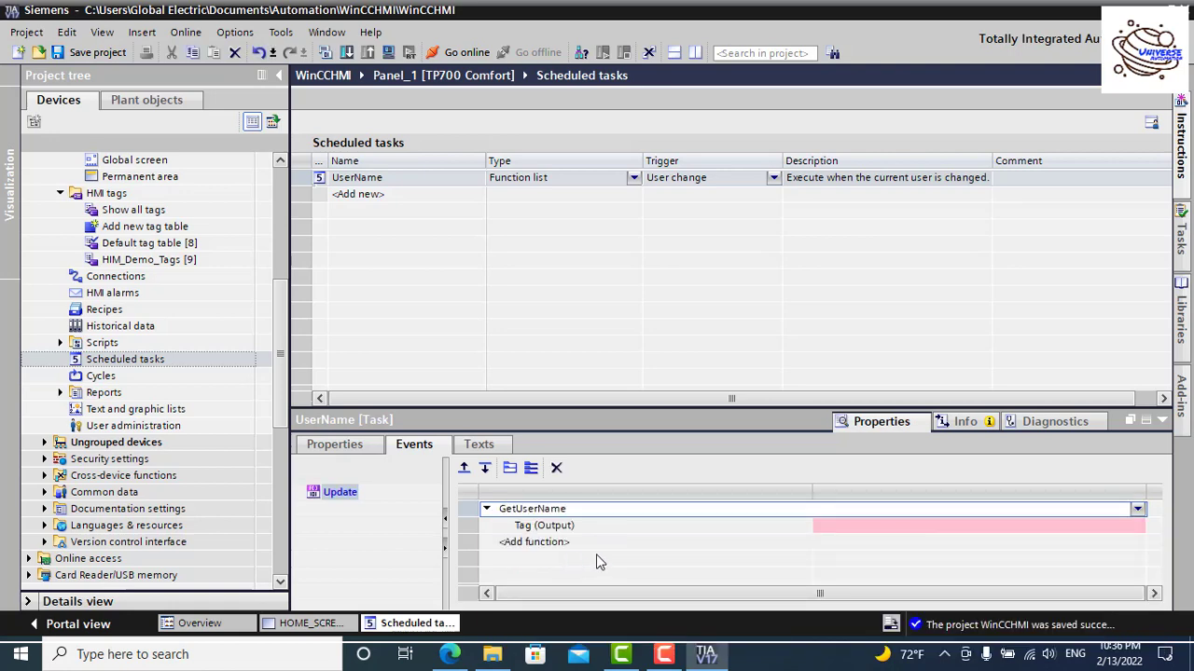
Step: Set GetUserName's output tag to UserName from HIM_Demo_Tags
{"action": "left_click", "coordinate": [918, 528]}
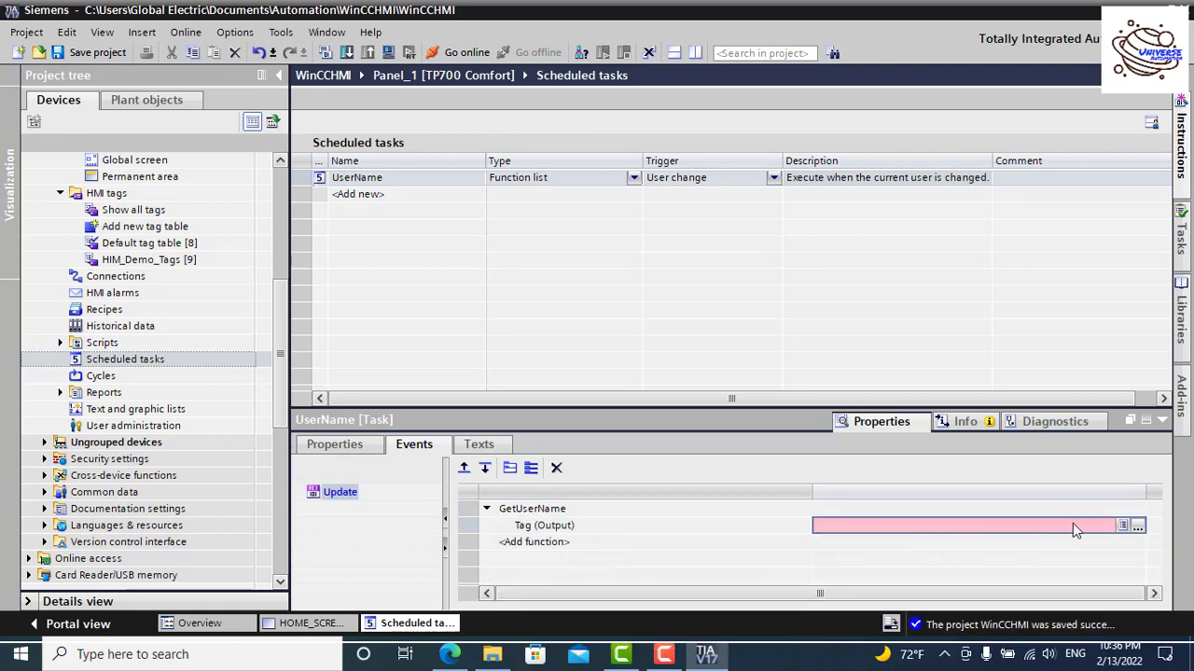
{"action": "left_click", "coordinate": [1136, 529]}
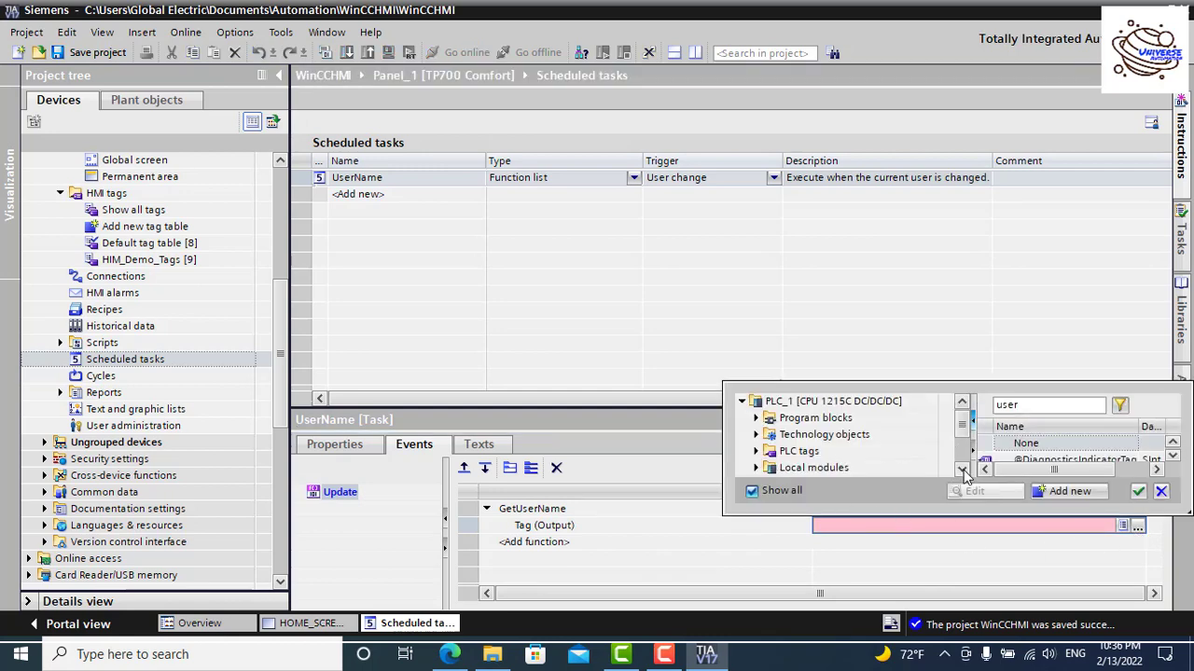
{"action": "scroll", "coordinate": [945, 462], "scroll_direction": "down", "scroll_amount": 4}
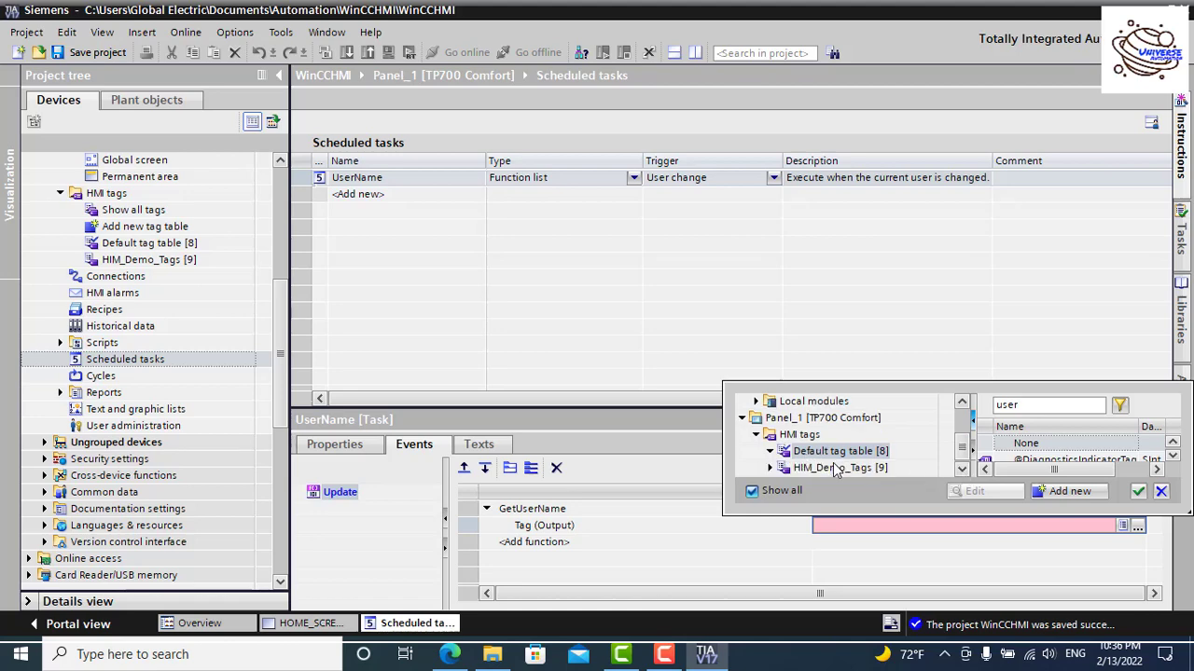
{"action": "left_click", "coordinate": [836, 468]}
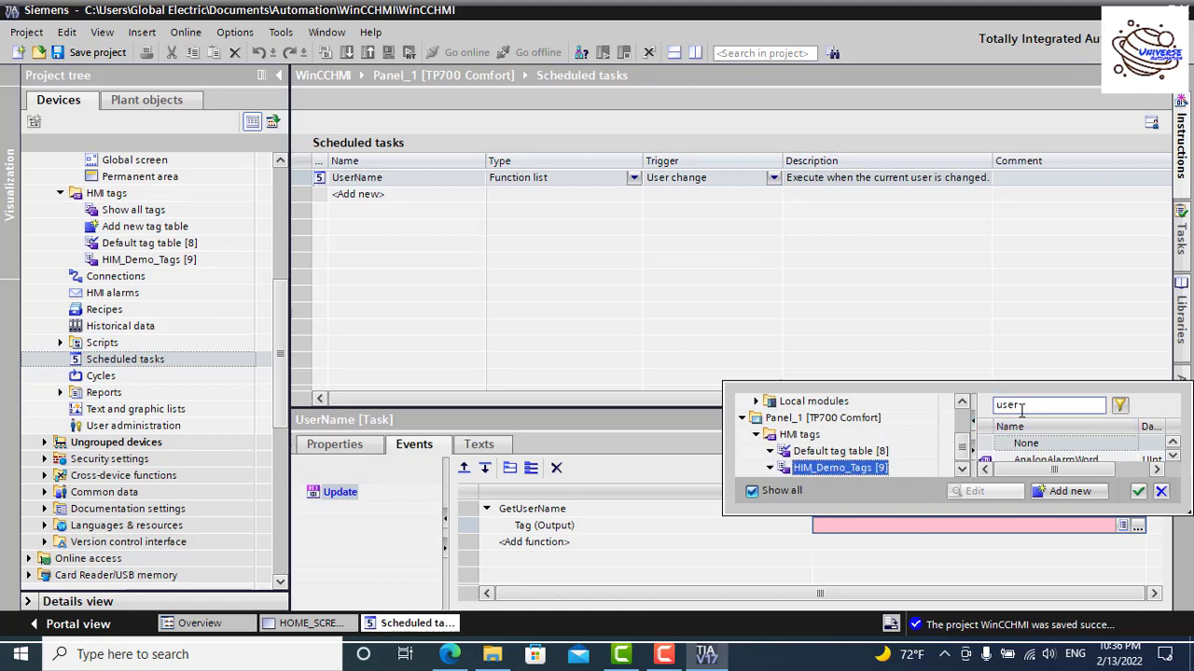
{"action": "left_click", "coordinate": [1174, 459]}
{"action": "left_click", "coordinate": [1174, 459]}
{"action": "left_click", "coordinate": [1174, 459]}
{"action": "left_click", "coordinate": [1175, 459]}
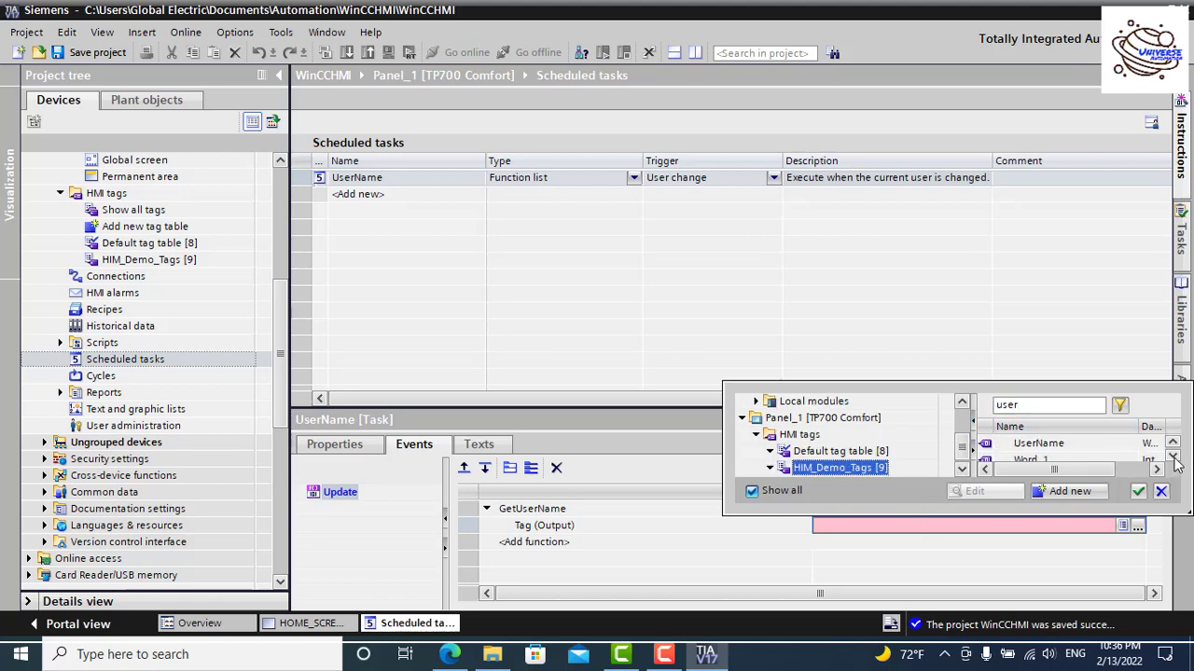
{"action": "left_click", "coordinate": [1174, 458]}
{"action": "left_click", "coordinate": [1174, 459]}
{"action": "left_click", "coordinate": [1174, 452]}
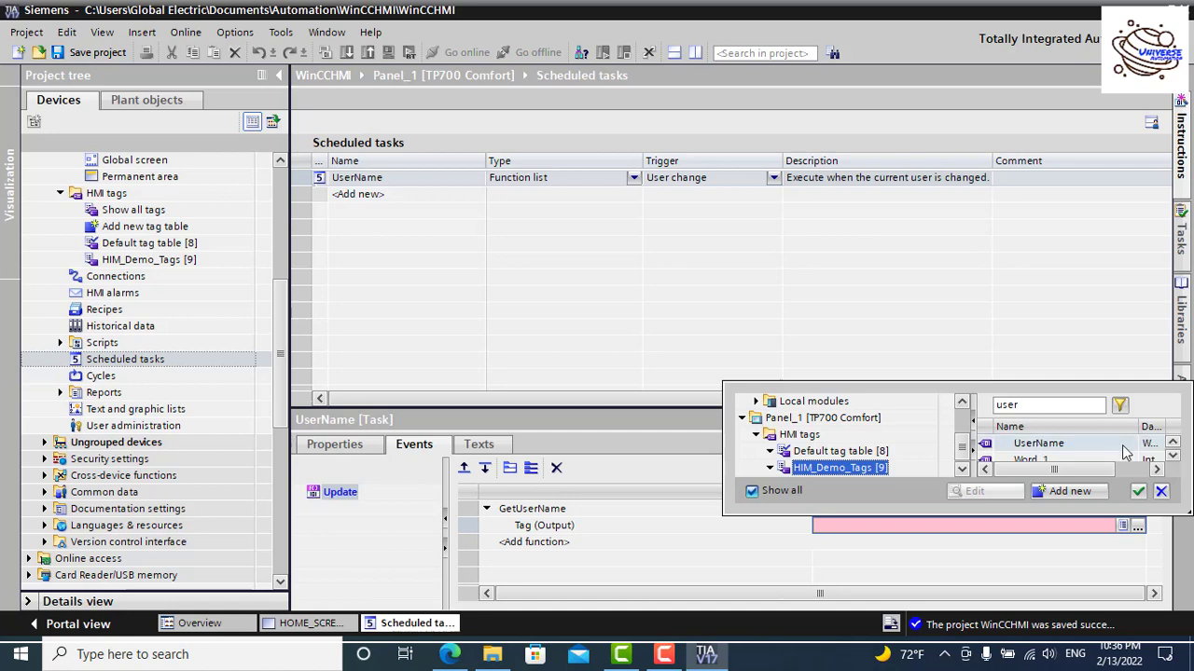
{"action": "left_click", "coordinate": [1091, 445]}
{"action": "left_click", "coordinate": [1139, 490]}
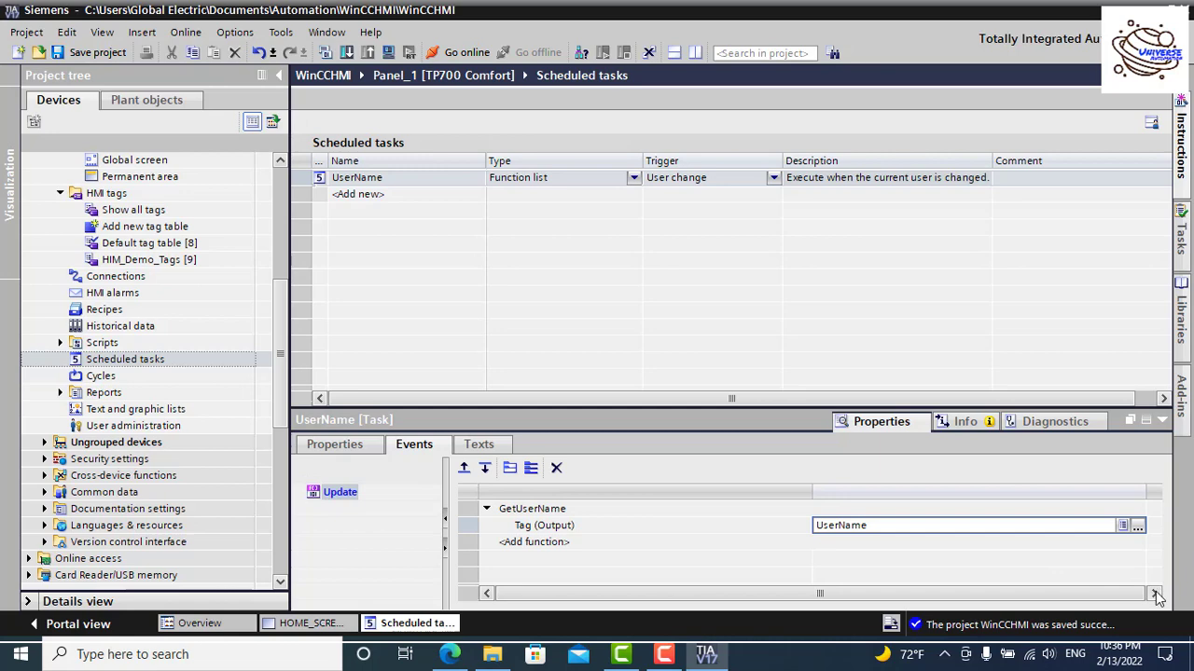
{"action": "left_click", "coordinate": [1161, 421]}
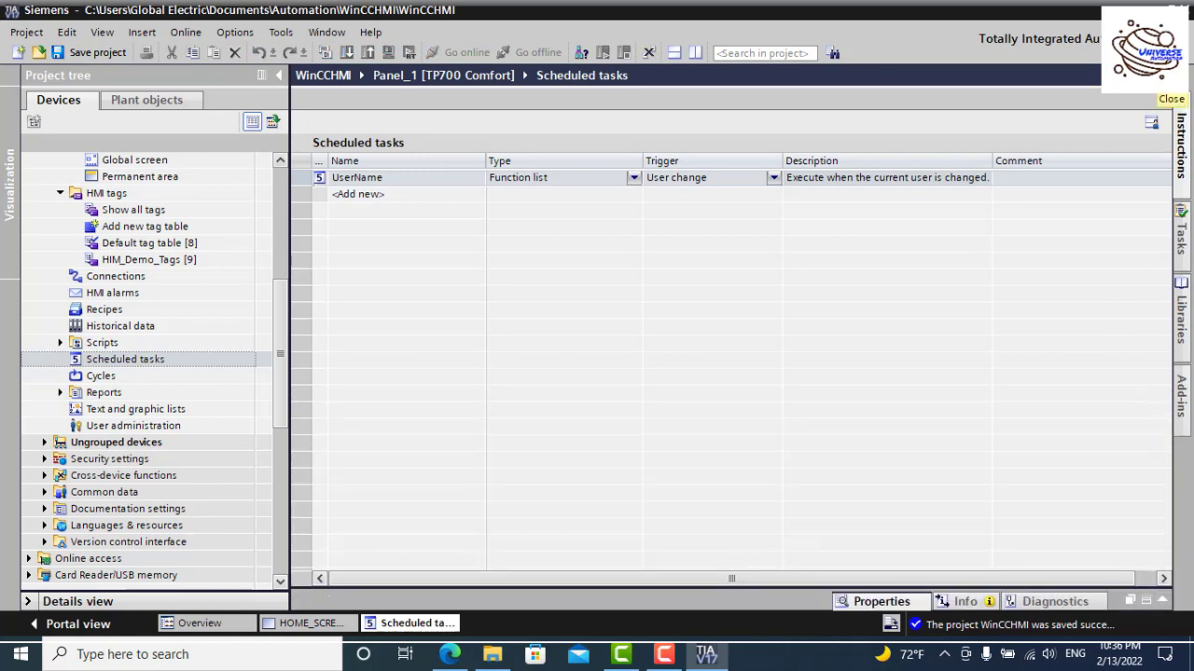
Step: Close the scheduled tasks editor and return to HOME_SCREEN
{"action": "left_click", "coordinate": [1165, 75]}
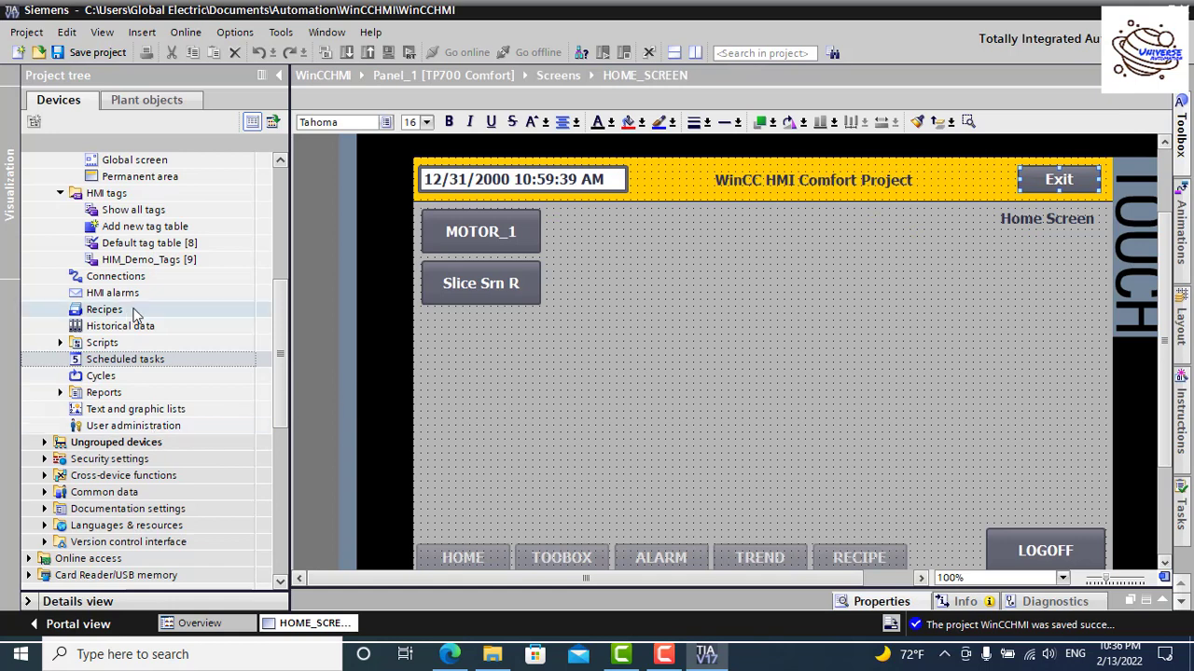
{"action": "double_click", "coordinate": [140, 261]}
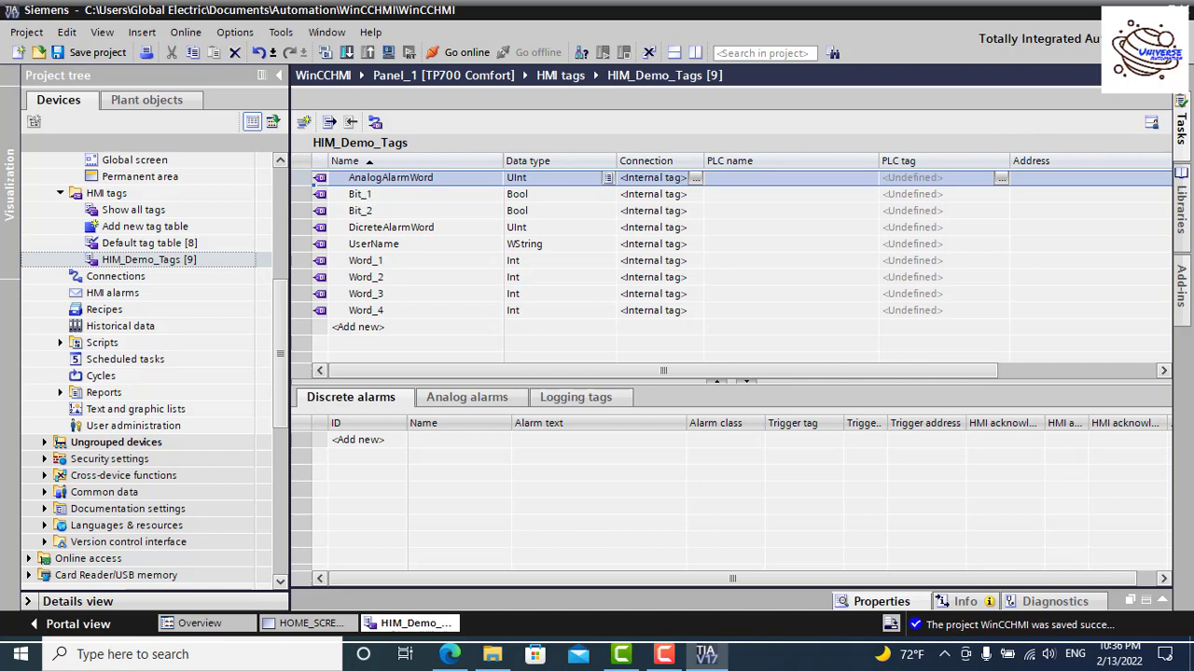
{"action": "left_click", "coordinate": [1182, 74]}
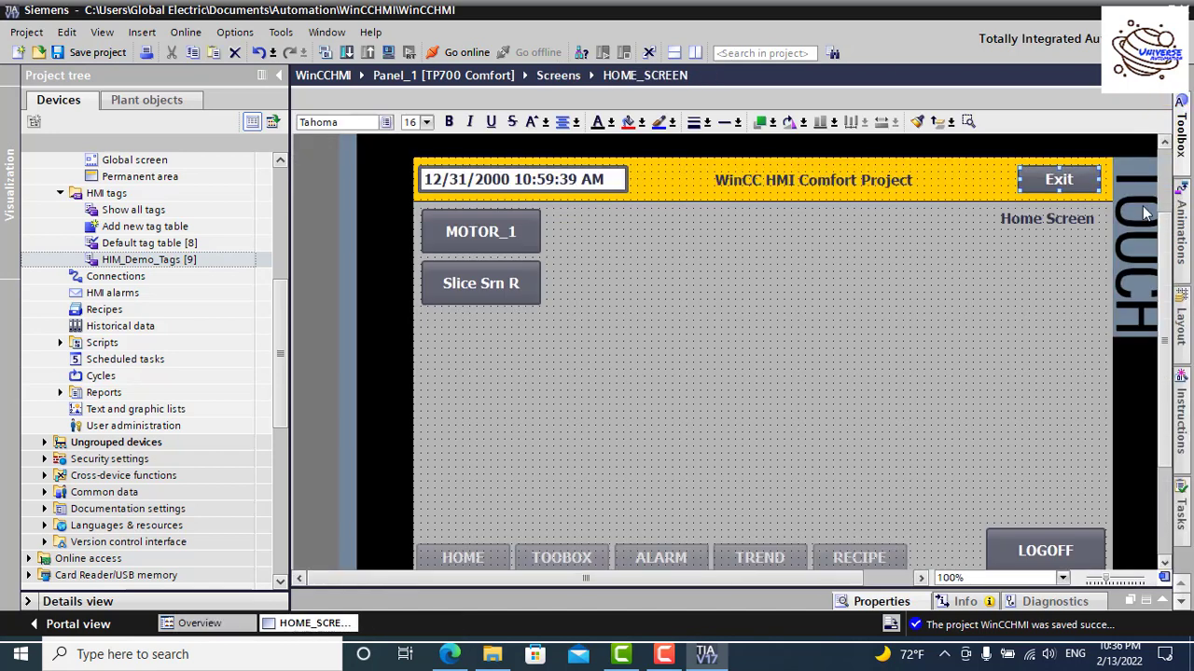
Step: Place an I/O field on HOME_SCREEN, widen it, and move it up beside MOTOR_1
{"action": "left_click", "coordinate": [1182, 130]}
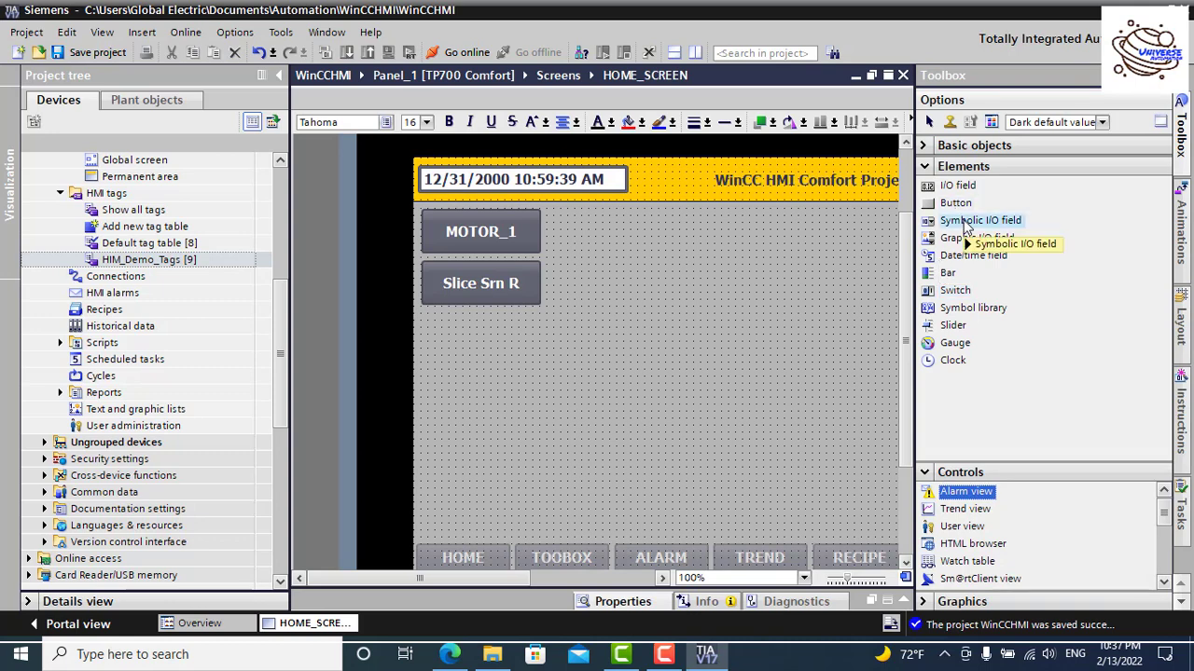
{"action": "left_click_drag", "start_coordinate": [960, 185], "coordinate": [643, 237]}
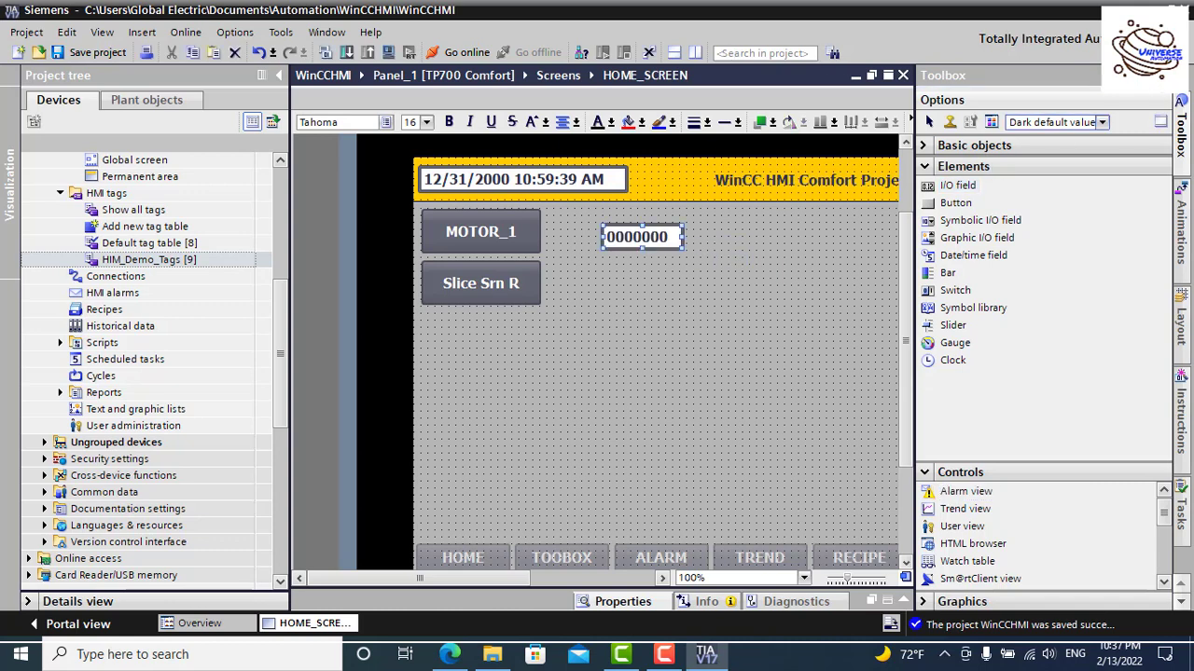
{"action": "left_click", "coordinate": [1177, 75]}
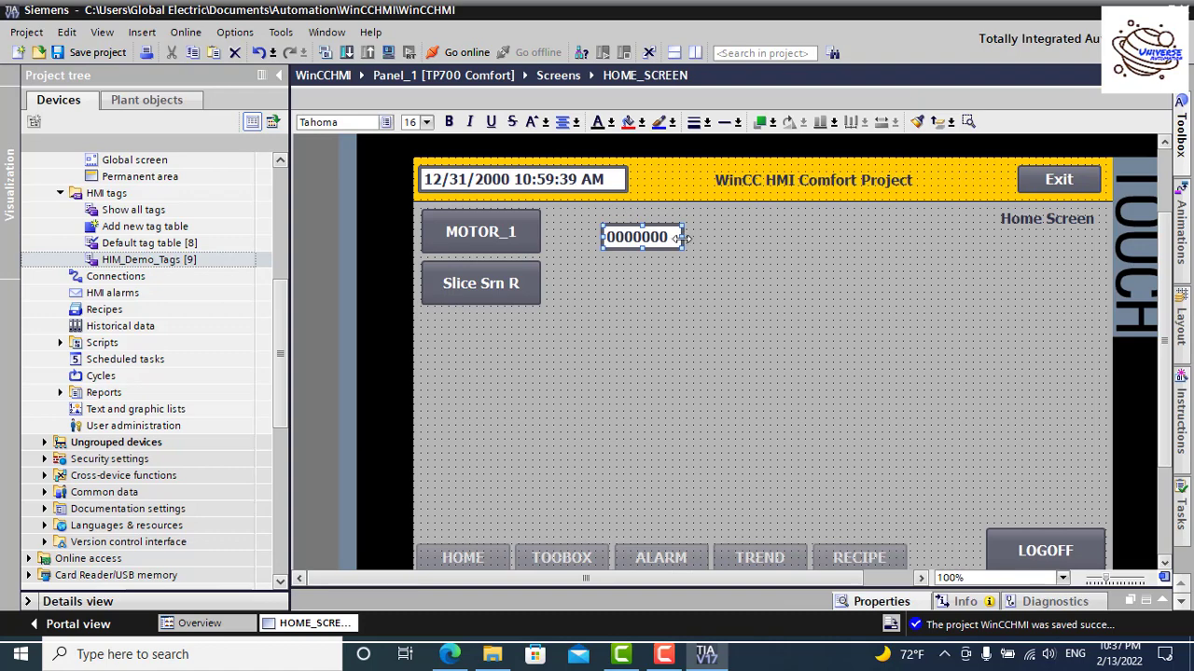
{"action": "left_click_drag", "start_coordinate": [682, 237], "coordinate": [989, 236]}
{"action": "left_click_drag", "start_coordinate": [860, 243], "coordinate": [835, 230]}
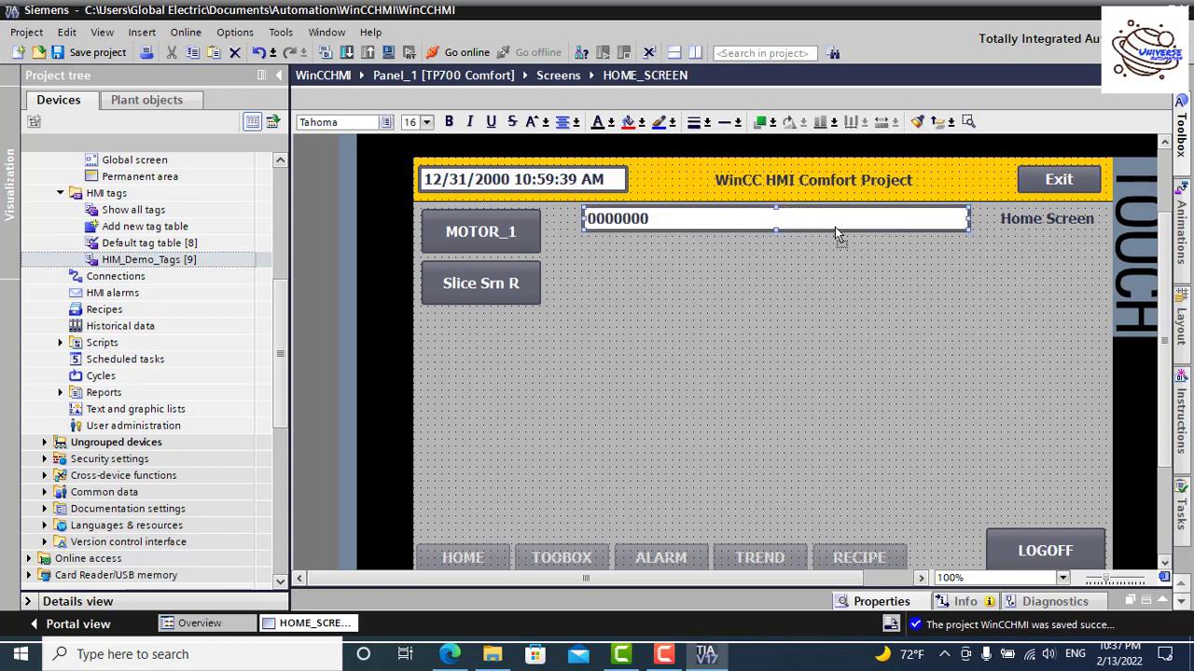
Step: Link the new I/O field to the UserName tag
{"action": "double_click", "coordinate": [783, 216]}
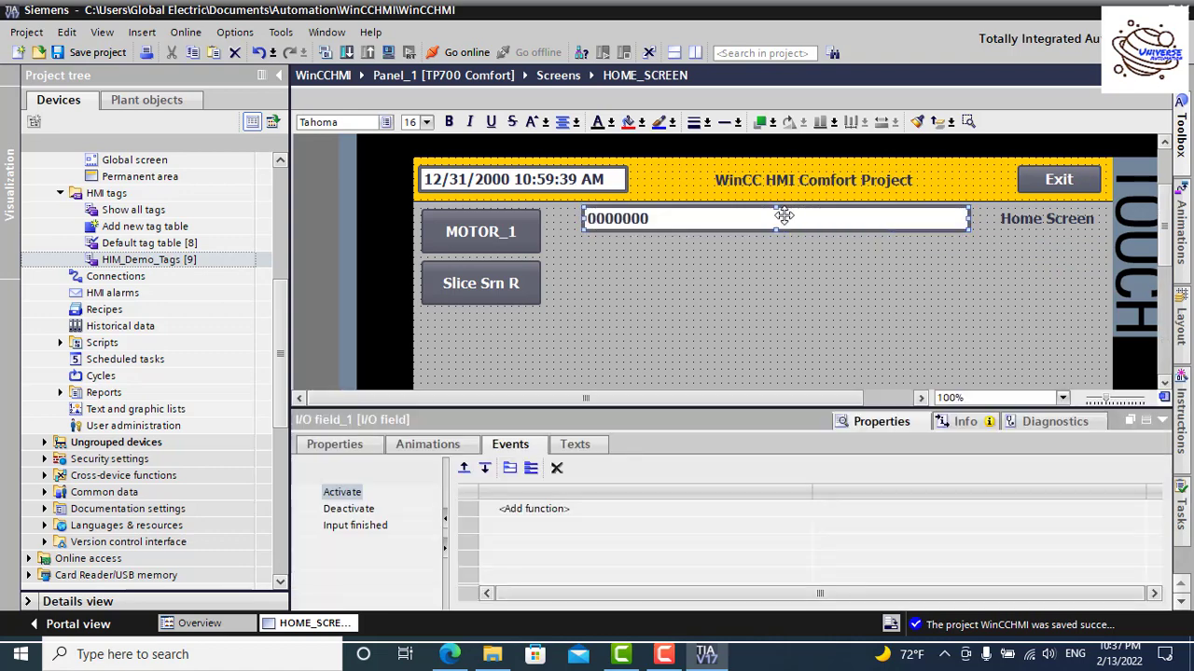
{"action": "left_click", "coordinate": [331, 446]}
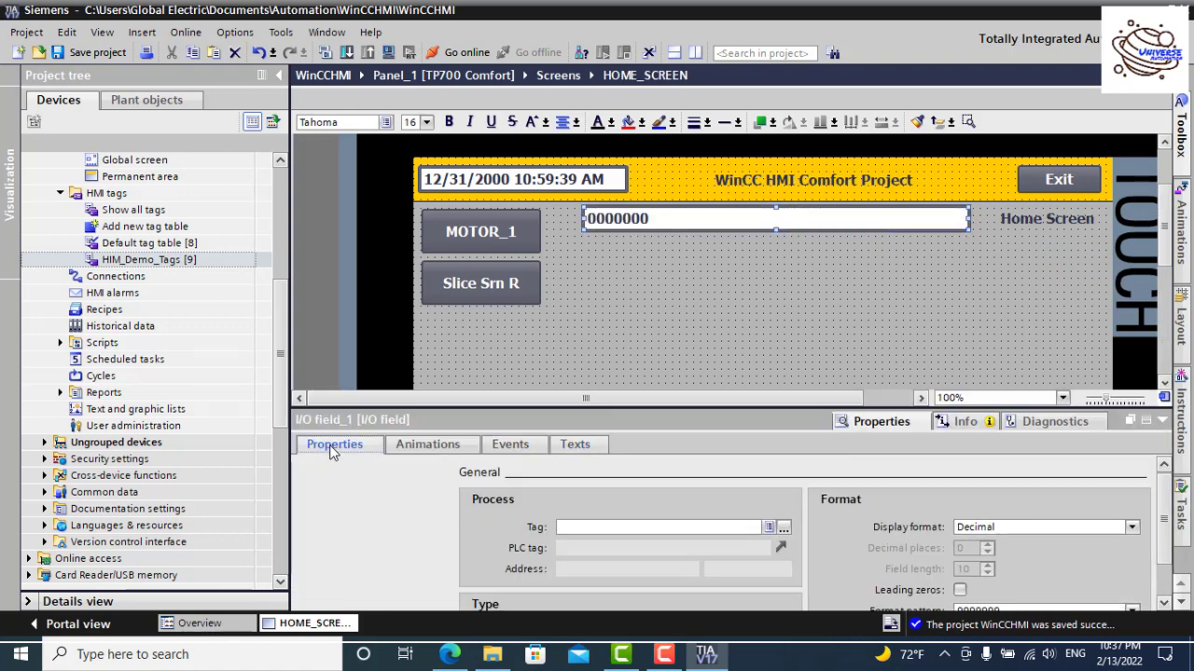
{"action": "left_click", "coordinate": [327, 591]}
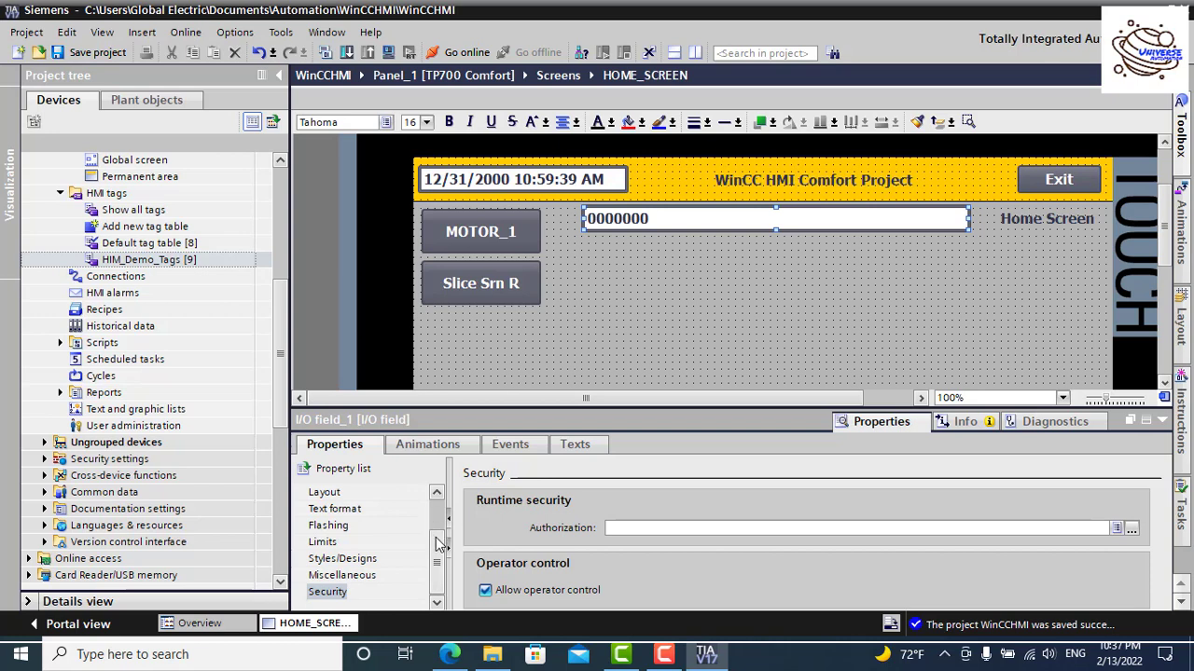
{"action": "scroll", "coordinate": [441, 544], "scroll_direction": "up", "scroll_amount": 3}
{"action": "left_click", "coordinate": [350, 495]}
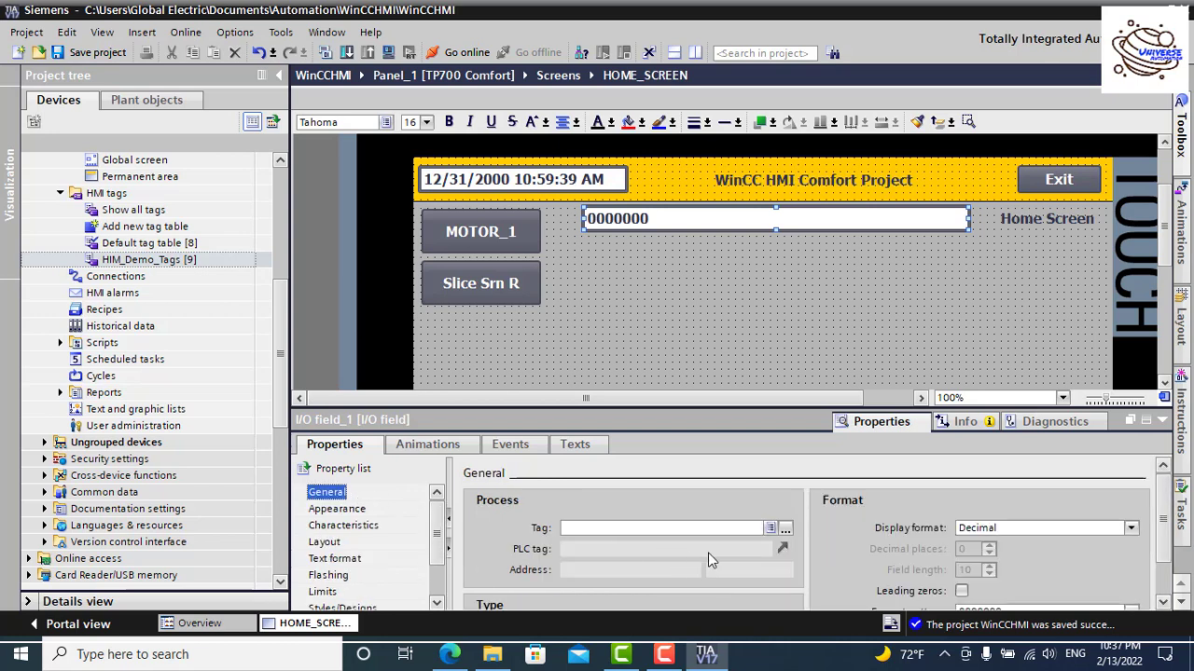
{"action": "left_click", "coordinate": [786, 528]}
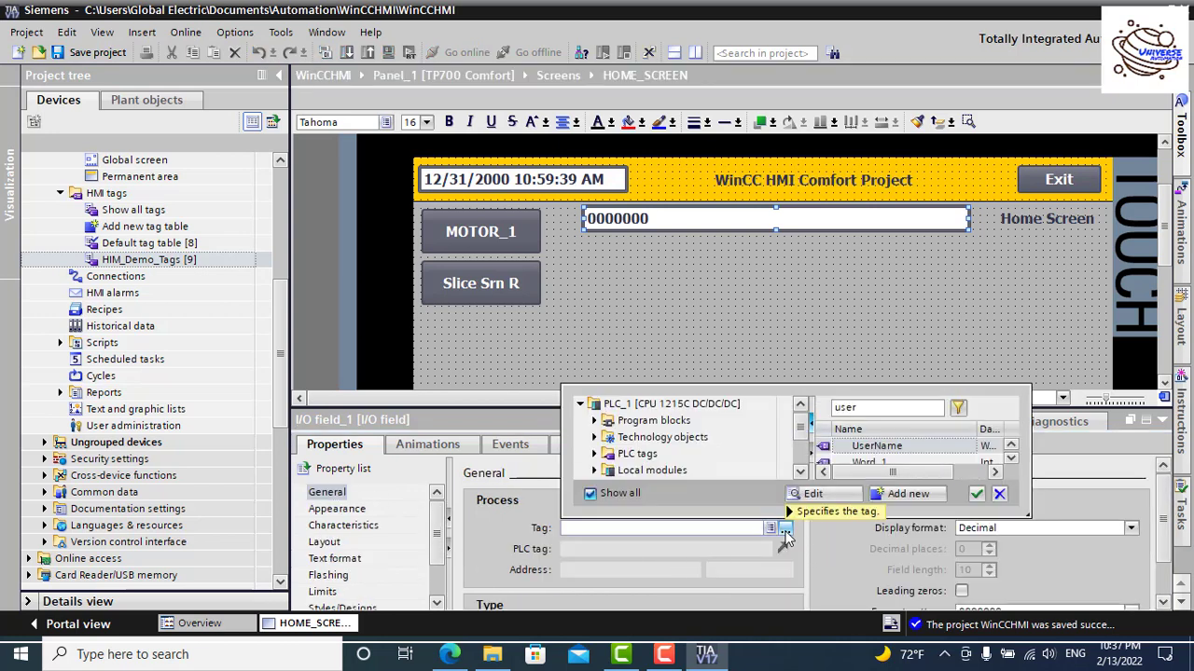
{"action": "left_click", "coordinate": [910, 448]}
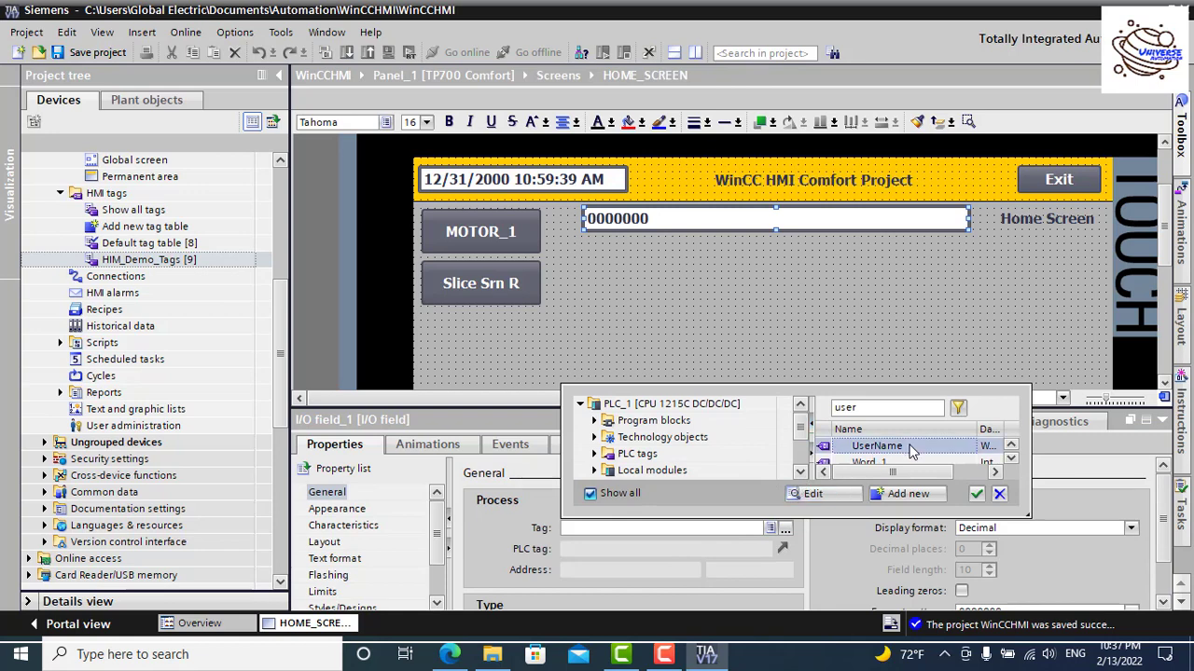
{"action": "left_click", "coordinate": [976, 493]}
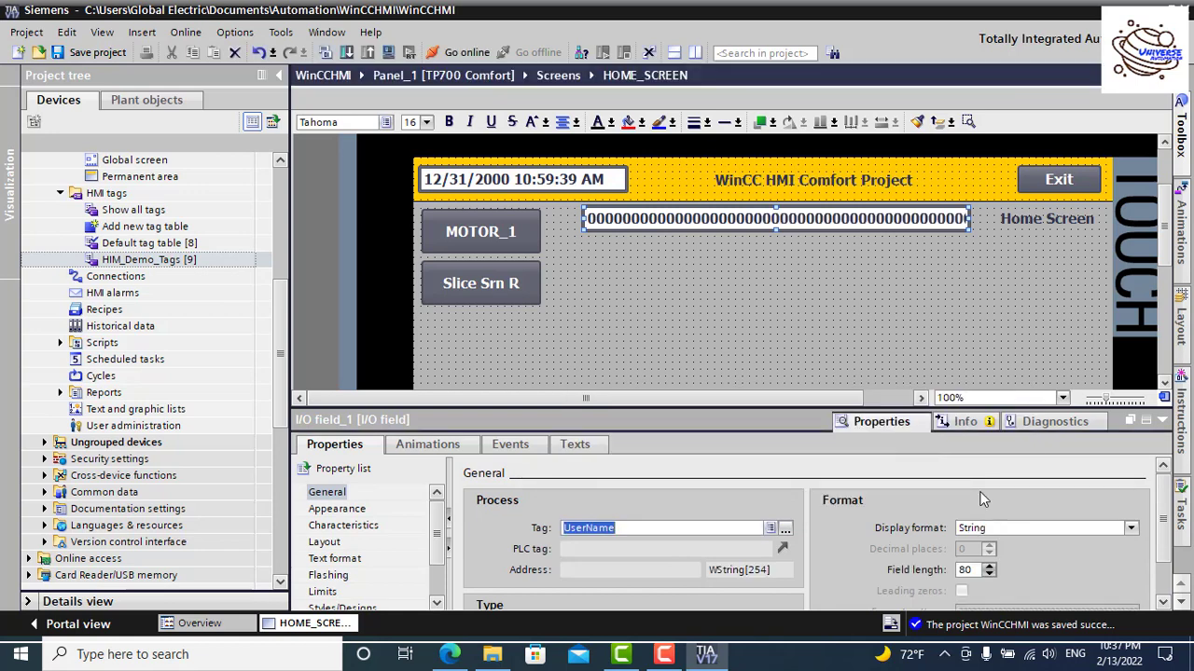
Step: Set the I/O field's length to 25 and its mode to Output
{"action": "scroll", "coordinate": [750, 572], "scroll_direction": "down", "scroll_amount": 1}
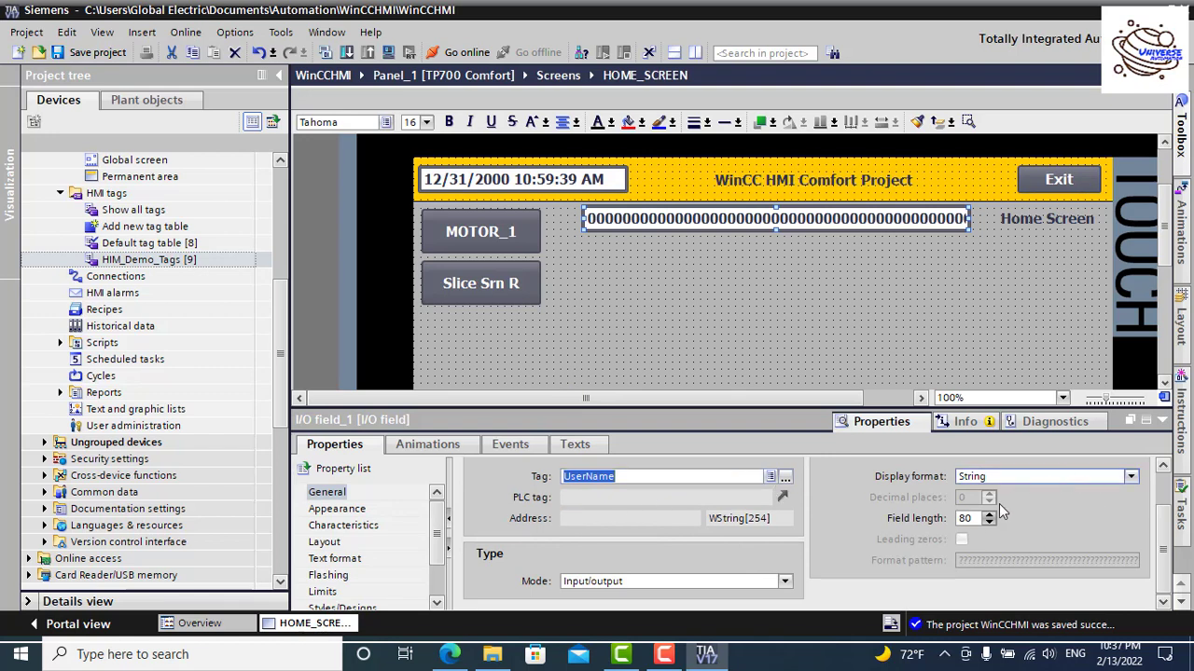
{"action": "double_click", "coordinate": [959, 519]}
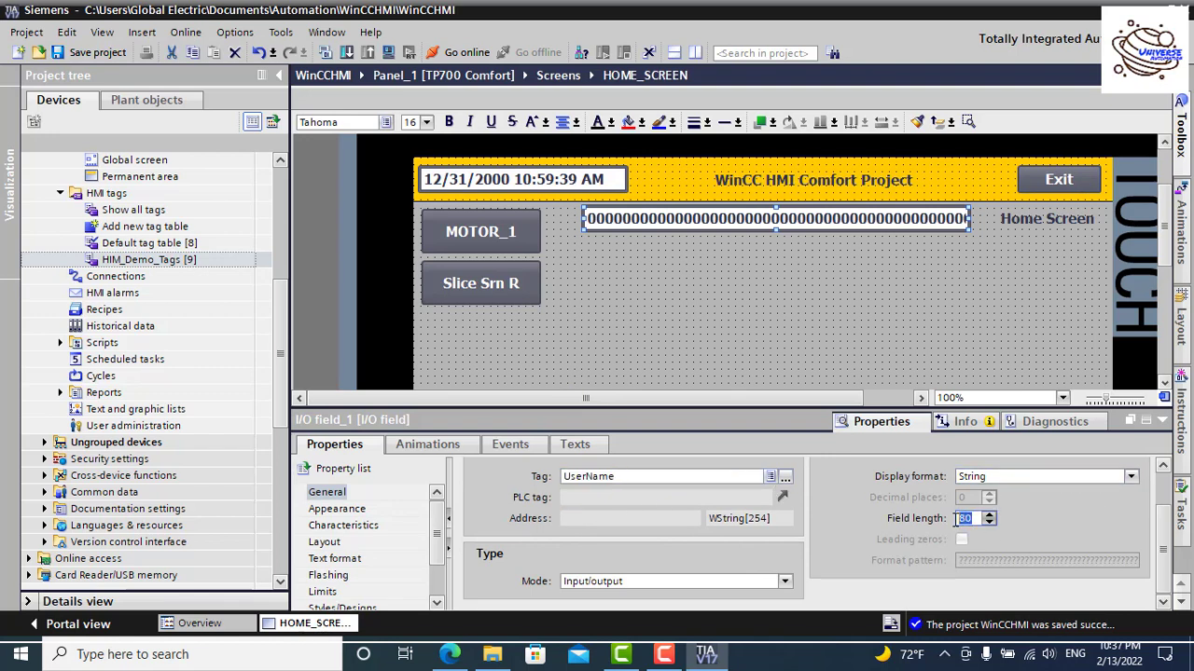
{"action": "type", "text": "25"}
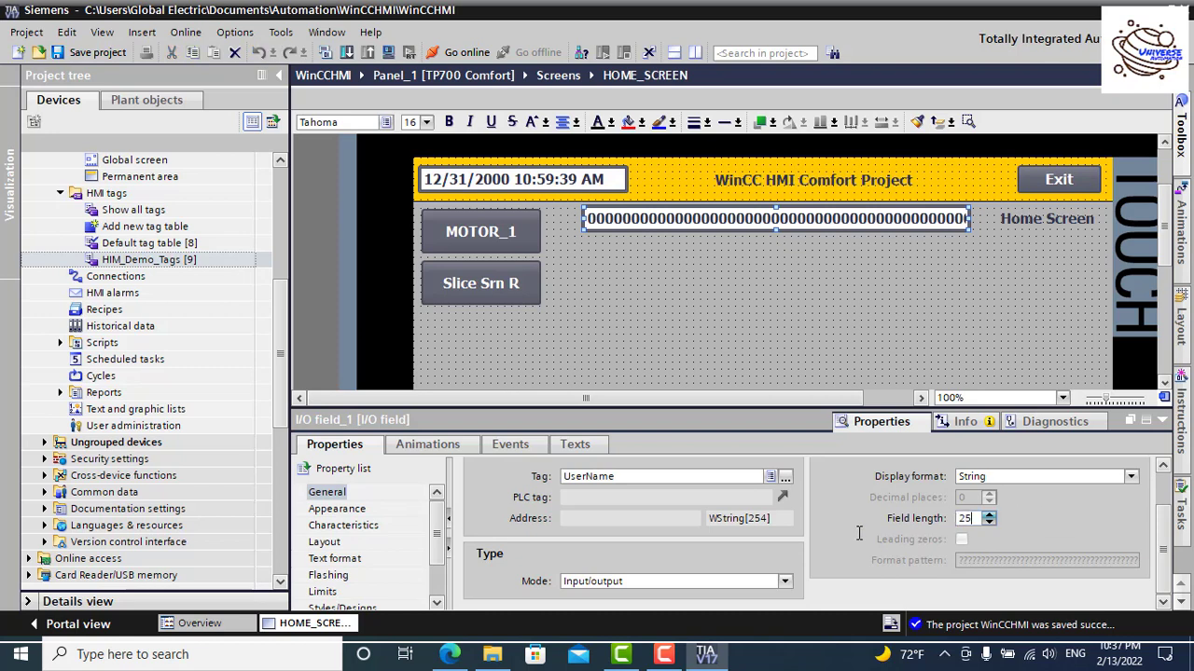
{"action": "left_click", "coordinate": [690, 580]}
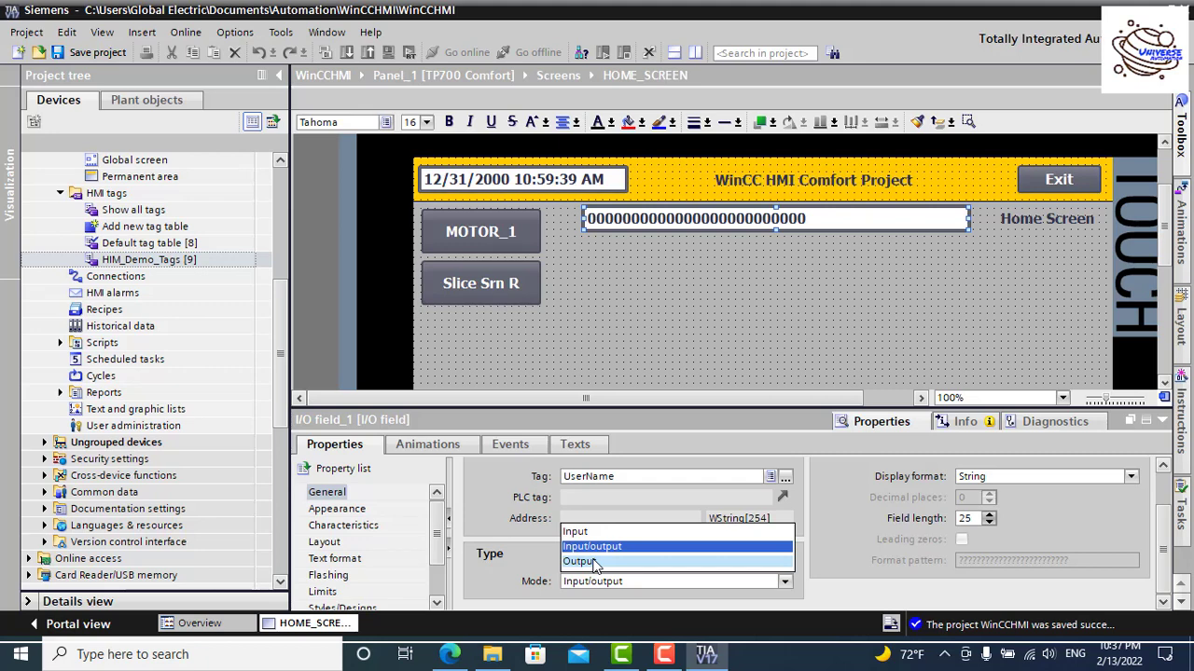
{"action": "left_click", "coordinate": [593, 562]}
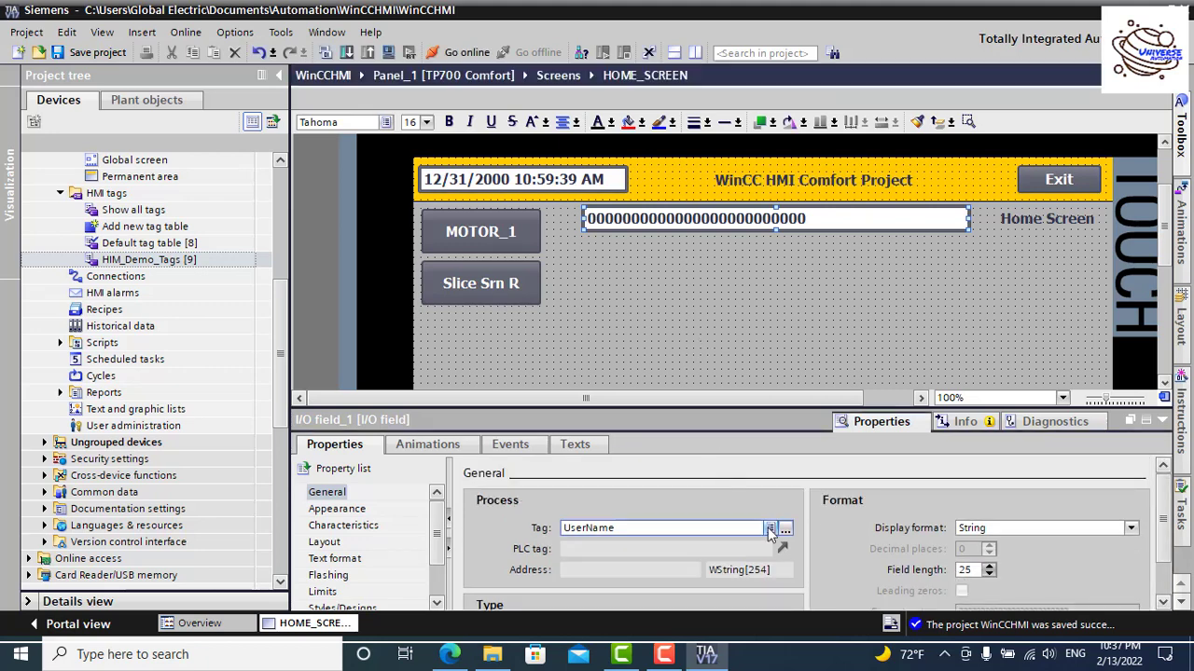
Step: Remove the I/O field's border and give it a light grey background
{"action": "left_click", "coordinate": [360, 509]}
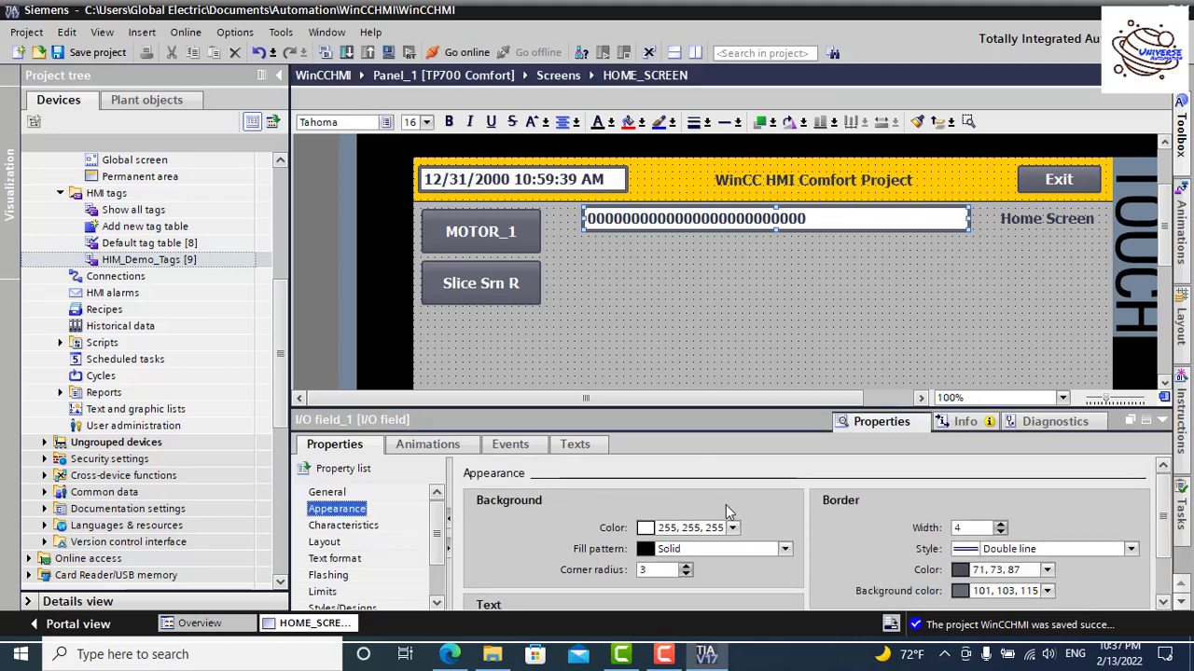
{"action": "left_click", "coordinate": [1000, 533]}
{"action": "left_click", "coordinate": [1000, 533]}
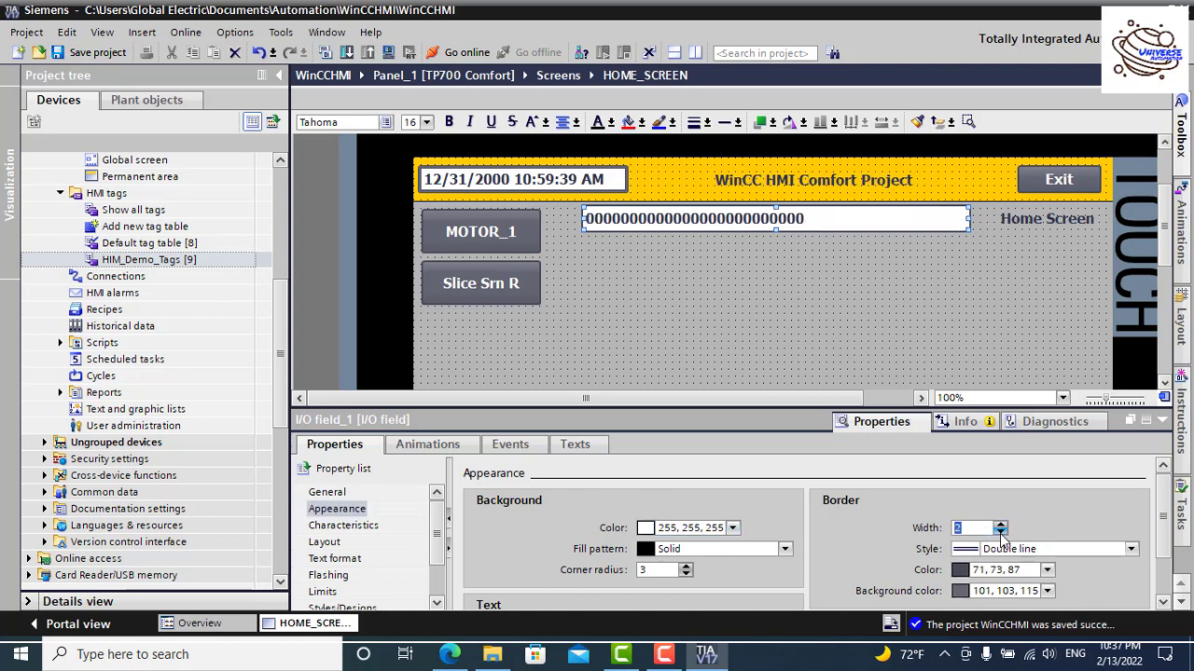
{"action": "left_click", "coordinate": [999, 533]}
{"action": "left_click", "coordinate": [1000, 533]}
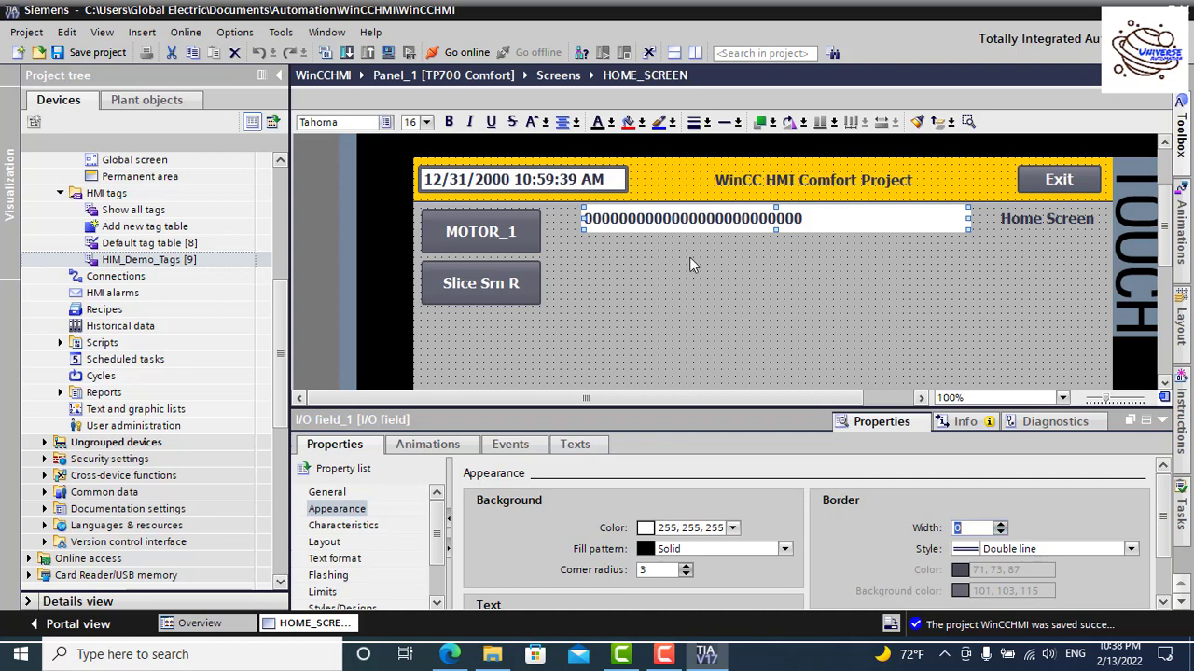
{"action": "left_click", "coordinate": [733, 529]}
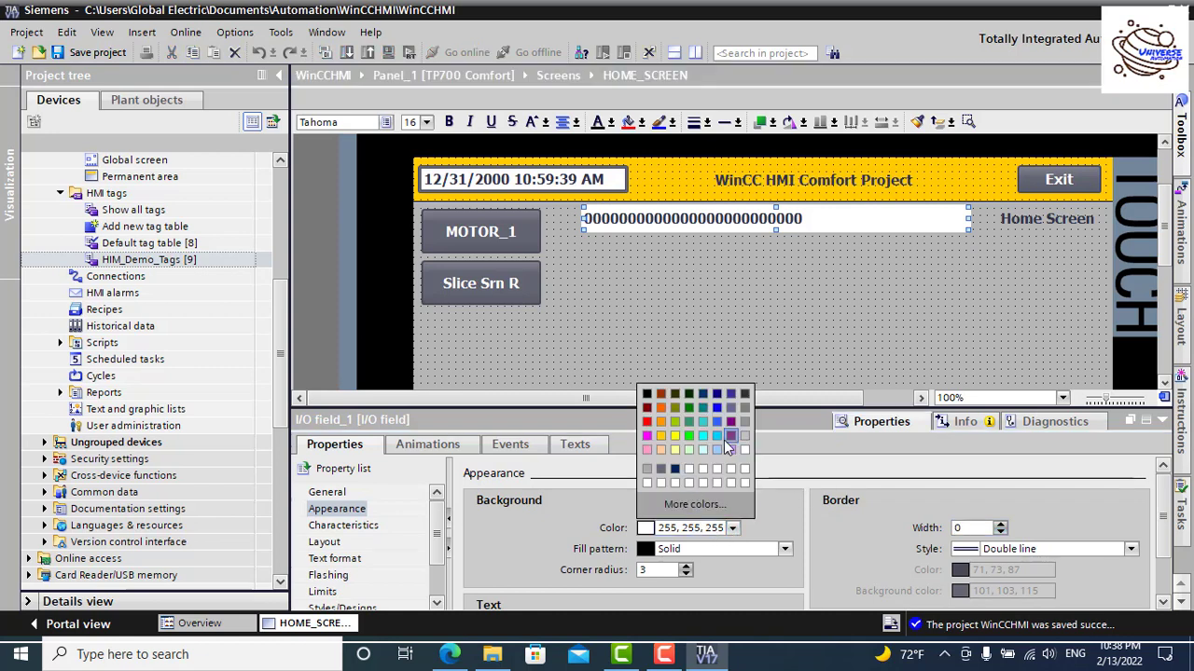
{"action": "left_click", "coordinate": [745, 438]}
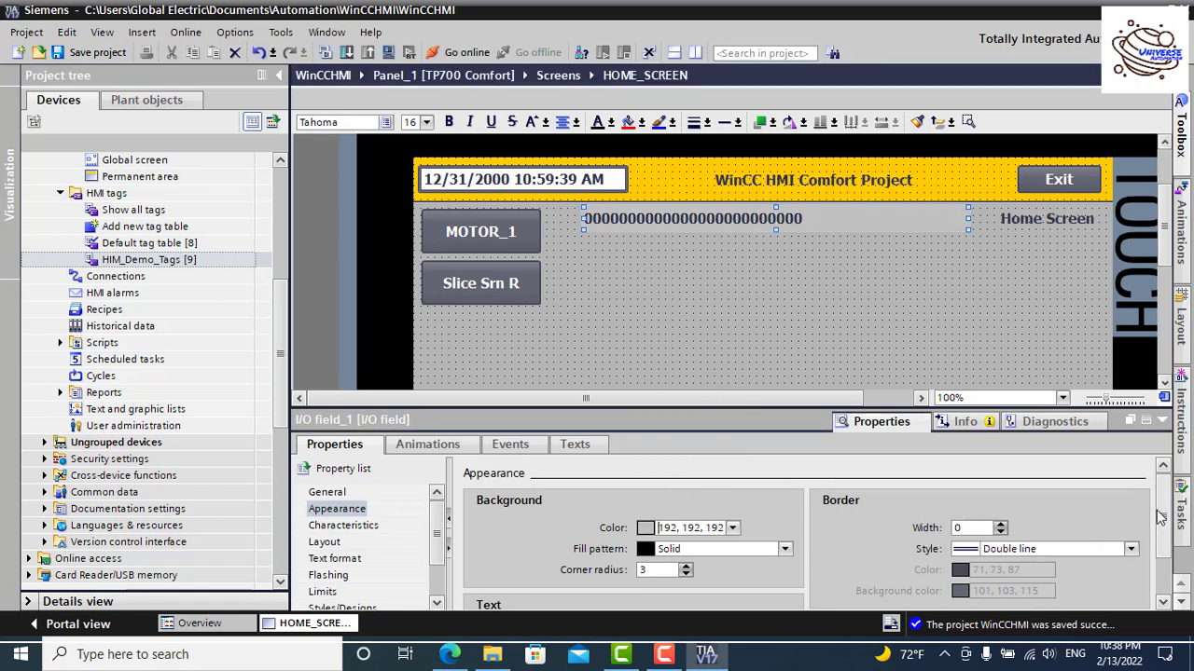
Step: Make the I/O field's text white and centre it
{"action": "scroll", "coordinate": [1159, 517], "scroll_direction": "down", "scroll_amount": 2}
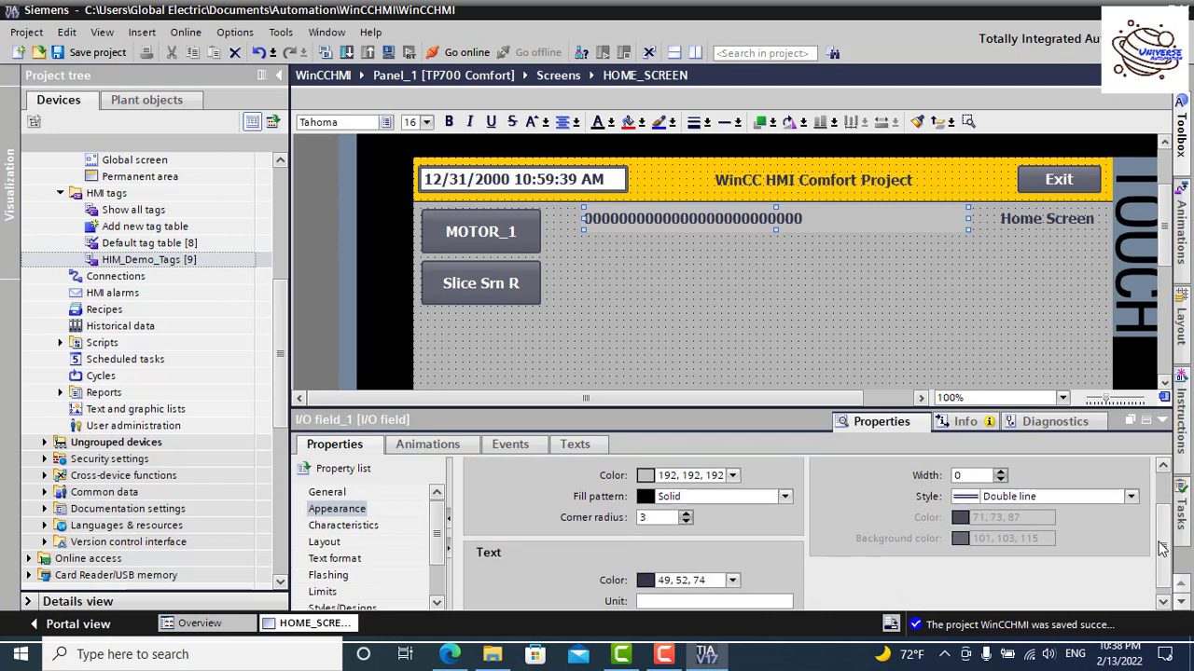
{"action": "left_click", "coordinate": [734, 577]}
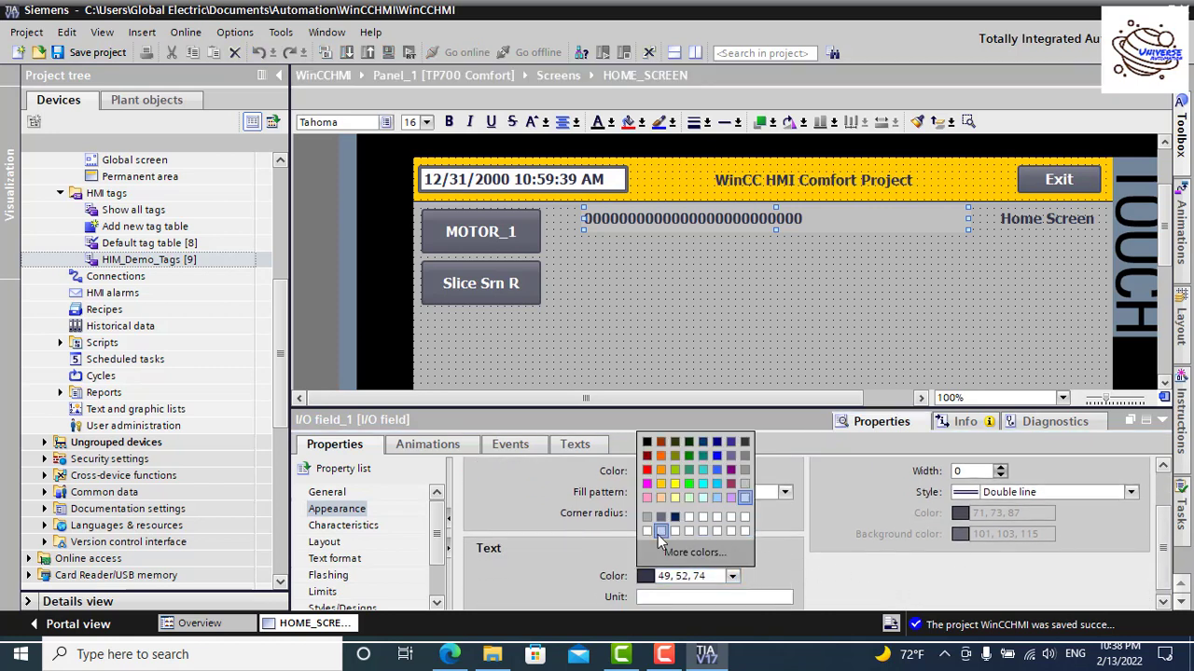
{"action": "left_click", "coordinate": [743, 530]}
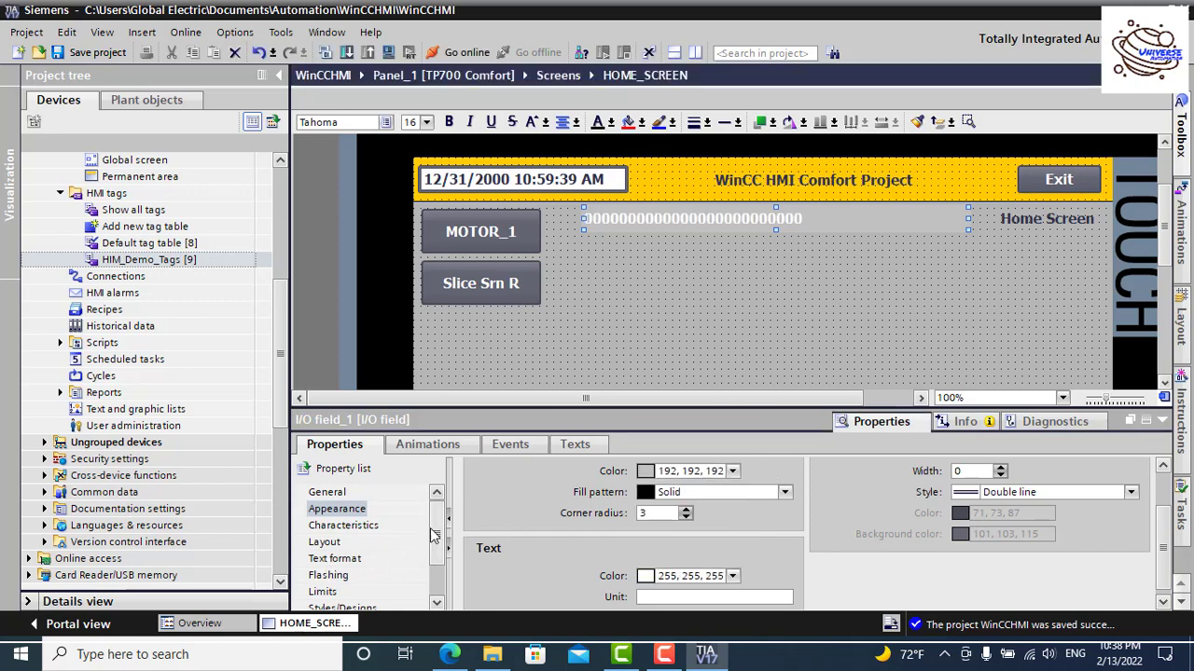
{"action": "scroll", "coordinate": [435, 539], "scroll_direction": "down", "scroll_amount": 1}
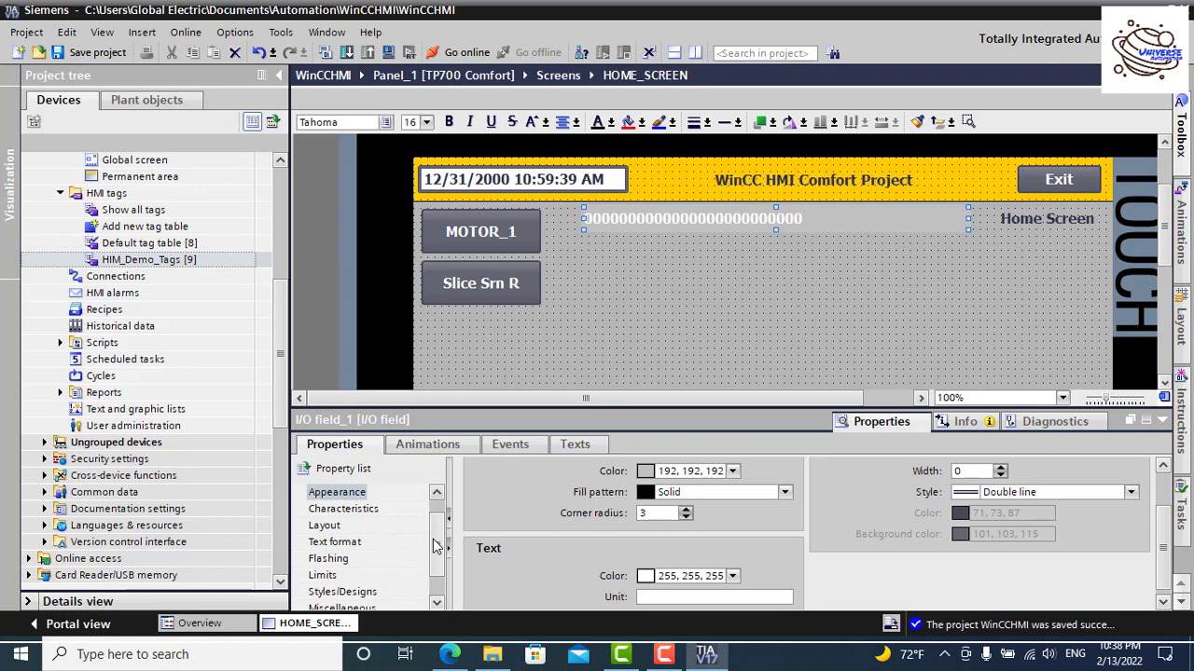
{"action": "left_click", "coordinate": [565, 123]}
{"action": "left_click", "coordinate": [713, 254]}
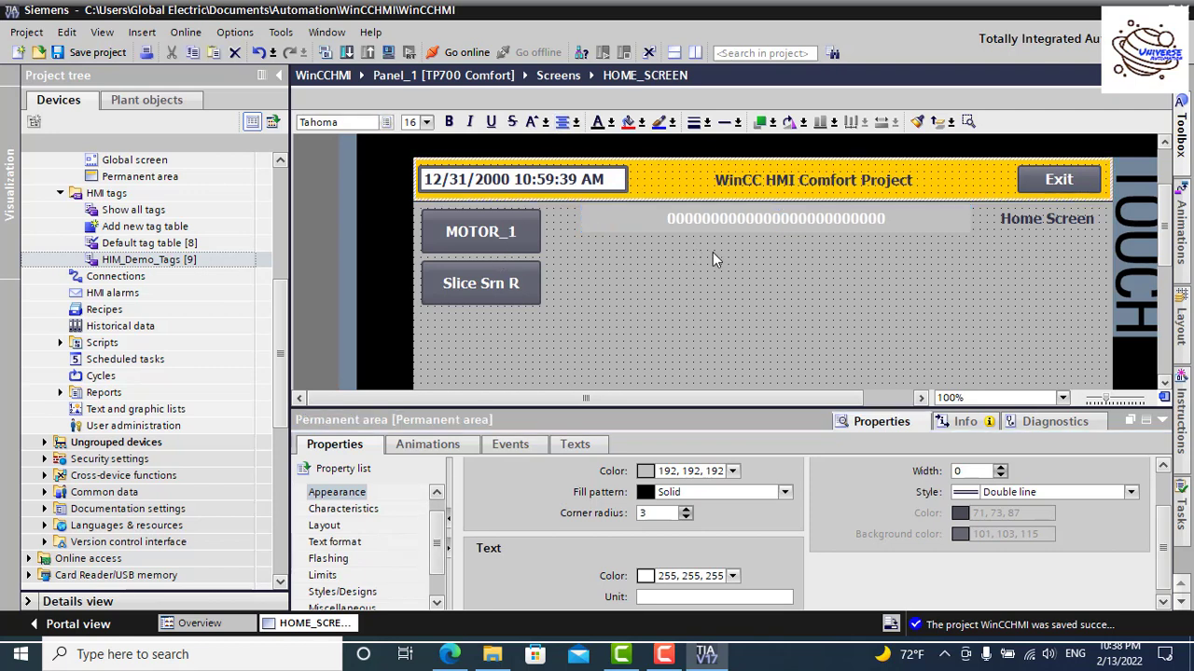
Step: Nudge the LOGOFF button a few pixels down, level with the bottom navigation buttons
{"action": "left_click", "coordinate": [715, 254]}
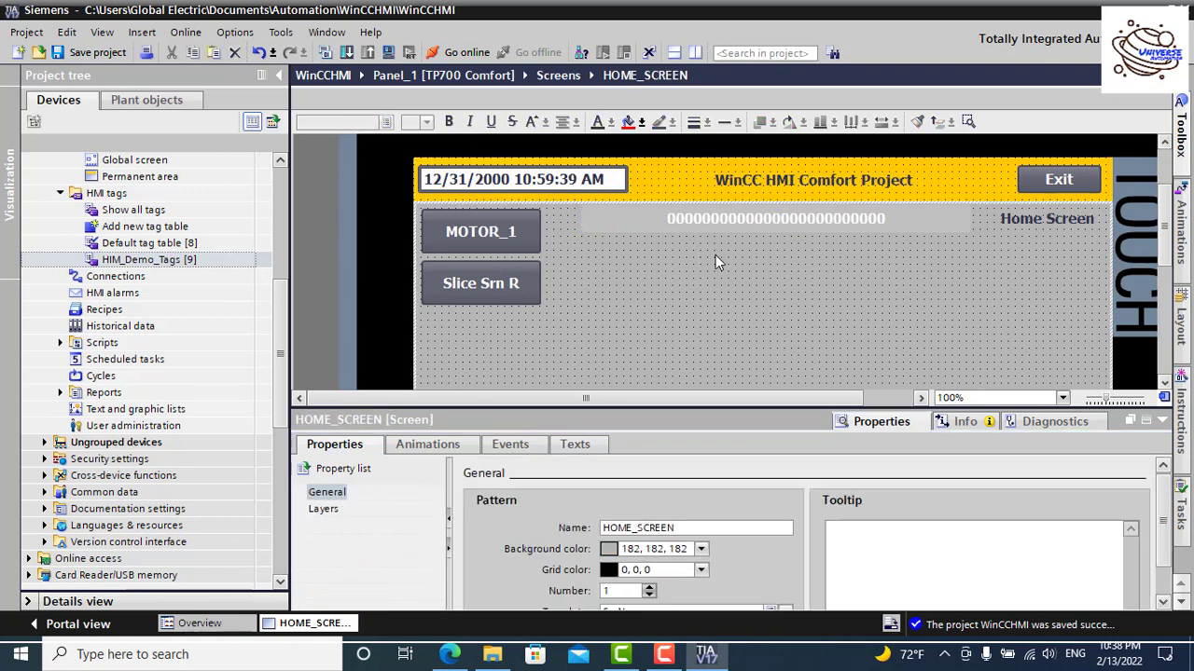
{"action": "left_click", "coordinate": [1161, 420]}
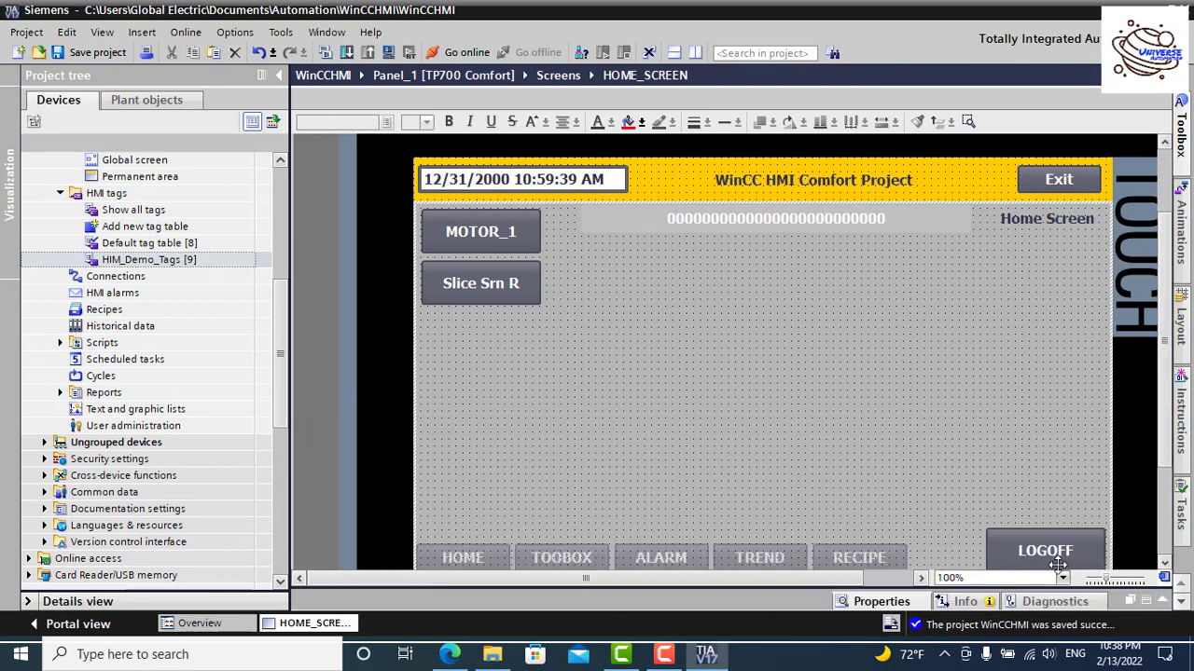
{"action": "left_click", "coordinate": [1164, 563]}
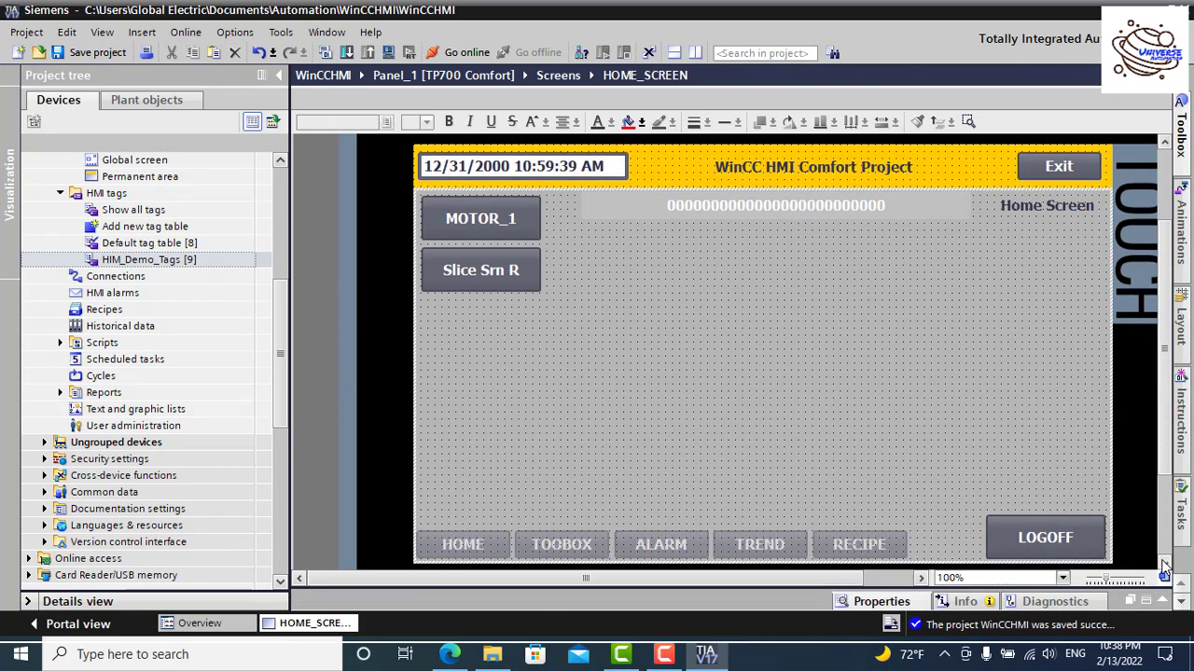
{"action": "left_click", "coordinate": [884, 207]}
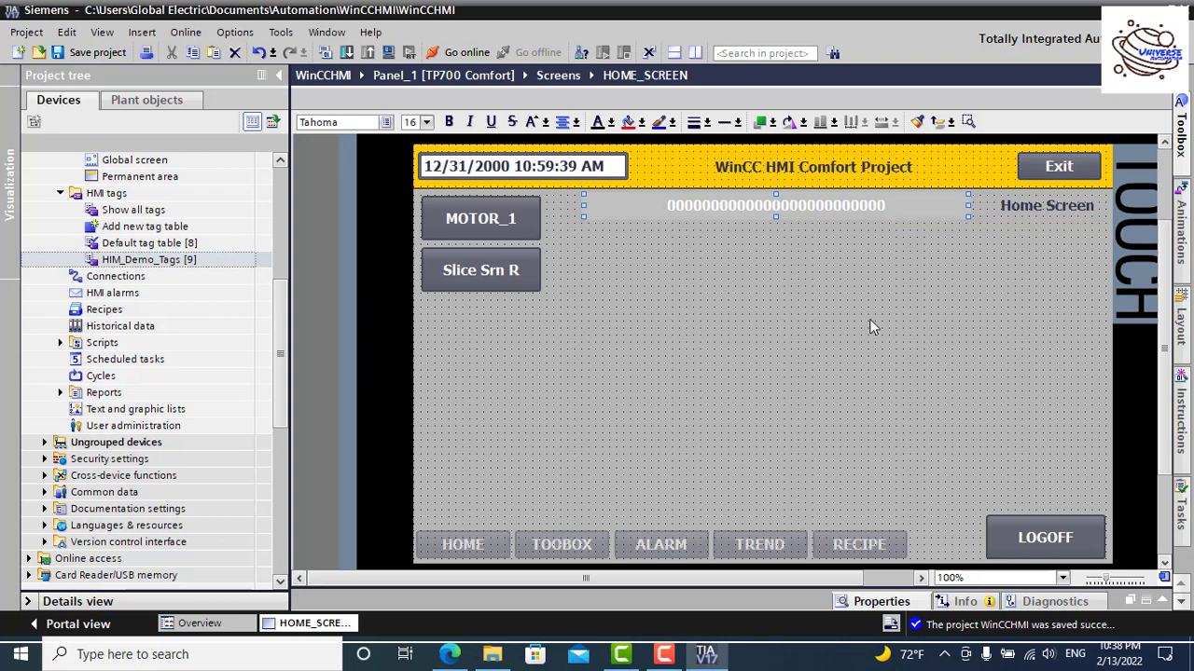
{"action": "left_click", "coordinate": [1049, 515]}
{"action": "left_click_drag", "start_coordinate": [1049, 515], "coordinate": [1049, 523]}
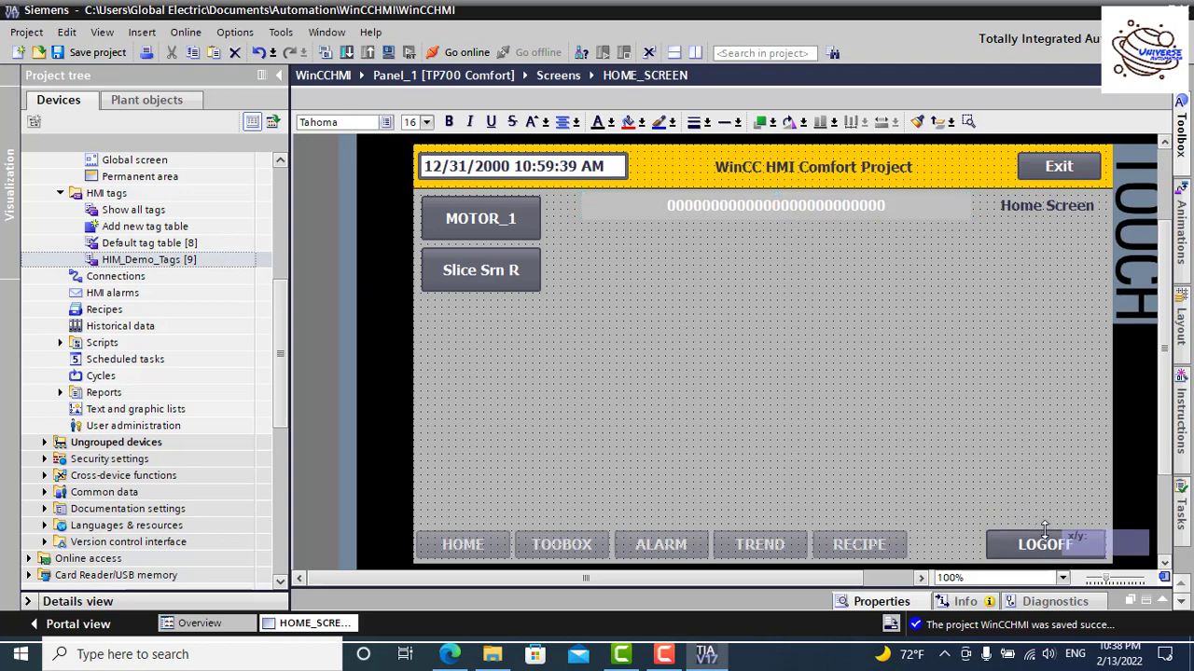
{"action": "left_click", "coordinate": [950, 408]}
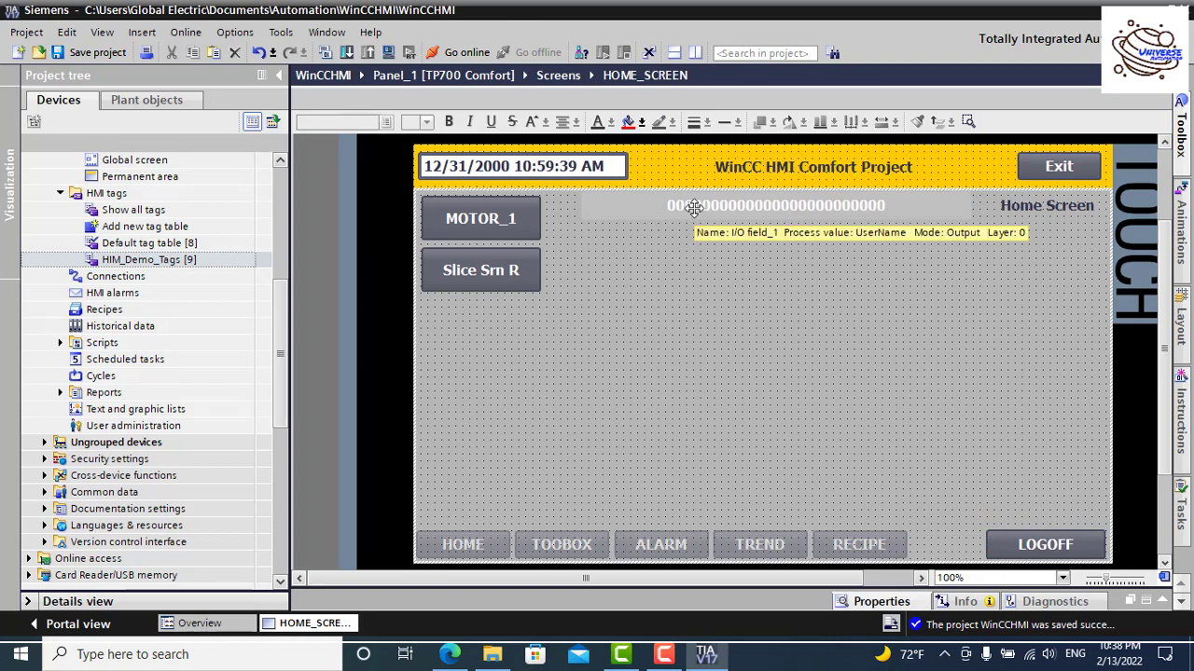
{"action": "left_click", "coordinate": [1070, 548]}
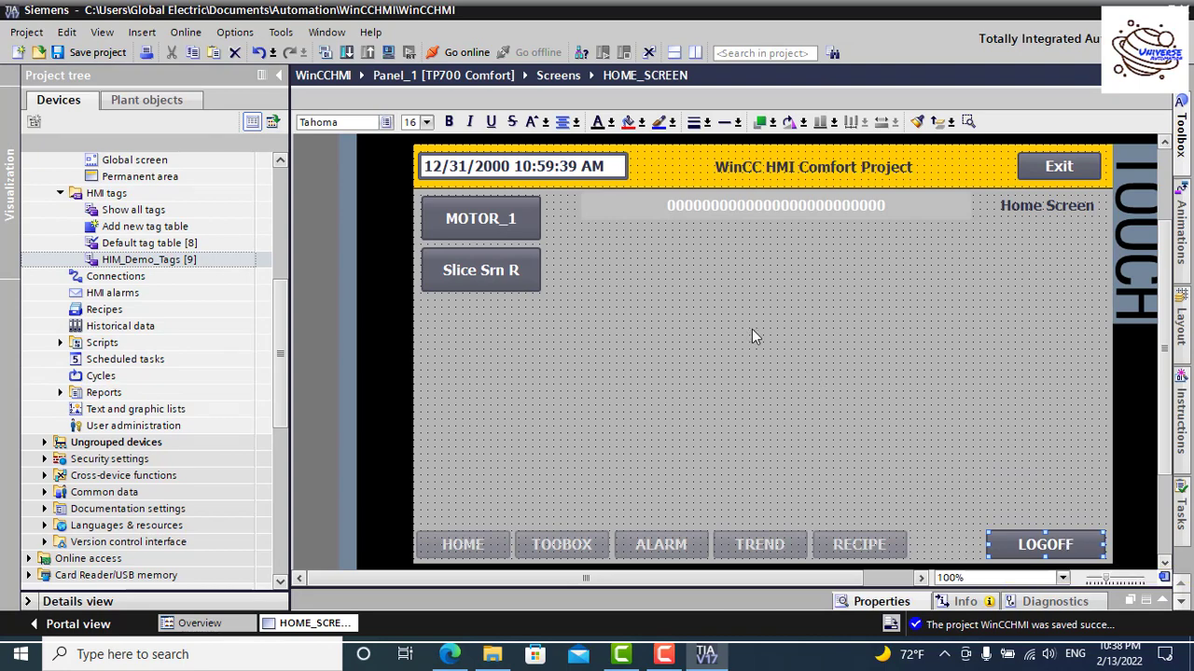
Step: Save the project, compile Panel_1 with 0 errors, and start the runtime simulation
{"action": "left_click", "coordinate": [776, 207]}
{"action": "left_click", "coordinate": [79, 57]}
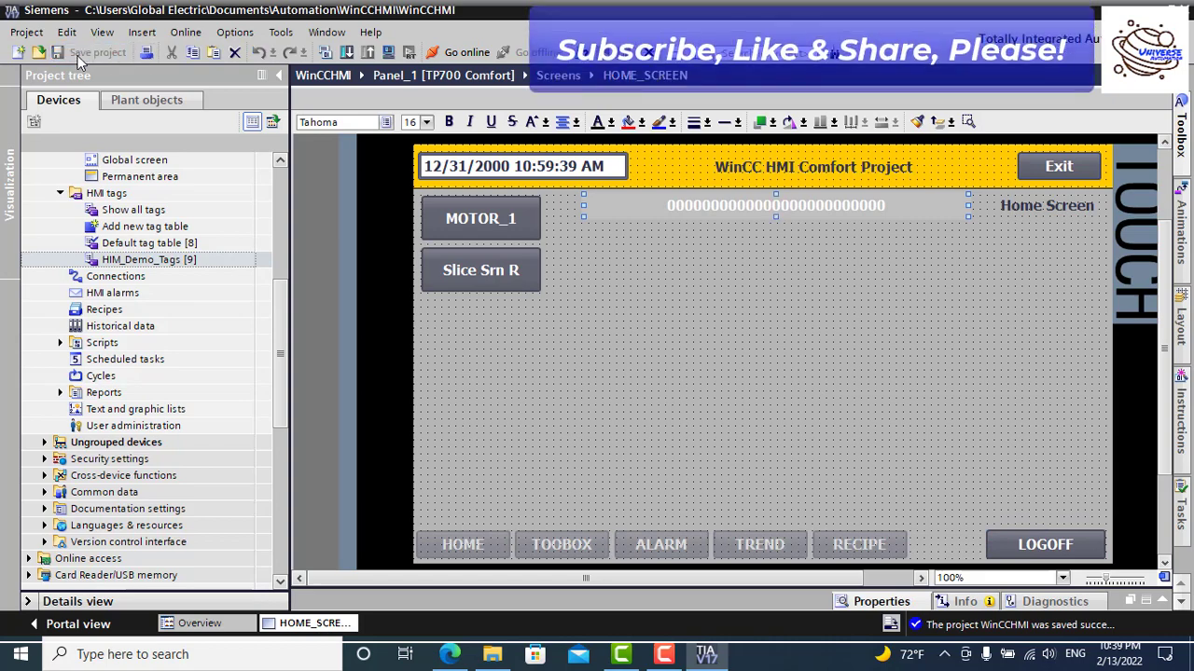
{"action": "left_click", "coordinate": [325, 56]}
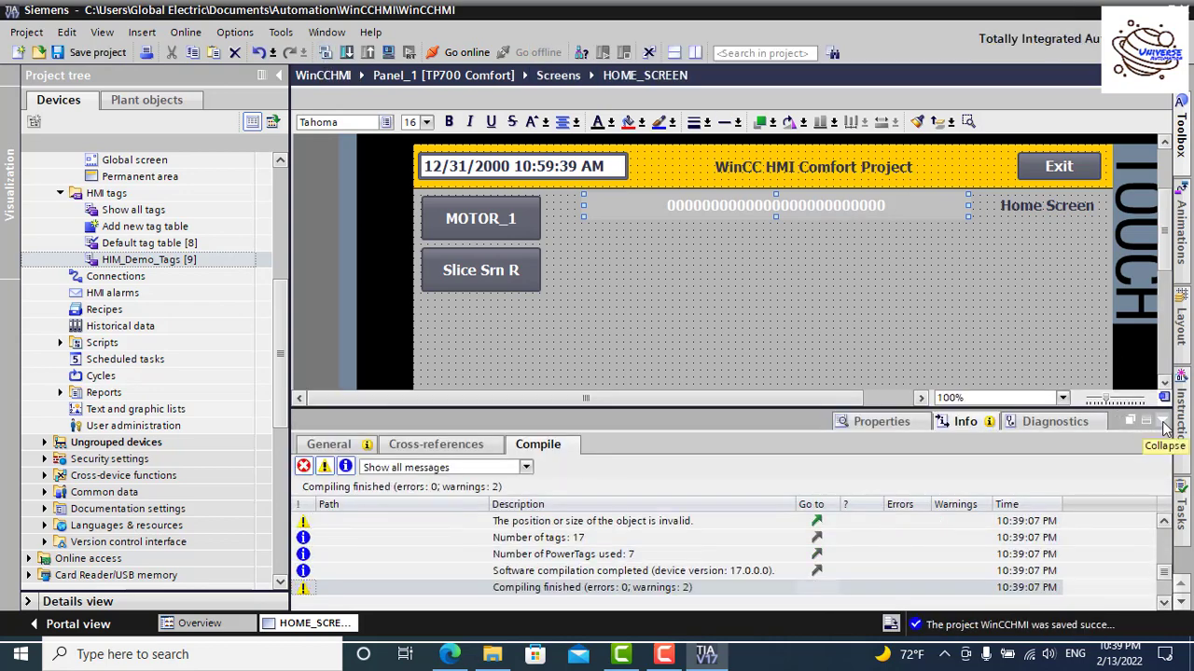
{"action": "left_click", "coordinate": [1162, 427]}
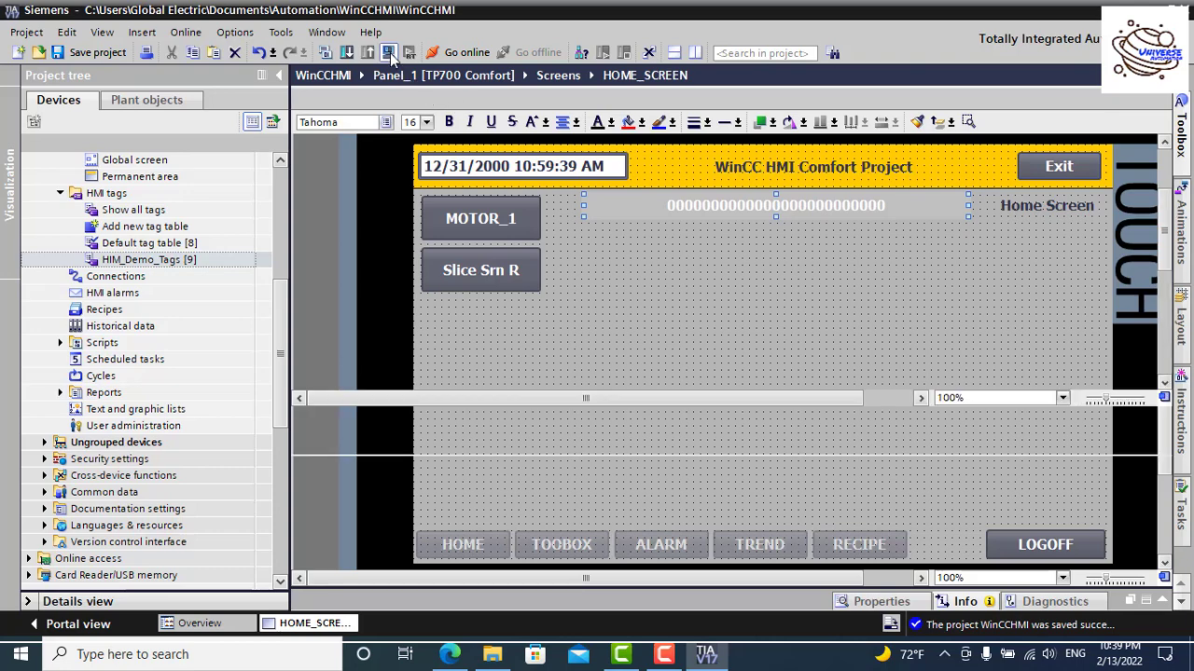
{"action": "left_click", "coordinate": [391, 53]}
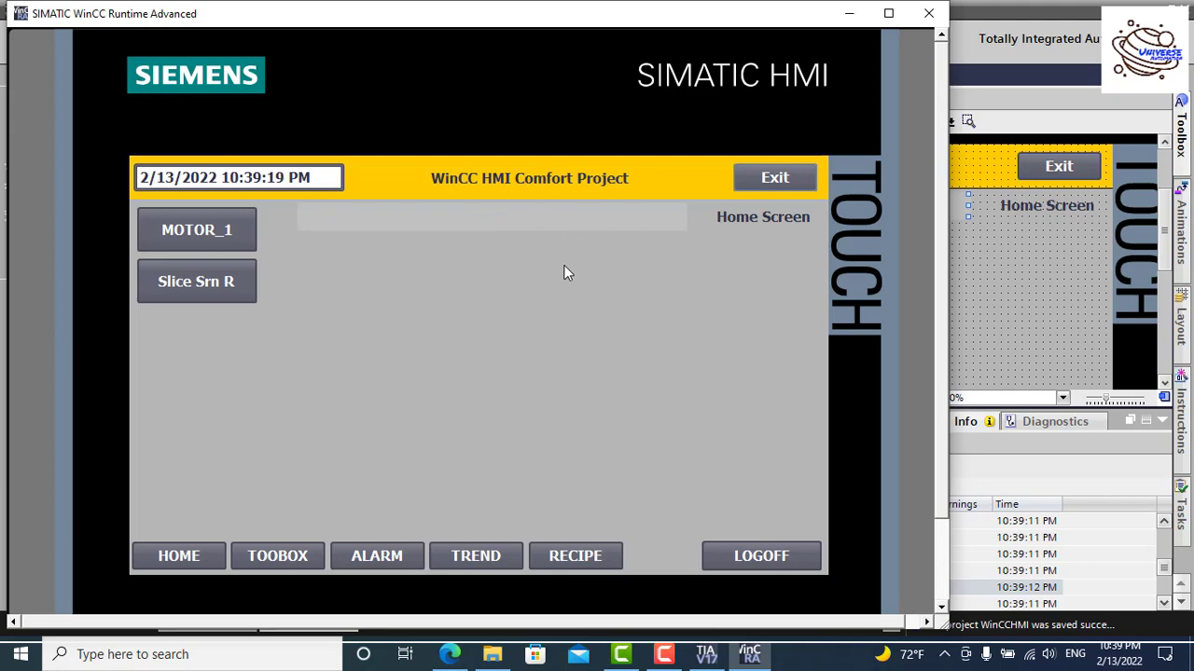
Step: Log in to the runtime as the admin user with its password via the Toolbox prompt
{"action": "left_click", "coordinate": [765, 178]}
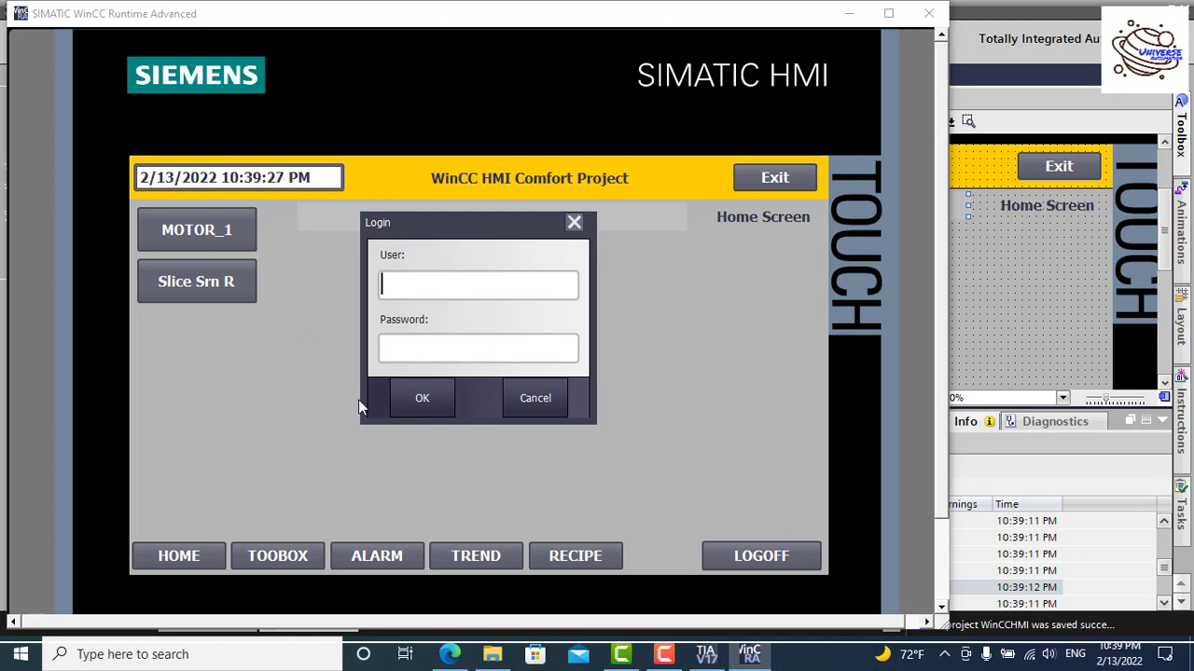
{"action": "left_click", "coordinate": [541, 398]}
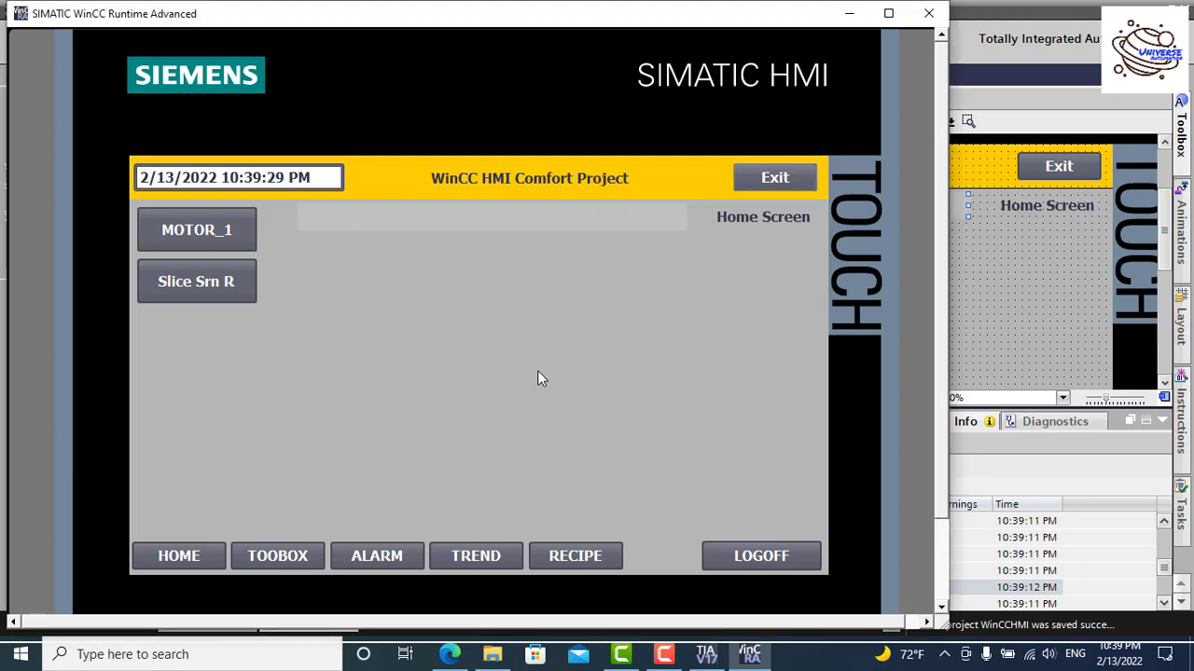
{"action": "left_click", "coordinate": [307, 554]}
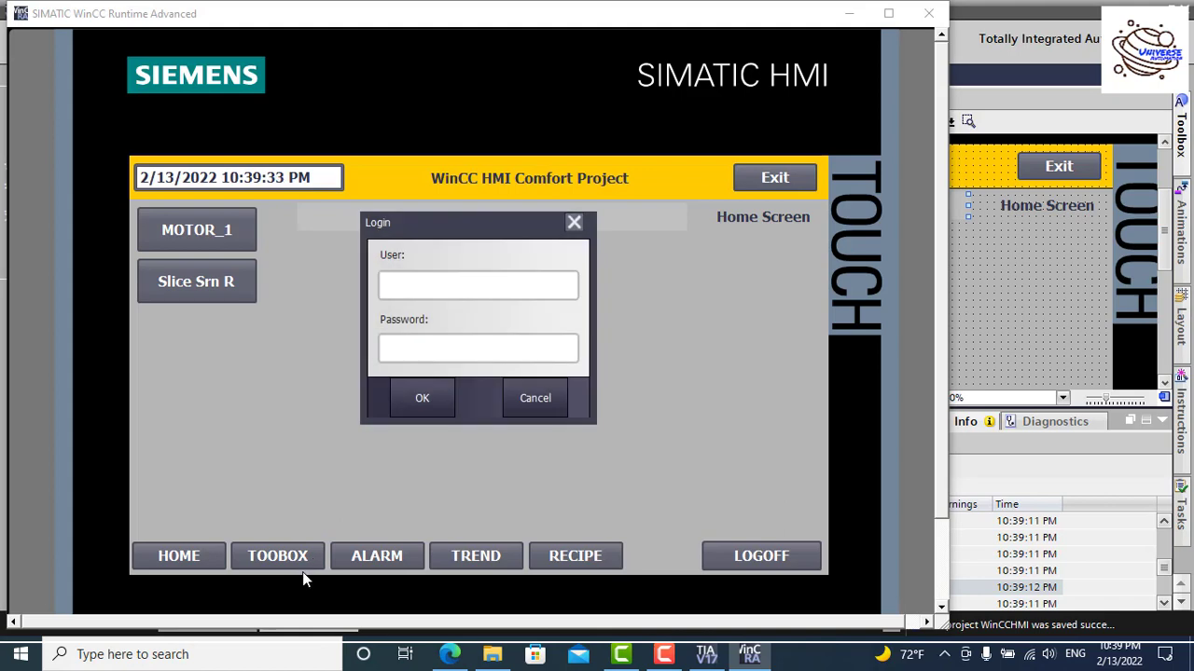
{"action": "type", "text": "admin"}
{"action": "key", "text": "Tab"}
{"action": "type", "text": "123"}
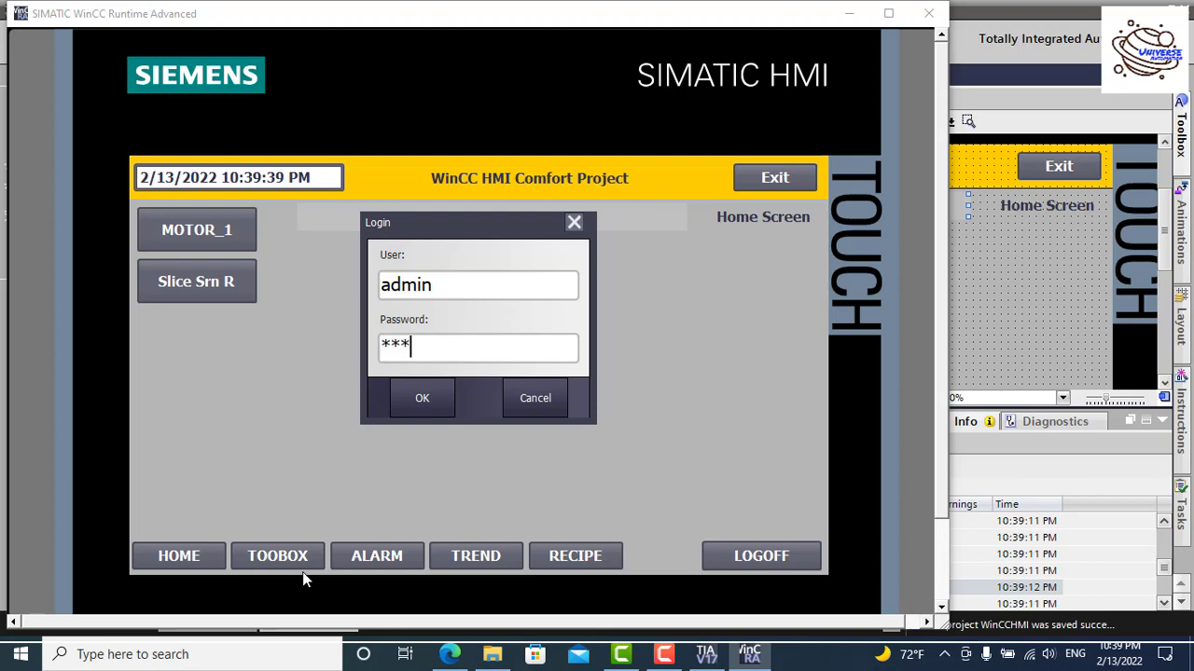
{"action": "left_click", "coordinate": [417, 401]}
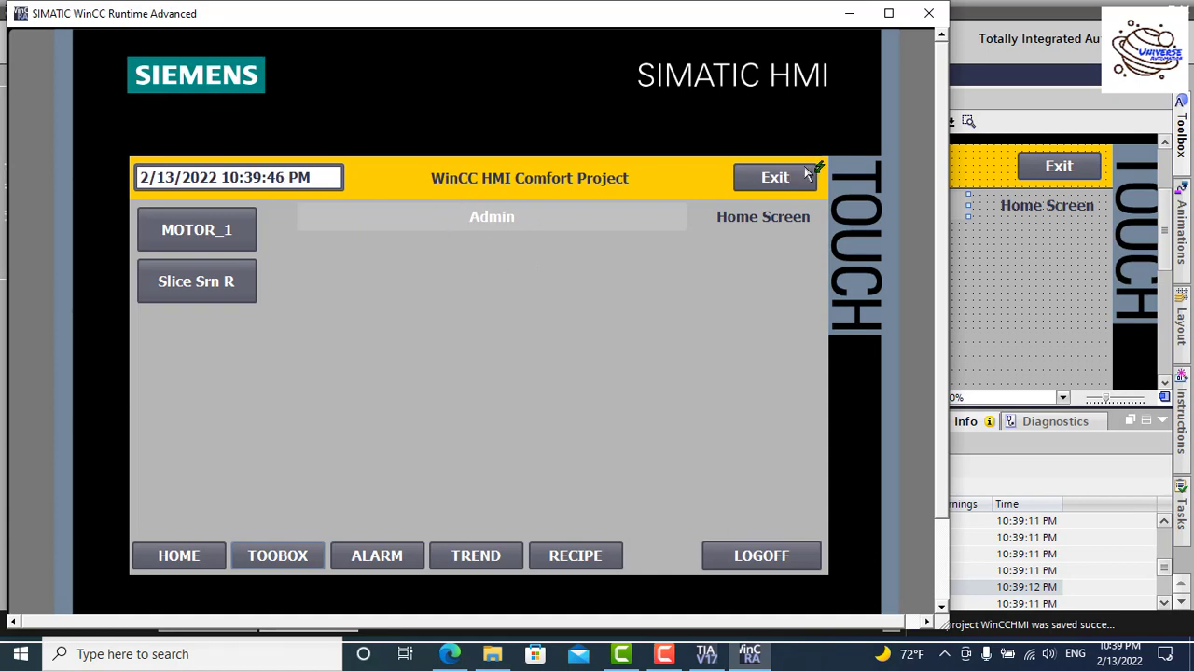
Step: Visit the Toolbox, Alarm, Trend and Recipe screens, return to Home, then exit the runtime
{"action": "left_click", "coordinate": [283, 566]}
{"action": "left_click", "coordinate": [359, 557]}
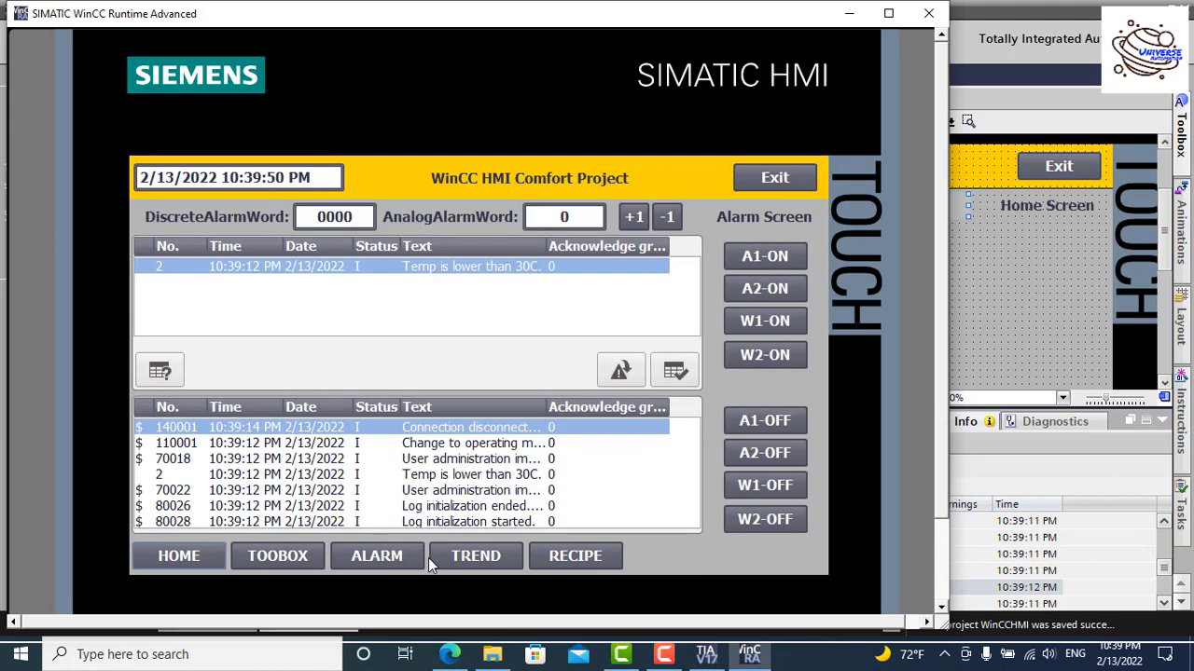
{"action": "left_click", "coordinate": [472, 561]}
{"action": "left_click", "coordinate": [612, 560]}
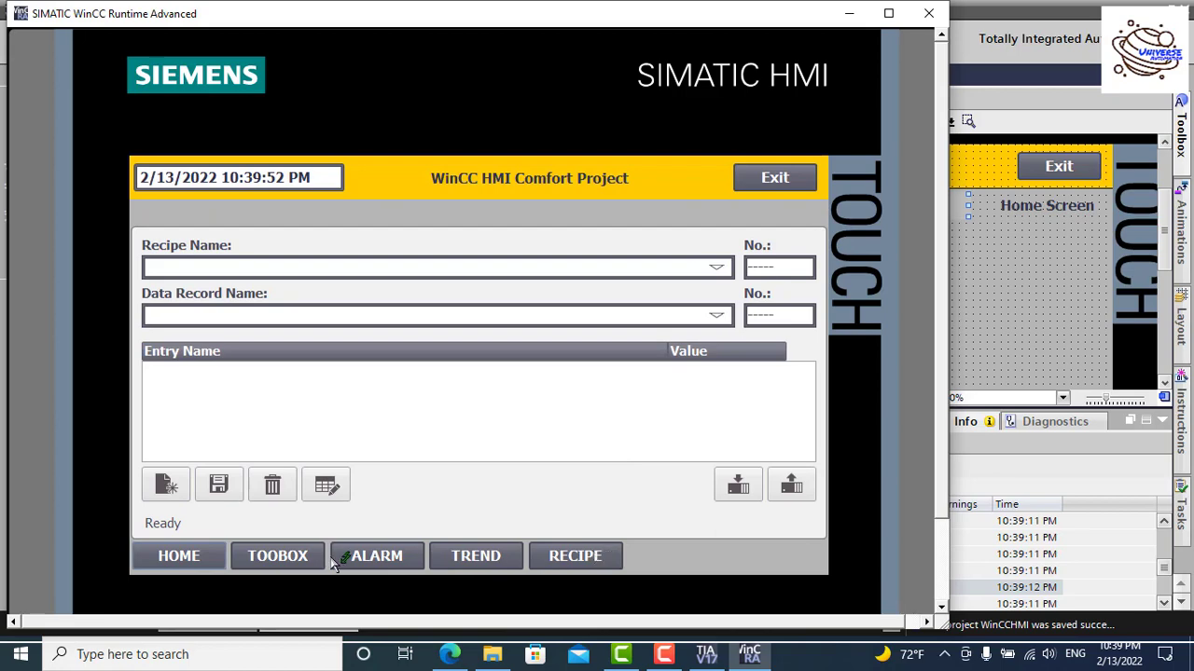
{"action": "left_click", "coordinate": [303, 560]}
{"action": "left_click", "coordinate": [215, 562]}
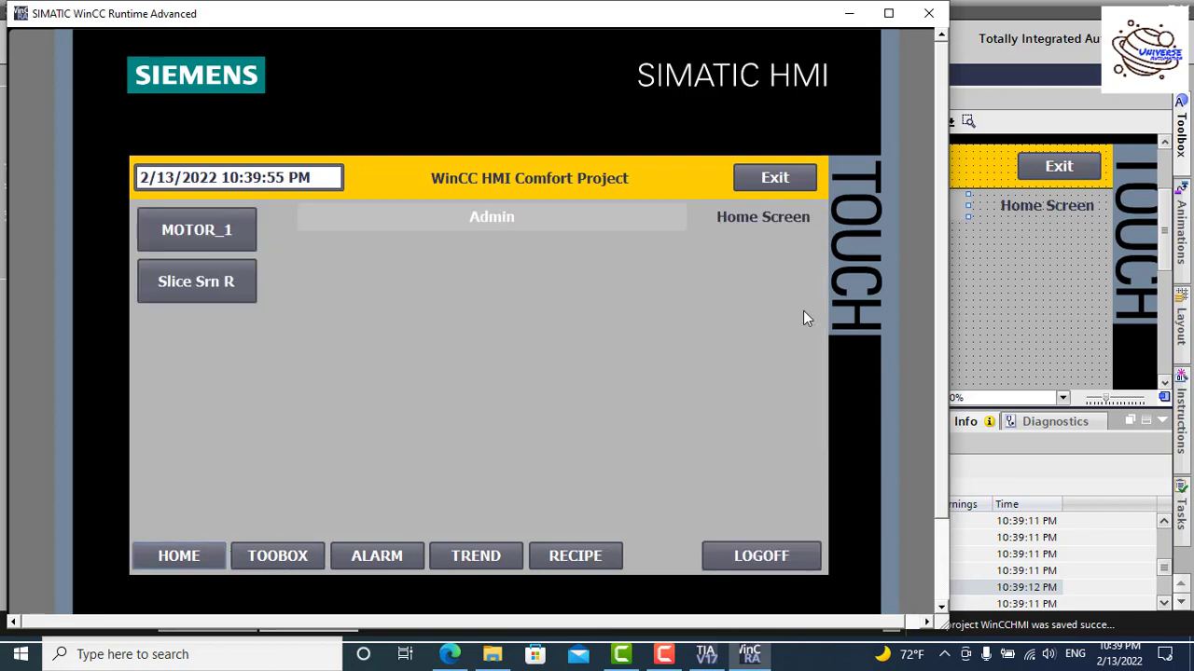
{"action": "left_click", "coordinate": [774, 177]}
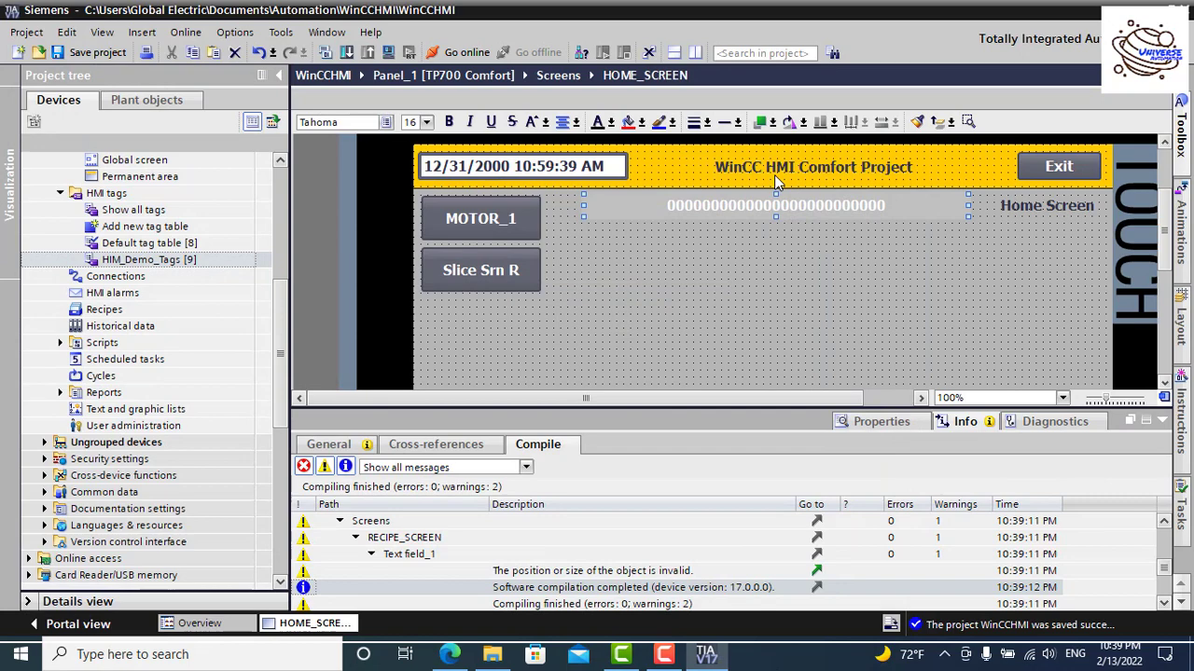
Step: Restart the runtime, log in as Operator, then log off and reopen the login prompt from Toolbox
{"action": "left_click", "coordinate": [389, 52]}
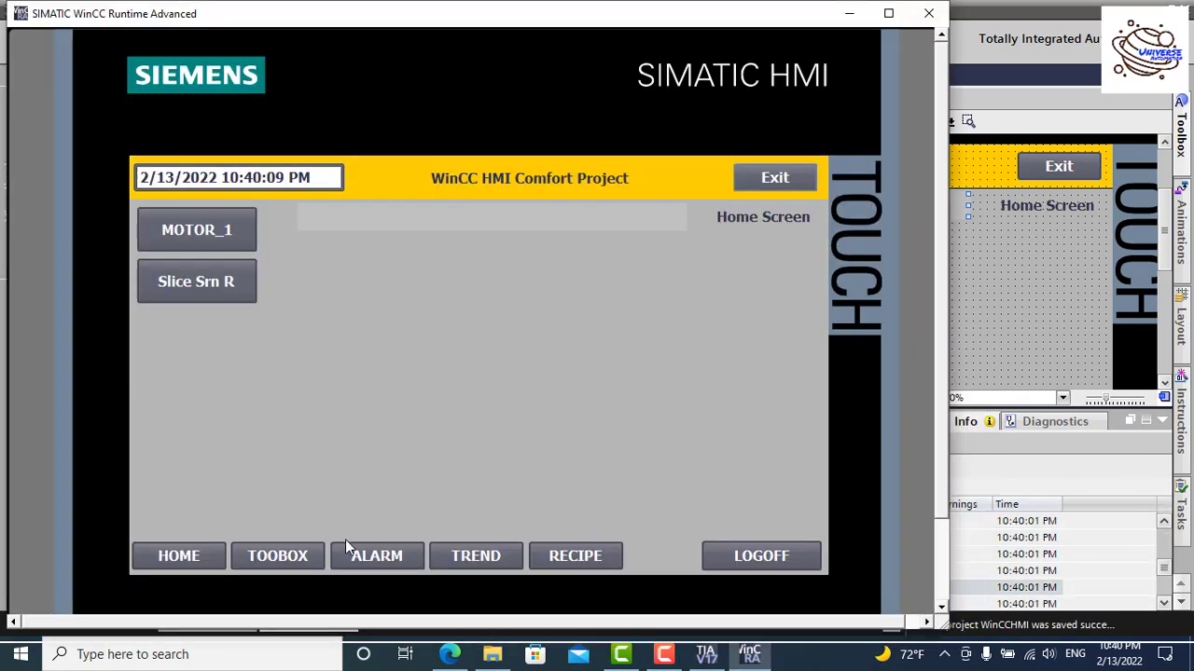
{"action": "left_click", "coordinate": [298, 556]}
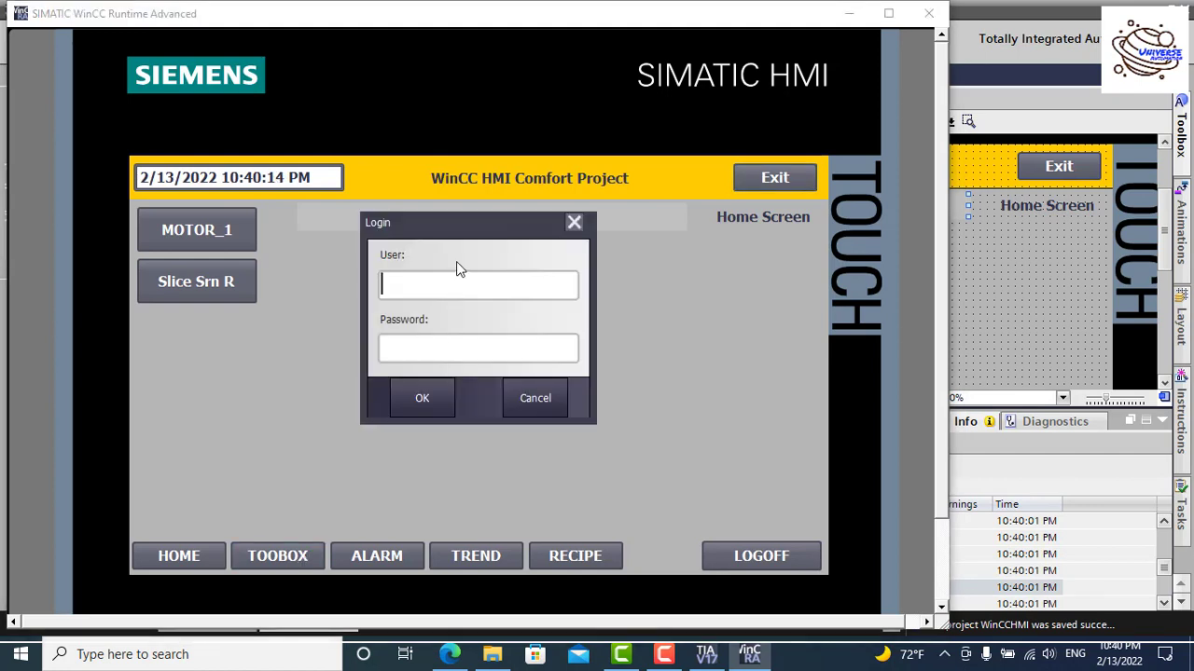
{"action": "type", "text": "Oper"}
{"action": "type", "text": "*"}
{"action": "type", "text": "**"}
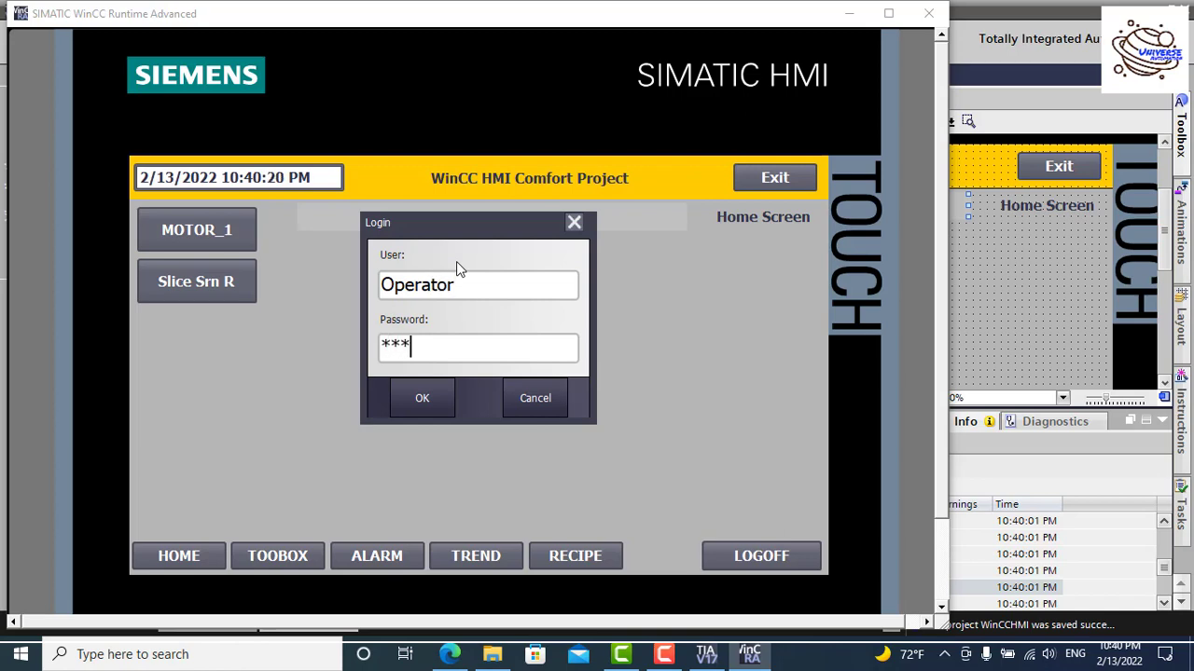
{"action": "left_click", "coordinate": [430, 397]}
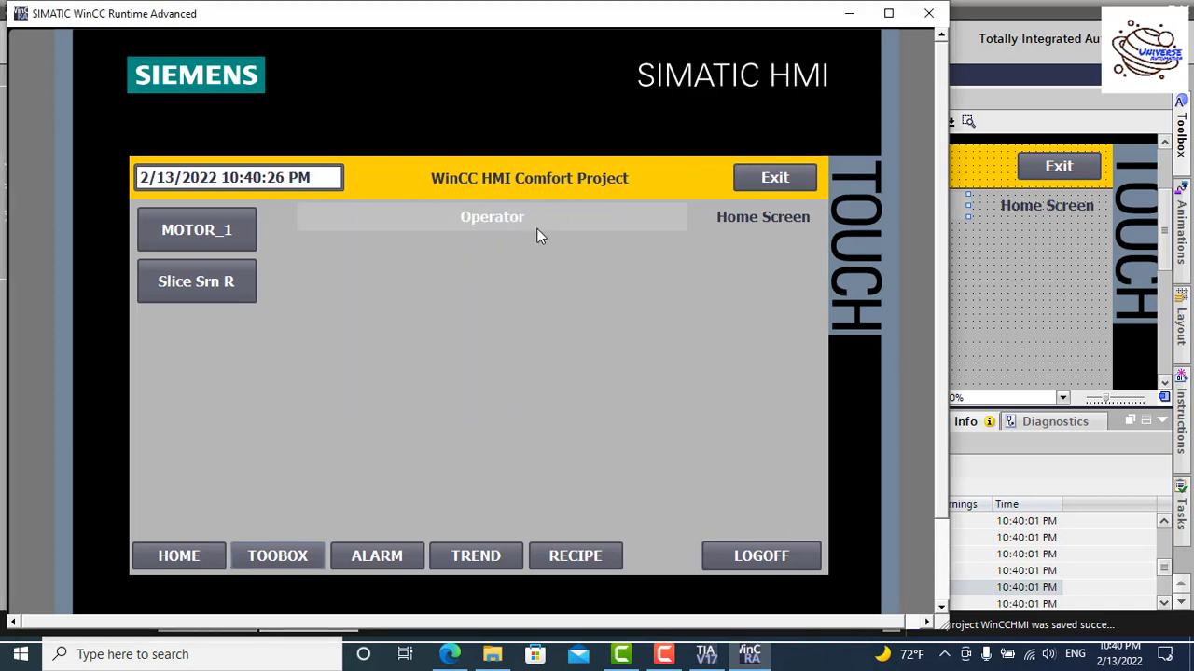
{"action": "left_click", "coordinate": [759, 557]}
{"action": "left_click", "coordinate": [303, 557]}
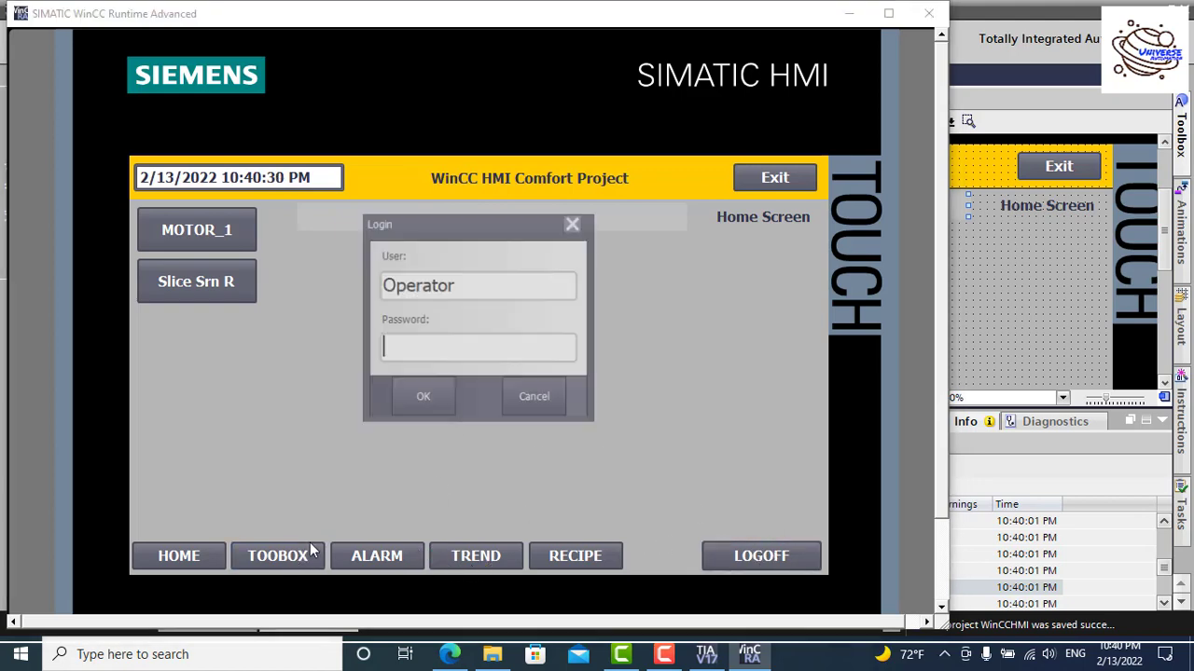
Step: Enter the user name Engineer on the on-screen keyboard in the Login dialog
{"action": "left_click", "coordinate": [478, 283]}
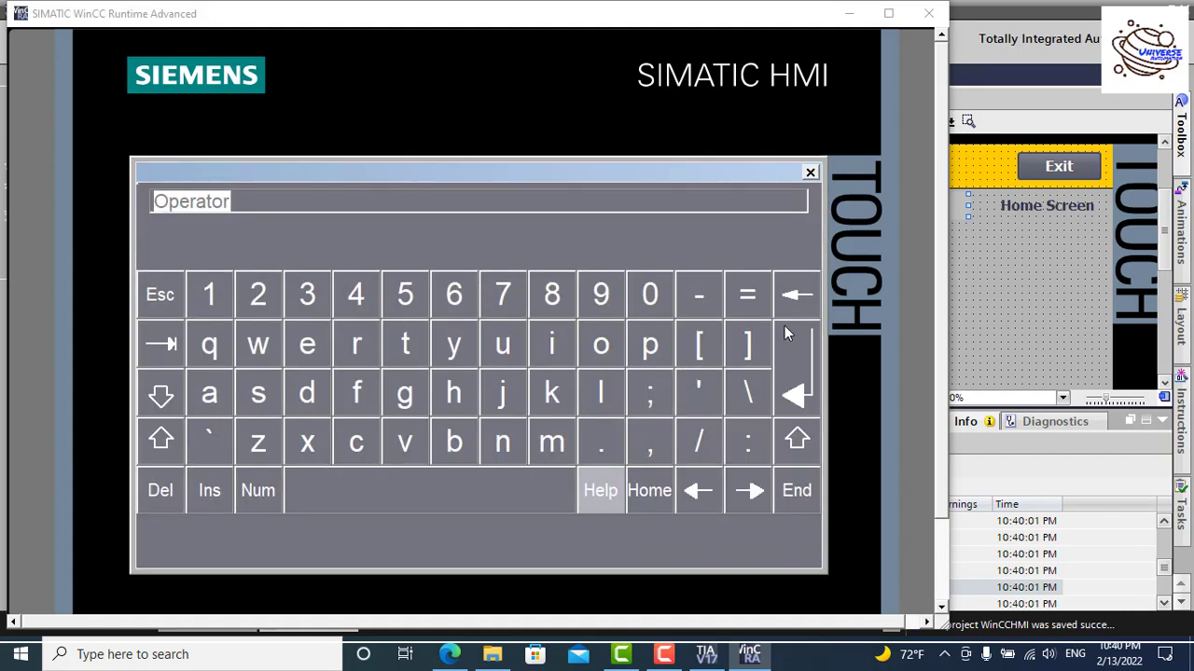
{"action": "left_click", "coordinate": [796, 440]}
{"action": "left_click", "coordinate": [298, 341]}
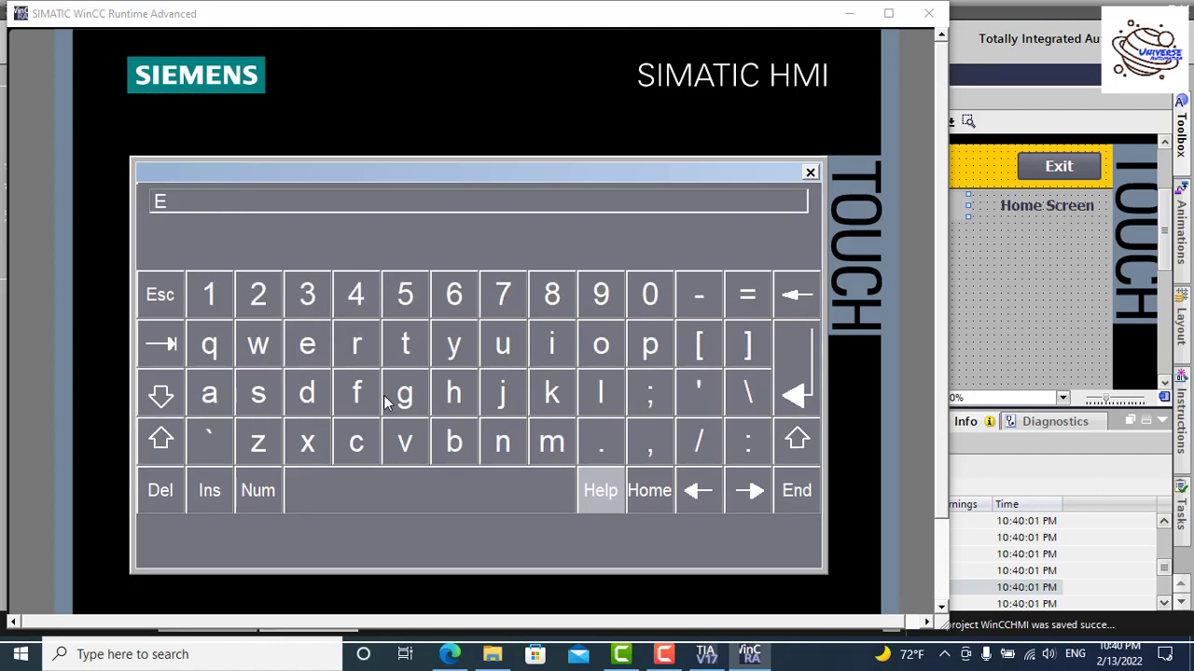
{"action": "left_click", "coordinate": [485, 438]}
{"action": "left_click", "coordinate": [411, 395]}
{"action": "left_click", "coordinate": [551, 345]}
{"action": "left_click", "coordinate": [502, 442]}
{"action": "left_click", "coordinate": [307, 345]}
{"action": "left_click", "coordinate": [307, 345]}
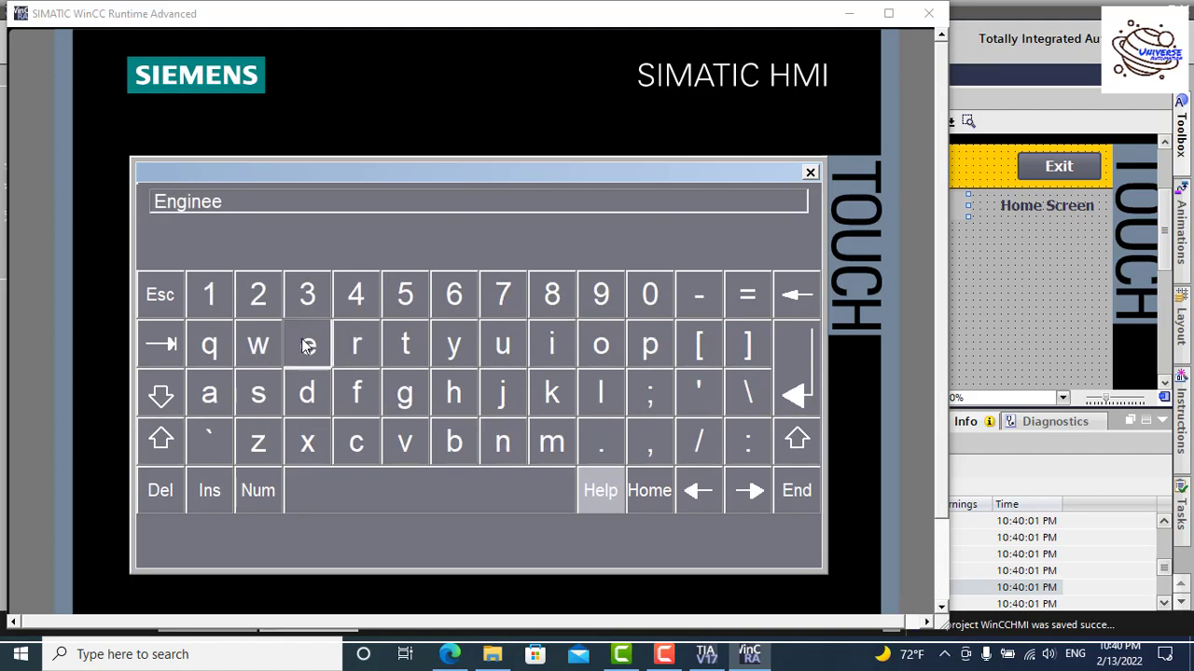
{"action": "left_click", "coordinate": [356, 346]}
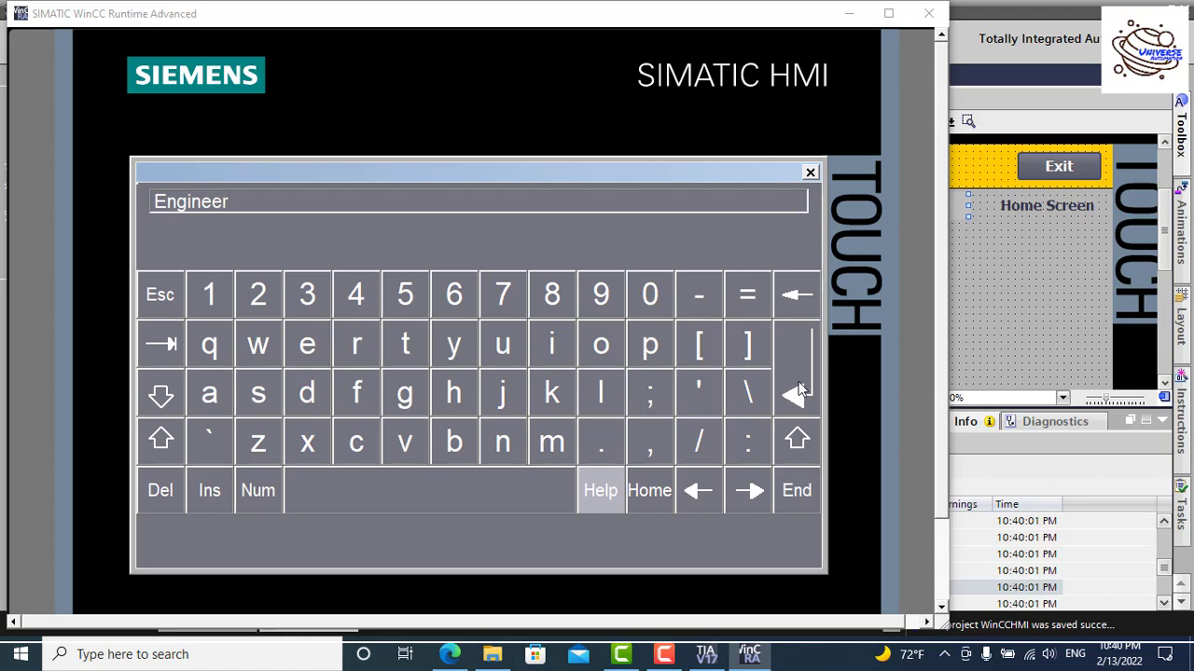
{"action": "left_click", "coordinate": [797, 391]}
Step: Enter the Engineer password on the on-screen keyboard and log in
{"action": "left_click", "coordinate": [419, 326]}
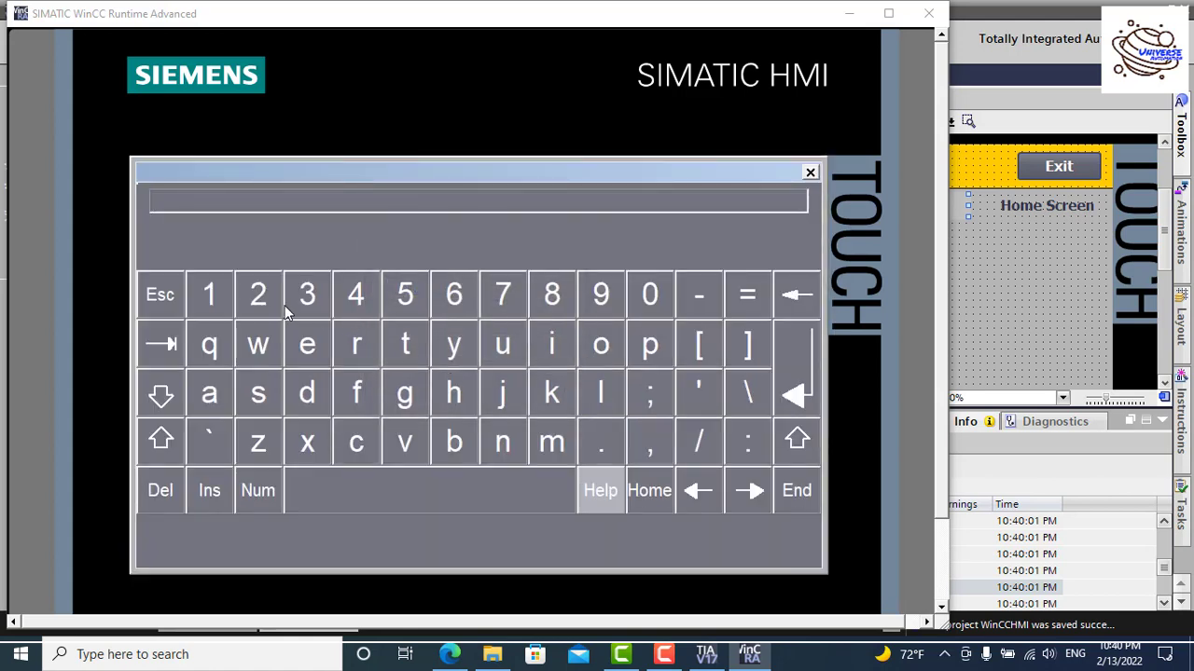
{"action": "left_click", "coordinate": [259, 297]}
{"action": "left_click", "coordinate": [259, 296]}
{"action": "left_click", "coordinate": [259, 297]}
{"action": "left_click", "coordinate": [797, 377]}
{"action": "left_click", "coordinate": [423, 398]}
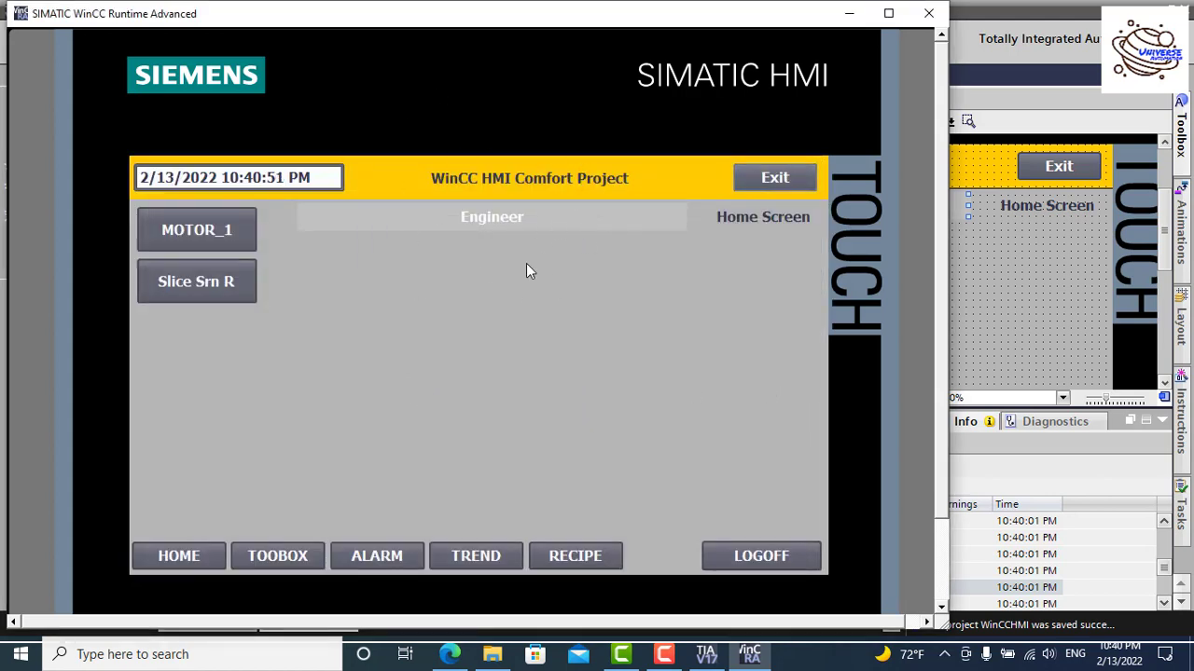
Step: Trigger a new login via Exit and enter the user name Supervisor on the on-screen keyboard
{"action": "left_click", "coordinate": [782, 168]}
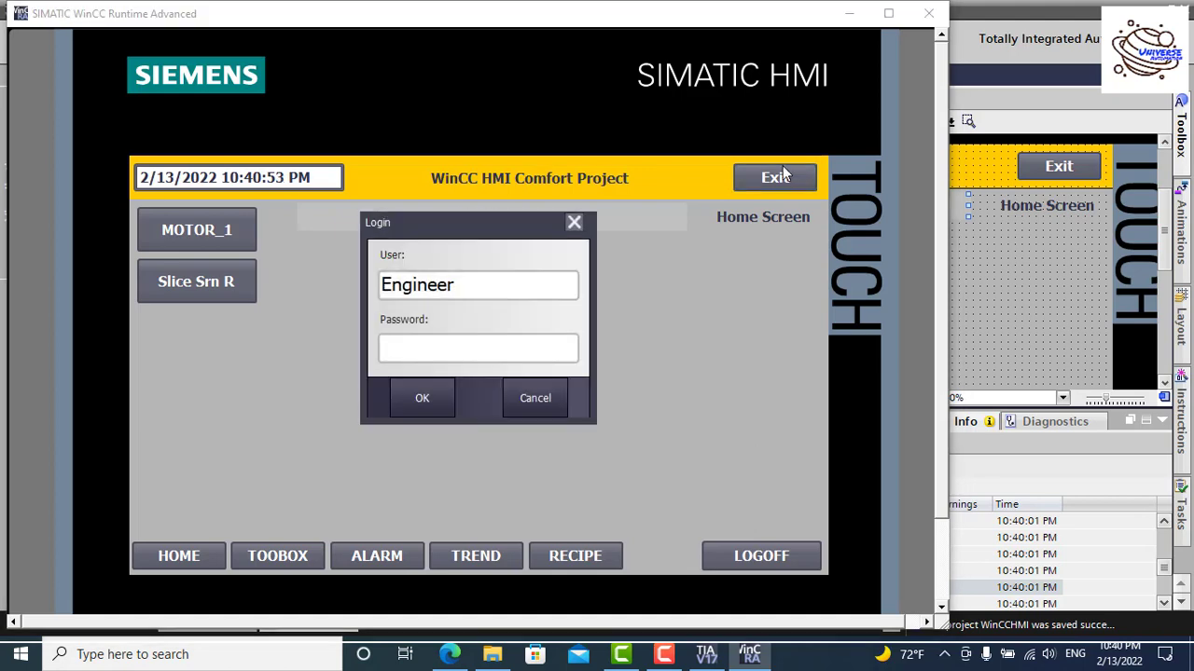
{"action": "left_click", "coordinate": [503, 287]}
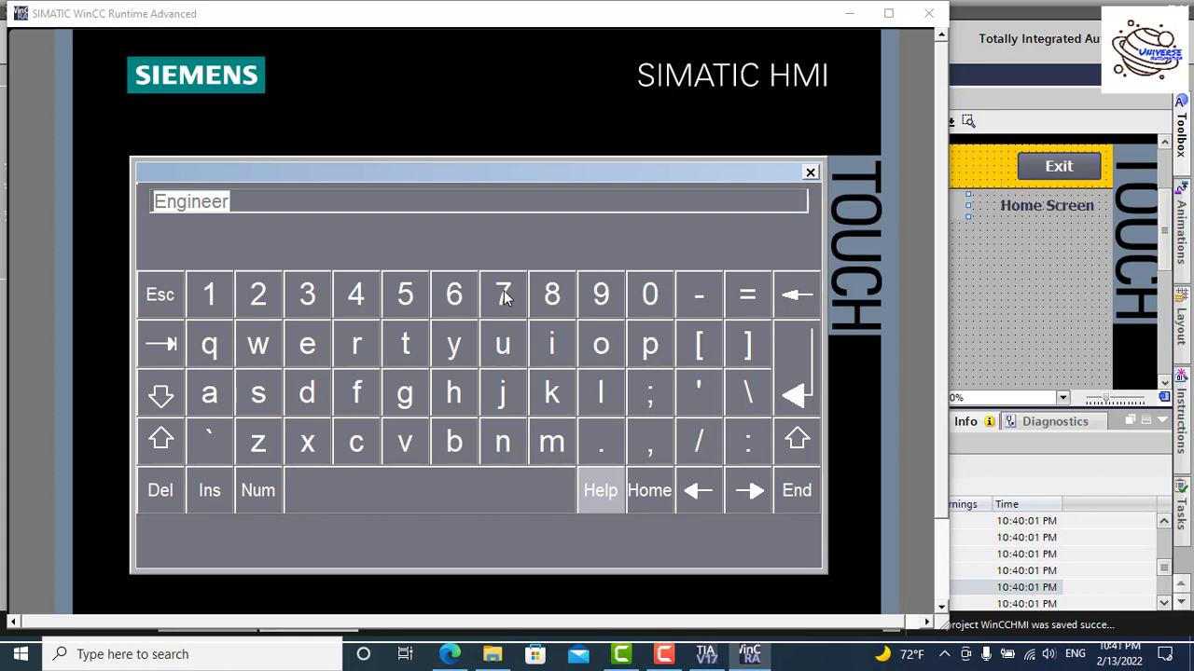
{"action": "left_click", "coordinate": [797, 441]}
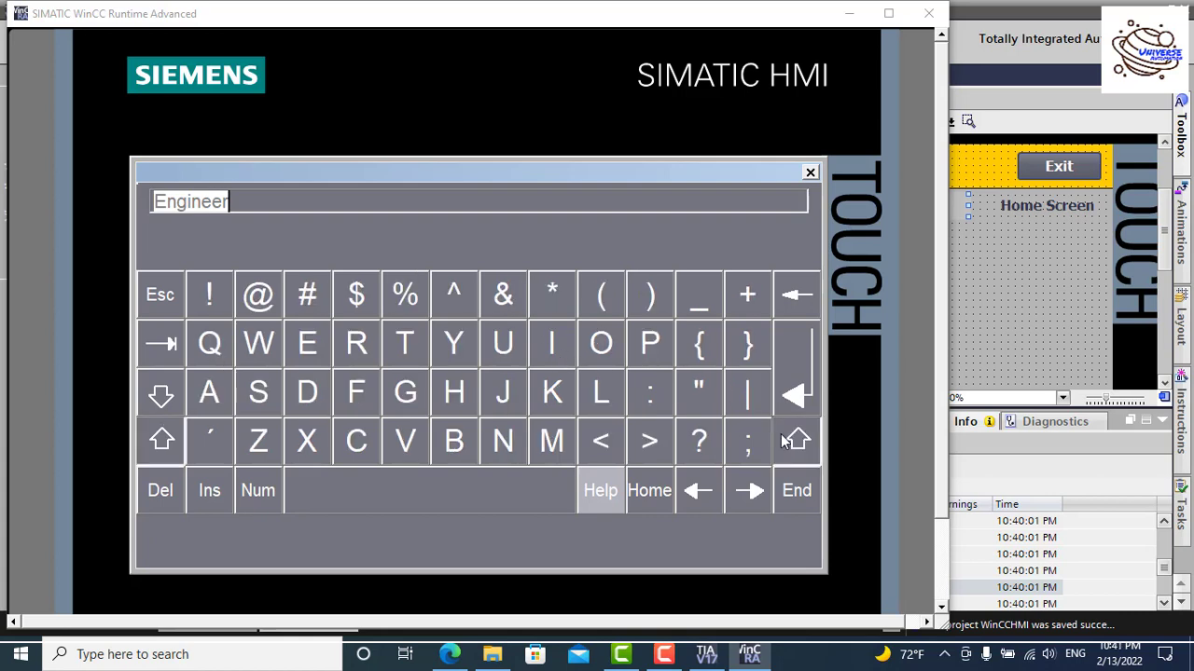
{"action": "left_click", "coordinate": [267, 397]}
{"action": "left_click", "coordinate": [649, 345]}
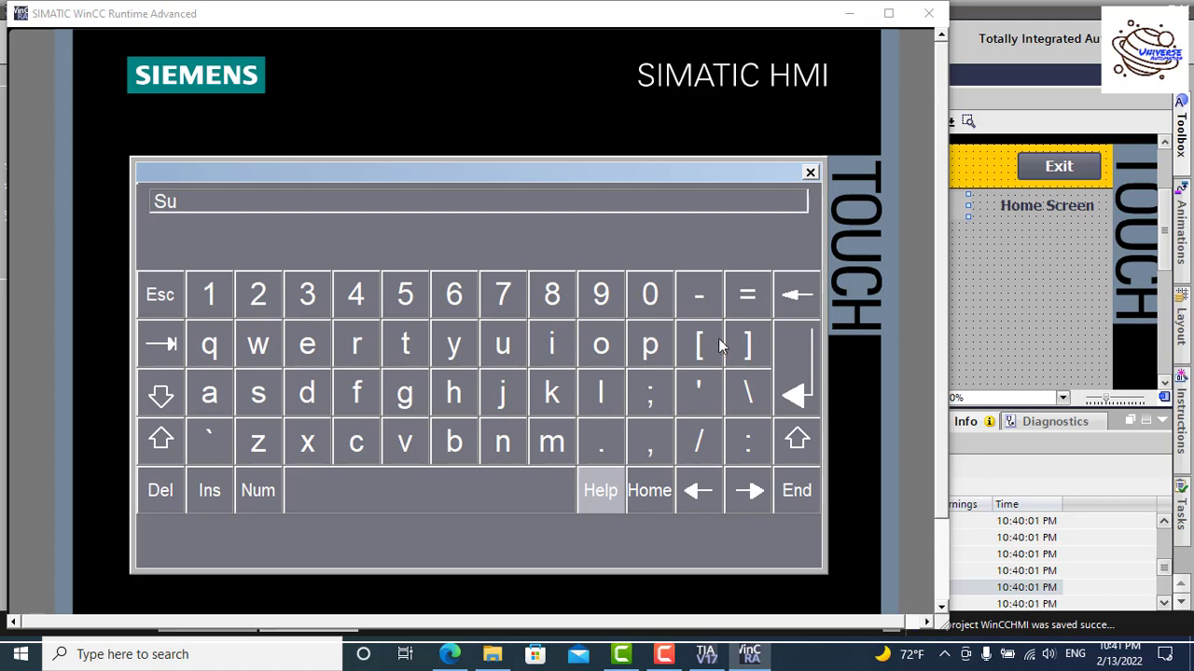
{"action": "left_click", "coordinate": [312, 347]}
{"action": "left_click", "coordinate": [344, 346]}
{"action": "left_click", "coordinate": [393, 453]}
{"action": "left_click", "coordinate": [559, 338]}
{"action": "left_click", "coordinate": [259, 397]}
{"action": "left_click", "coordinate": [614, 343]}
{"action": "left_click", "coordinate": [352, 343]}
{"action": "left_click", "coordinate": [806, 399]}
Step: Enter the Supervisor password on the on-screen keyboard and log in
{"action": "left_click", "coordinate": [456, 350]}
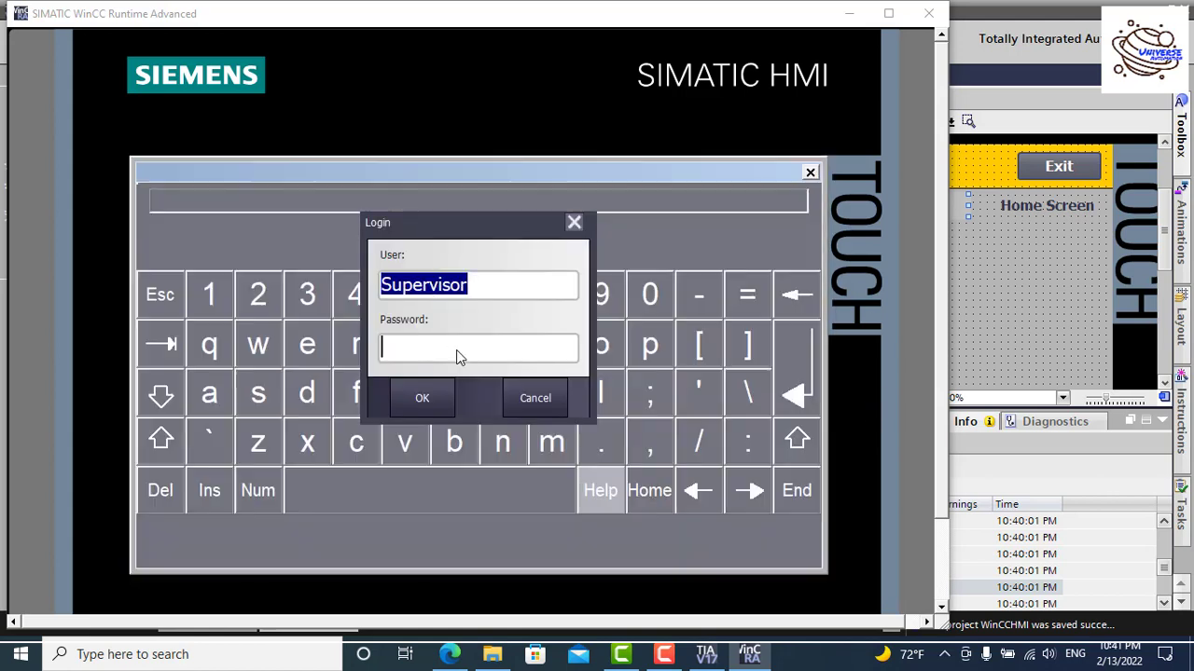
{"action": "left_click", "coordinate": [305, 310]}
{"action": "left_click", "coordinate": [305, 310]}
{"action": "left_click", "coordinate": [369, 311]}
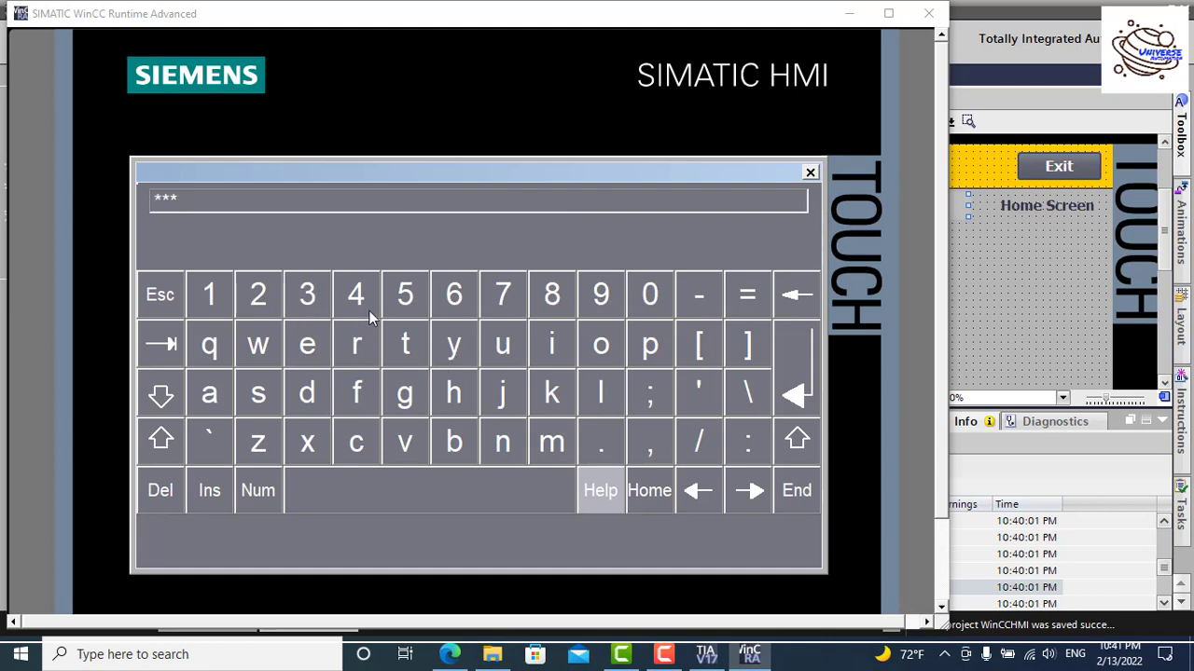
{"action": "left_click", "coordinate": [802, 370]}
{"action": "left_click", "coordinate": [444, 401]}
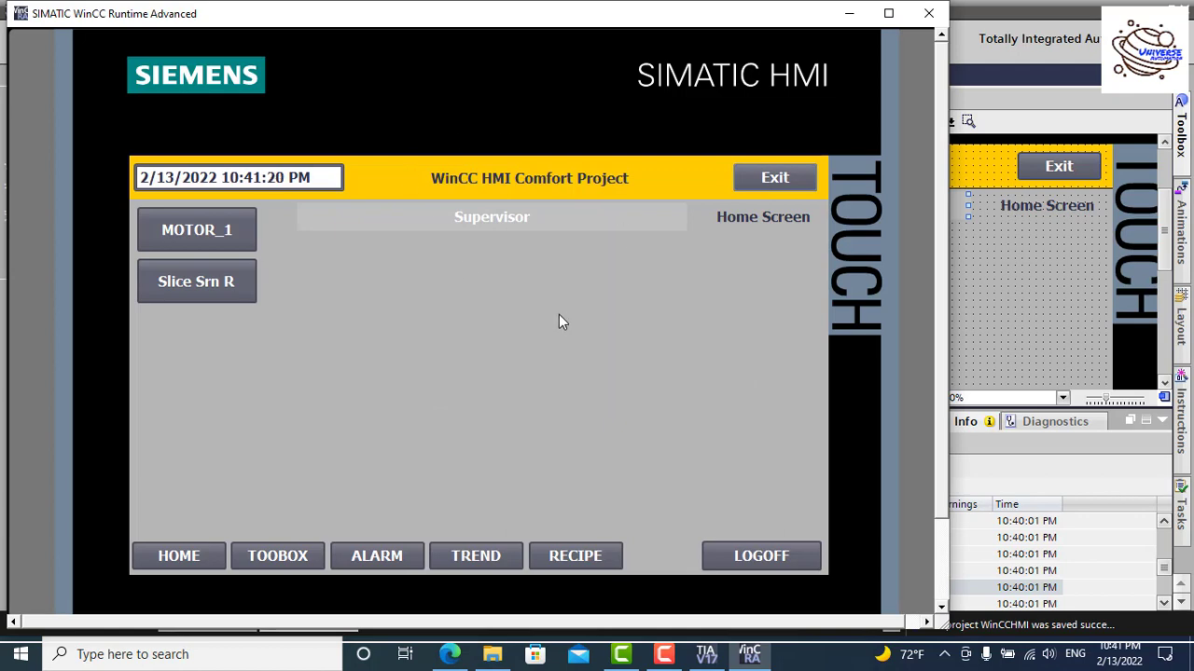
Step: Trigger a new login via Exit and log in as admin with its password, bypassing the on-screen keyboard
{"action": "left_click", "coordinate": [775, 179]}
{"action": "left_click", "coordinate": [500, 295]}
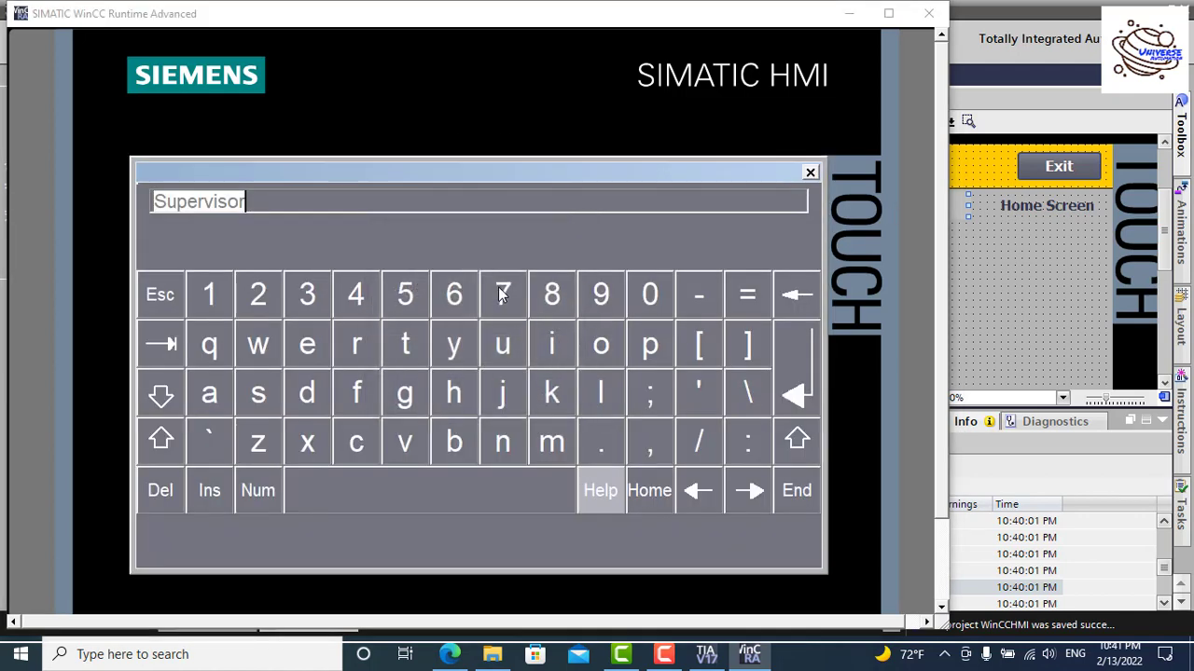
{"action": "left_click", "coordinate": [809, 173]}
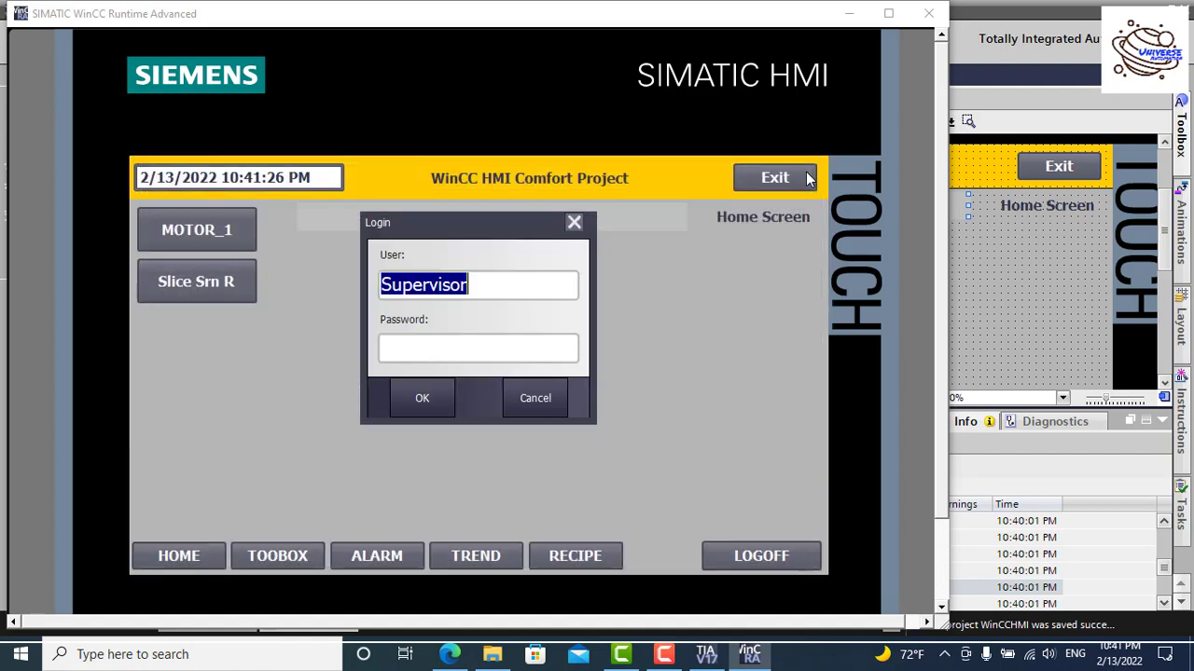
{"action": "type", "text": "admin"}
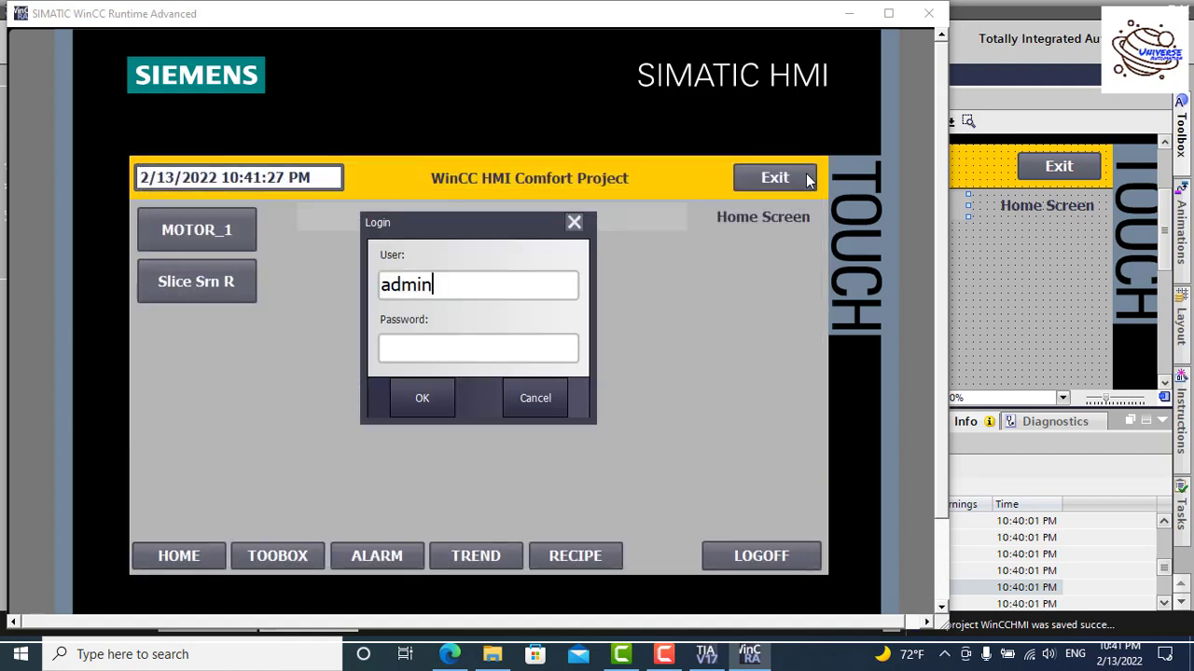
{"action": "key", "text": "Tab"}
{"action": "type", "text": "123"}
{"action": "left_click", "coordinate": [453, 391]}
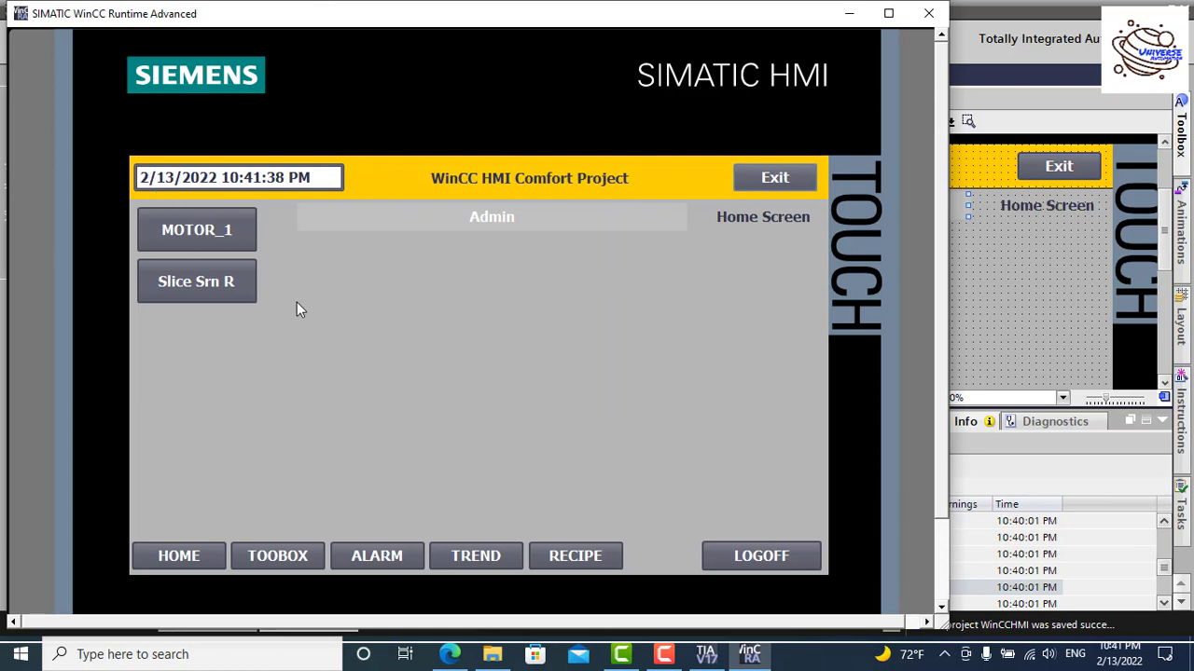
Step: Close the runtime and collapse the Info/Compile messages to enlarge the HOME_SCREEN editor
{"action": "left_click", "coordinate": [798, 180]}
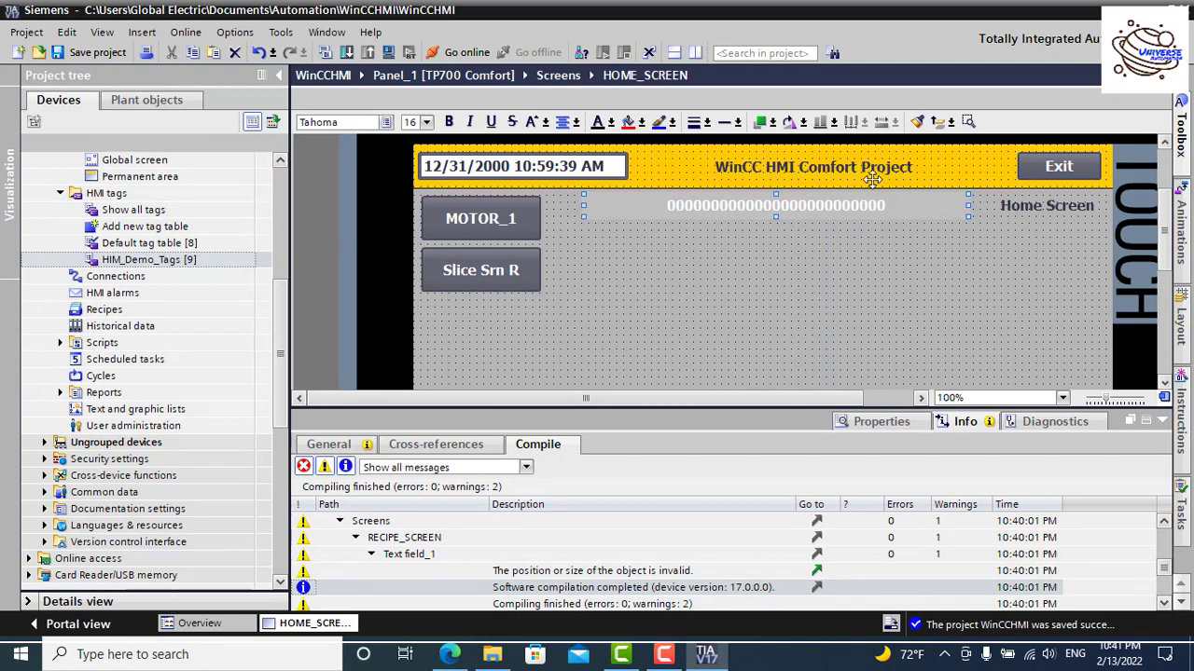
{"action": "left_click", "coordinate": [1162, 421]}
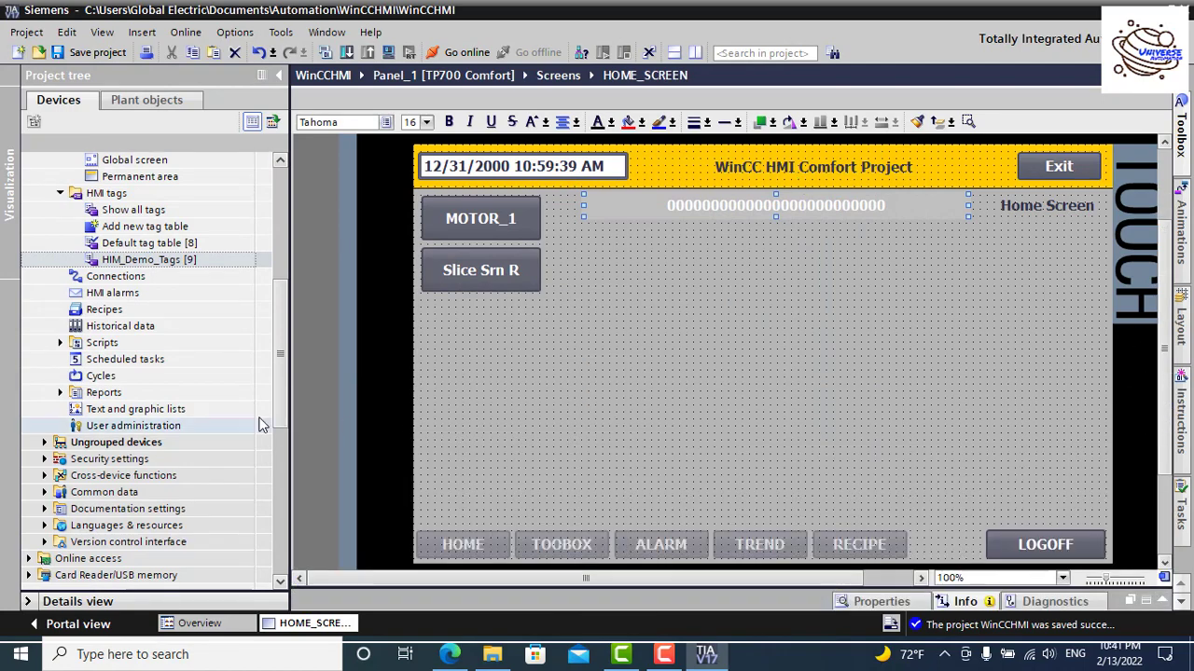
{"action": "scroll", "coordinate": [283, 362], "scroll_direction": "up", "scroll_amount": 1}
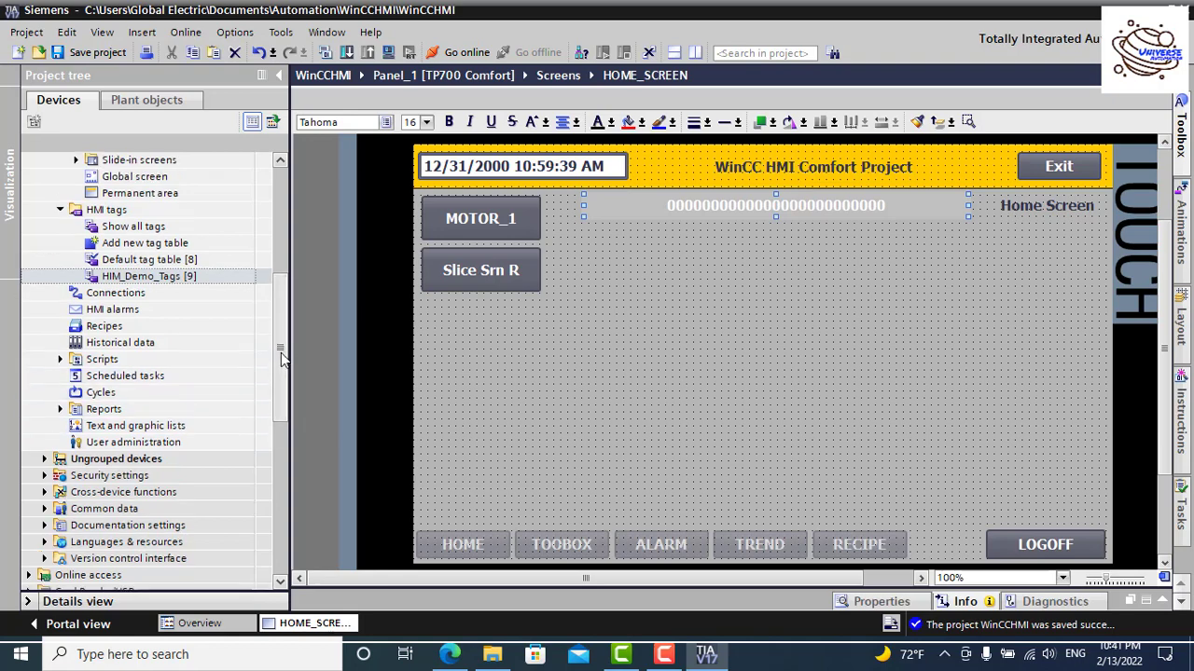
{"action": "scroll", "coordinate": [283, 360], "scroll_direction": "up", "scroll_amount": 1}
{"action": "scroll", "coordinate": [283, 361], "scroll_direction": "up", "scroll_amount": 1}
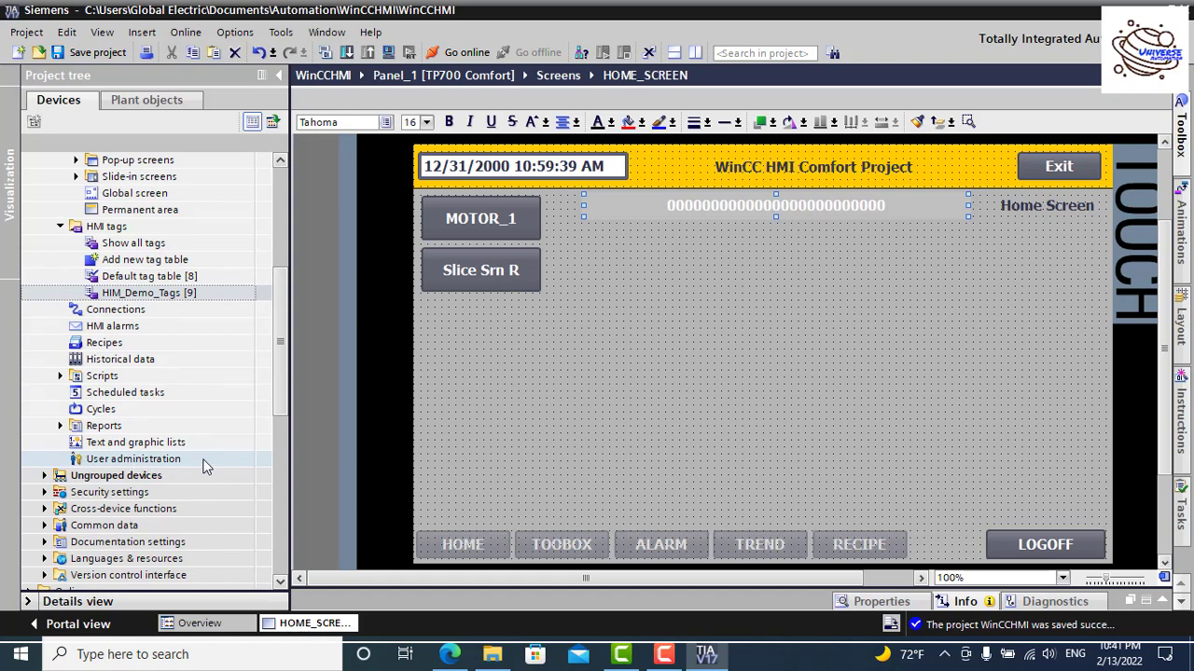
{"action": "left_click_drag", "start_coordinate": [280, 410], "coordinate": [284, 312]}
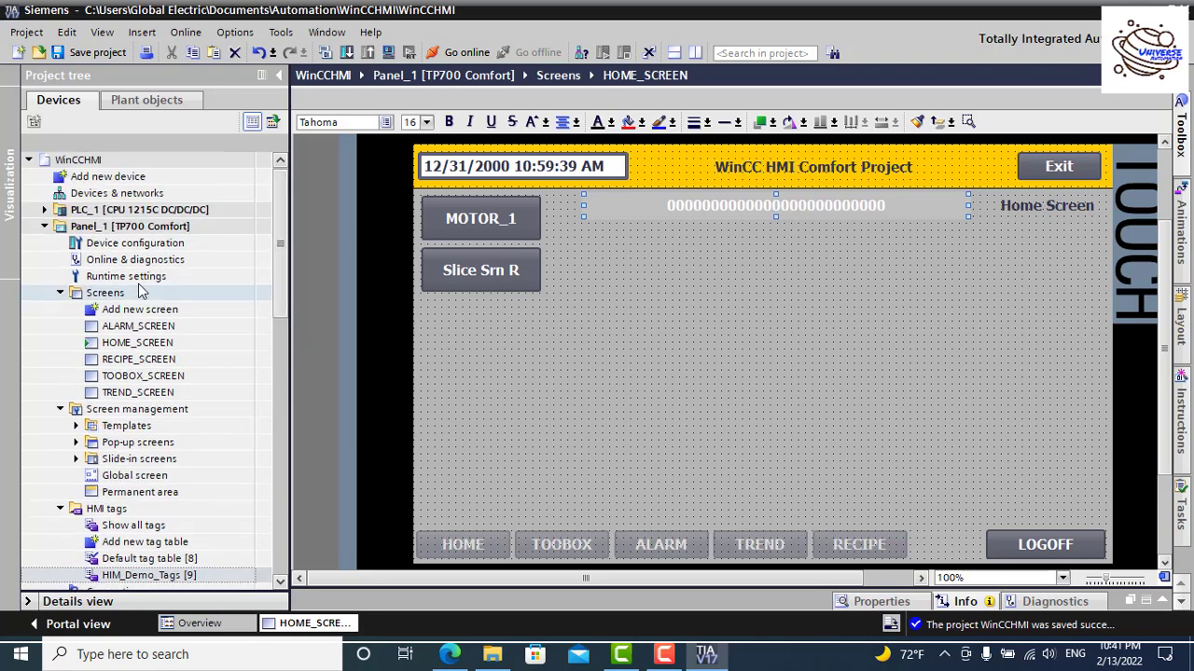
Step: Collapse and re-expand Panel_1 in the project tree
{"action": "left_click", "coordinate": [45, 227]}
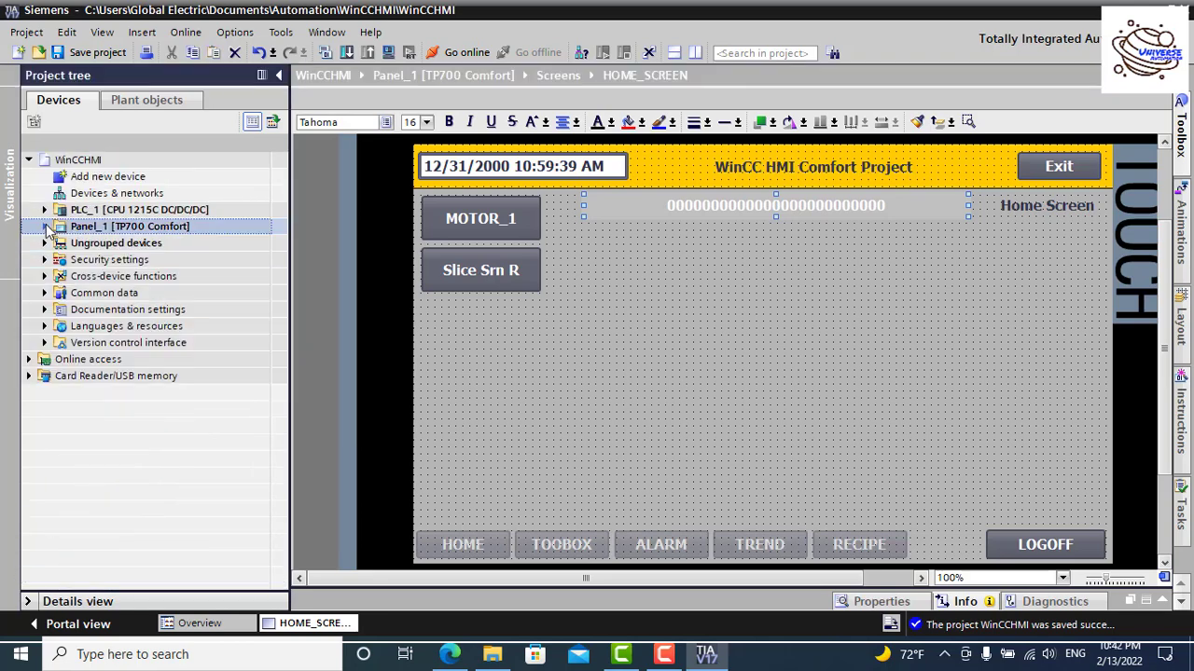
{"action": "left_click", "coordinate": [45, 226]}
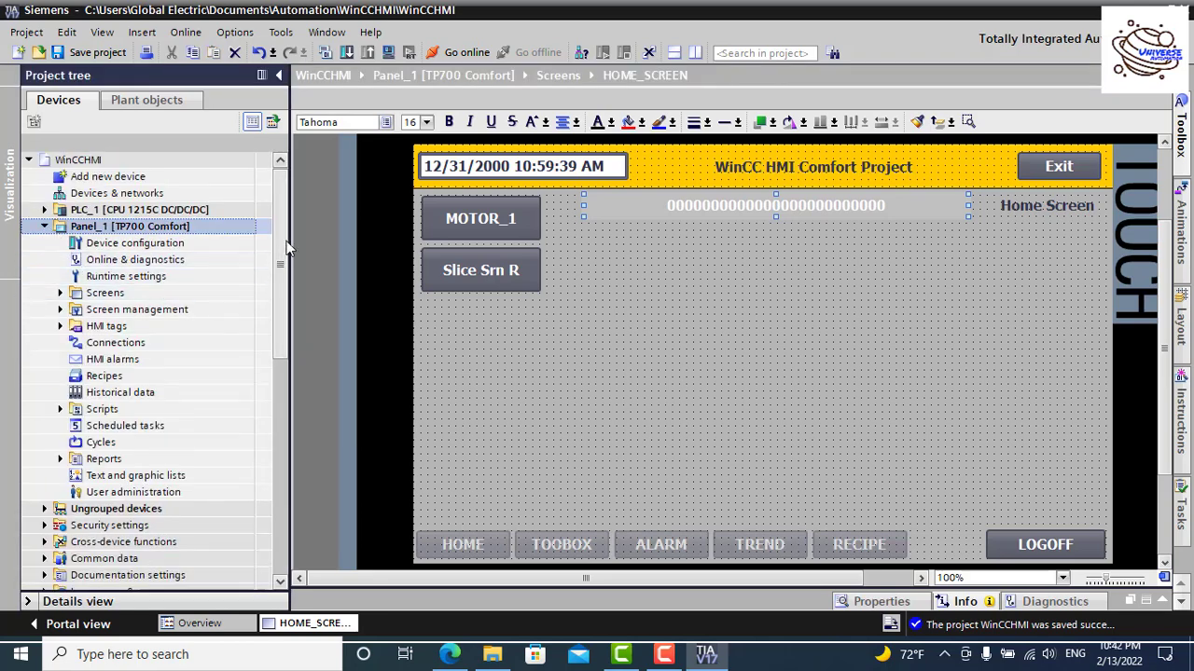
{"action": "left_click_drag", "start_coordinate": [286, 240], "coordinate": [284, 298]}
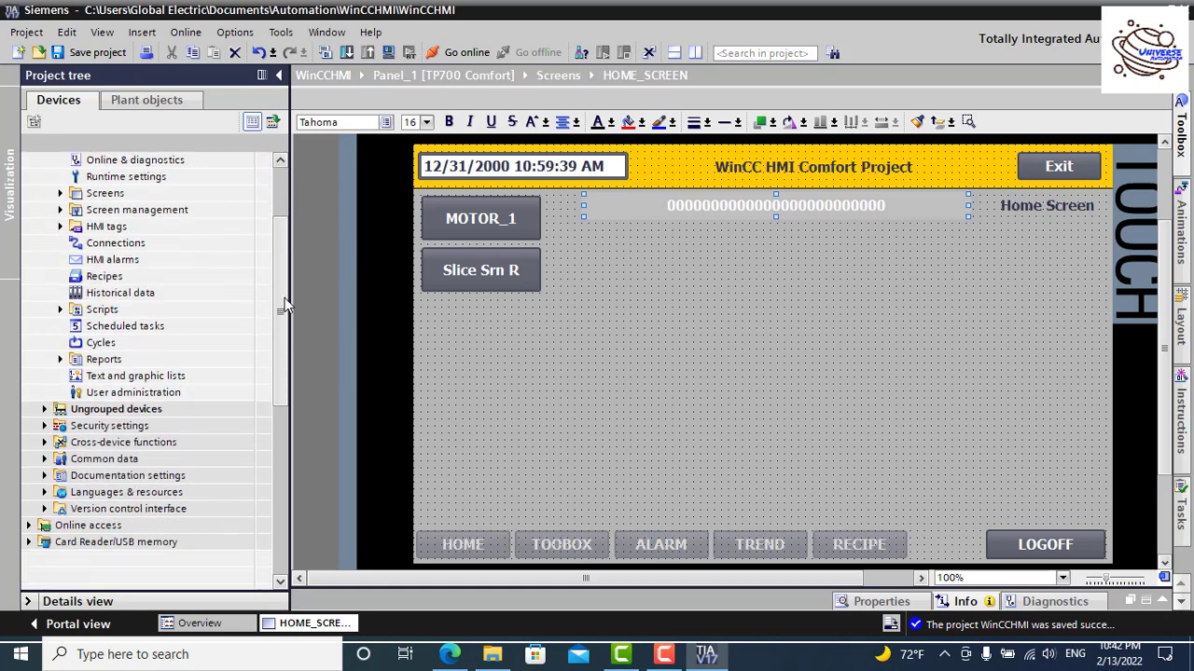